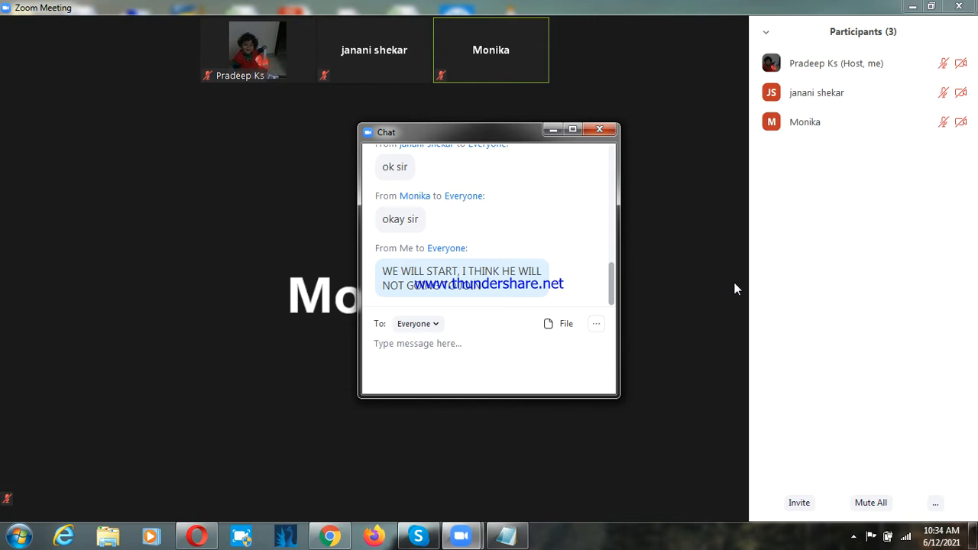
Step: Close the meeting chat window and share the desktop screen with the participants
click(599, 130)
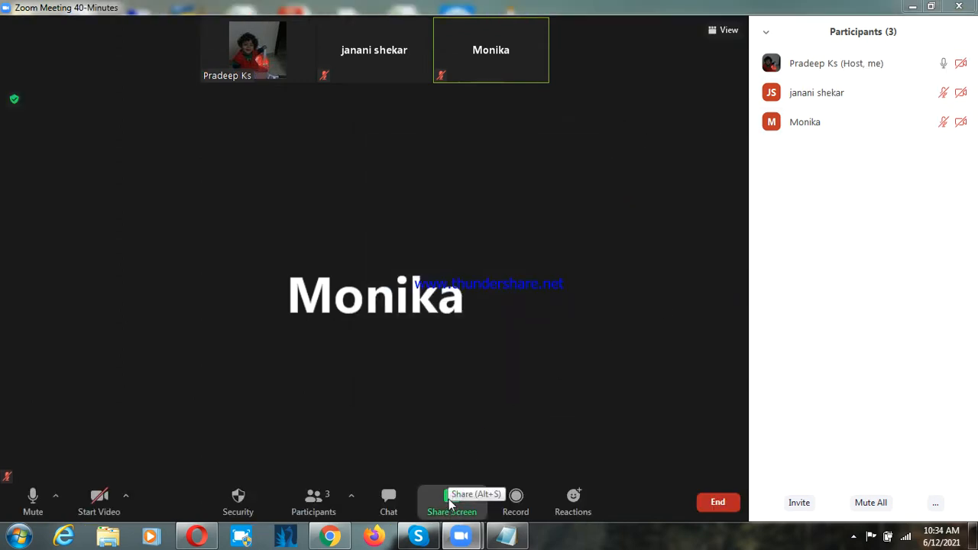
click(452, 500)
click(772, 466)
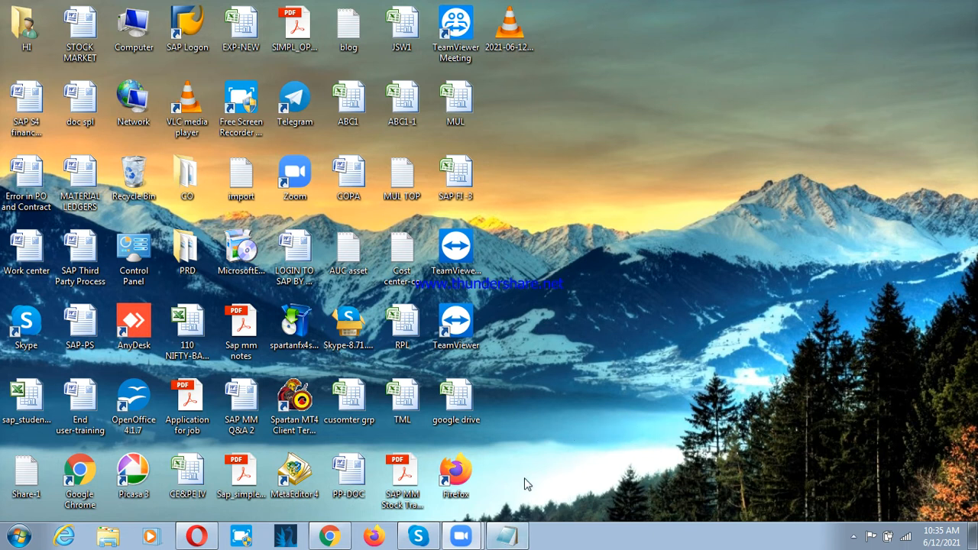
Step: Minimize the existing note and open a new blank Notepad document, moving its window clear of the desktop's edge
click(506, 536)
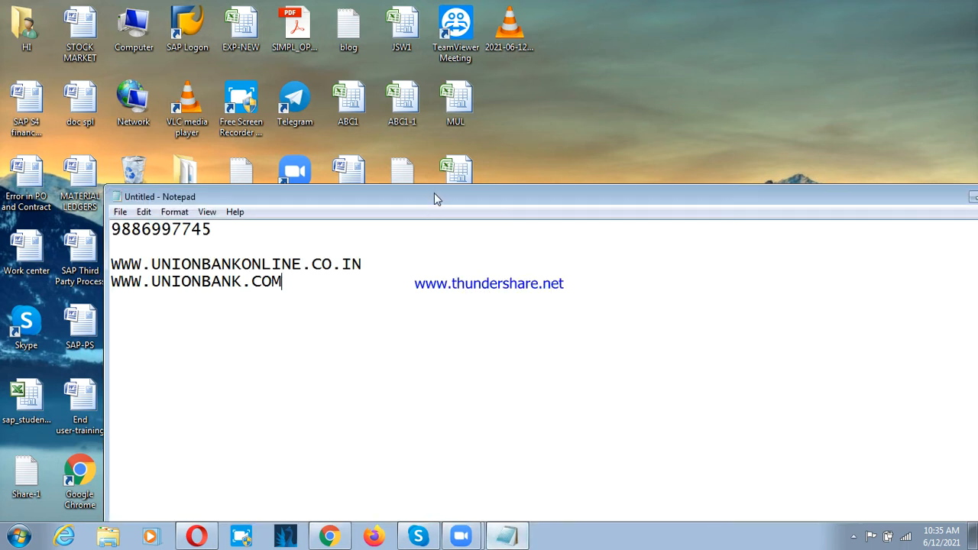
drag(434, 195, 367, 200)
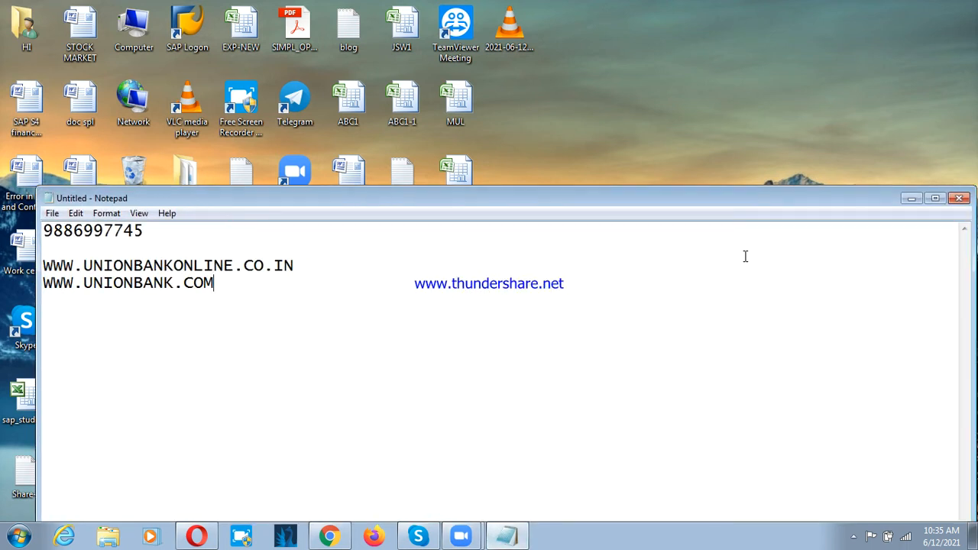
click(911, 198)
click(29, 539)
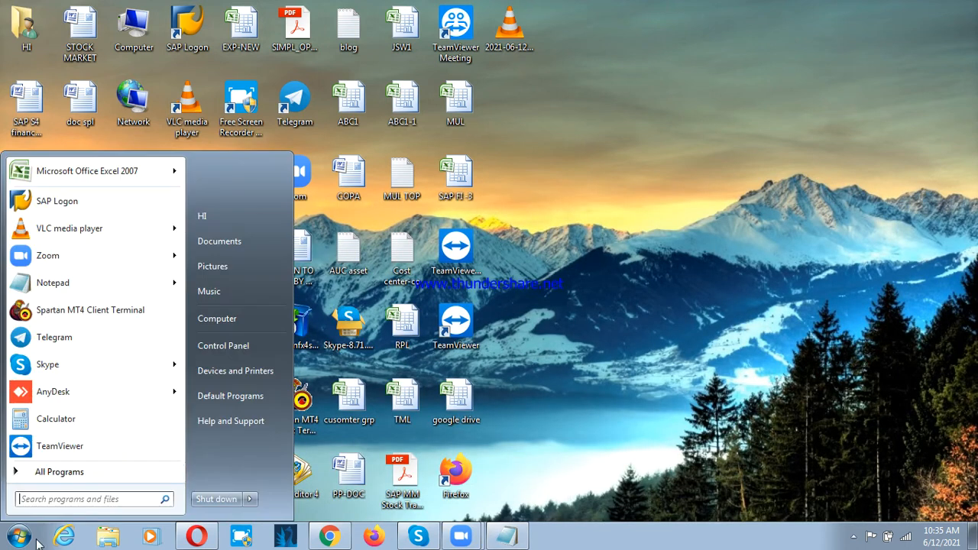
click(55, 283)
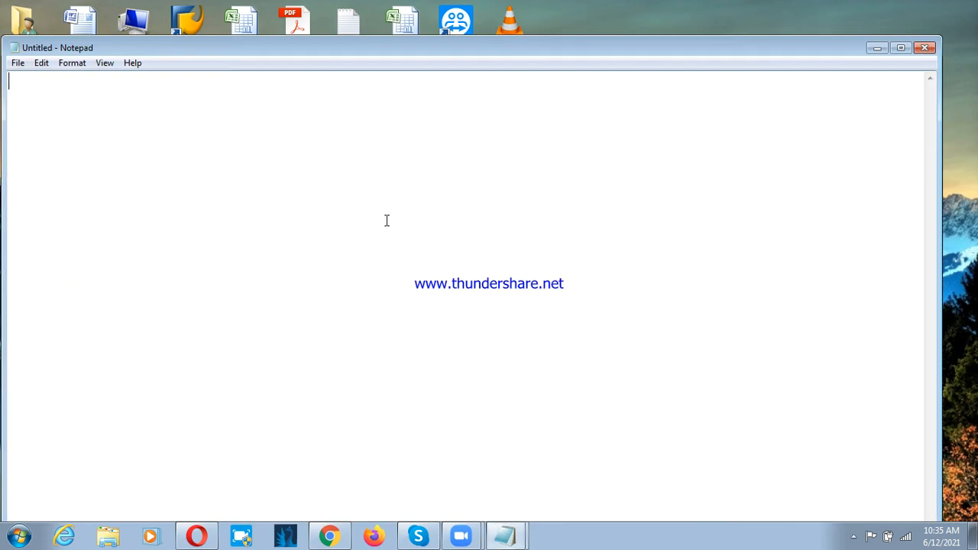
drag(347, 49, 489, 57)
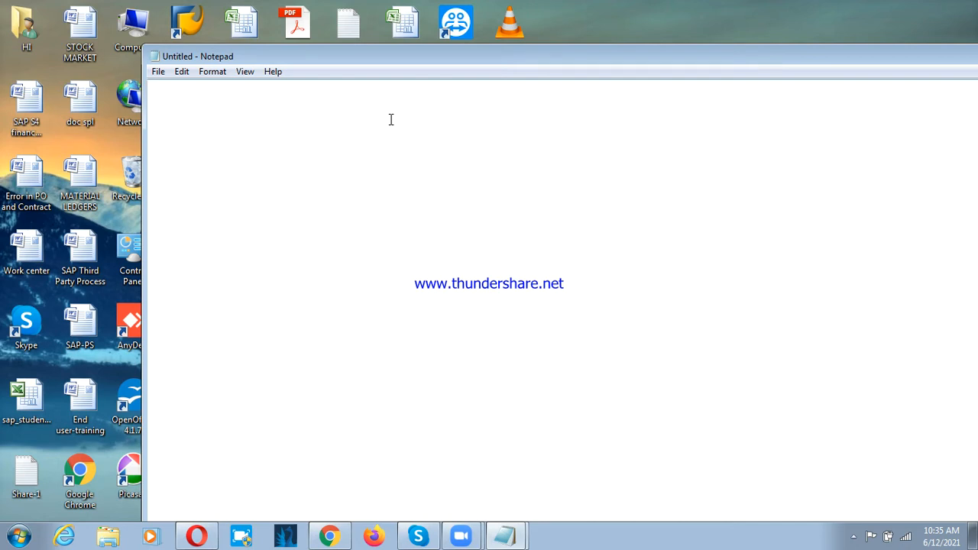
Step: Write "WE DID INTEGRATION WITH SD AND MM" as the first line of the note
text(WE DID IN)
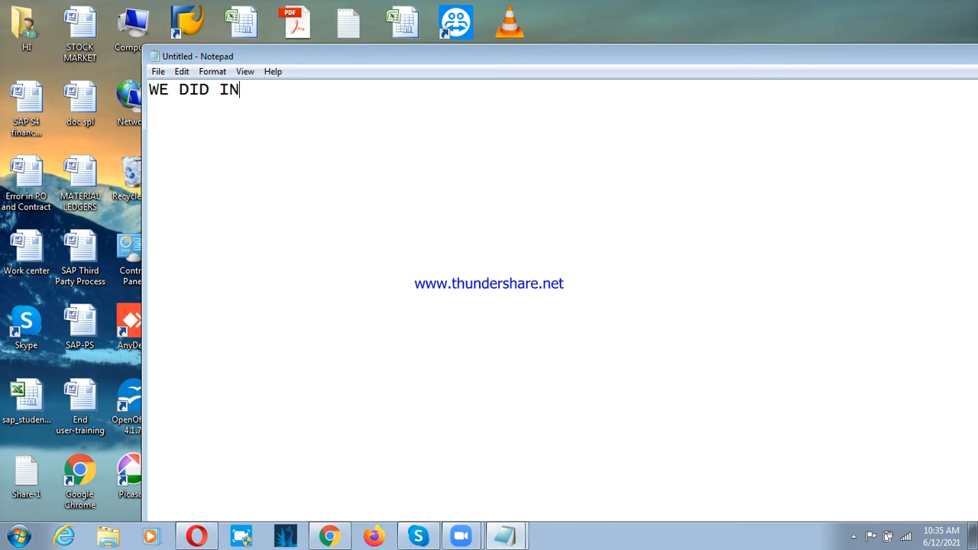
text(TEGRAT)
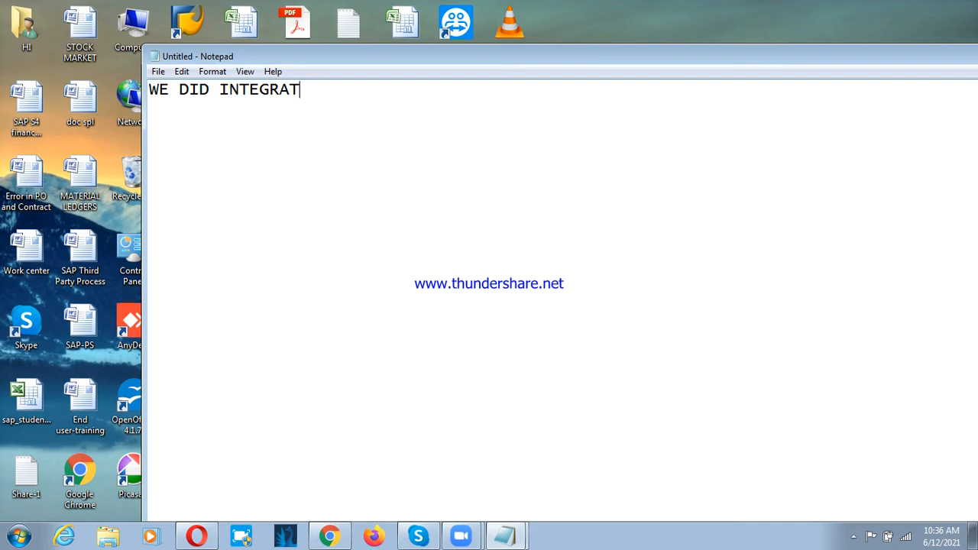
text(ION WITH )
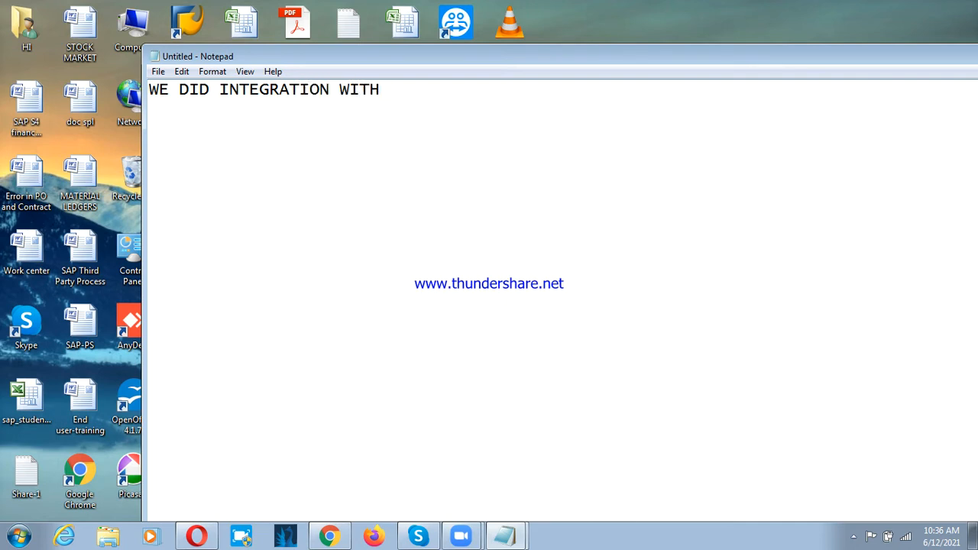
text(SD AND MM)
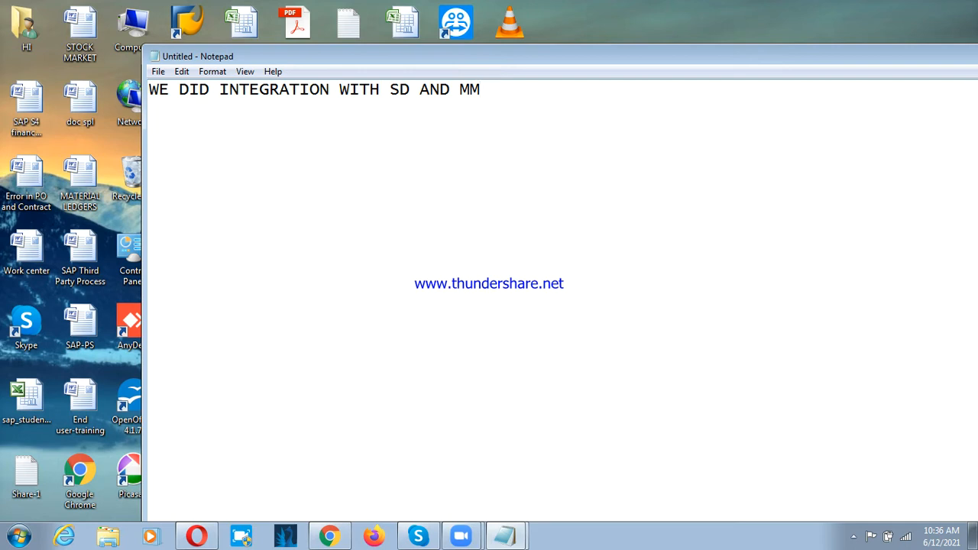
text(CHECK WHERT)
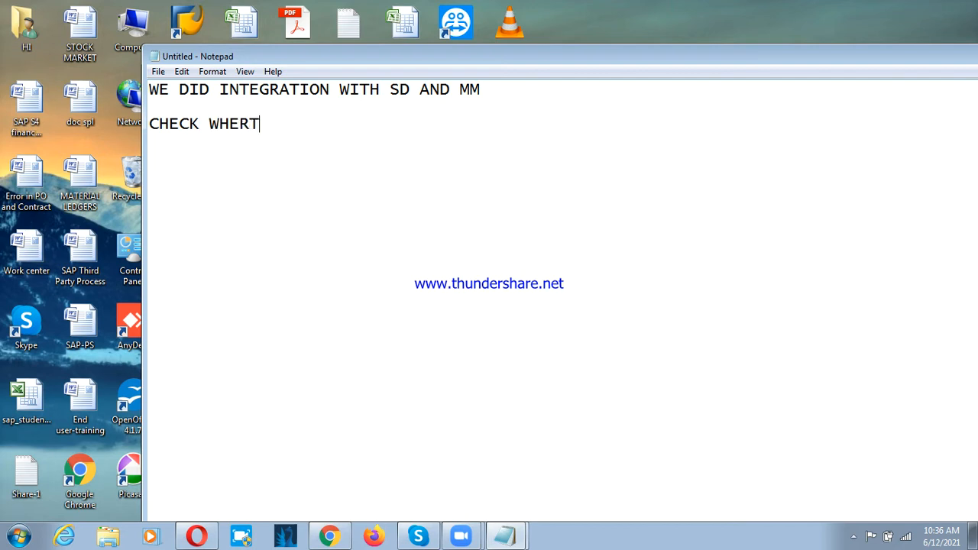
Step: Add the line "CHECK WHETHER, THESE IS WORKING OR NOT?" below the first line, separated by a blank line
key(BackSpace)
key(BackSpace)
text(THER, THESE)
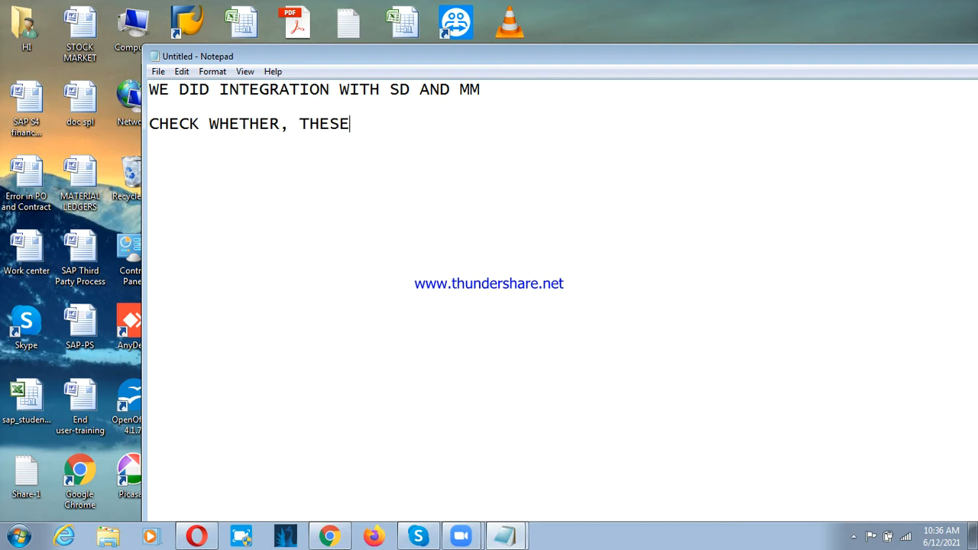
text( IS WORKK)
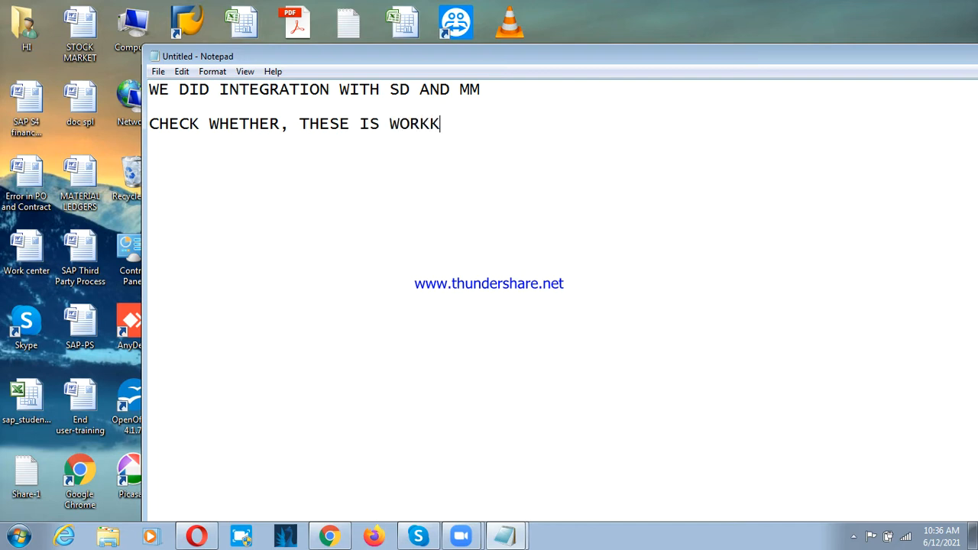
key(BackSpace)
text(ING OR NOT)
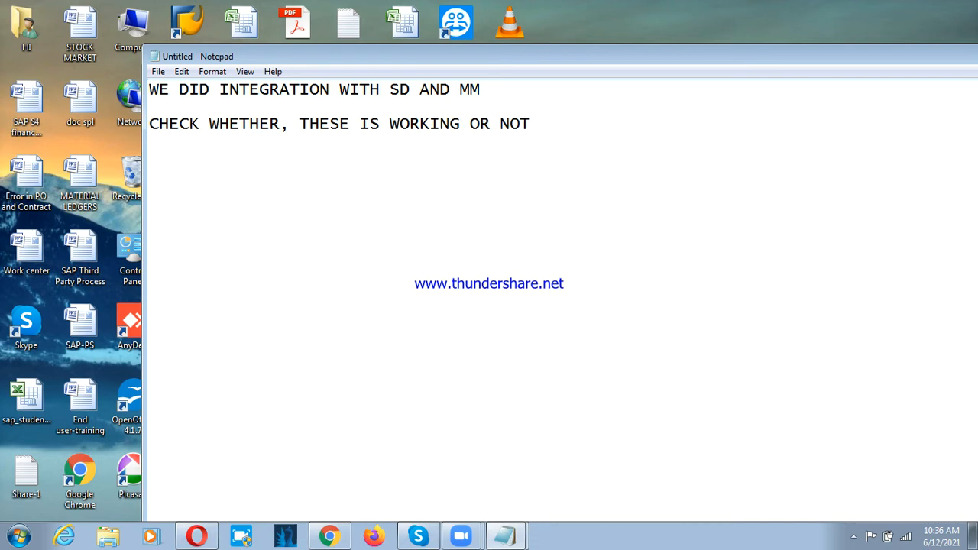
text(?)
Step: Add the line "FOR THAT WE NEED TO DO SOME MM AND SD END USER'S ACTIVITIES" after a blank line
key(Return)
text(FOR THATWE)
key(BackSpace)
key(BackSpace)
key(BackSpace)
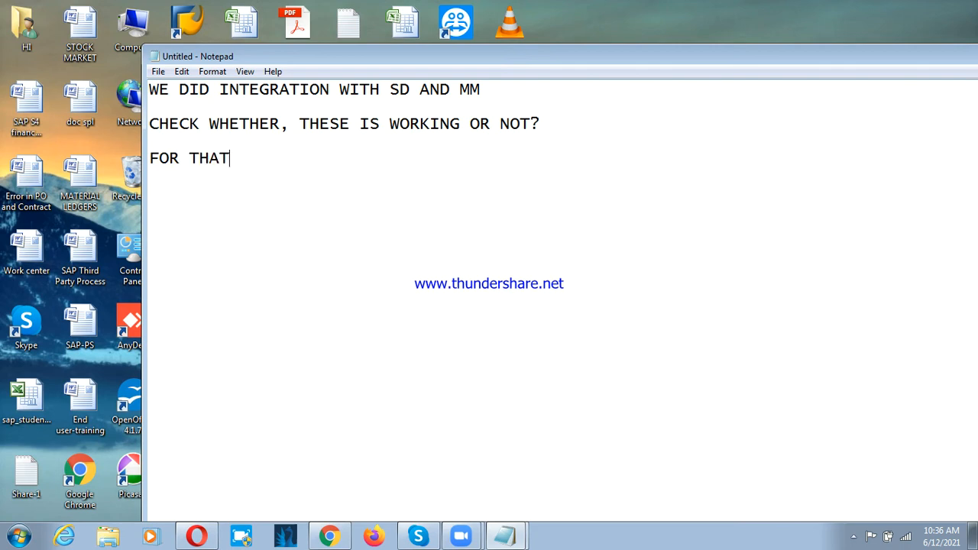
text(WE NEED TO)
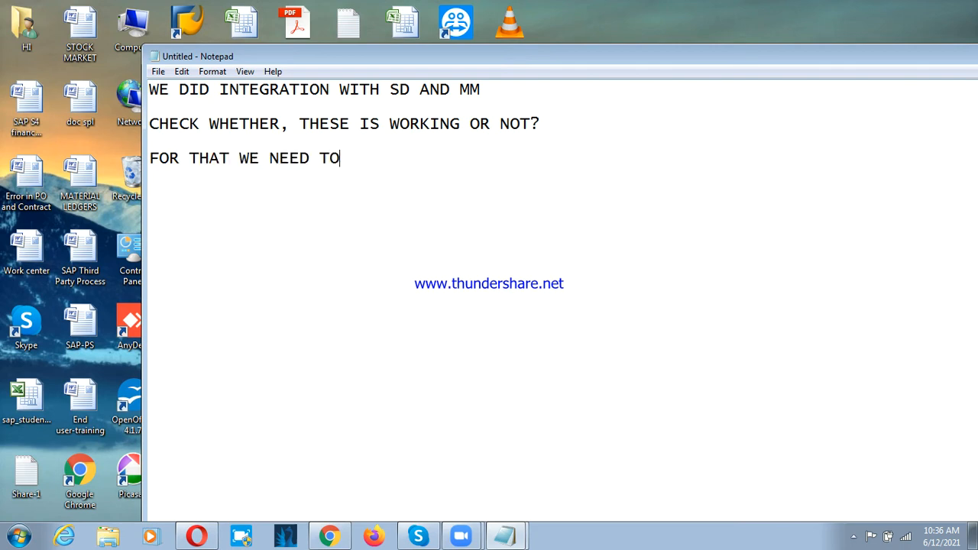
text( DO SOME MM A)
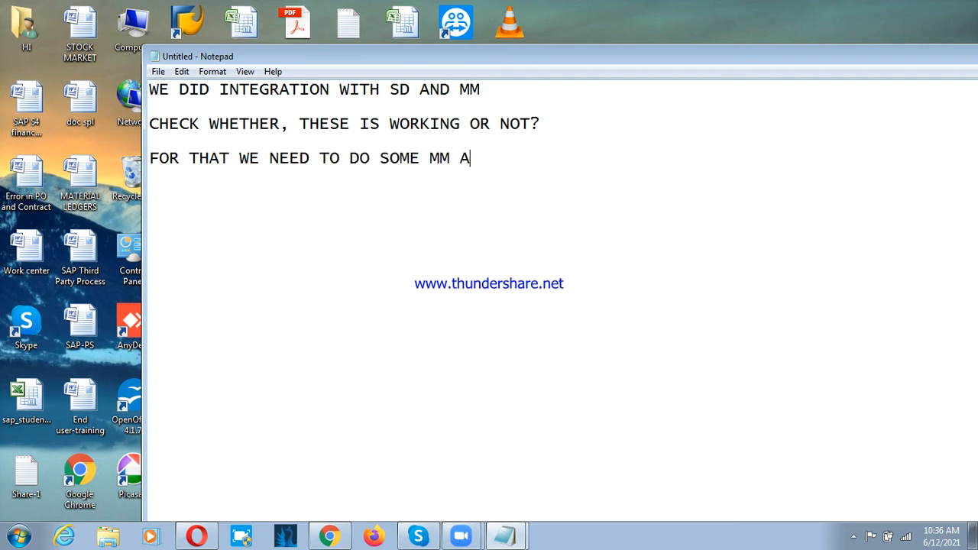
text(ND SD END)
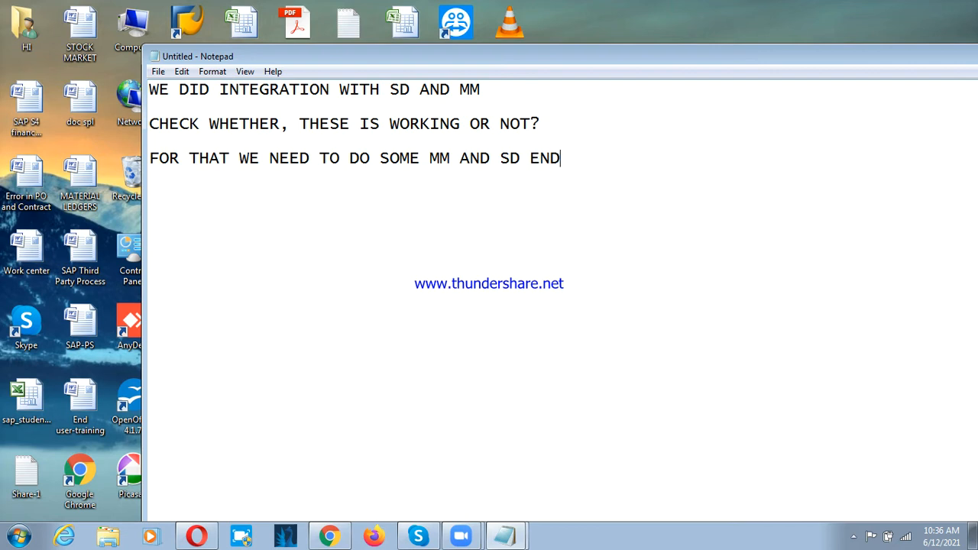
text( USER'S AC)
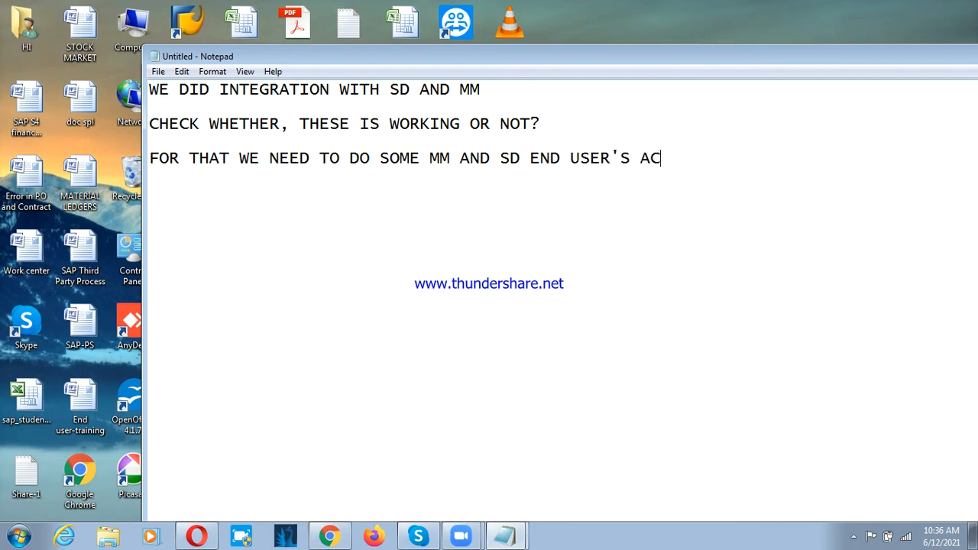
text(TVI)
key(BackSpace)
key(BackSpace)
text(IVITIES)
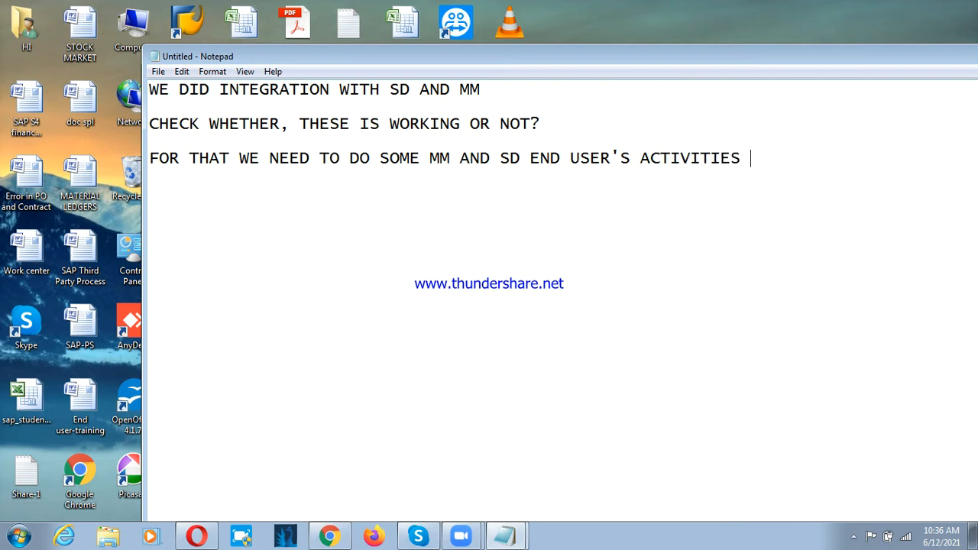
Step: Add the heading "MM END USER'S ACTIVITY" after a blank line
key(Return)
key(Return)
text(MM END USER'S A)
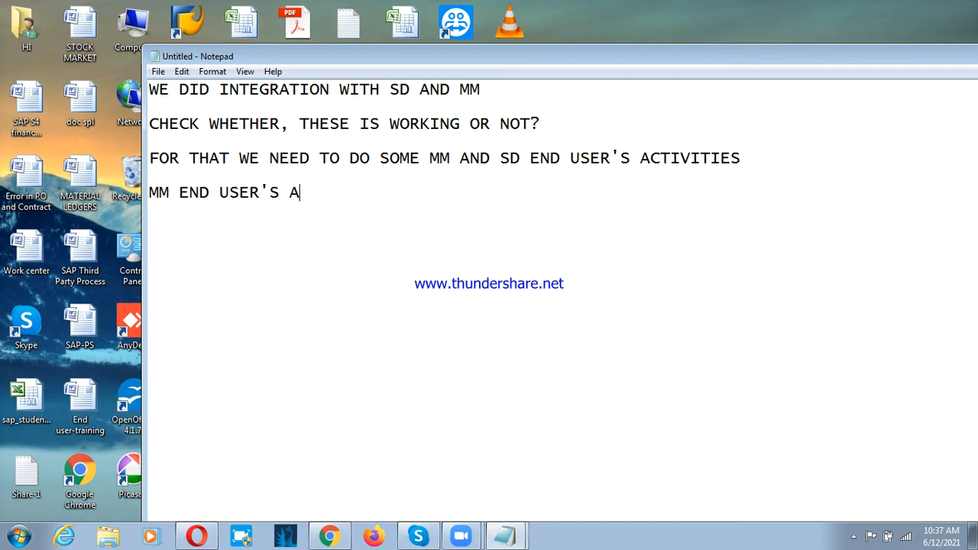
text(CTI)
text(VITY)
Step: Write "P2P/PROCURE TO PAY (PROCURE/PROCUREMENT)" below the MM end user's heading
text(P)
text(2P)
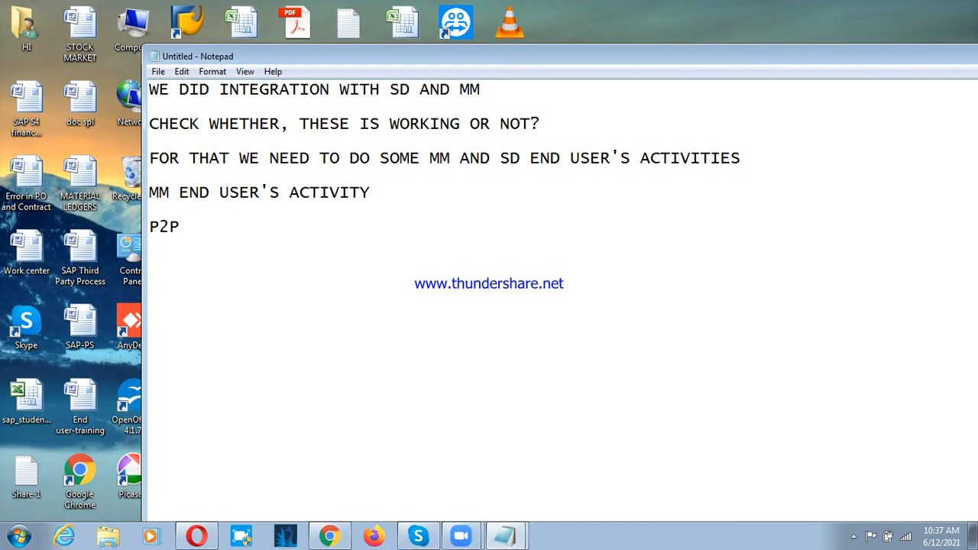
text(/PROCURE TO )
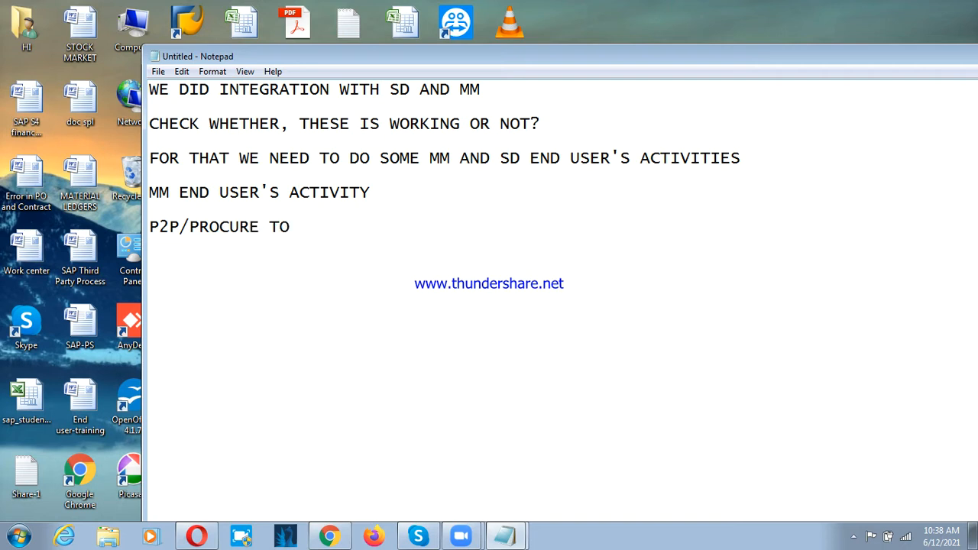
text(PAYMEN)
key(BackSpace)
key(BackSpace)
key(BackSpace)
text((PR)
text(OCU)
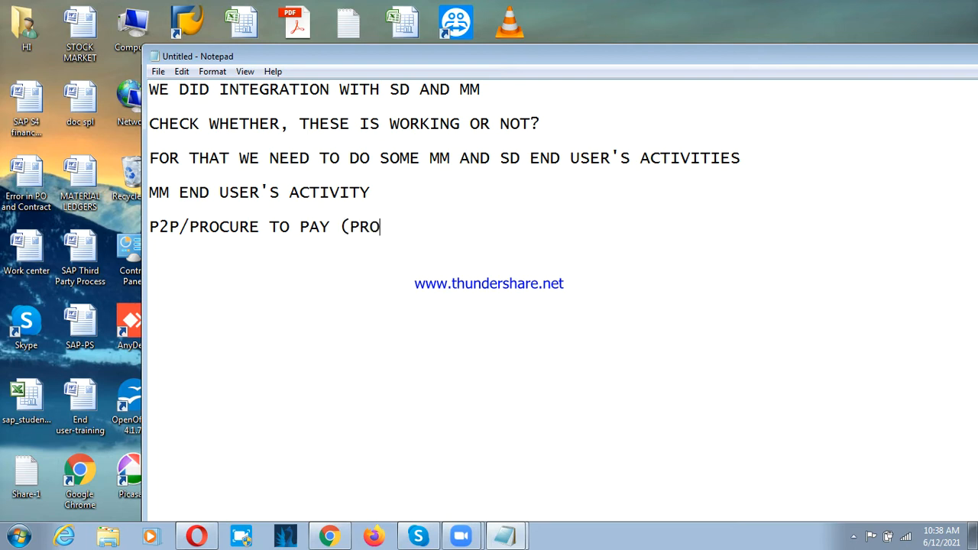
key(BackSpace)
text(CUME)
key(BackSpace)
text(RE/)
text(PROCUREMENT)
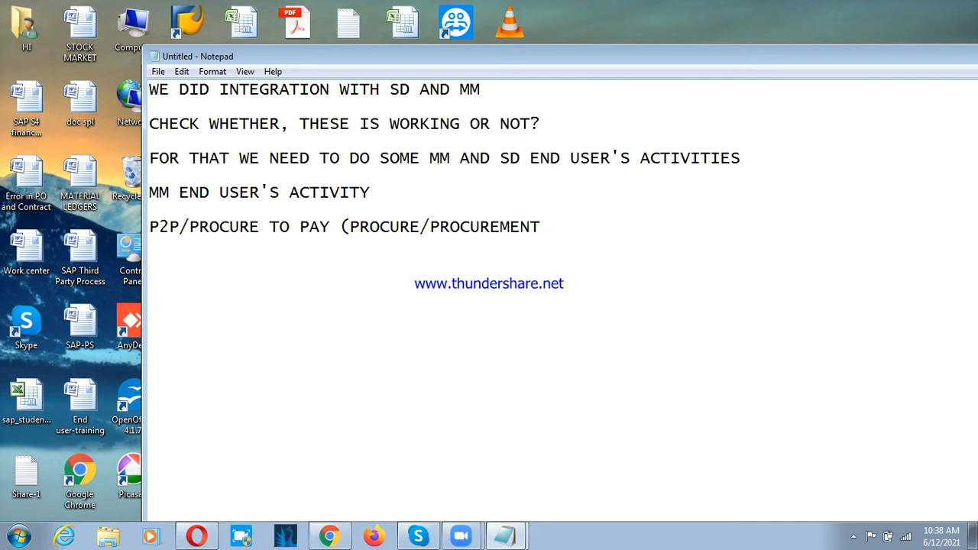
text())
Step: Add the definition "PROCUREMENT : GATHERING INFORMATION REGARDING PURCHASE" after a blank line
key(Return)
key(Return)
text(PO)
key(BackSpace)
text(ROCUREMENT )
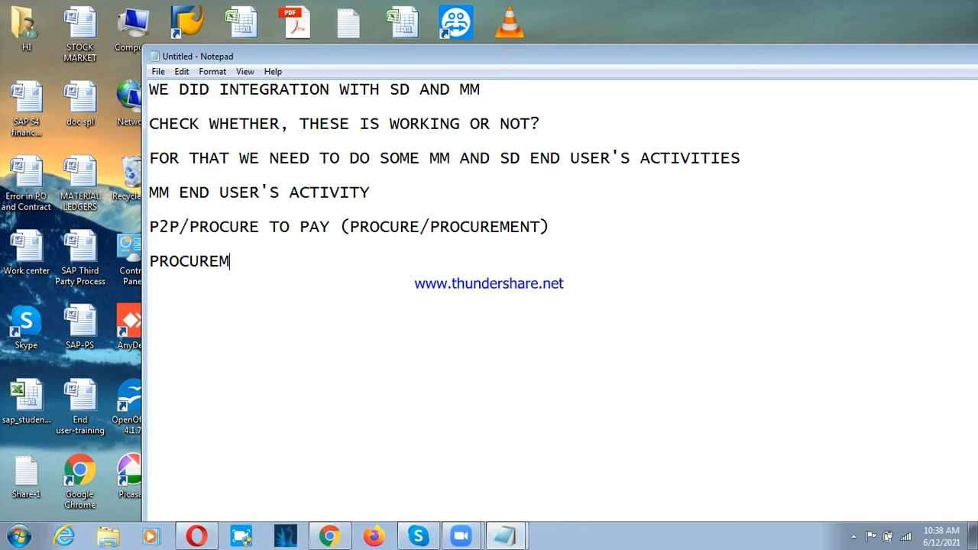
text(: GATHER)
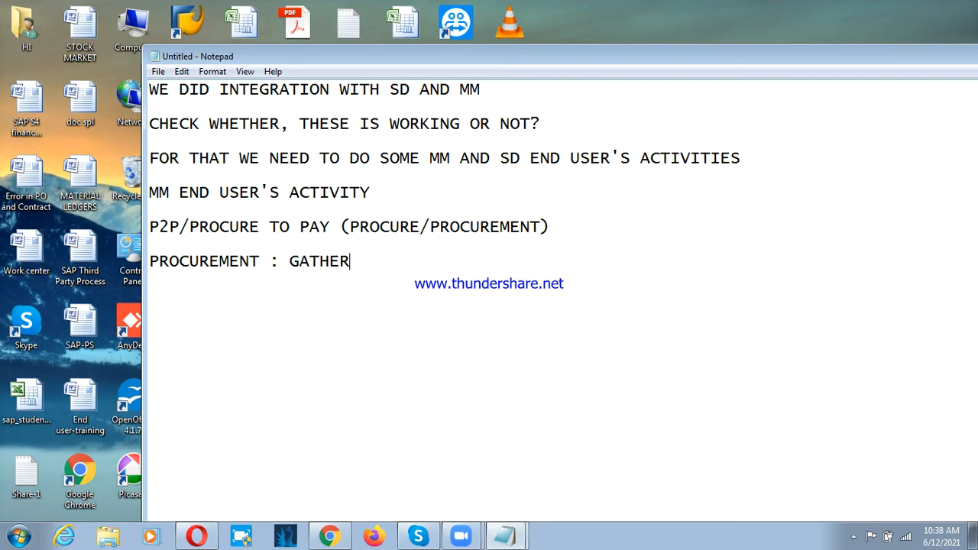
text(ING INFROMA)
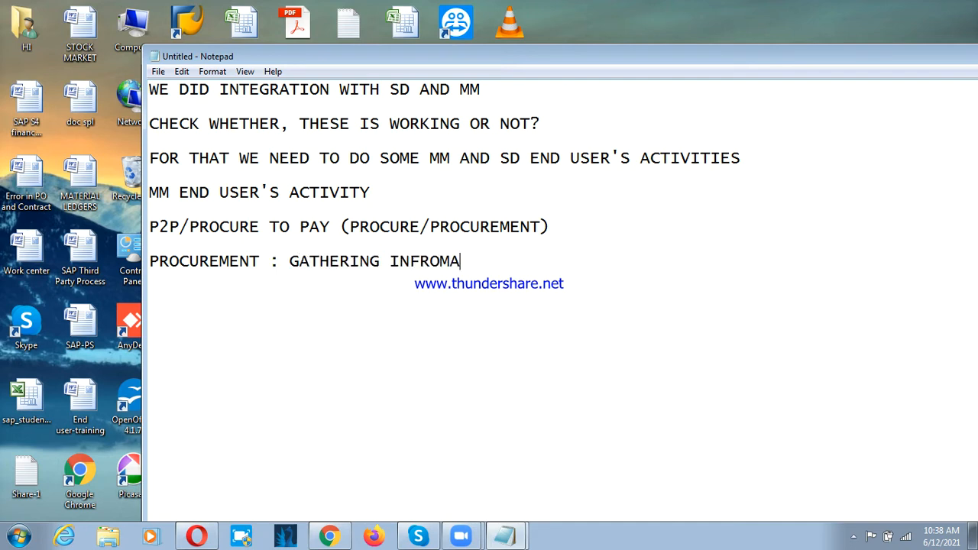
key(BackSpace)
key(BackSpace)
key(BackSpace)
key(BackSpace)
text(ORMATION REGARDING P)
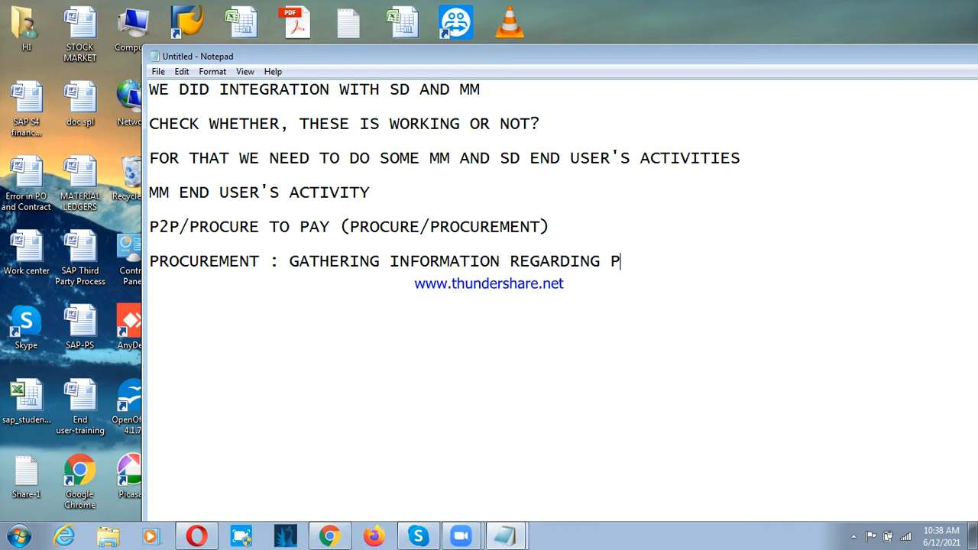
text(URCHASE)
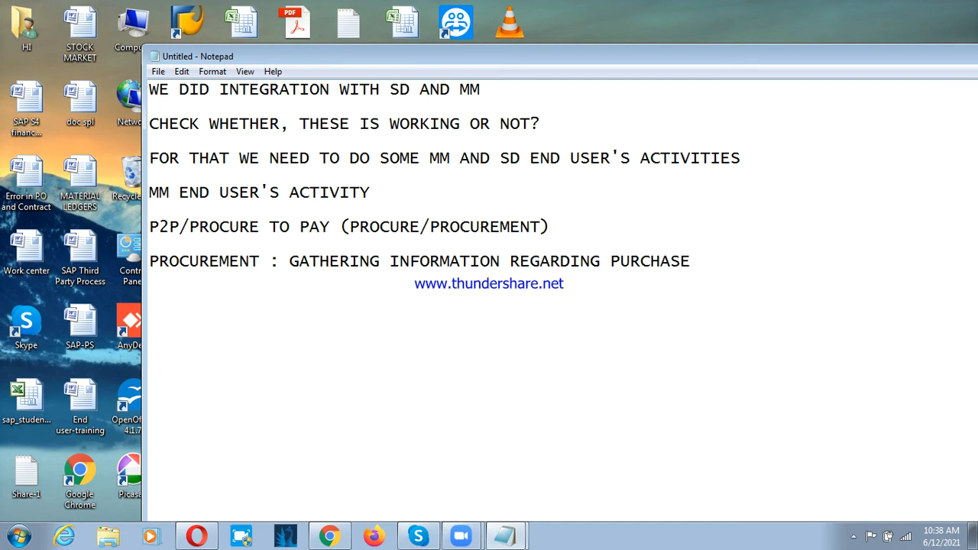
Step: Add "LAPTOP" as the example item below the procurement definition, after a blank line
key(Return)
key(Return)
text(LAPTOPN)
key(BackSpace)
Step: Start a numbered list under LAPTOP with "1. bRAND" and "2. PRICE"
key(Return)
key(Return)
text(1.)
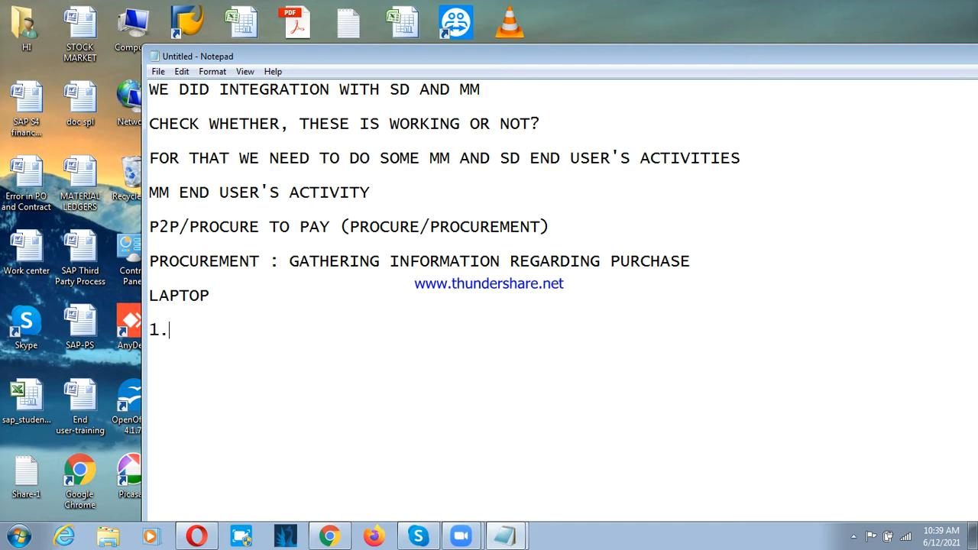
text( bRAND)
key(Return)
text(2.)
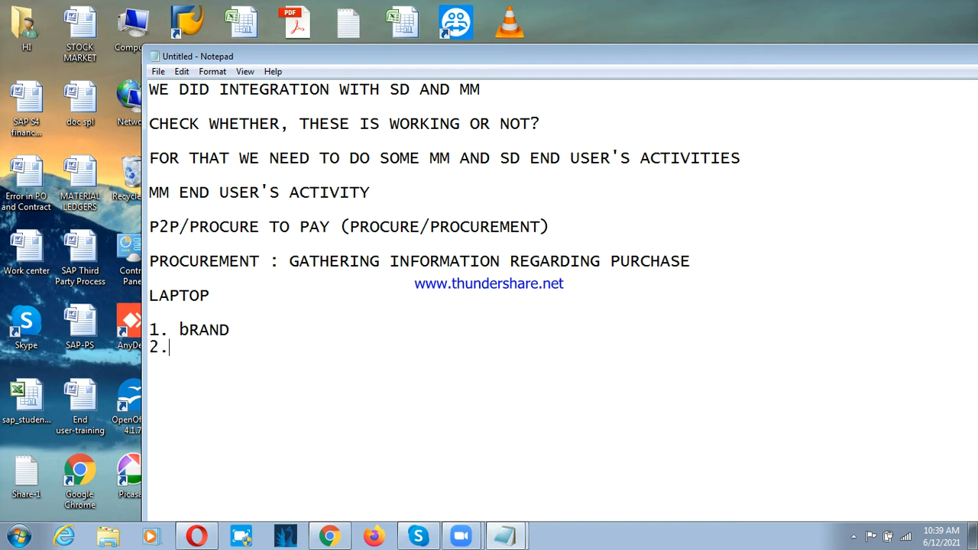
text( PRICE)
key(Return)
Step: Add "3. SPECIFICATION" as the third item of the numbered list under LAPTOP
text(3. )
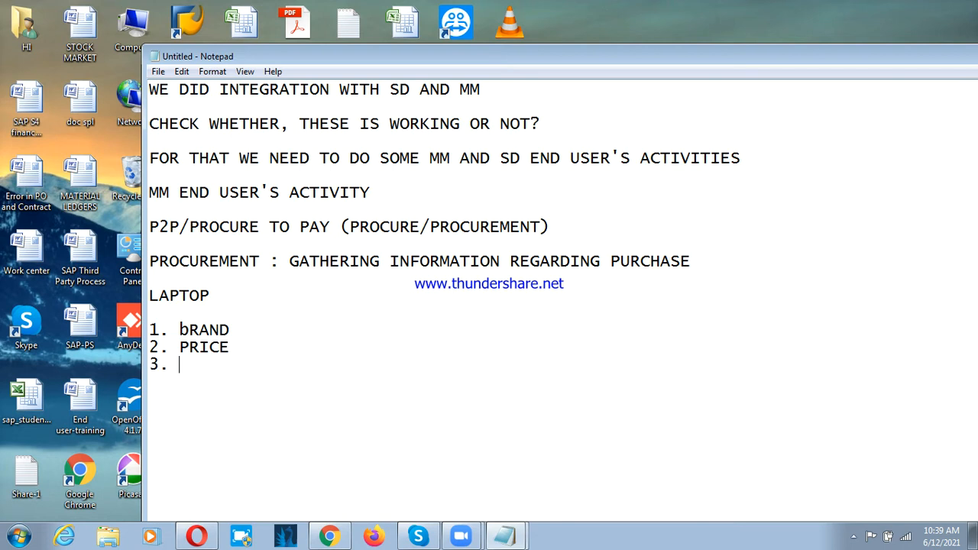
text(SPECIFIC)
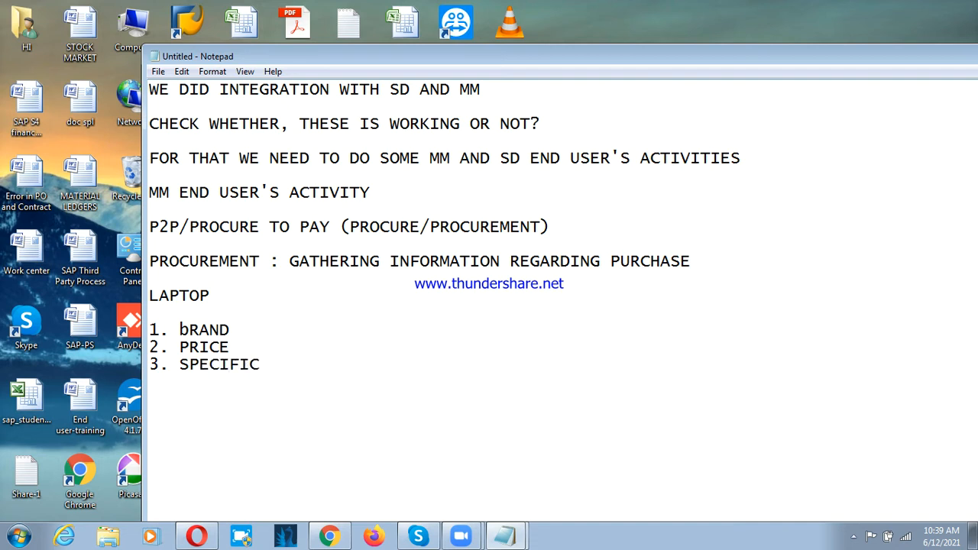
text(ATION)
Step: Add "4. ONLINE/OUTLET" as the fourth item of the laptop list
key(Return)
text(4. ONLINE)
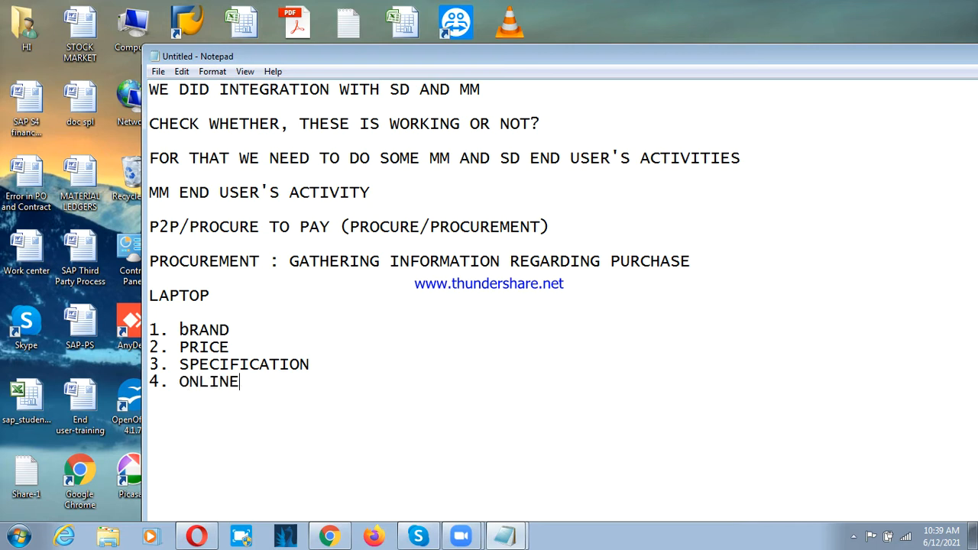
text(/OUT)
text(LET)
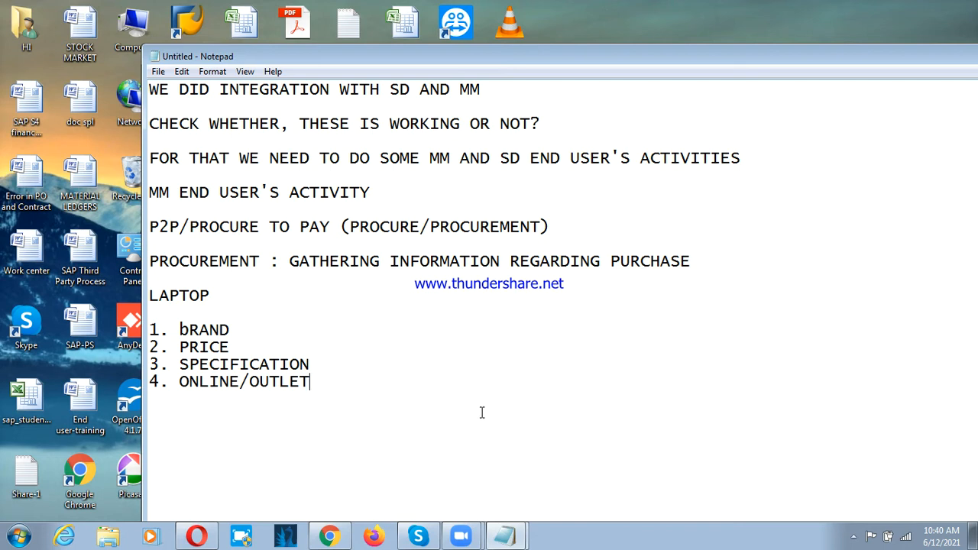
Step: Delete the LAPTOP example together with its whole four-item numbered list
drag(356, 392, 180, 319)
click(181, 319)
key(shift+Down)
key(shift+Down)
key(shift+Down)
key(shift+Down)
key(shift+Down)
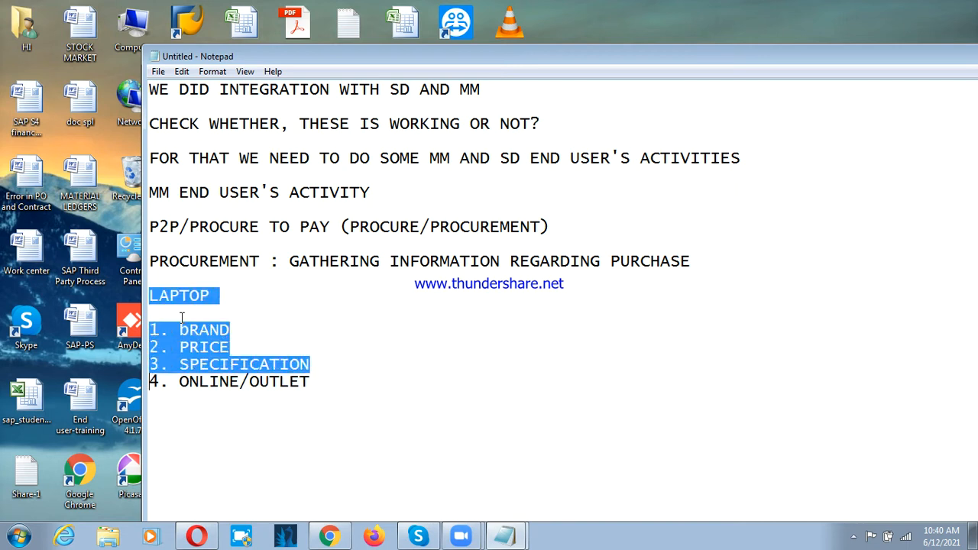
key(shift+Right)
key(shift+Right)
key(shift+Right)
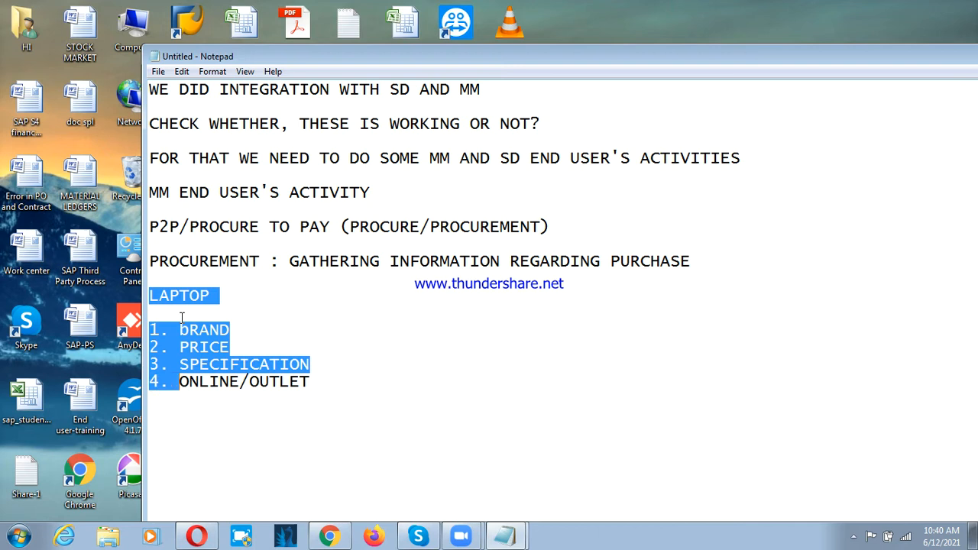
key(shift+End)
key(Delete)
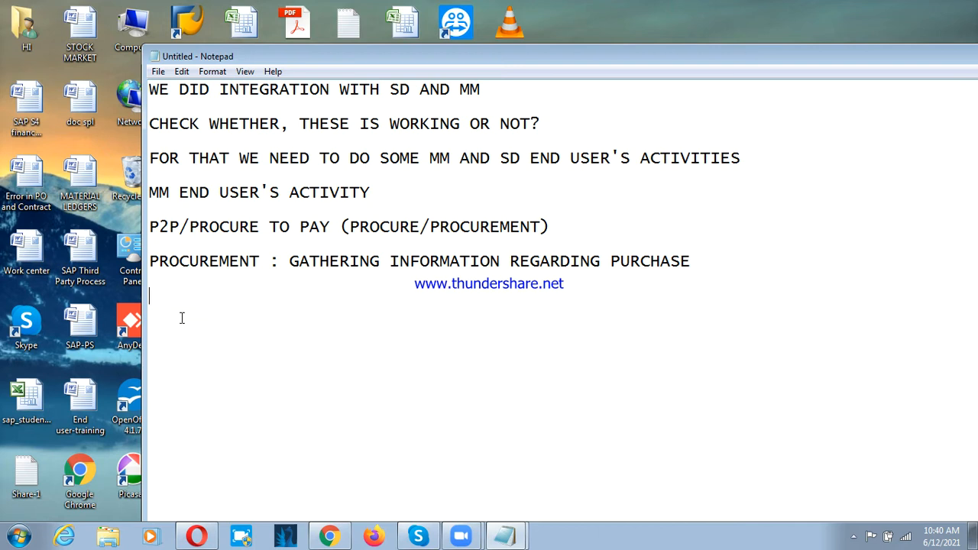
Step: Write "STEEL RODS, FOR THEIR PRODUCTION" as the new example below the procurement definition
text(STEEL RODS, FOR T)
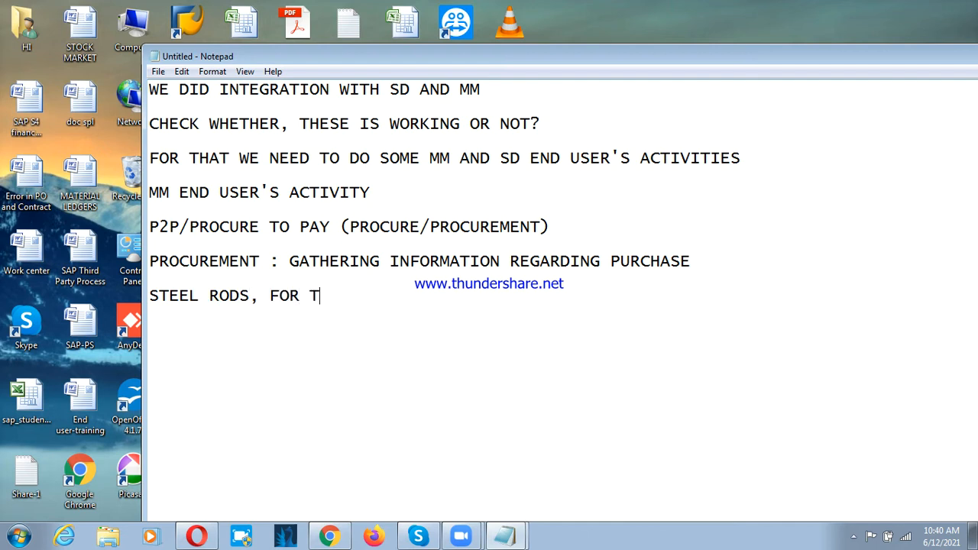
text(HEIR PRODUCTION)
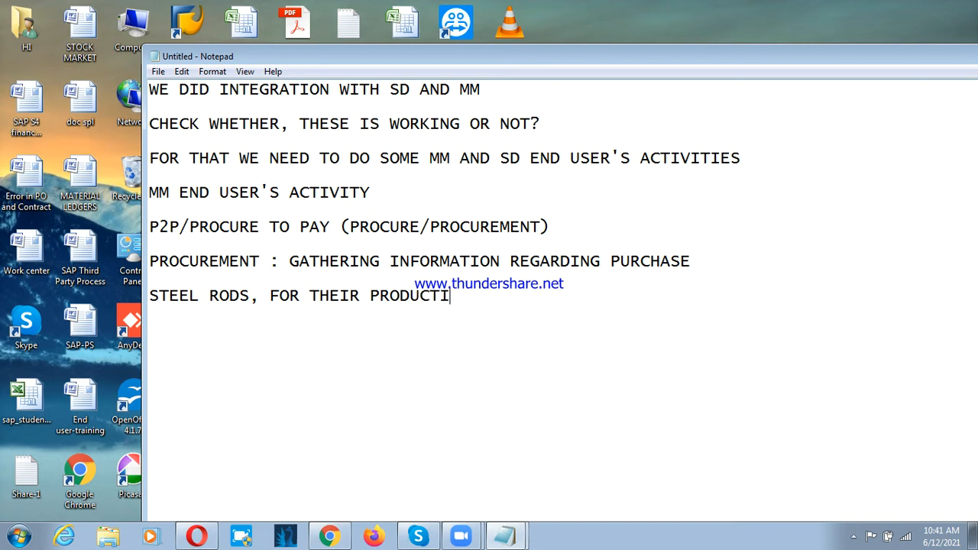
Step: Insert the quantity "100 QTY" after "STEEL RODS," in the example line
key(Left)
key(Left)
key(Left)
key(Left)
key(Left)
key(Left)
key(Left)
key(Left)
key(Left)
key(Left)
key(Left)
key(Left)
key(Left)
key(Left)
key(Left)
key(Left)
key(Left)
key(Left)
key(Left)
key(Left)
key(Left)
text(100 QTY)
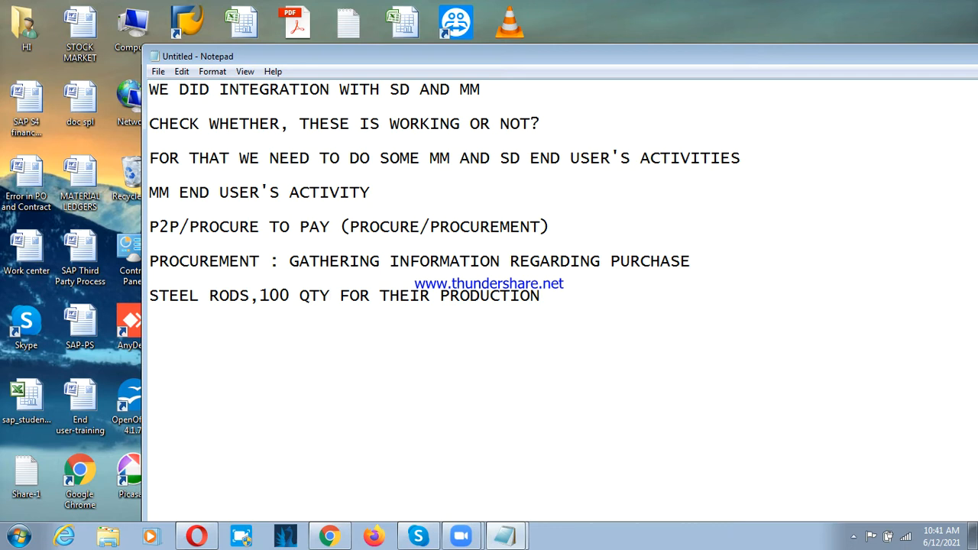
Step: Add the question "WITH WHOM TO PURCHASE" below the steel rods line, after a blank line
click(599, 303)
key(Return)
text(WITH WHO)
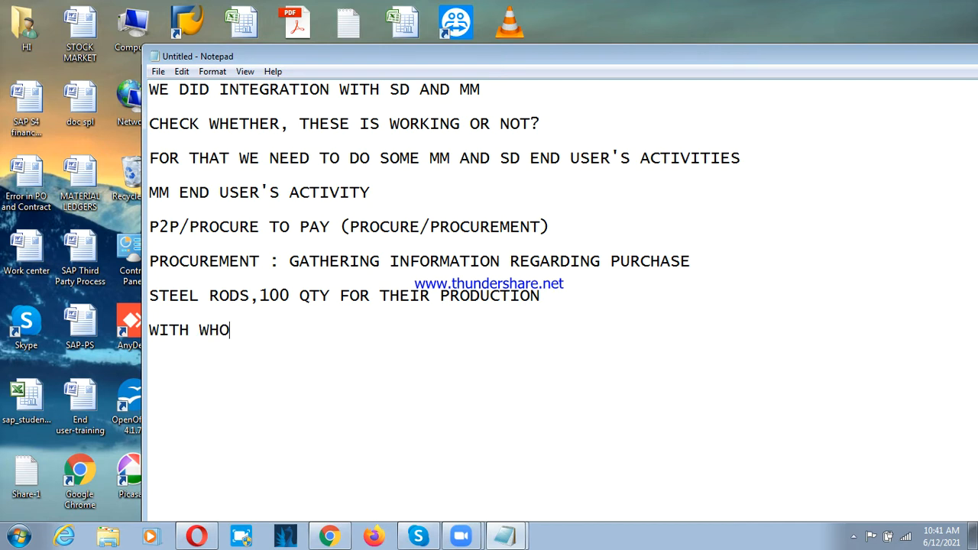
text(M TOP)
key(BackSpace)
text(PURCHASE)
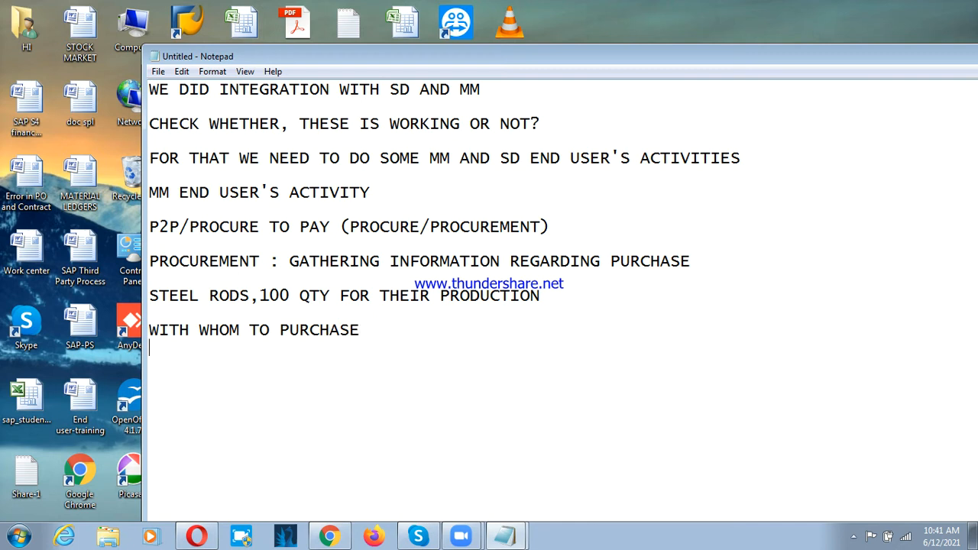
Step: Add "WHERE TO STORE" below the purchase question, after a blank line
key(Return)
text(WHERE TO)
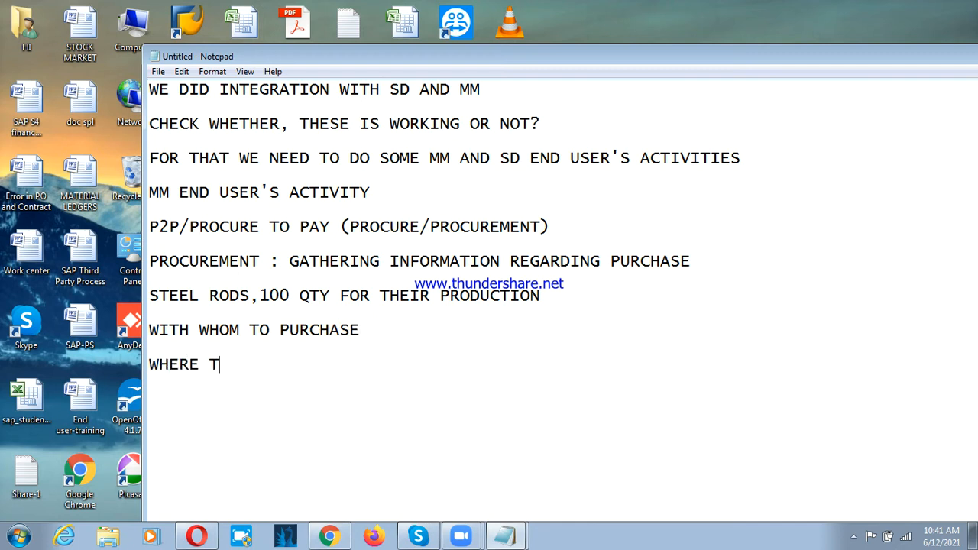
text(ORE)
Step: Add "WHERE TO RECEIVE" after a blank line below the storage question
key(Return)
key(Return)
text(WHE)
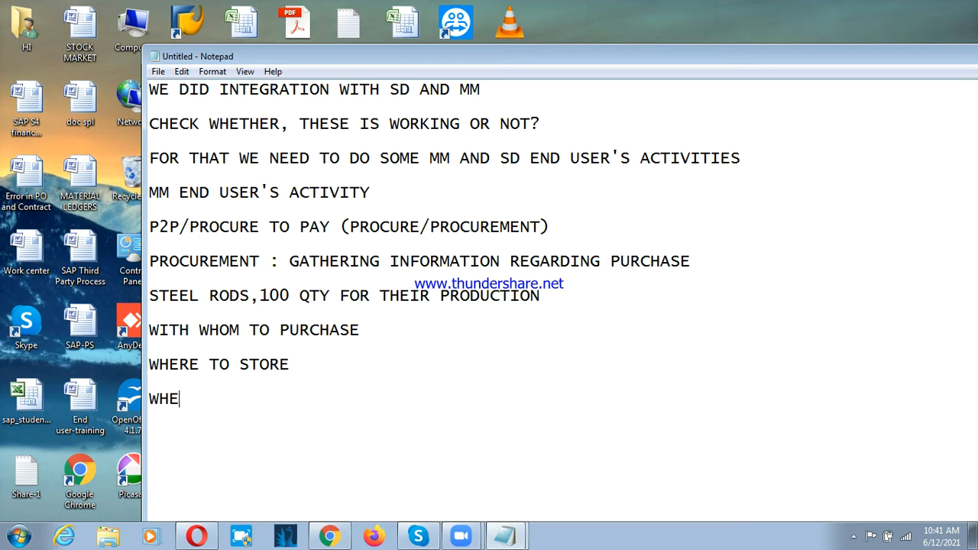
text(RE TO RECE TO REE)
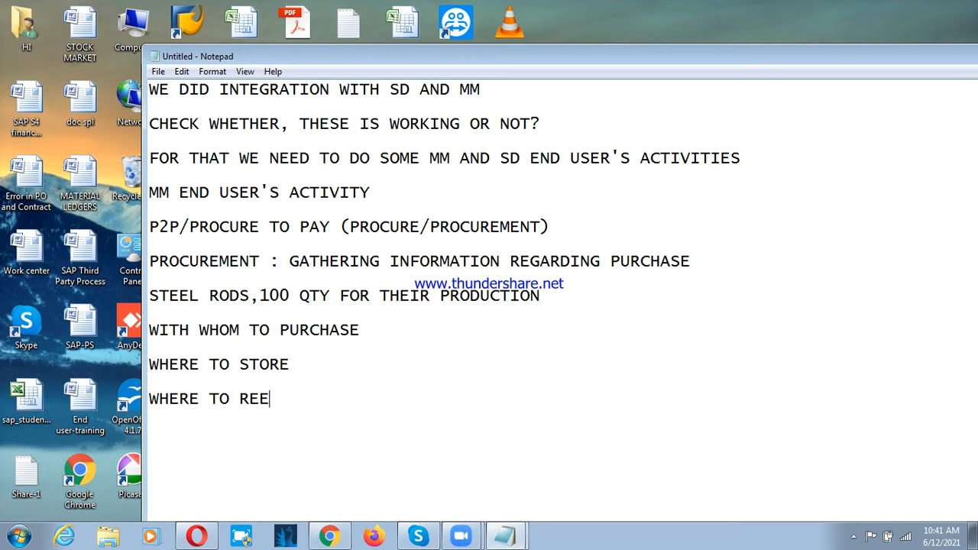
key(BackSpace)
text(CEIVE)
key(shift+Home)
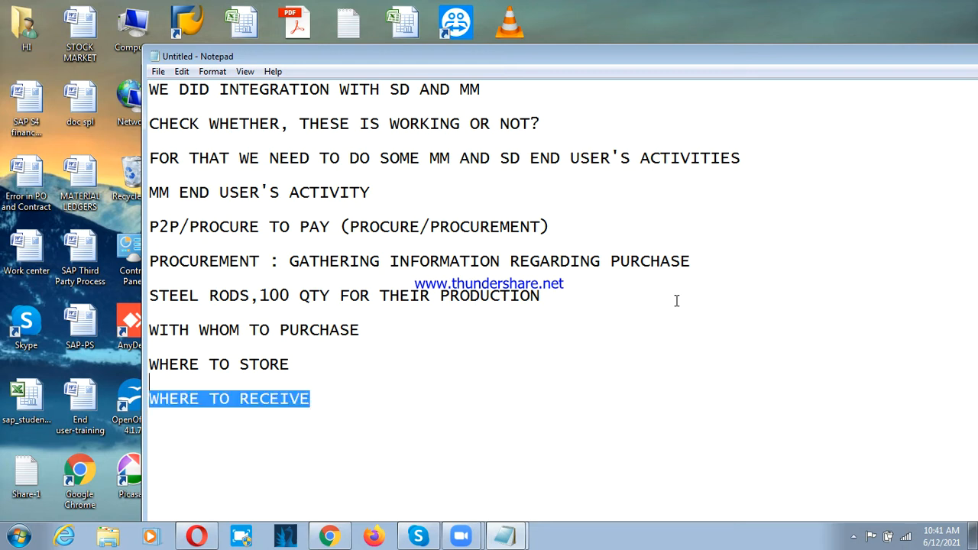
key(shift+Up)
key(shift+Up)
key(Down)
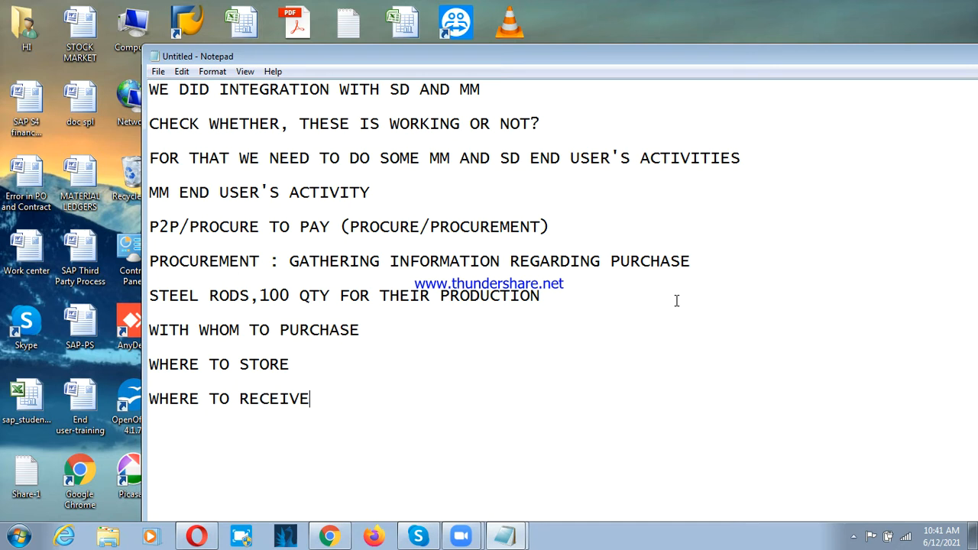
Step: Add "HOW TO MAKE THE PAYMENT TO VENDOR" as the last question, after a blank line
key(Return)
key(Return)
text(HOW TO MAKE)
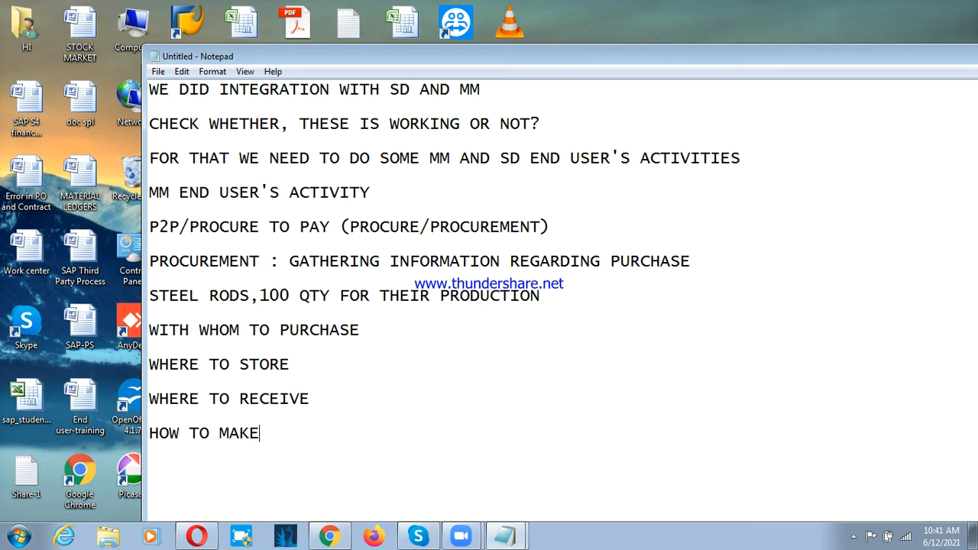
text( THE PAYMENT TO E)
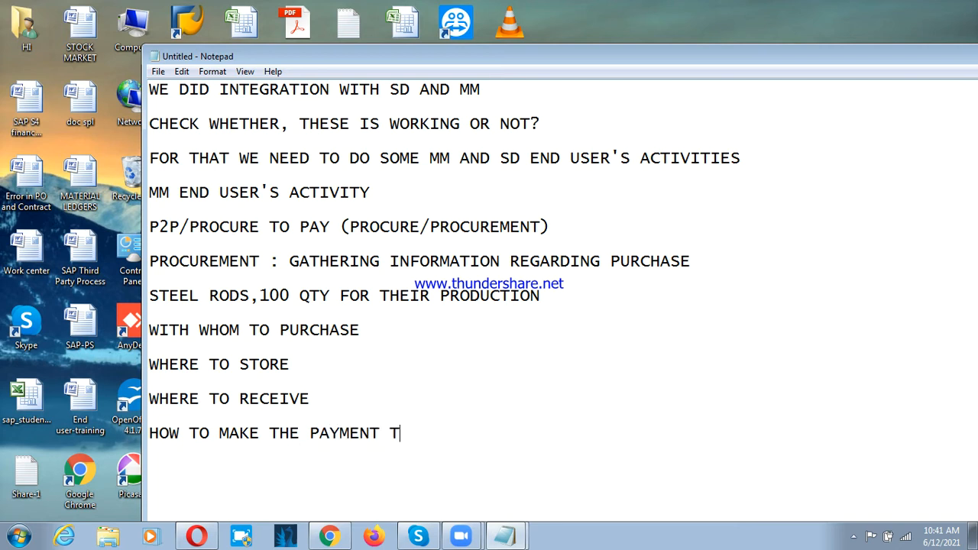
key(BackSpace)
text(VEDO)
key(BackSpace)
key(BackSpace)
text(NDOR)
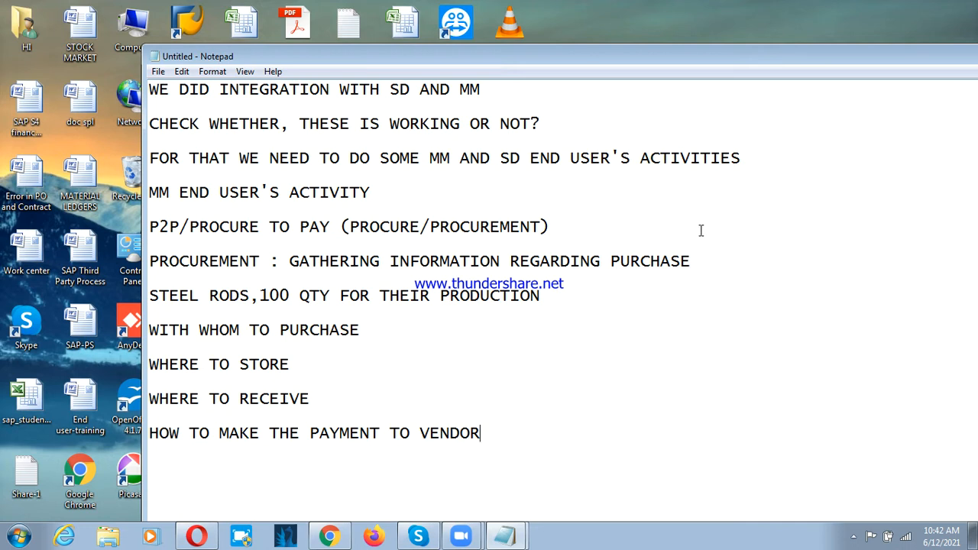
Step: Copy the "P2P/PROCURE TO PAY (PROCURE/PROCUREMENT)" line to the end of the notes and maximize the window
drag(150, 233, 441, 239)
key(ctrl+c)
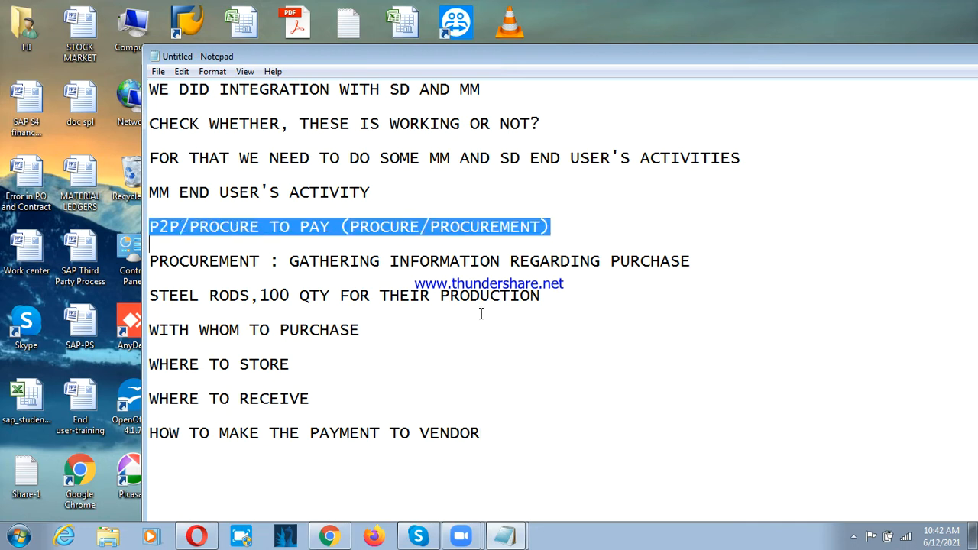
click(510, 439)
key(Return)
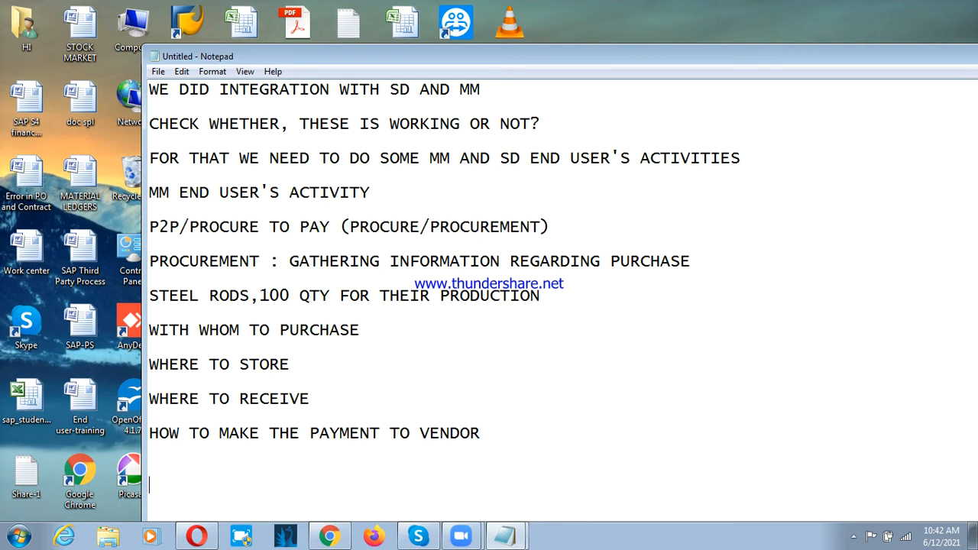
key(ctrl+v)
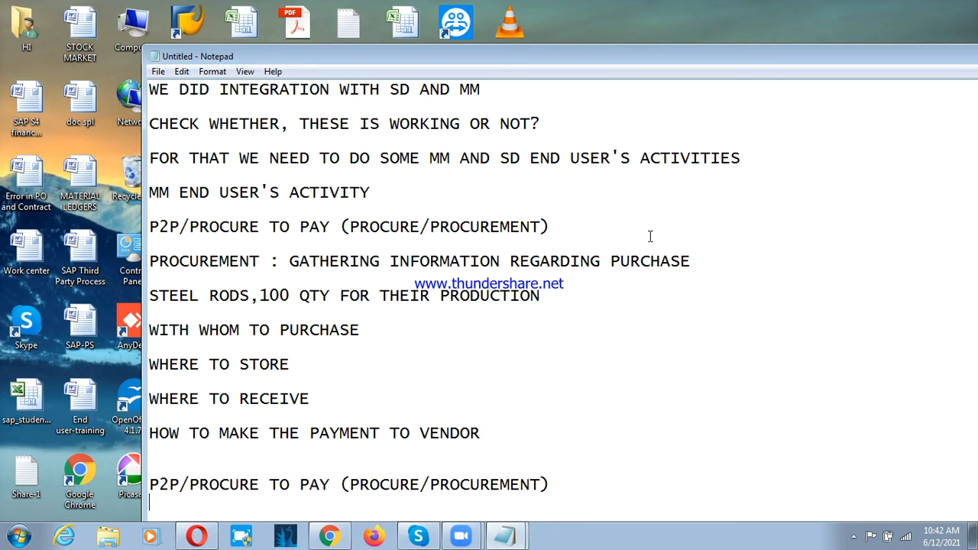
drag(547, 56, 528, 26)
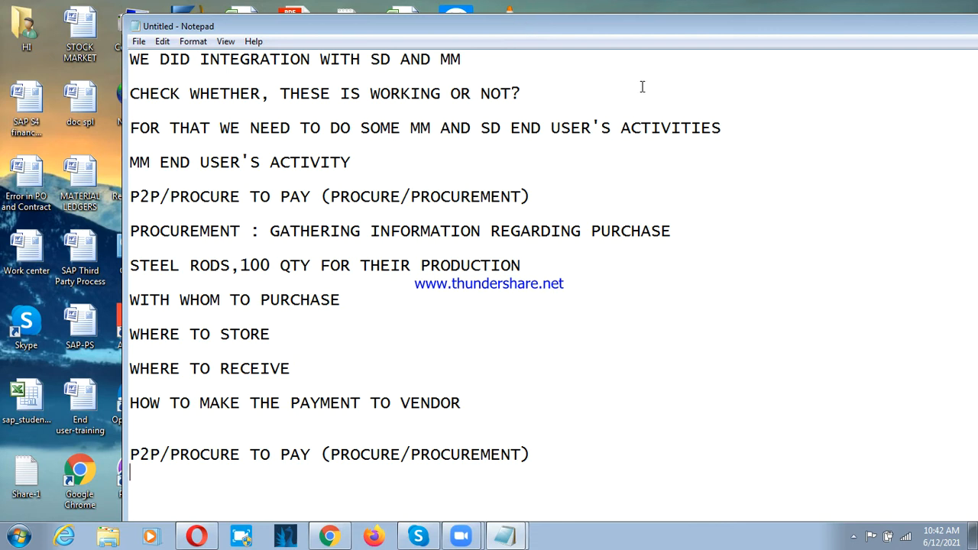
double_click(697, 27)
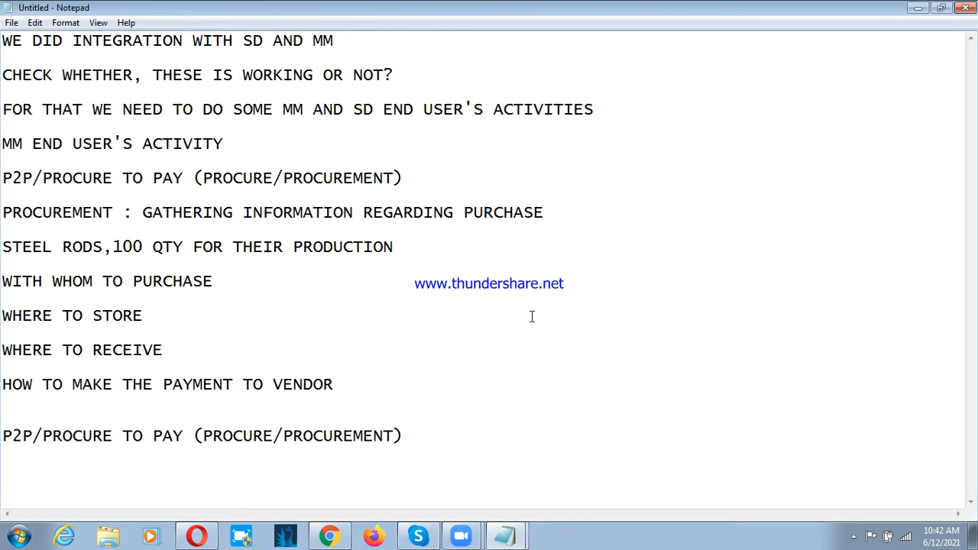
Step: Start a numbered list below the copied P2P heading with "1. PR - PURCHASE REQUISITION", leaving a blank line between
text(1.)
key(BackSpace)
key(BackSpace)
key(Return)
text(1. PR - PRU)
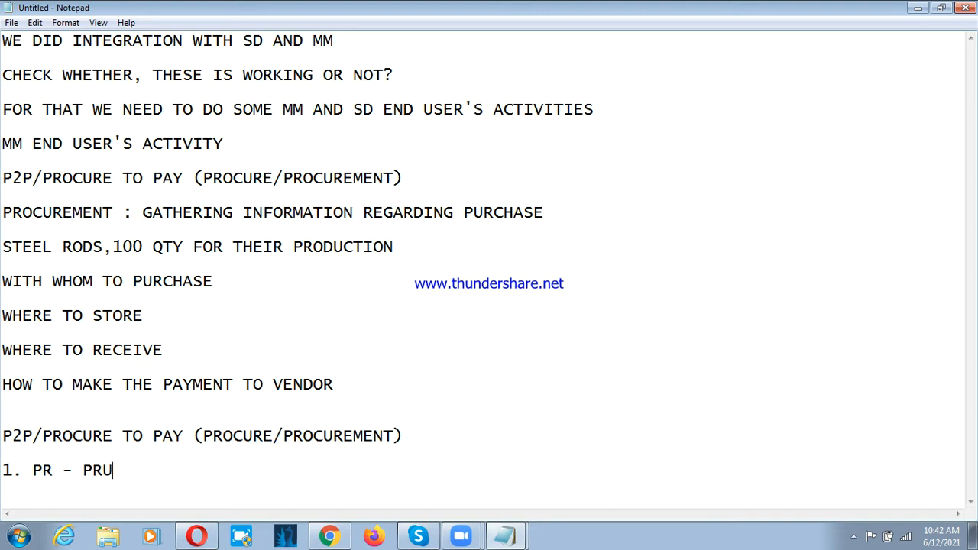
key(BackSpace)
key(BackSpace)
text(URCHASE)
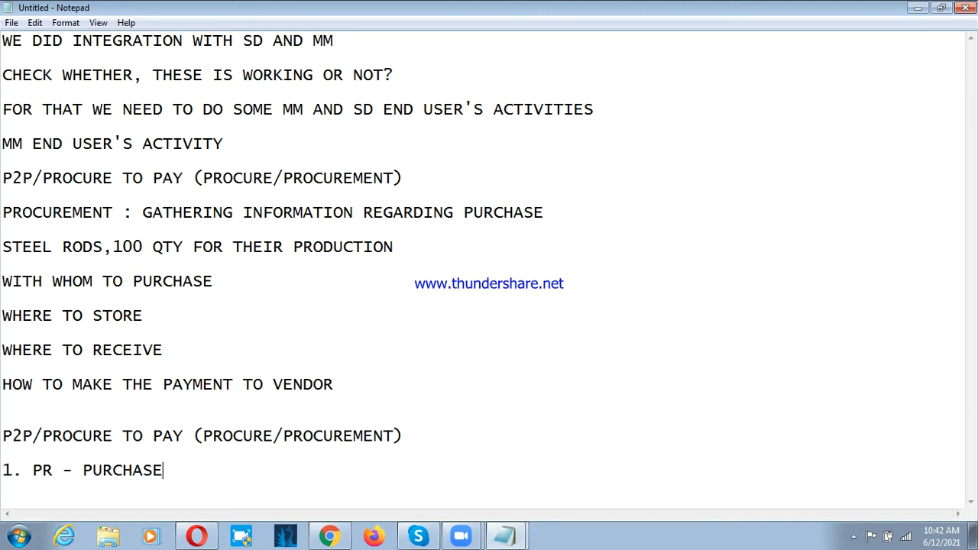
text( REQUISITION)
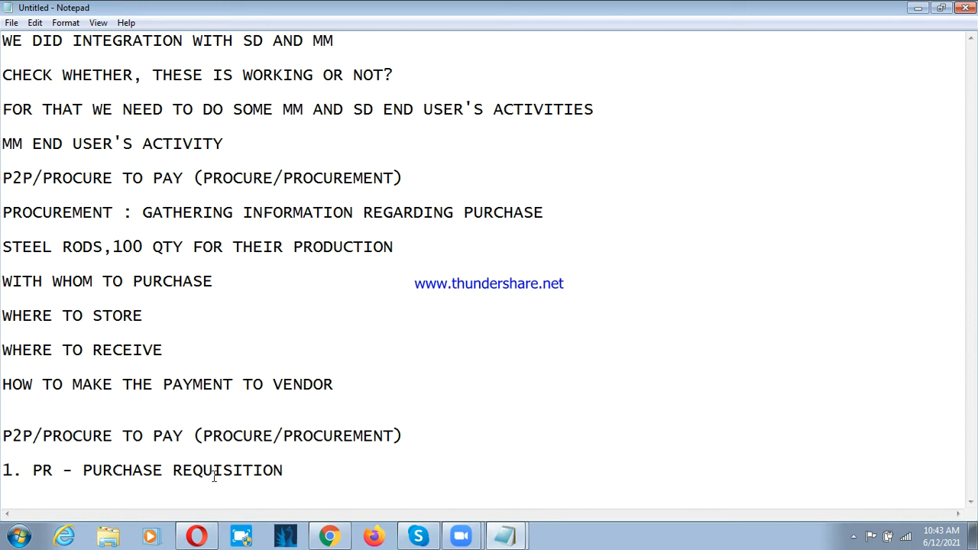
Step: Append the explanation "- IT IS A INTERNAL REQUEST OF MATERIAL FROM PRODUCTION DEPT TO MM" to the purchase requisition item
text(- IT IS A INTERNAL)
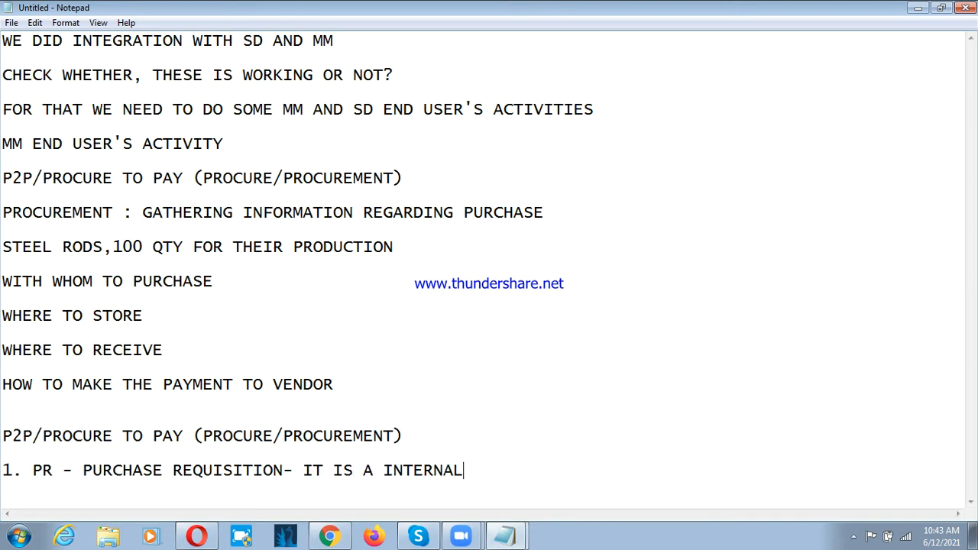
text( R)
text(EQUEST)
key(BackSpace)
text(ST OF MTA)
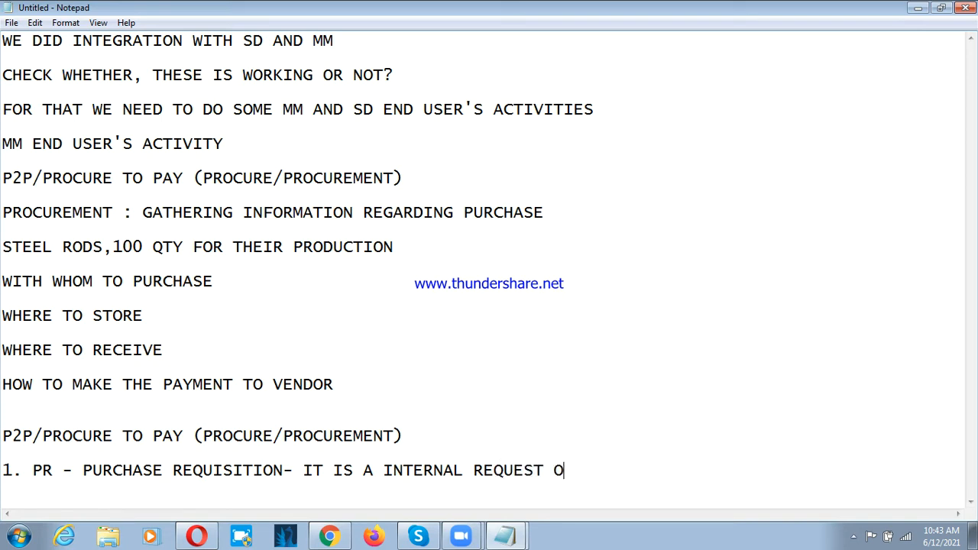
key(BackSpace)
key(BackSpace)
text(ATERIAL FROM PRODCU)
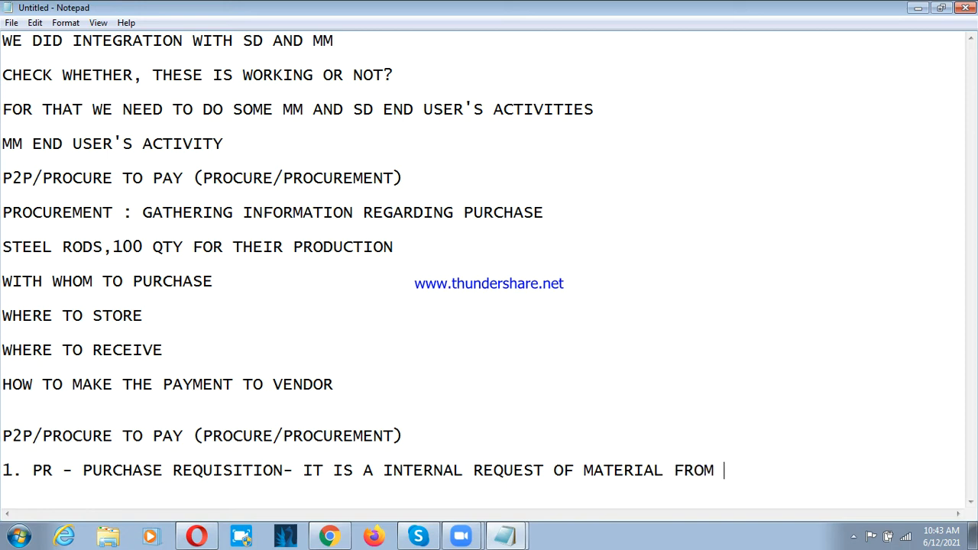
key(BackSpace)
key(BackSpace)
text(UCTION DEP)
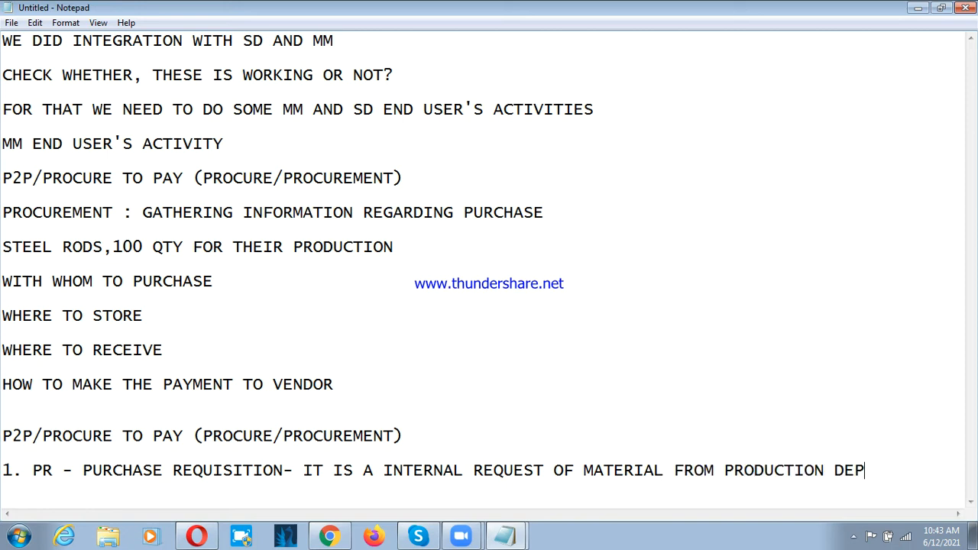
text(T TO MM)
Step: Add the second list item "2. RFQ - REQUEST FOR QUOTATION" below the purchase requisition line, leaving a blank line between
key(Return)
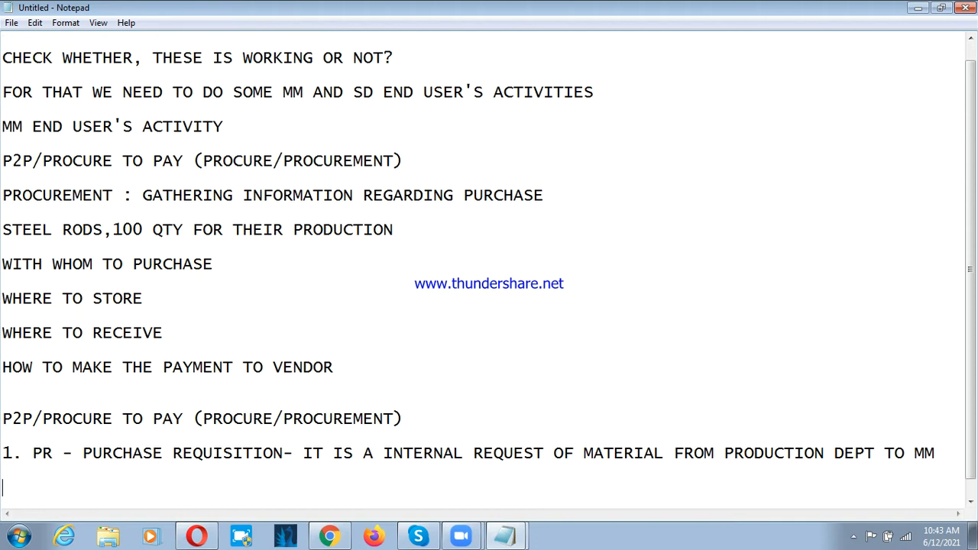
text(2.)
text(RFQ - REQQ)
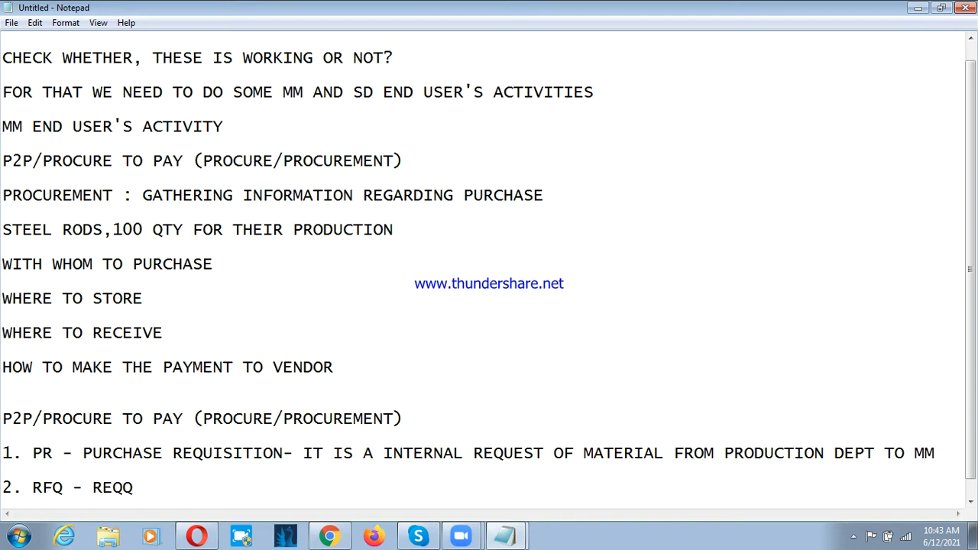
key(BackSpace)
text(UEST )
text(O)
text(F)
key(BackSpace)
key(BackSpace)
text(FOR )
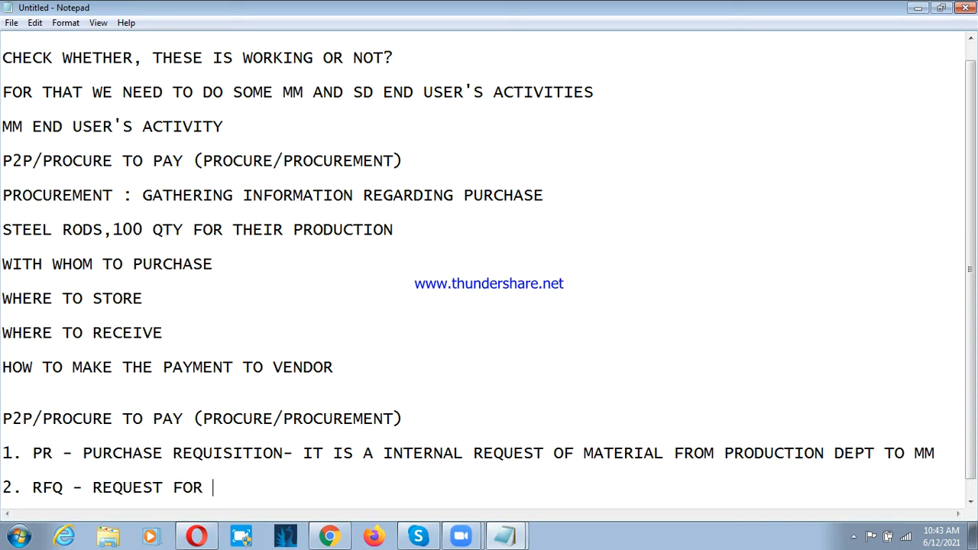
text(QUOTATION)
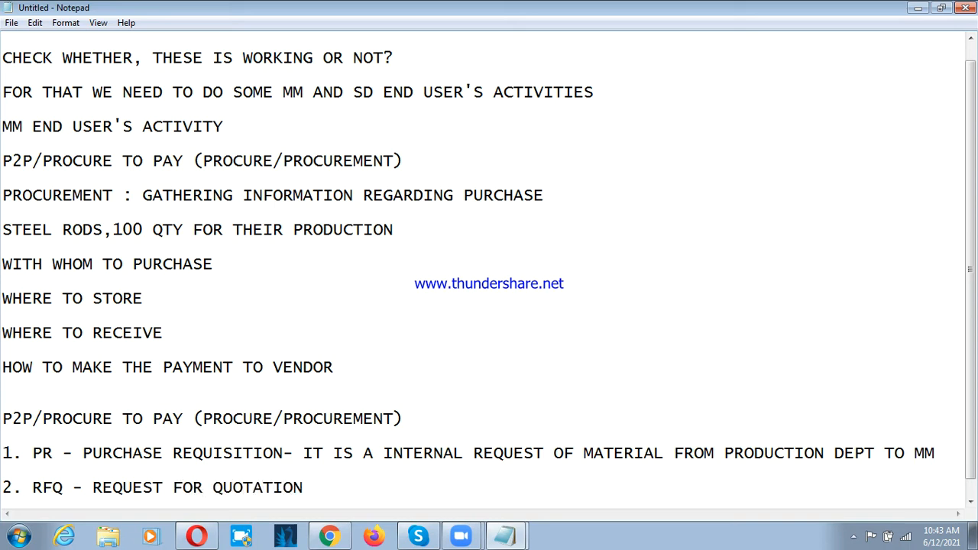
Step: Start a "3." item below and append the explanation "-ASKING FOR LATEST PRICE WITH VENDORS" to the RFQ item
key(Return)
text(3.)
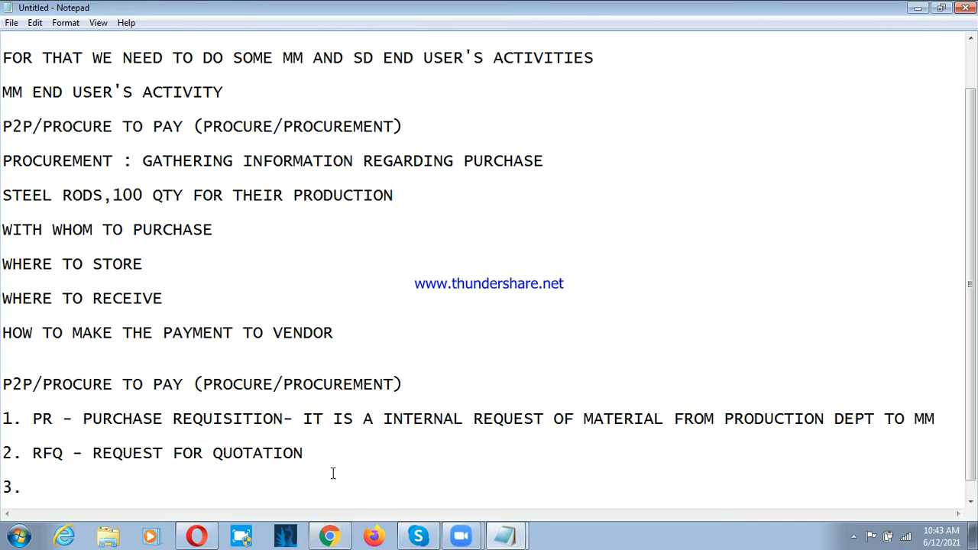
click(307, 456)
text(-ASKING FOR  LATEST )
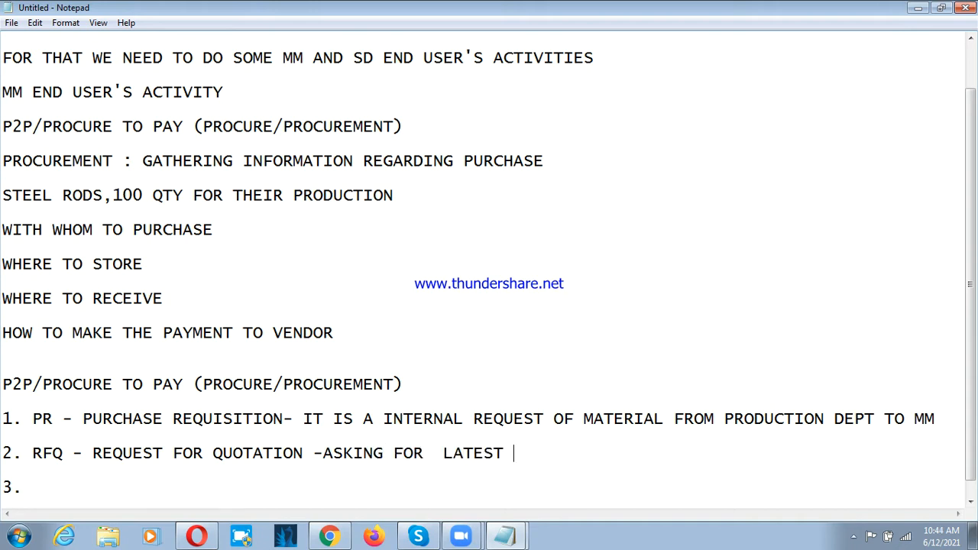
text(PRICE WITH VED)
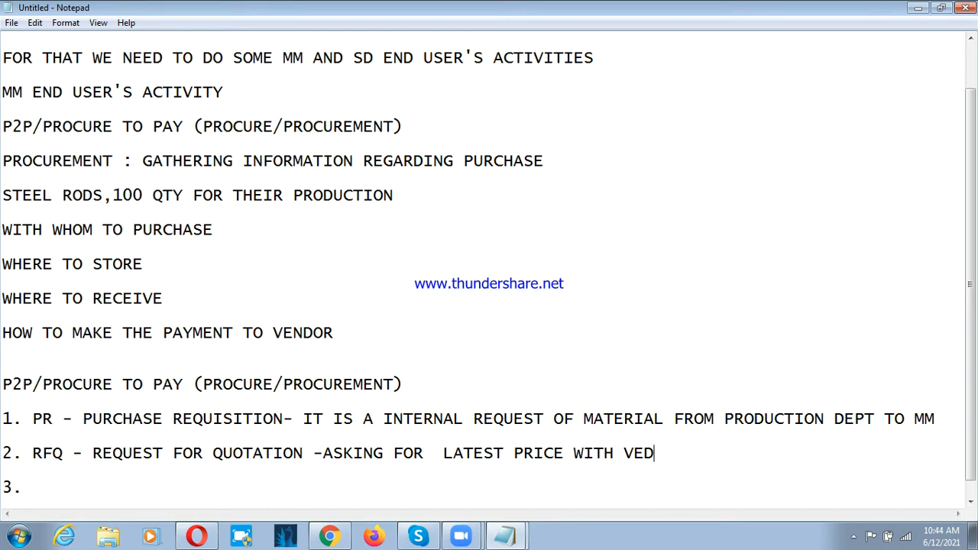
key(BackSpace)
text(NDORS)
Step: Fill in the third list item with "PO -PURCHASE ORDER -"
click(49, 481)
text(PO )
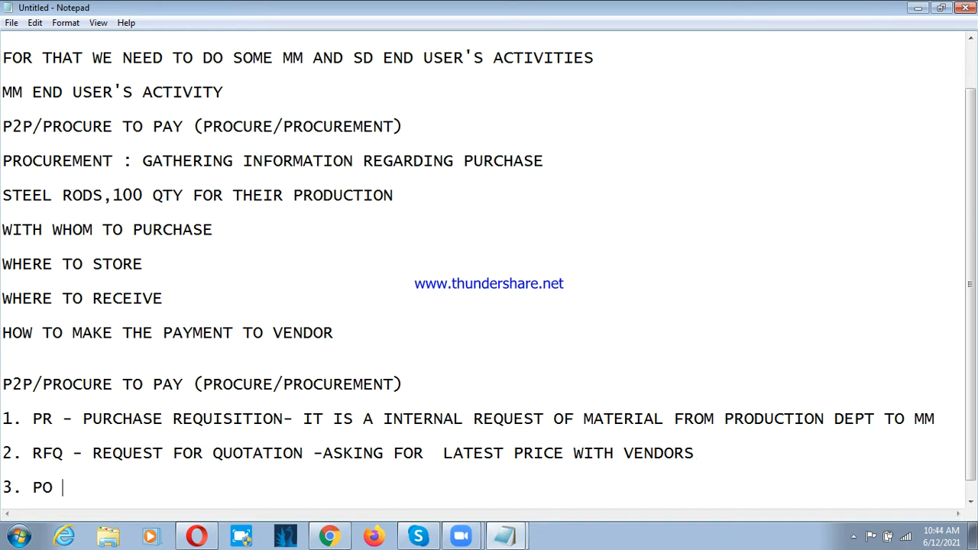
text(-PURCHASE ORDER )
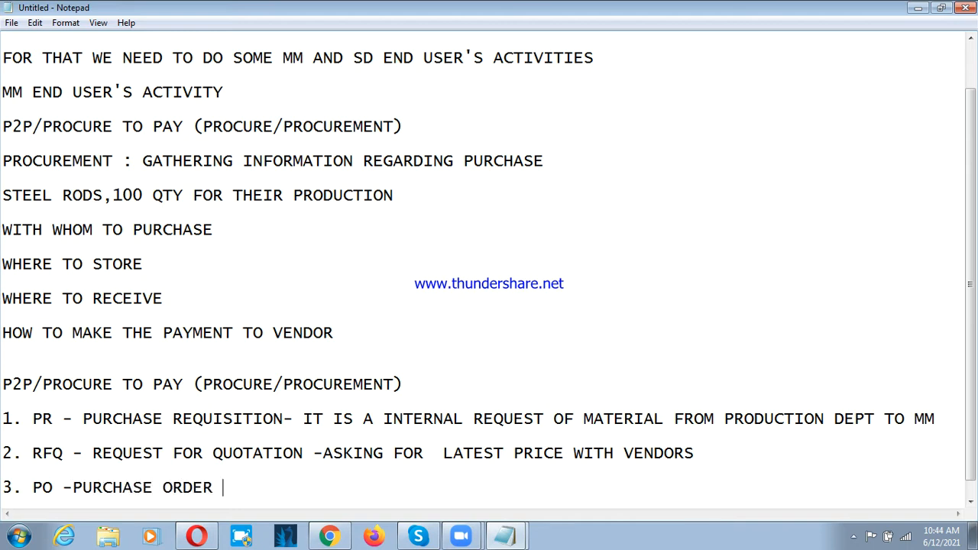
text(- AFTER FINALI)
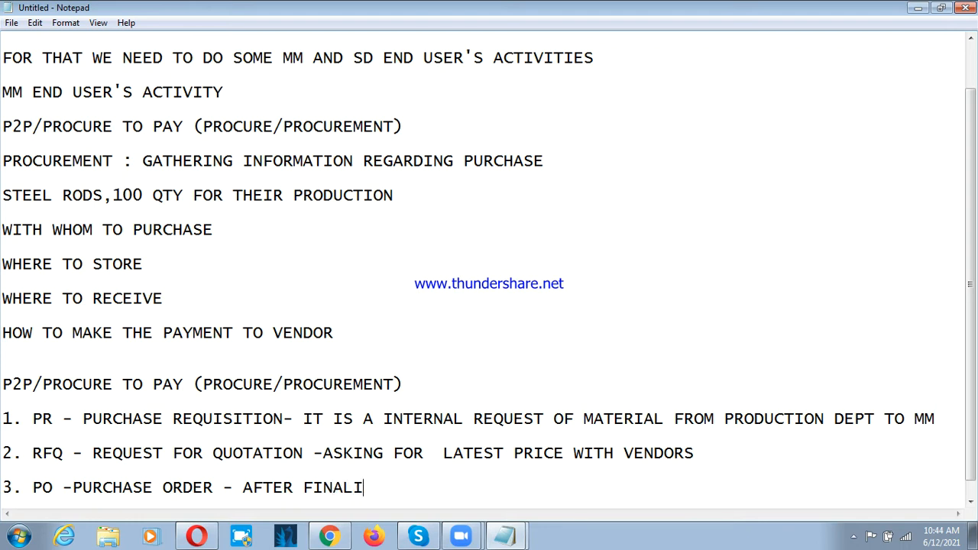
text(SING TH)
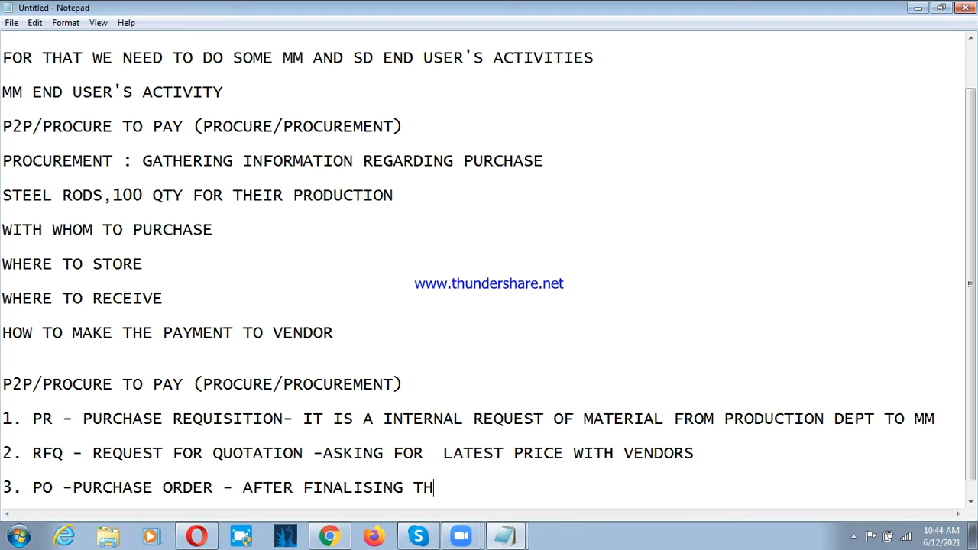
text(E PRICE T)
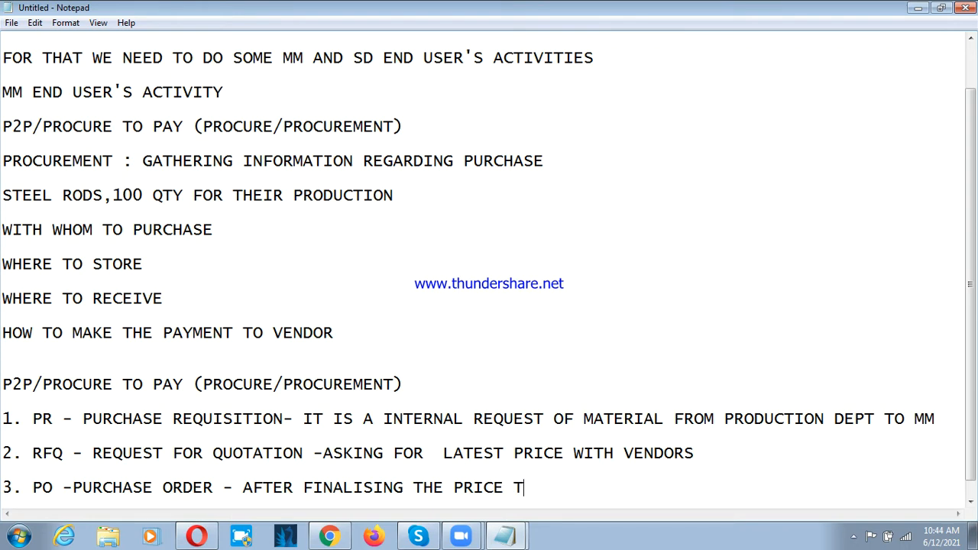
Step: Begin the purchase order explanation with "AFTER FINALISING THE PRICE WITH VENDOR"
key(BackSpace)
text(WITH VENDOR)
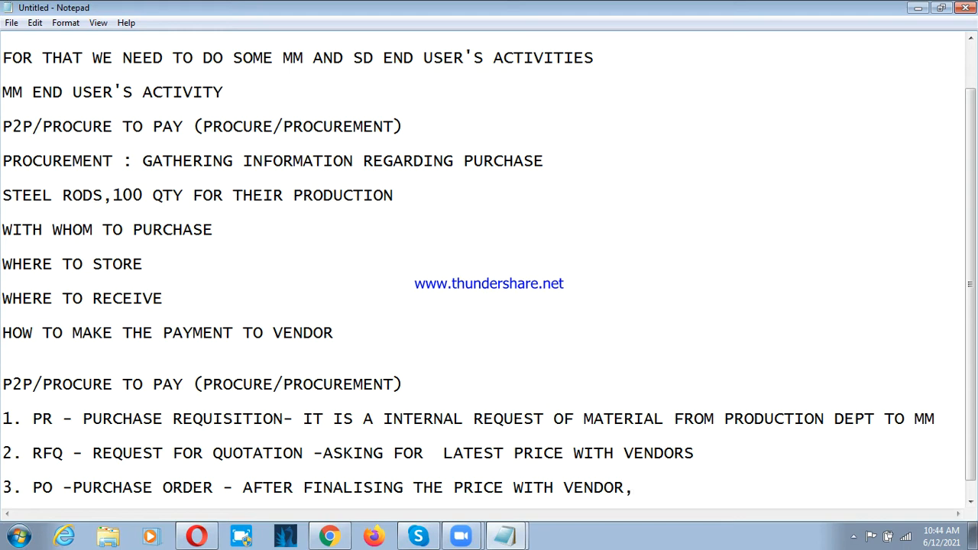
text(, W)
Step: Extend the purchase order explanation with ", COMP IS GOING TO PLACE ORDER"
key(BackSpace)
text(COMP IS GOIN)
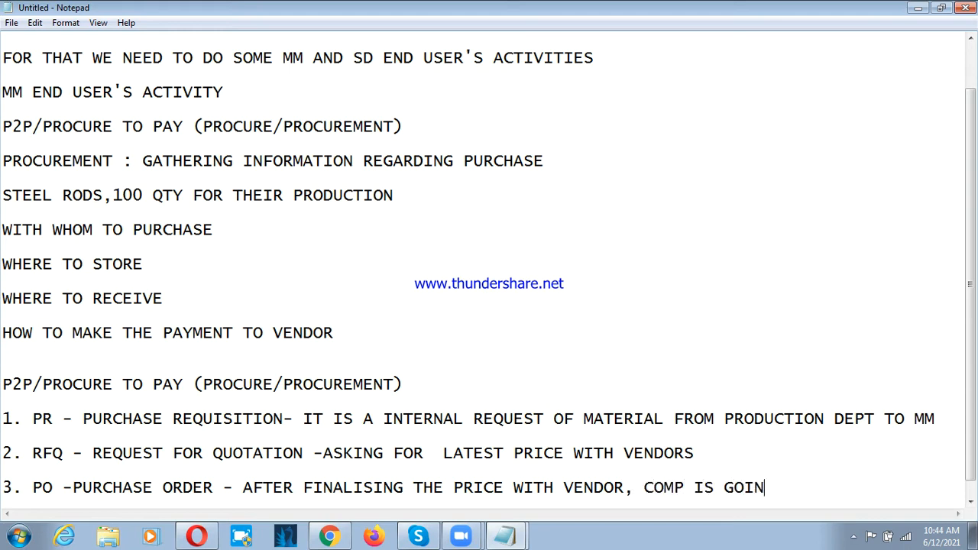
text(G TO PLACE ORDER)
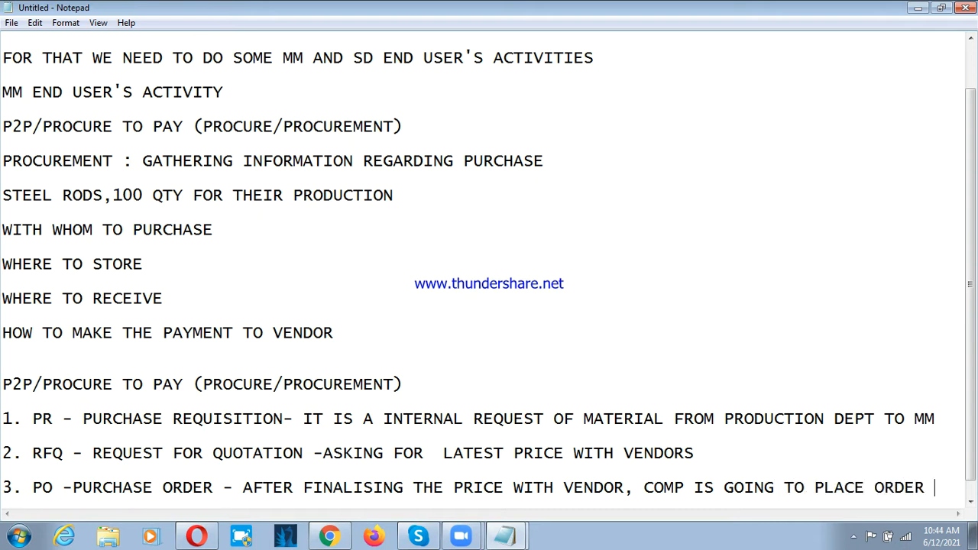
Step: Finish the purchase order explanation with "WITH THAT VENDOR" on a new line, indented to align with the explanation text
key(Return)
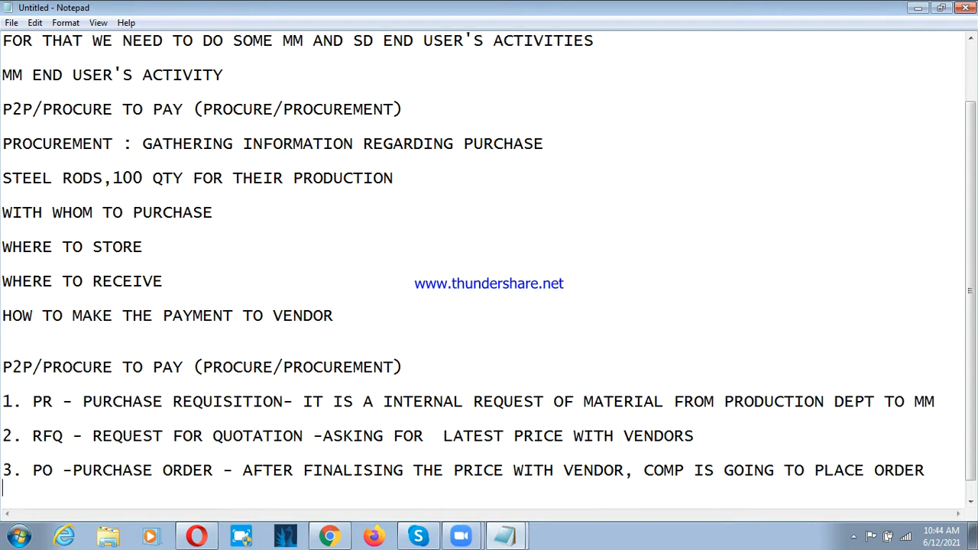
key(Tab)
key(Tab)
key(Tab)
text(WITH THAT VENDR)
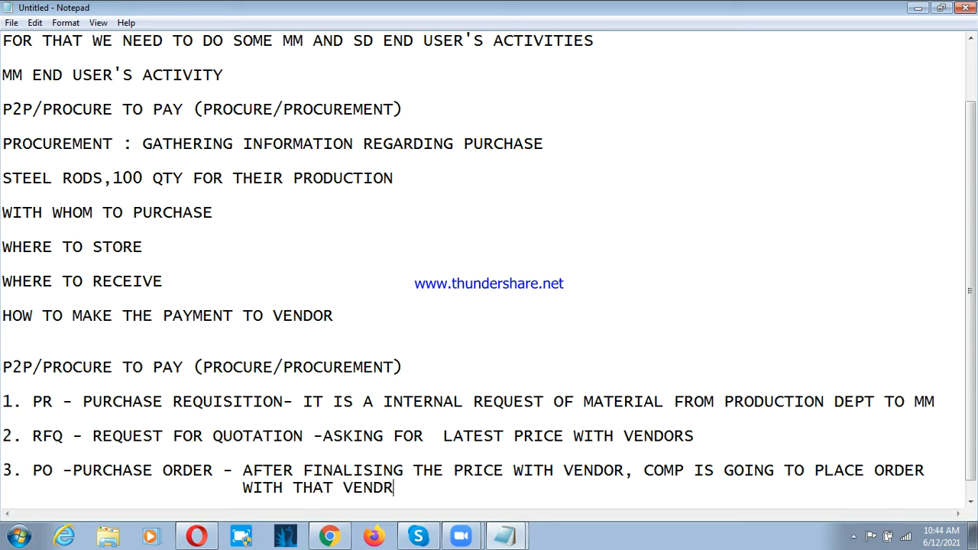
key(BackSpace)
text(OR)
Step: Add the fourth list item "4. GR - GOODS RECEIPT" directly below the purchase order explanation
scroll(189, 457, down, 1)
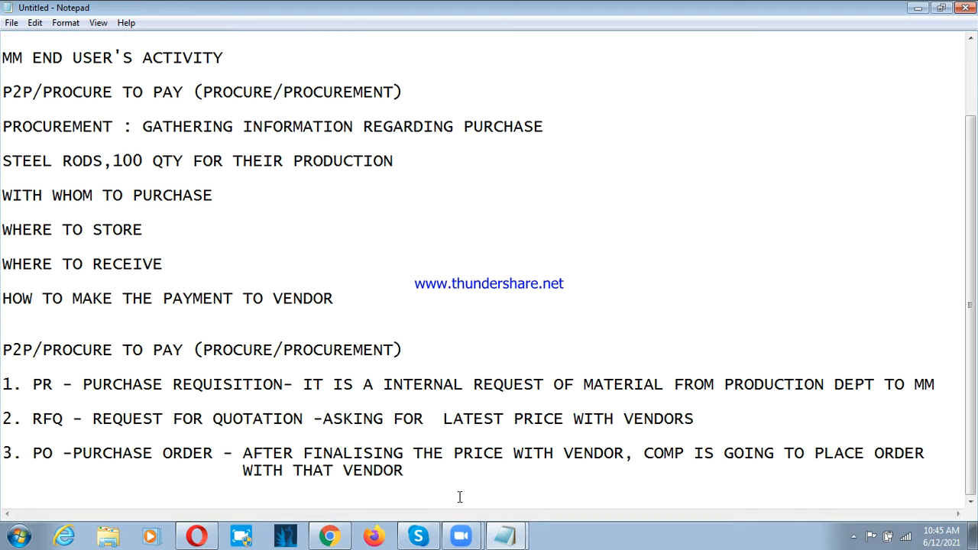
key(Return)
text(4)
text(gr)
key(BackSpace)
key(BackSpace)
text(GR - G)
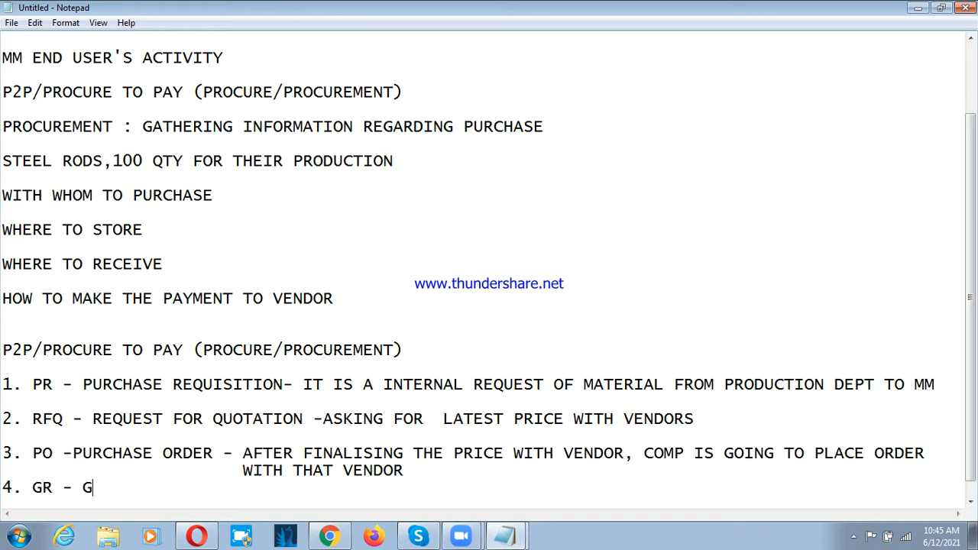
text(OODS REE)
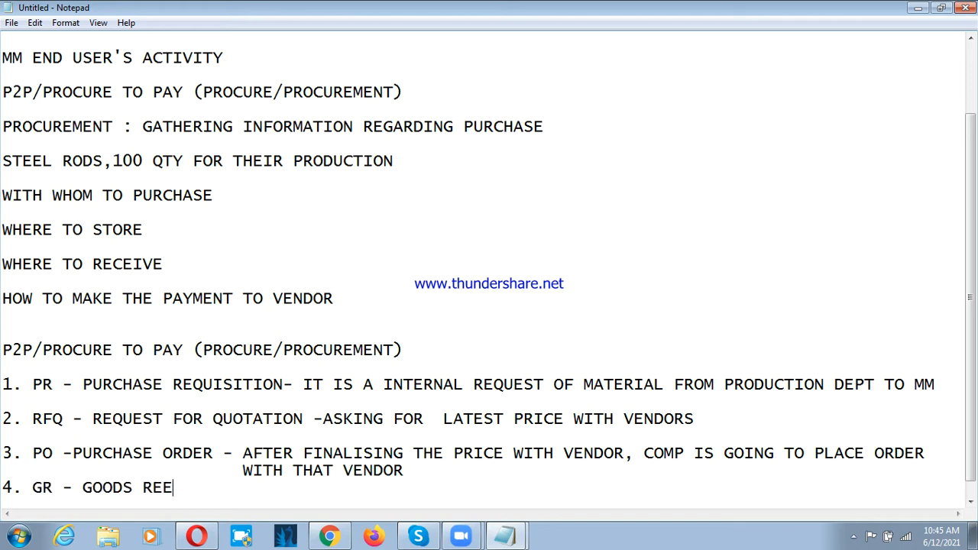
key(BackSpace)
text(CEIPT - AGAINST PU)
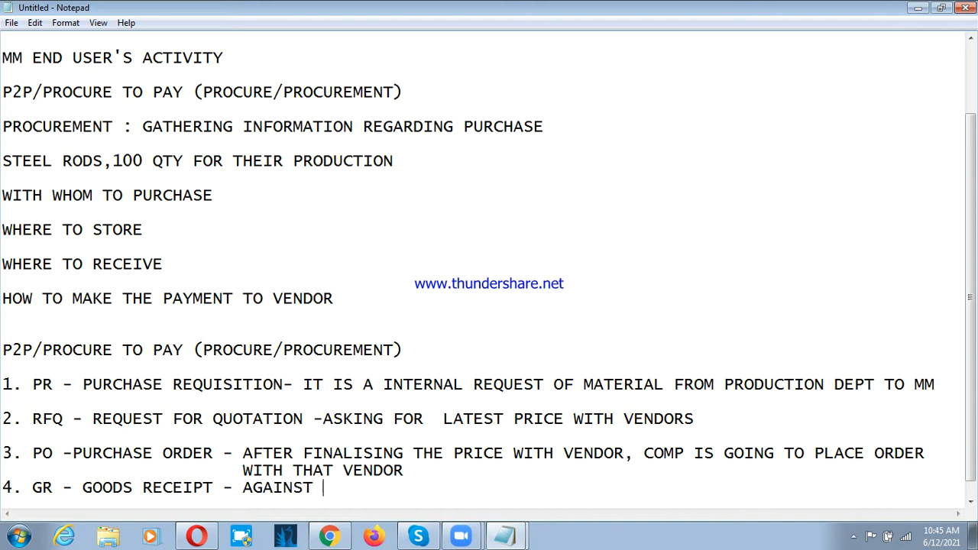
text(RCHASE ORDER W)
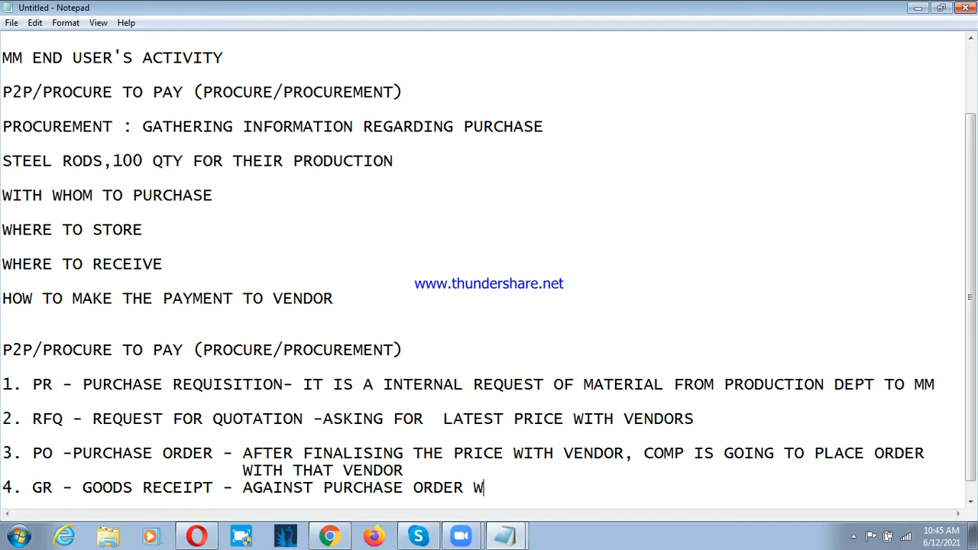
Step: Begin the goods receipt explanation with "- AGAINST PURCHASE ORDER VENDOR IS GOING TO"
key(BackSpace)
text(VER)
key(BackSpace)
key(BackSpace)
text(NDOR IS G)
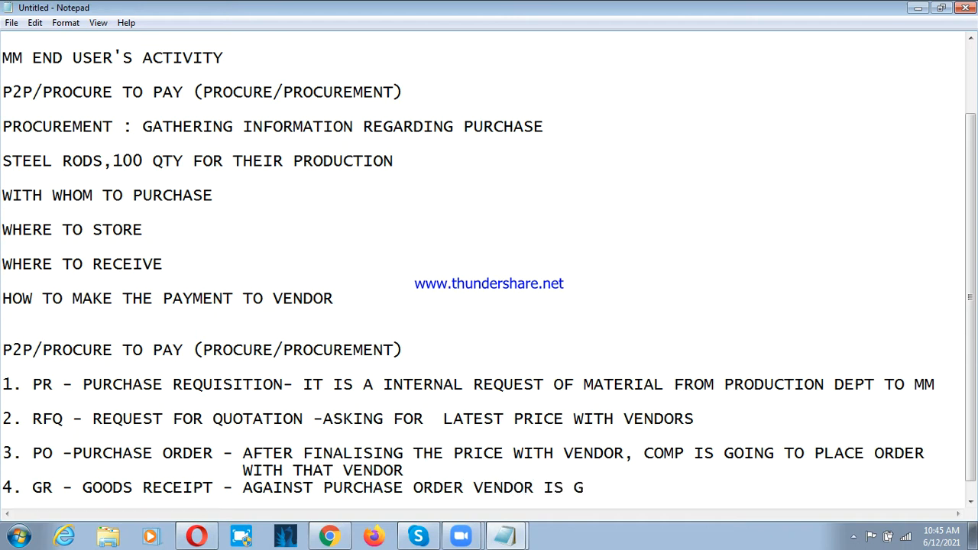
text(OING TO SENT T)
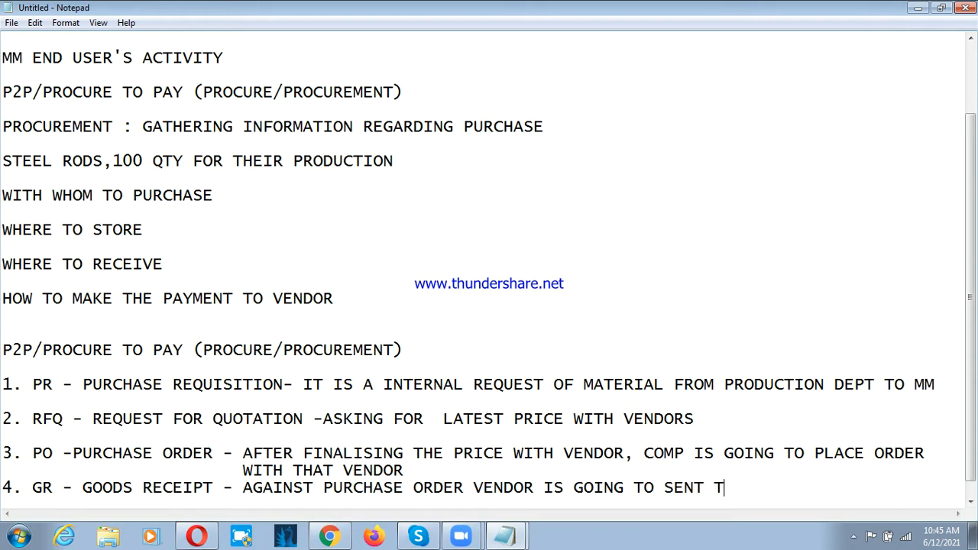
Step: Continue the goods receipt explanation with "SEND THE MATERIAL TO OUR PLANT" on the same line
key(BackSpace)
key(BackSpace)
key(BackSpace)
text(D THE MATER)
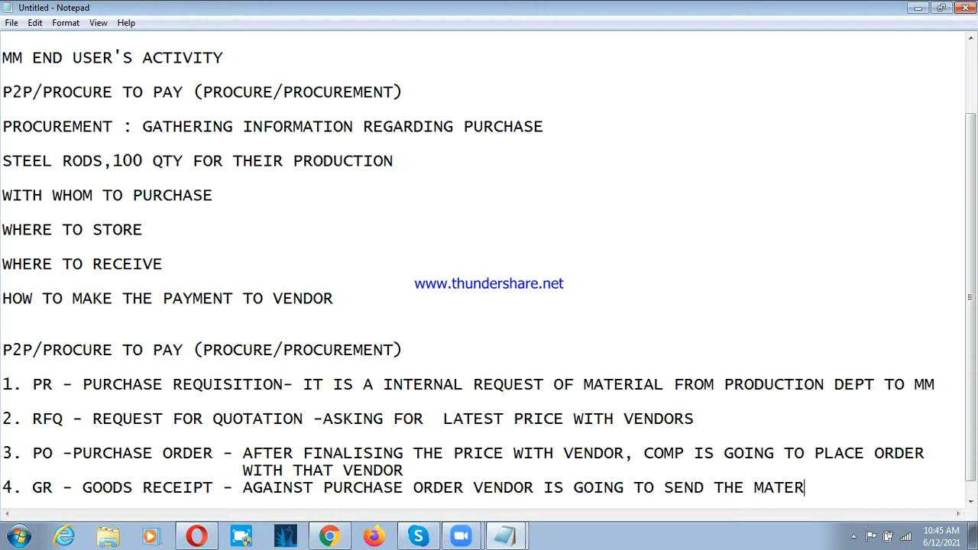
text(IAL TO OUR )
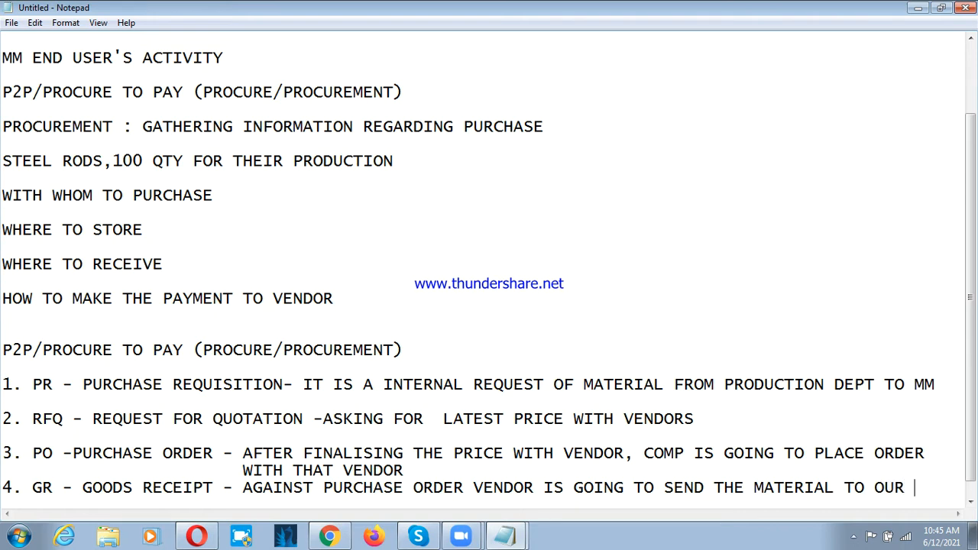
text(PLANT)
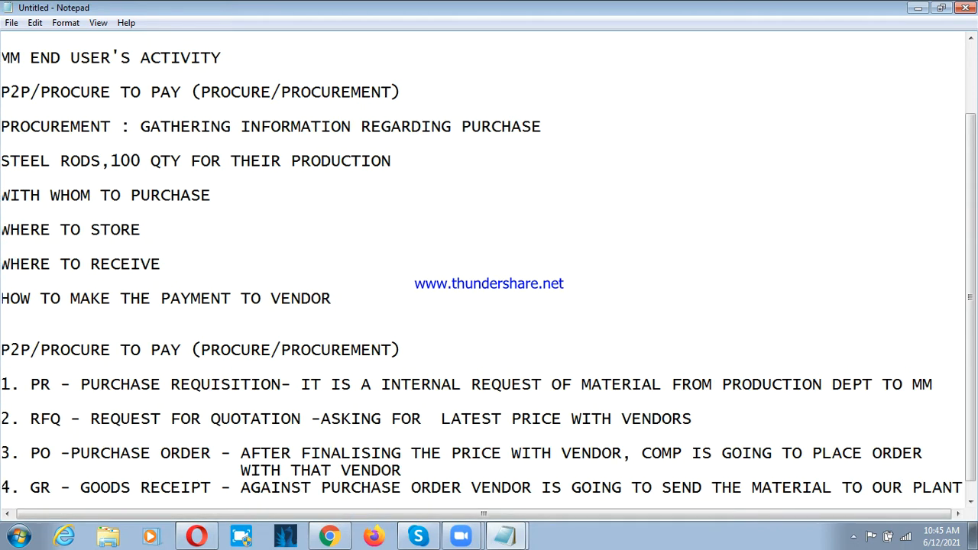
Step: Complete the goods receipt explanation on an indented new line with "LEVEL, IN OUR SYSTEM WE ARE GOING SHOW AS GOODS RECEIPT."
key(Return)
key(Tab)
key(Tab)
key(Tab)
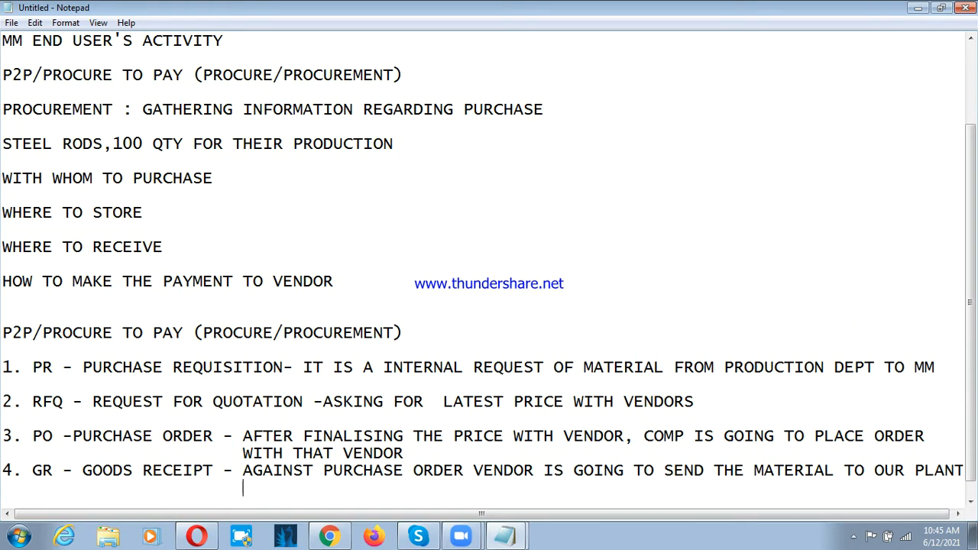
text(LEVEL, IN OUR )
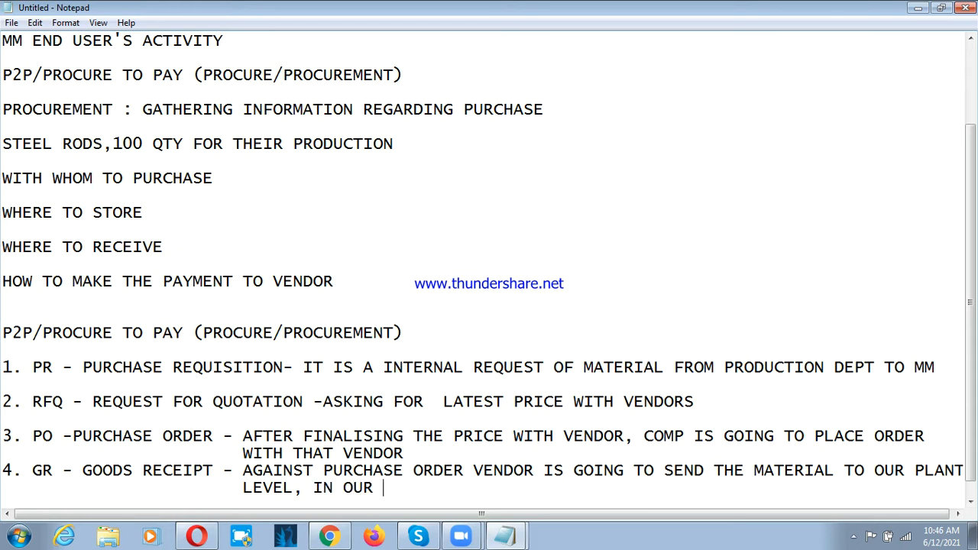
text(SYSTEM WE AR)
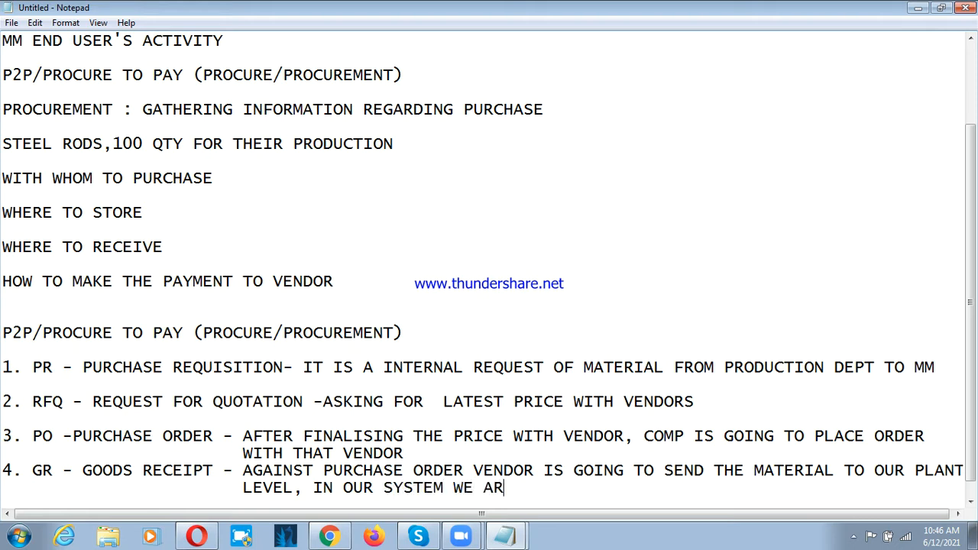
text(E GOING SHOW AS)
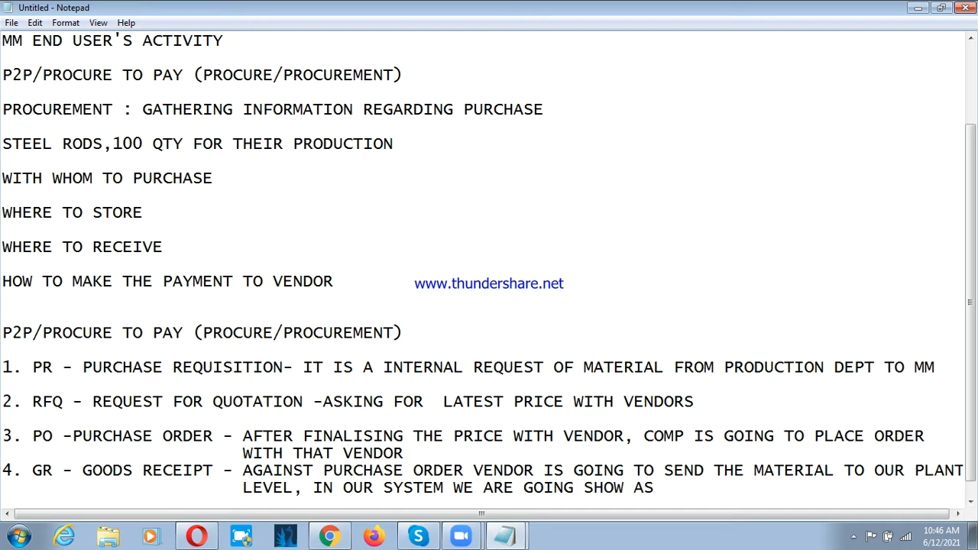
text( GOODS REC)
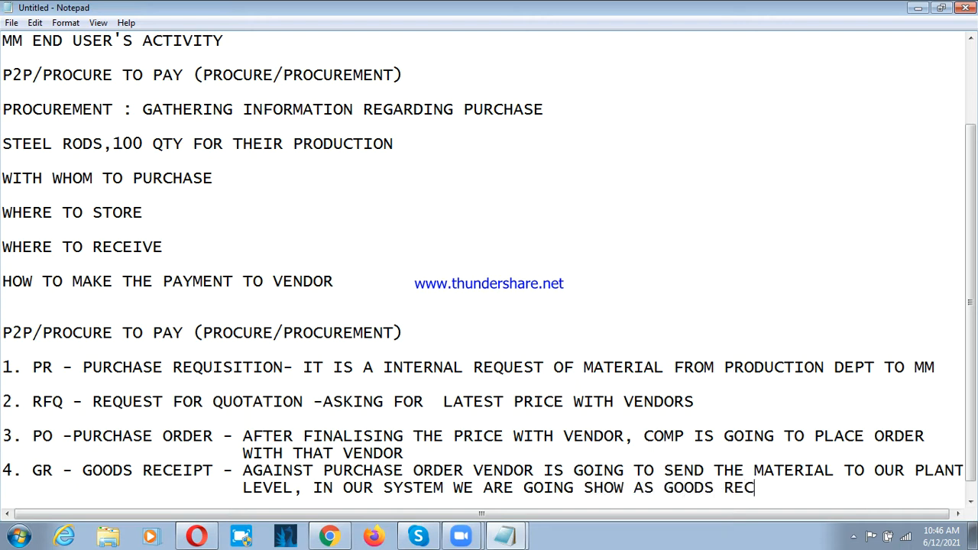
text(EIPT.)
Step: Add an indented line "AFTER GR 2 DOCUMENTS IS GOING TO GENERATE," below the goods receipt explanation, leaving one blank line between
key(Return)
key(Return)
key(Tab)
key(Tab)
key(Tab)
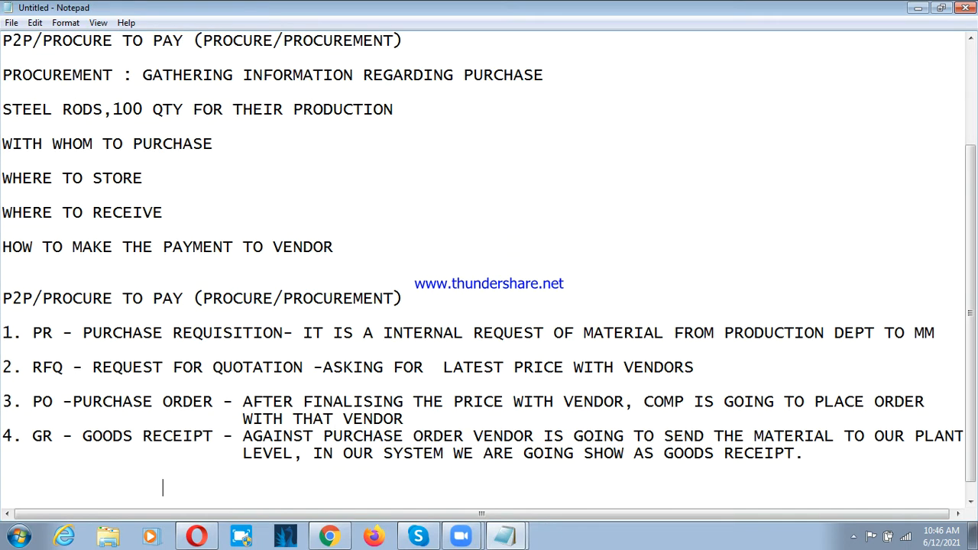
text(AFTER GR )
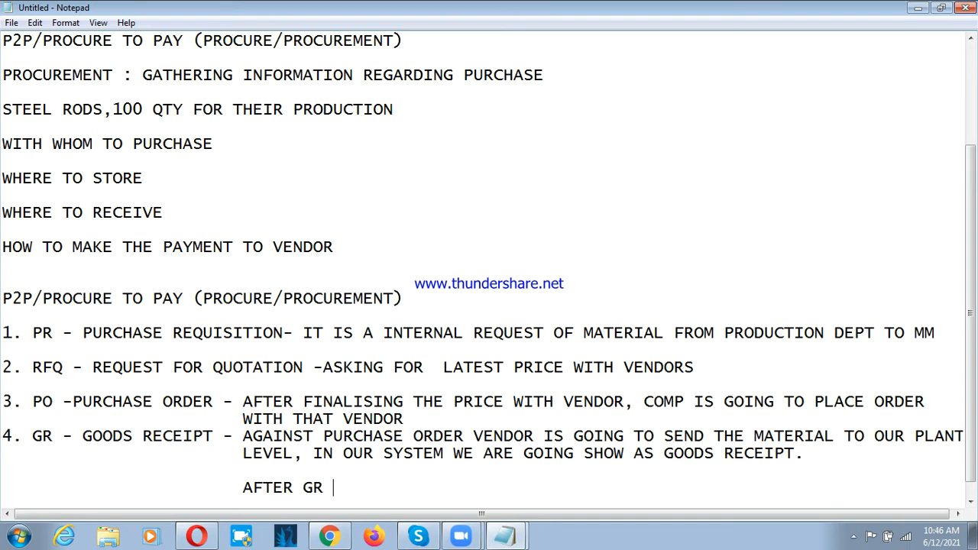
text(2 DOCUMENT)
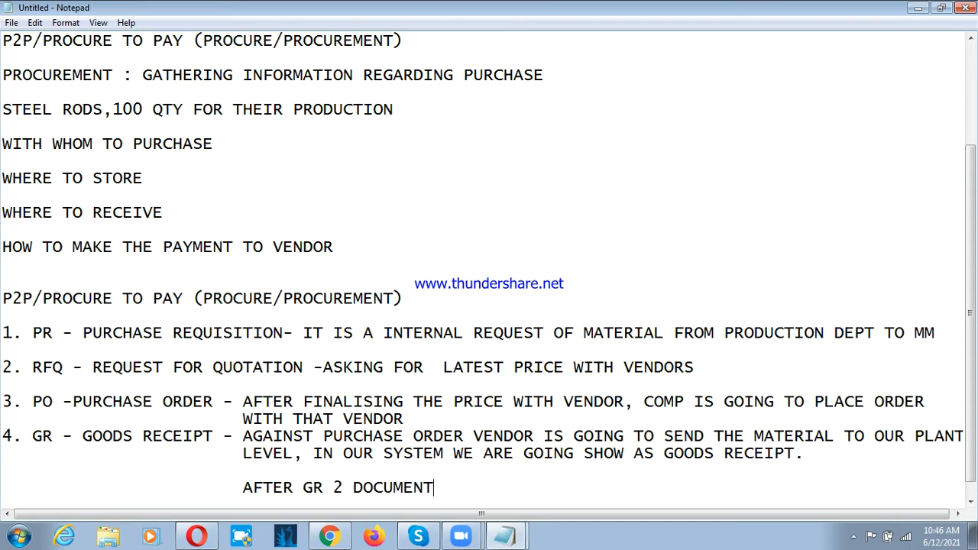
text(S IS GOING TO GERNE)
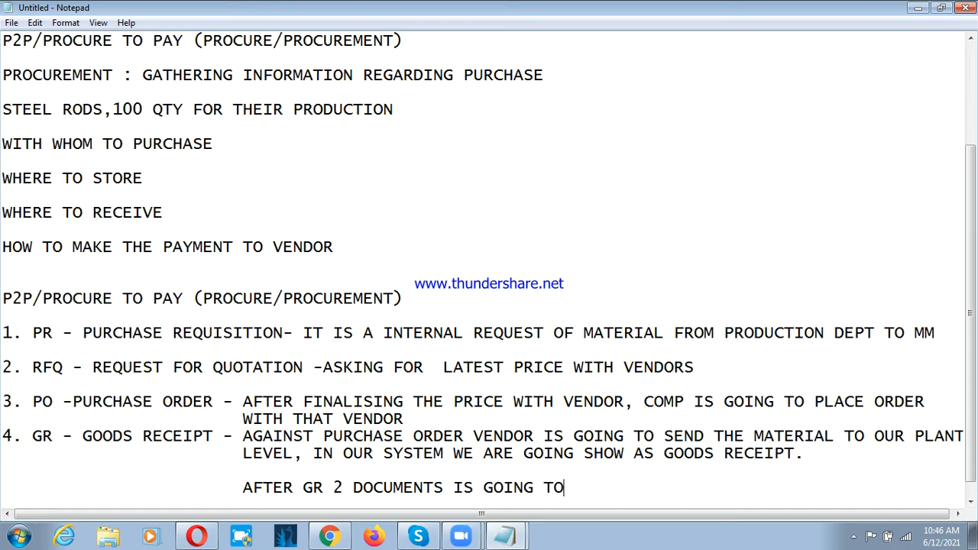
key(BackSpace)
key(BackSpace)
key(BackSpace)
text(NERATE )
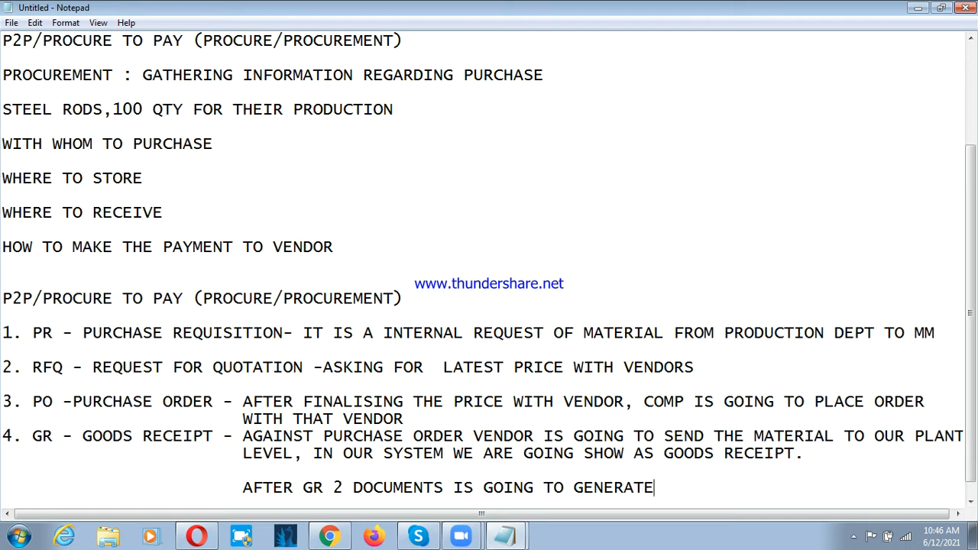
text(,)
Step: Begin an indented sublist under the goods receipt document note with "1. FI DOCUMENT"
key(Return)
key(Tab)
key(Tab)
key(Tab)
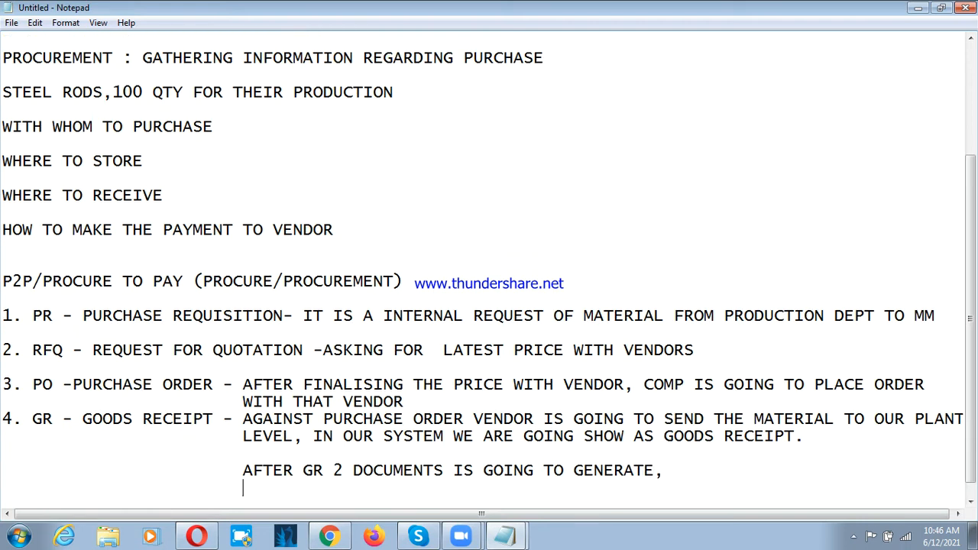
text(1. FI DOCUMENT)
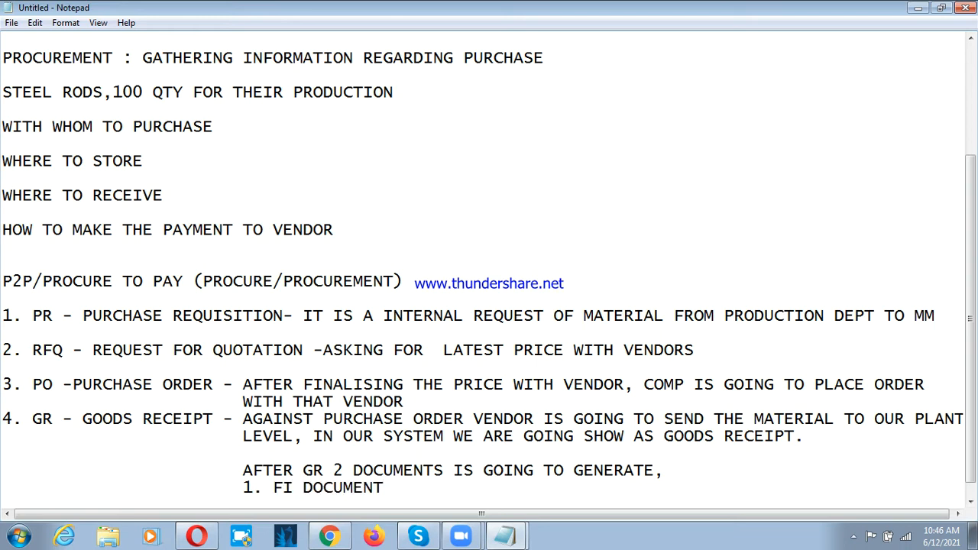
text( ; HERE WE)
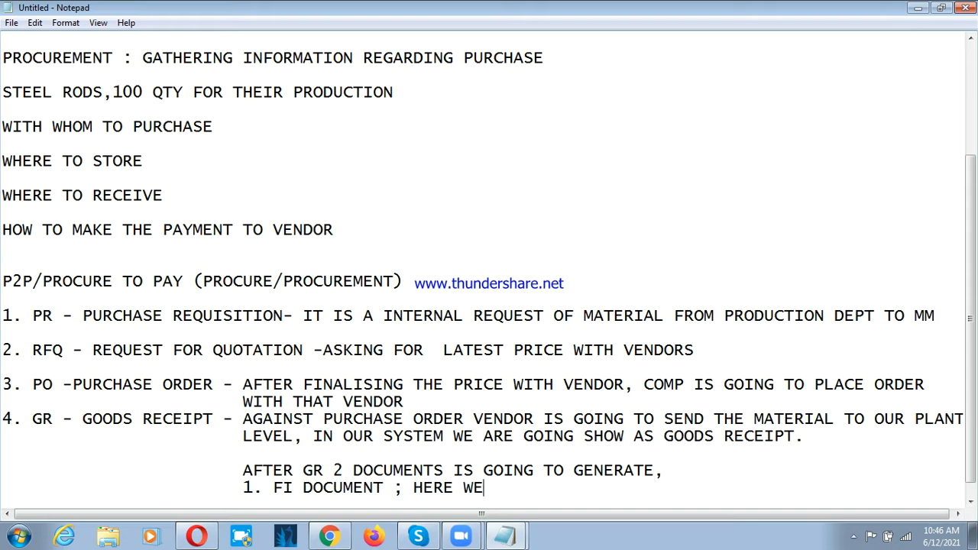
text( CAN SEE THE TO)
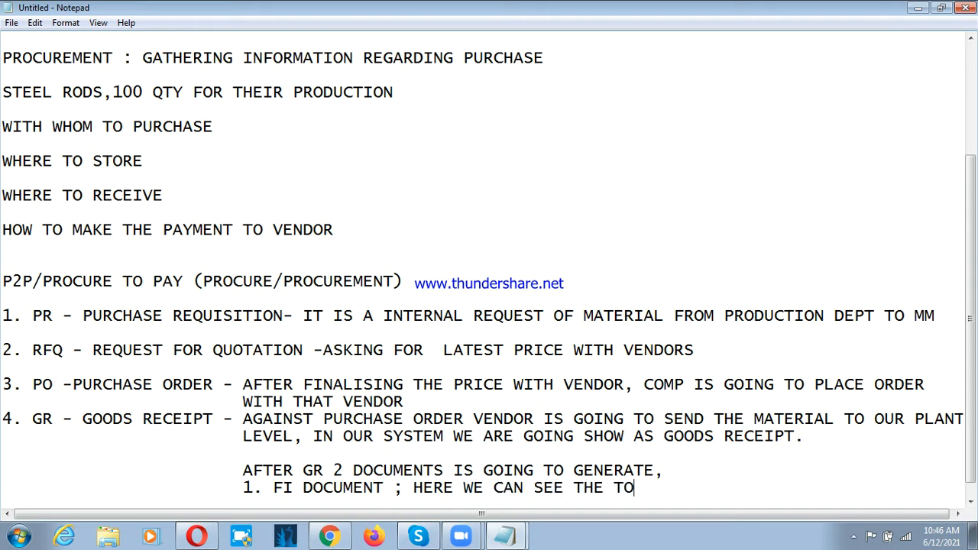
text(TAL PURCHASE V)
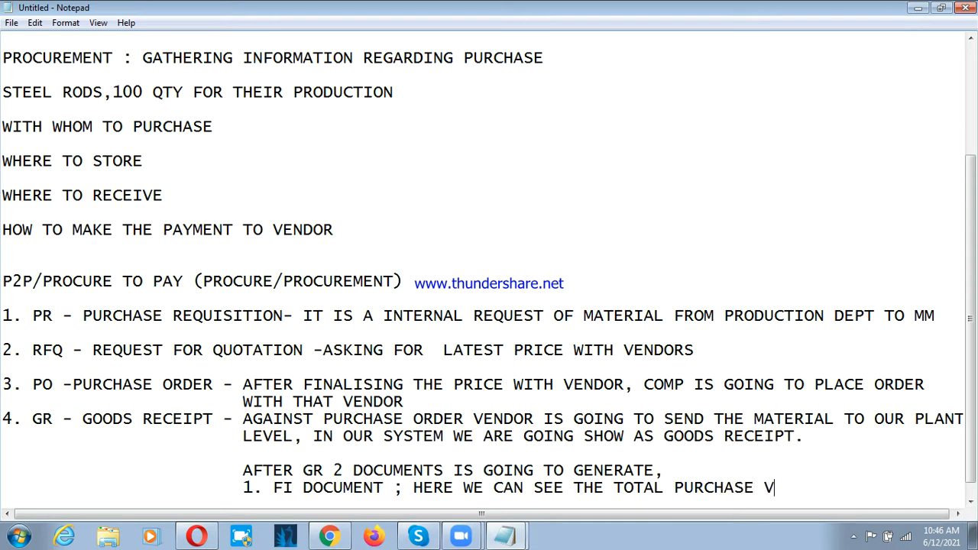
text(AL)
Step: Explain the FI document on the same line with "; HERE WE CAN SEE THE TOTAL PURCHASED VALUE"
key(Left)
key(Left)
key(Left)
text(D)
key(End)
text(U)
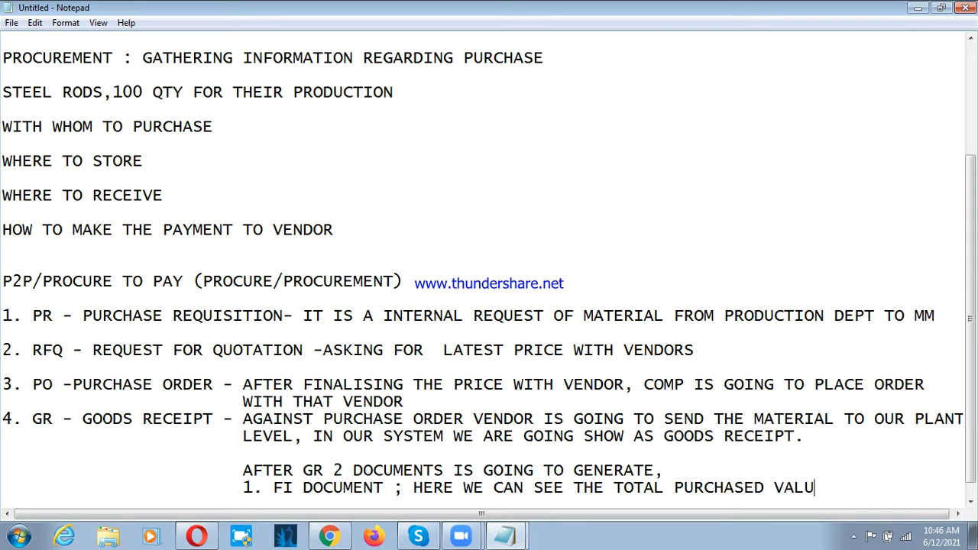
text(E)
Step: Copy "STEEL RODS,100 QTY" onto a new line between the vendor payment line and the second P2P heading
click(75, 248)
scroll(121, 213, down, 1)
click(348, 214)
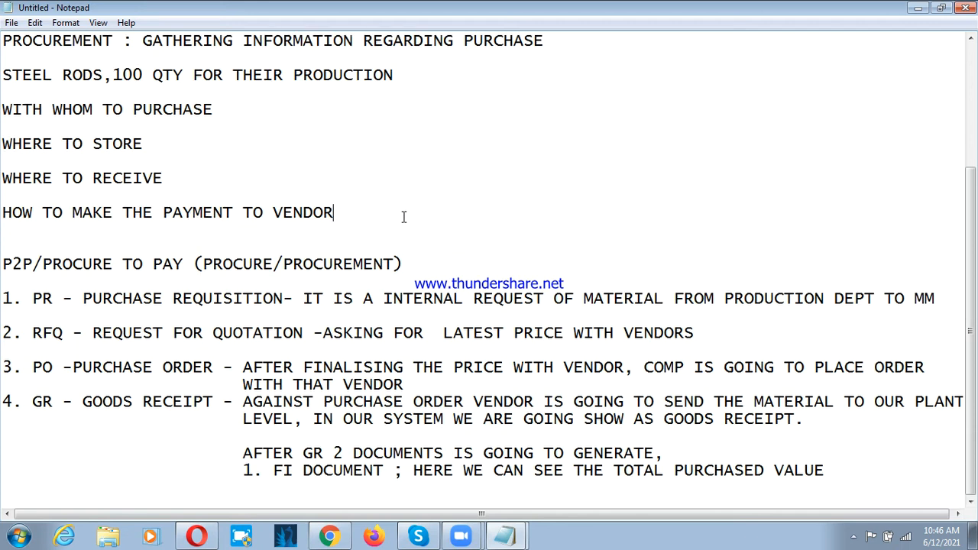
key(Return)
key(Return)
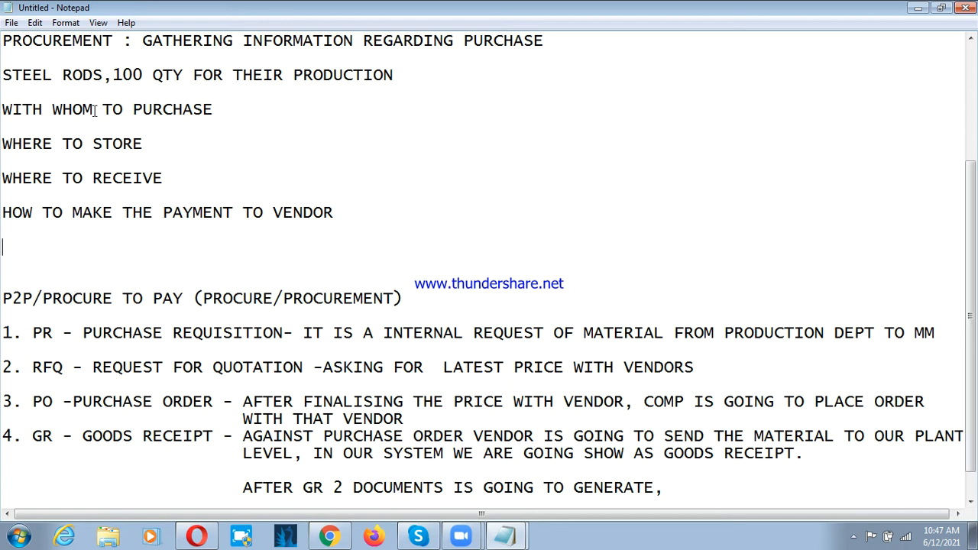
drag(4, 75, 186, 80)
key(ctrl+c)
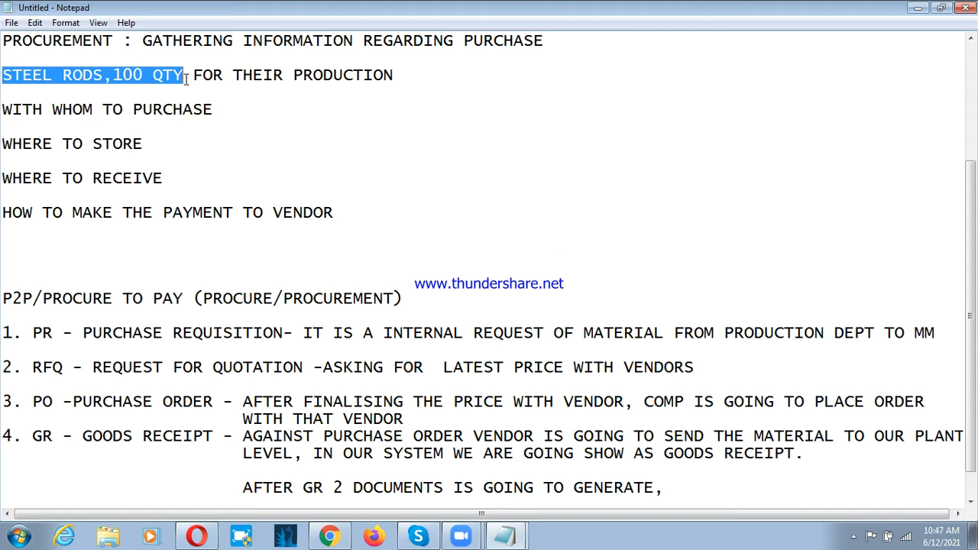
click(131, 252)
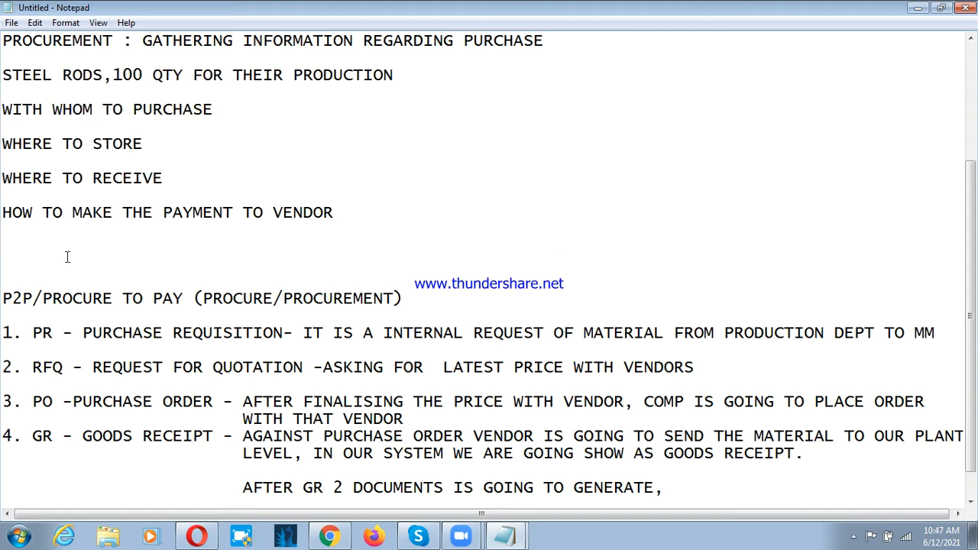
key(ctrl+v)
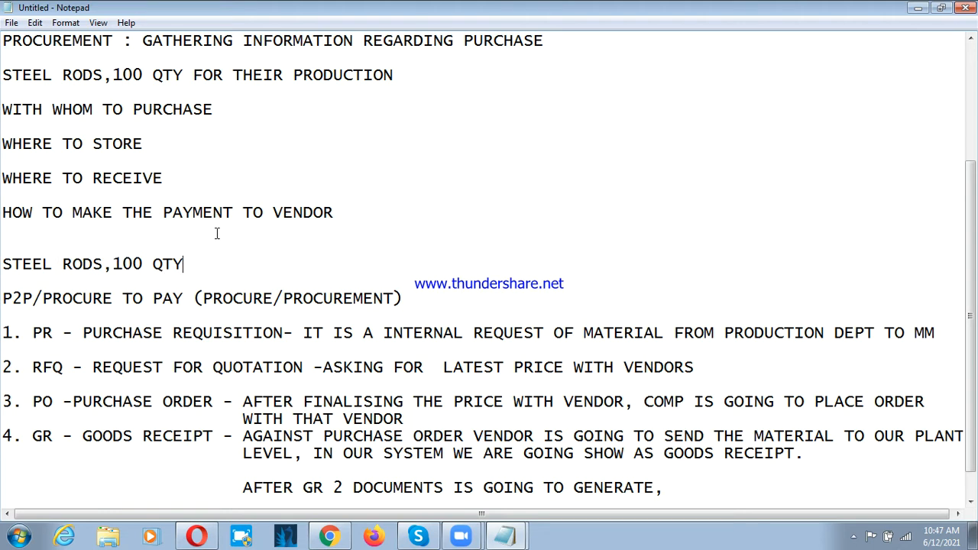
Step: Extend the copied steel rods line with the calculation "* 1000(PRICE) = 100000"
text(* 1000)
text((PRICE))
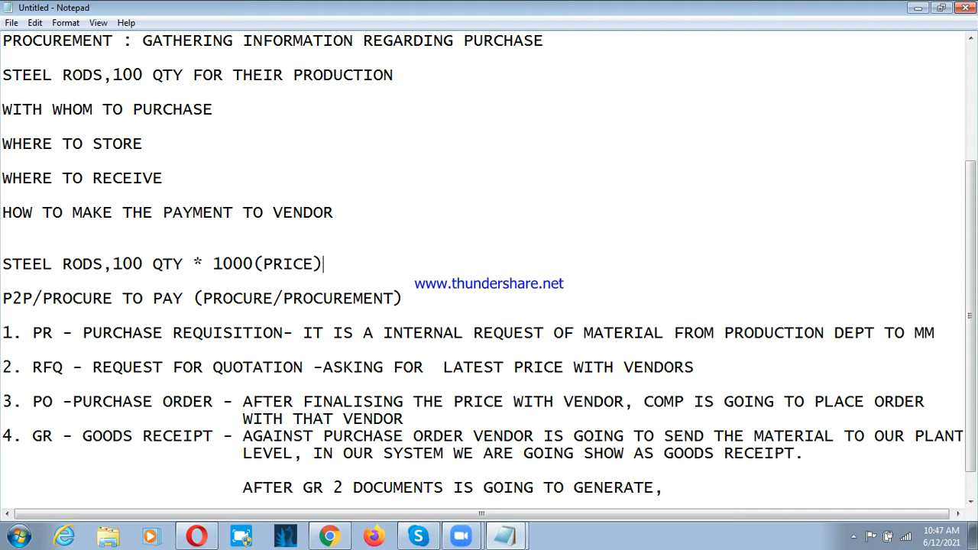
text(  = 100000)
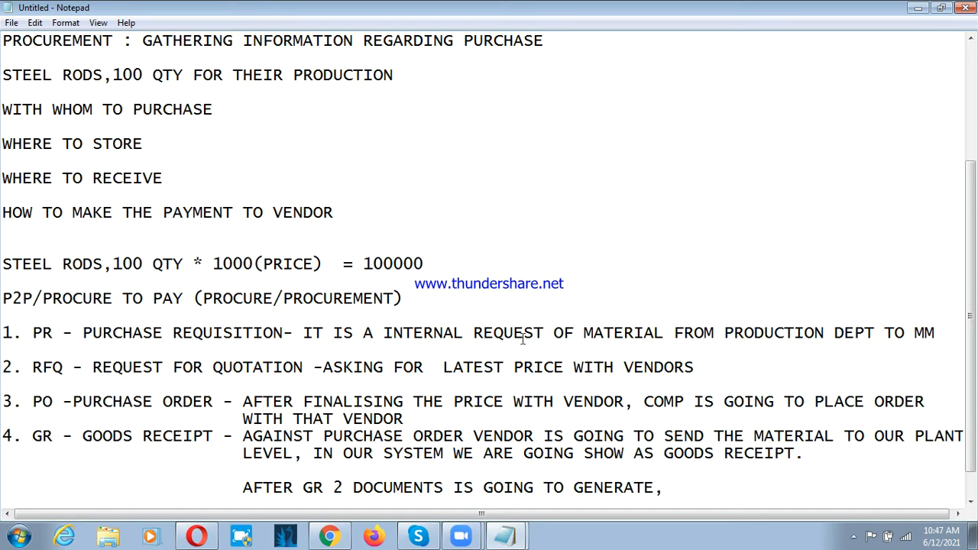
scroll(540, 332, down, 1)
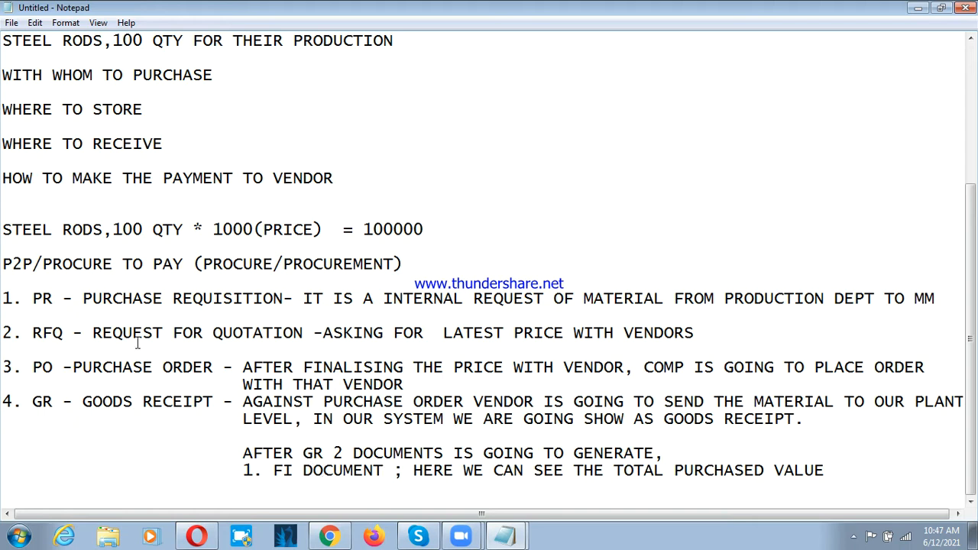
click(63, 333)
click(67, 366)
click(55, 300)
click(57, 335)
click(57, 369)
Step: Add the second indented item "2. MM DOCUMENT :" directly below the FI document line
click(894, 483)
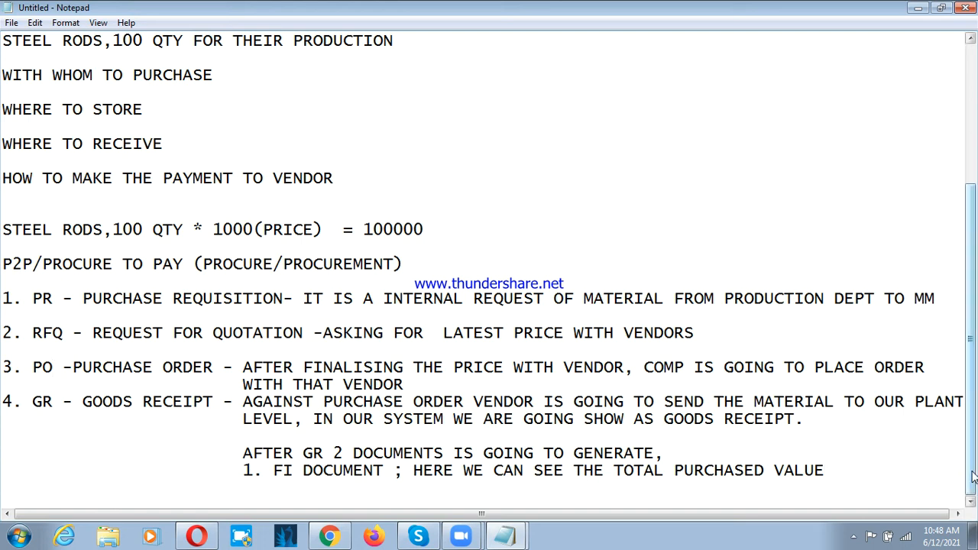
key(Return)
key(Tab)
key(Tab)
key(Tab)
text(2. MM DOCUMD)
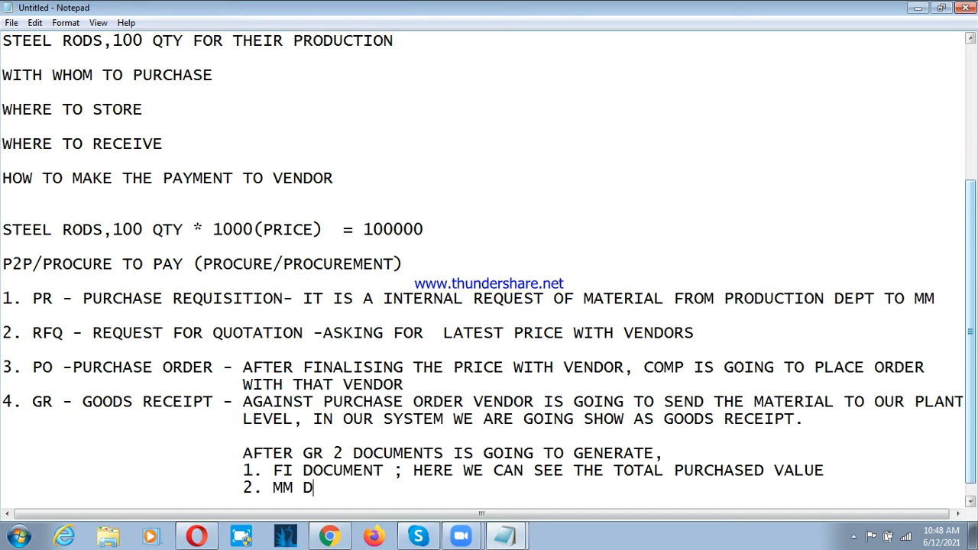
key(BackSpace)
text(ENT)
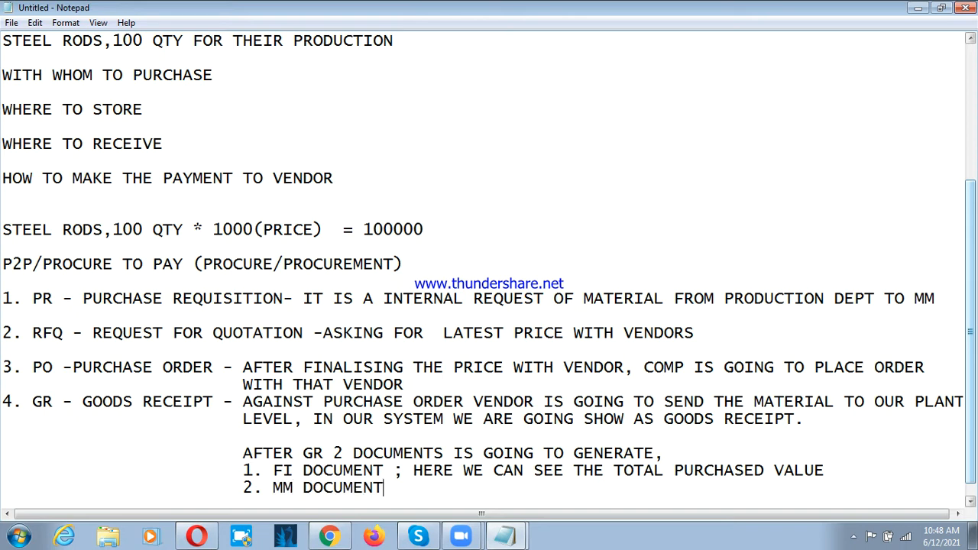
text( : HERE)
Step: Explain the MM document on the same line with "HERE WE CAN SEE TOTAL PURCHASE QTY"
key(BackSpace)
text(RE WE CAN )
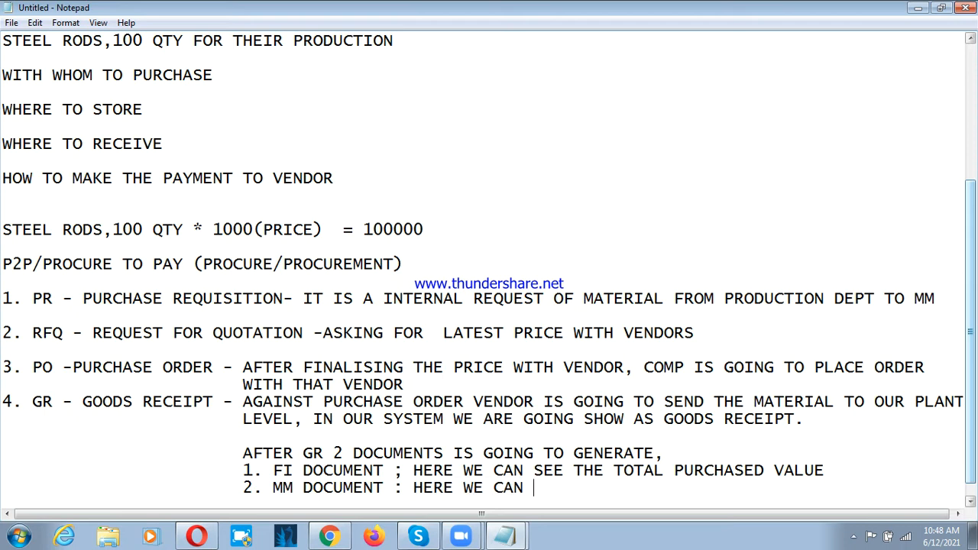
text(SEE TOTAL)
key(BackSpace)
text(TAL )
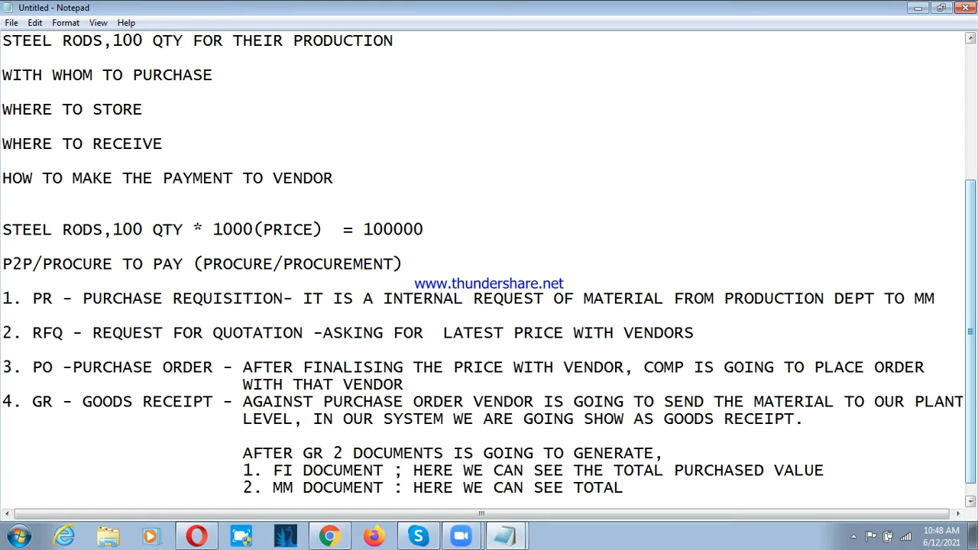
text(PURCHASE QTY)
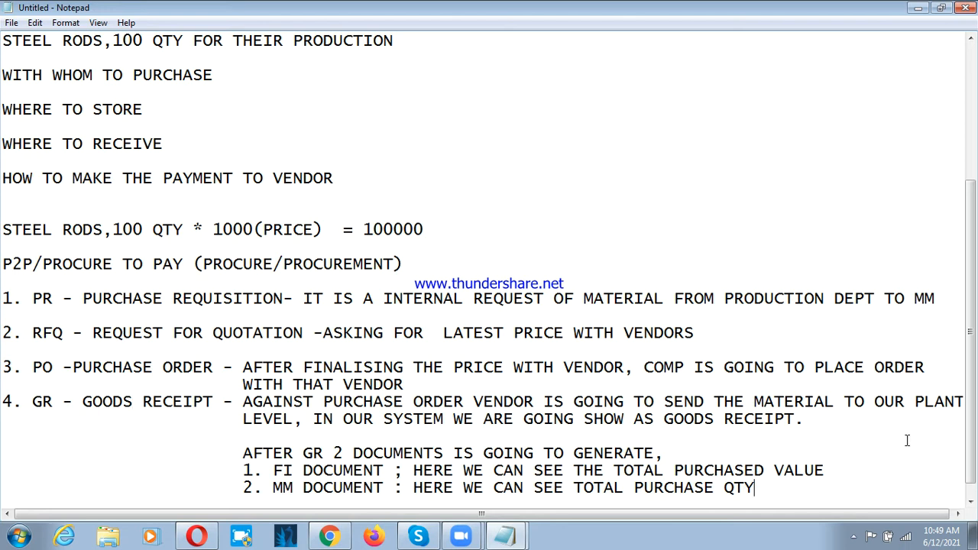
Step: Add the fifth process item "5. IR - INVOICE RECEIPT/VENDOR INVOICE" after a blank line below the MM document line
key(Return)
key(Return)
text(5)
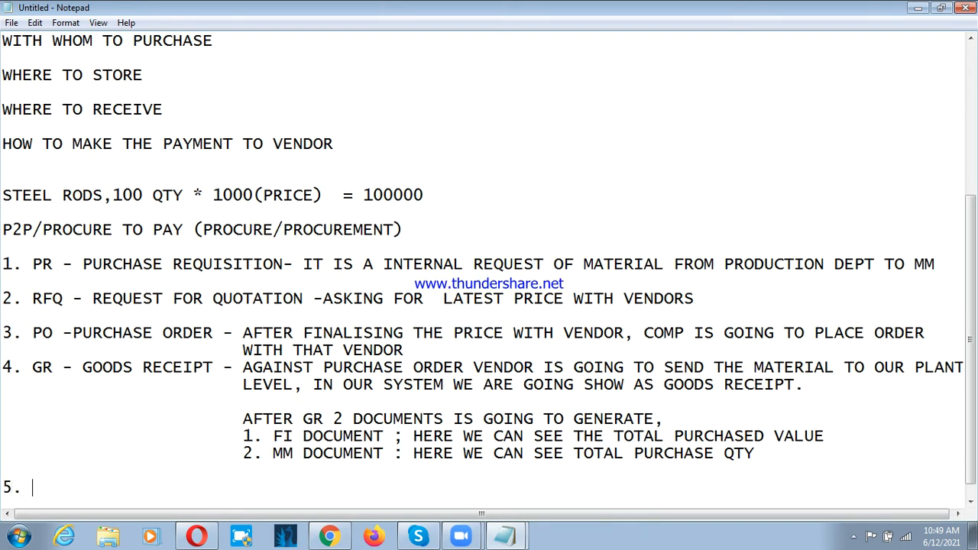
text(. IR - INVOICE RECEI)
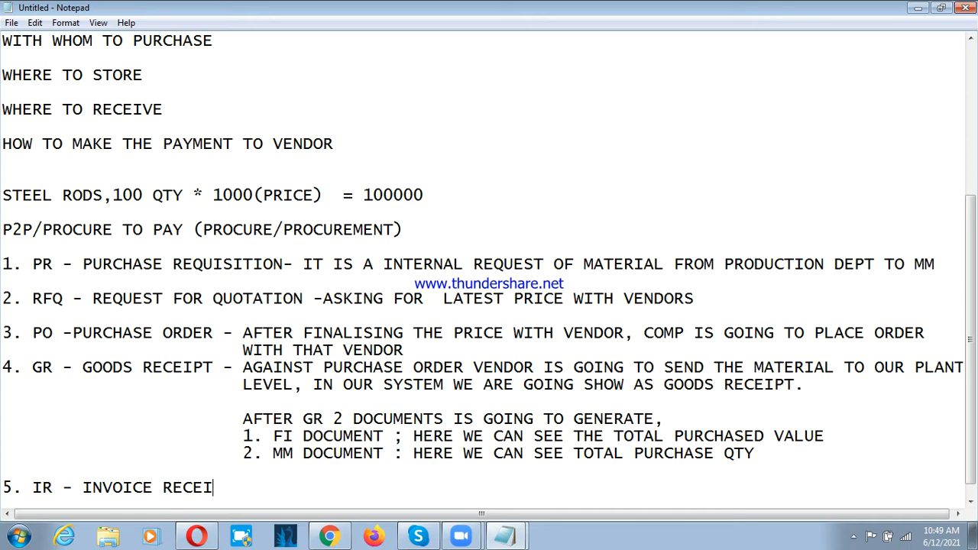
text(PT /VEND)
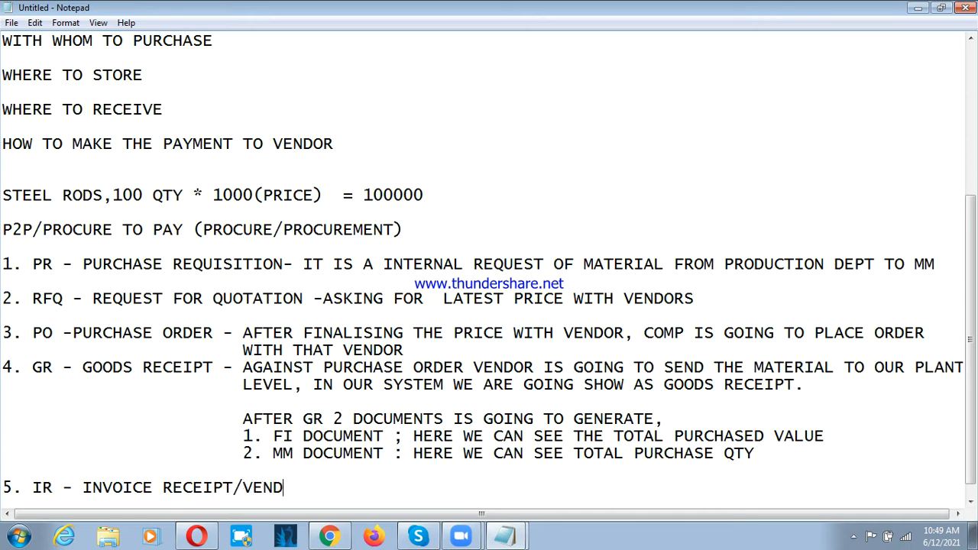
text(OR INVO)
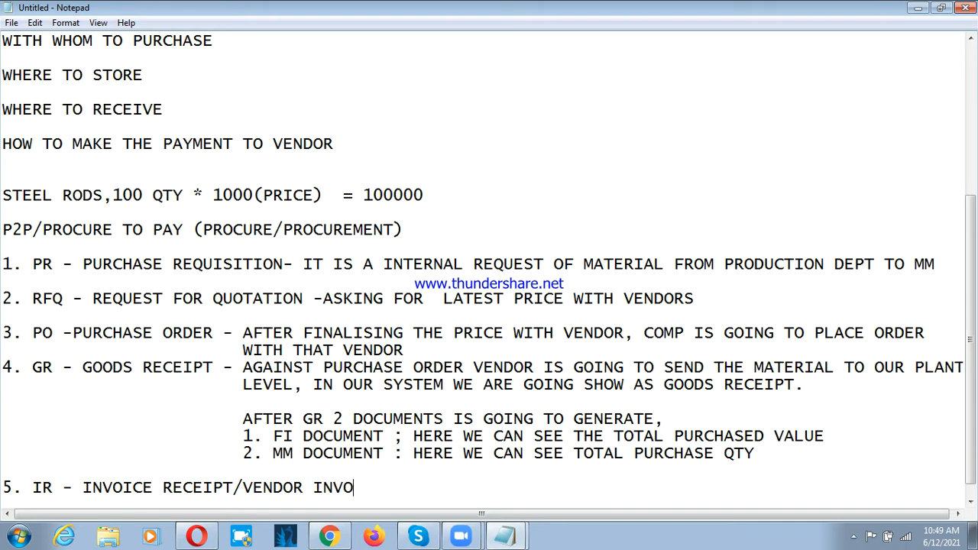
text(ICE ;:)
key(ctrl+z)
Step: Begin an indented note directly below the MM document line with "AFTER GR,"
key(Tab)
key(Tab)
key(Tab)
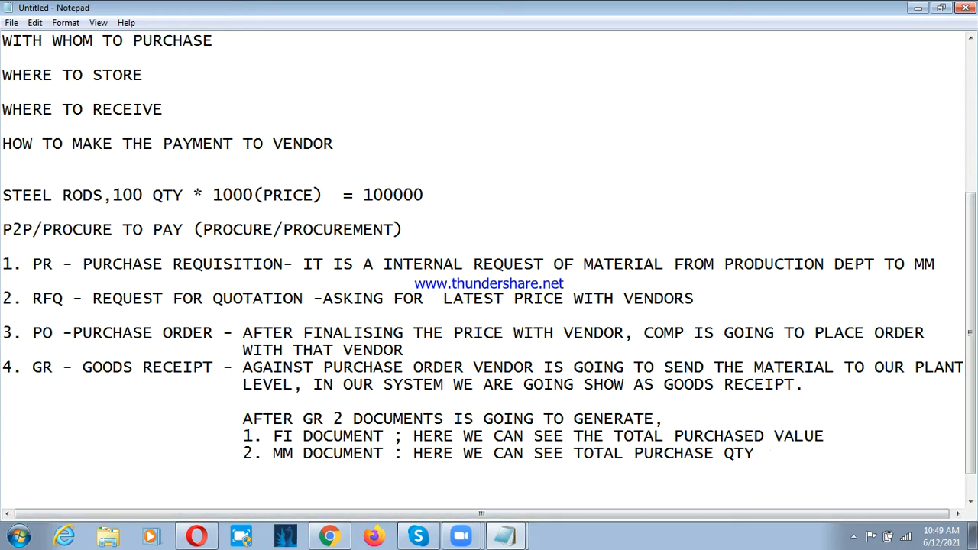
text(IN WE)
key(BackSpace)
key(BackSpace)
key(BackSpace)
key(BackSpace)
key(BackSpace)
key(BackSpace)
text(AFTER GR)
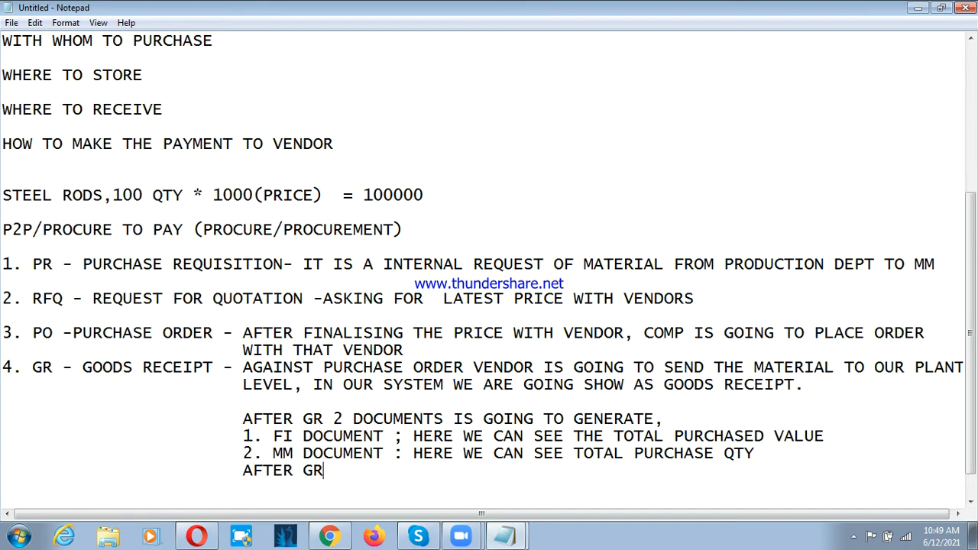
text(, BALALNC)
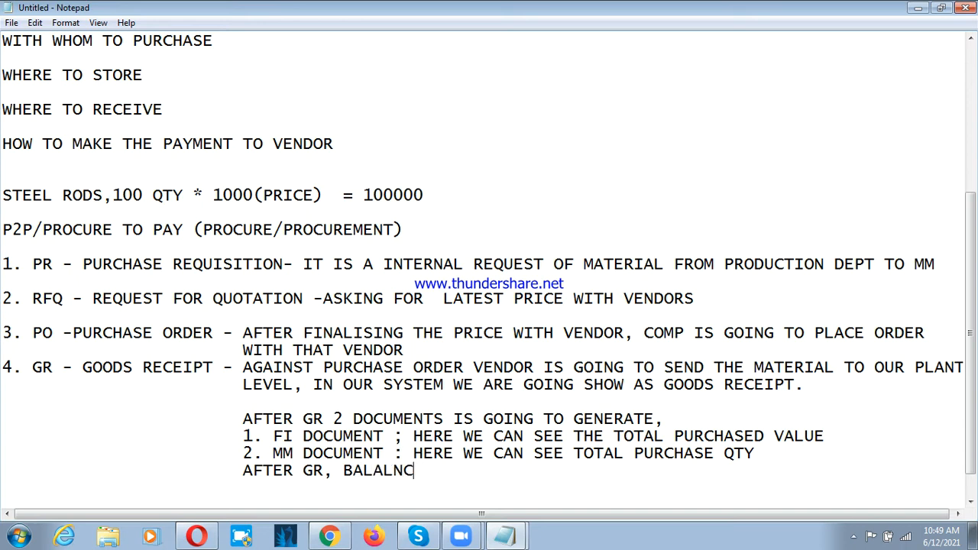
Step: Complete the "AFTER GR," note with "BALANCE GET UPDATED AT GL LEVEL" on the same line
key(BackSpace)
key(BackSpace)
key(BackSpace)
text(NCE GE)
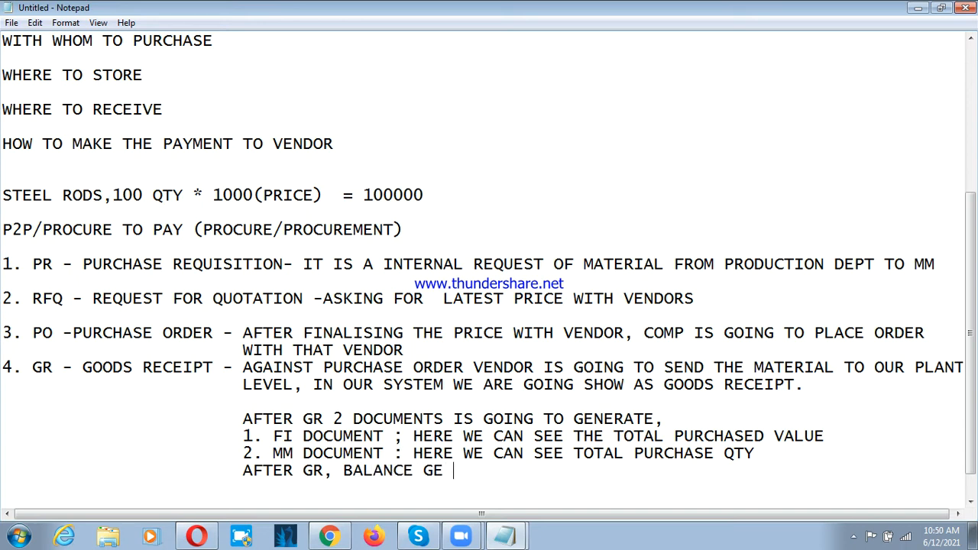
text(T UPDATE)
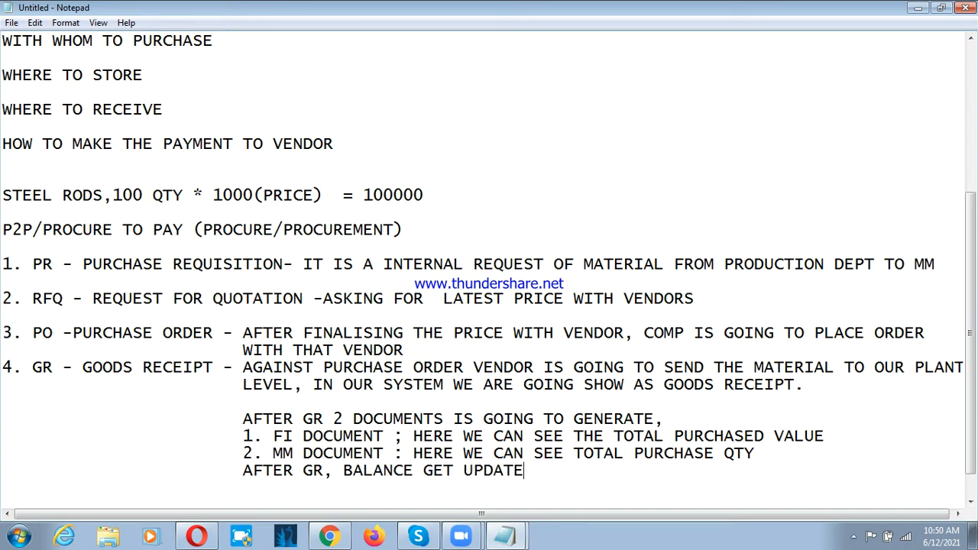
text(D AT GL LEVEL)
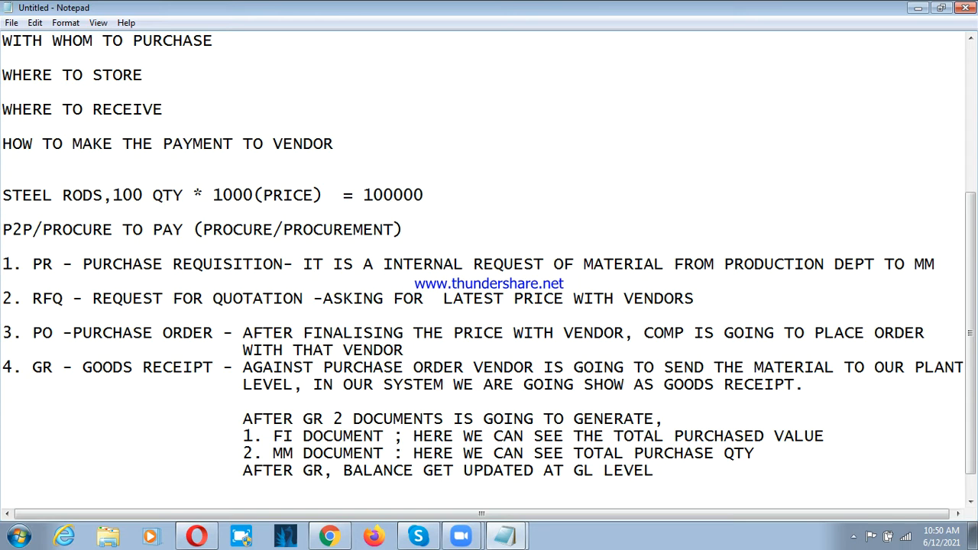
text((FBL3N))
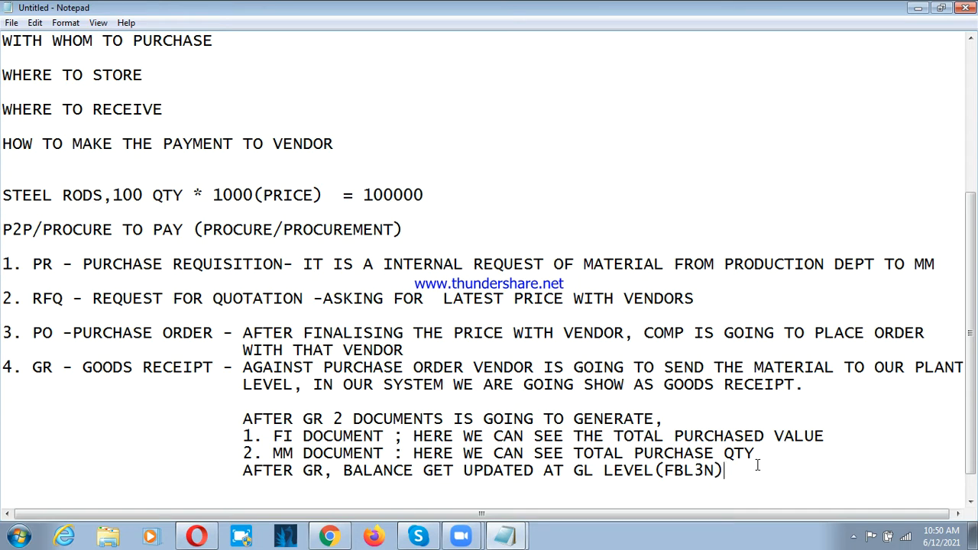
Step: Extend the AFTER GR note on the same line with ", WE CAN SEE GROSS VALUE"
scroll(493, 435, down, 1)
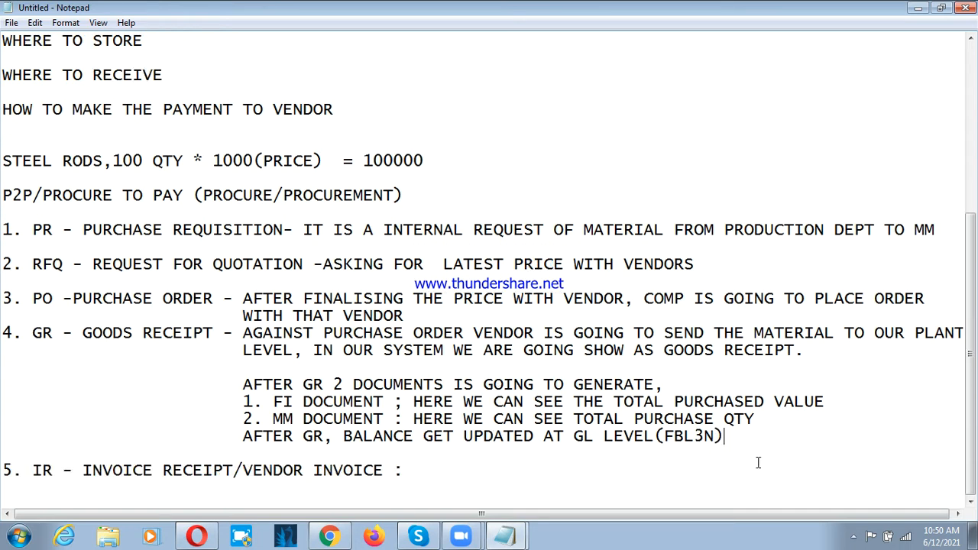
text(, WE CAN SEEE)
key(BackSpace)
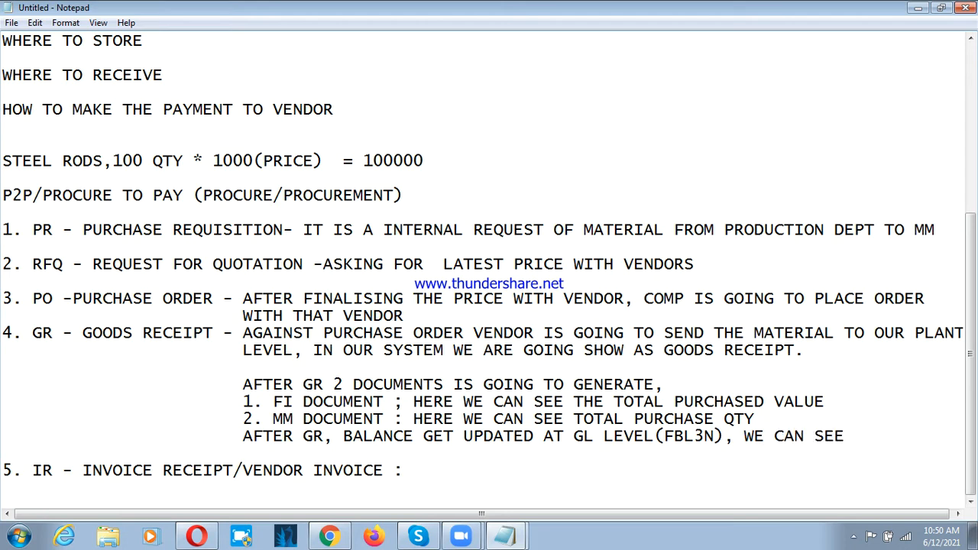
text(GROSS VAL)
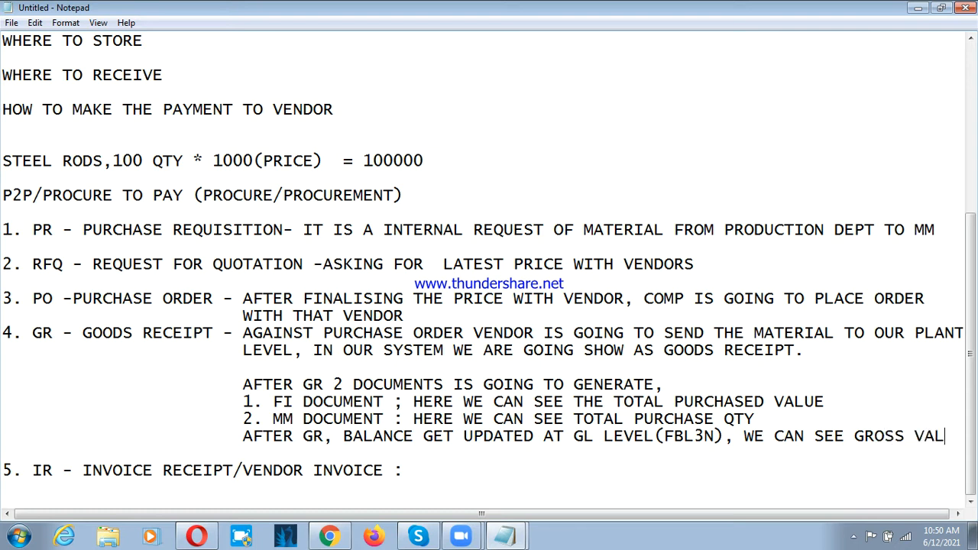
text(UE)
Step: Finish the AFTER GR note with "OF PURCHASE" on a new line aligned with the text above
key(Return)
key(Tab)
key(Tab)
key(Tab)
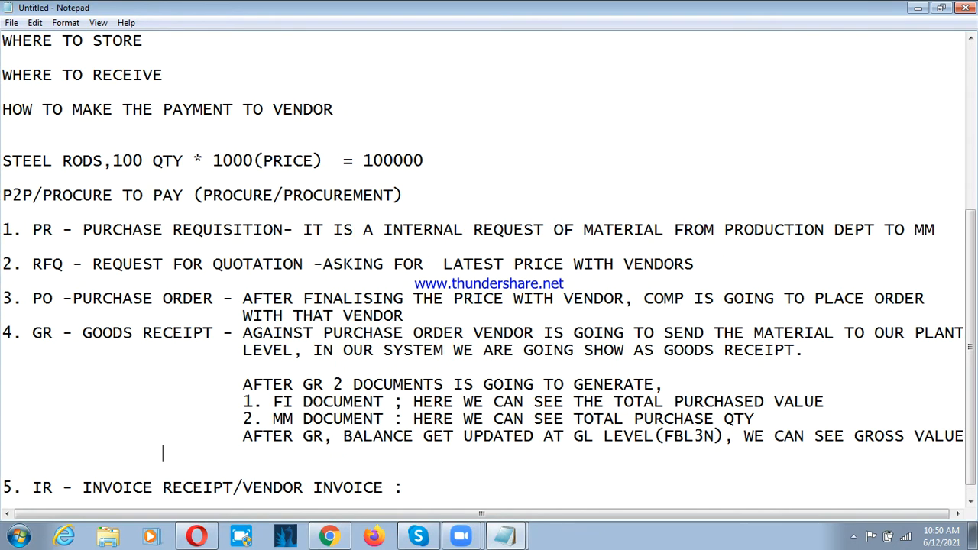
text(OF PURCHASE)
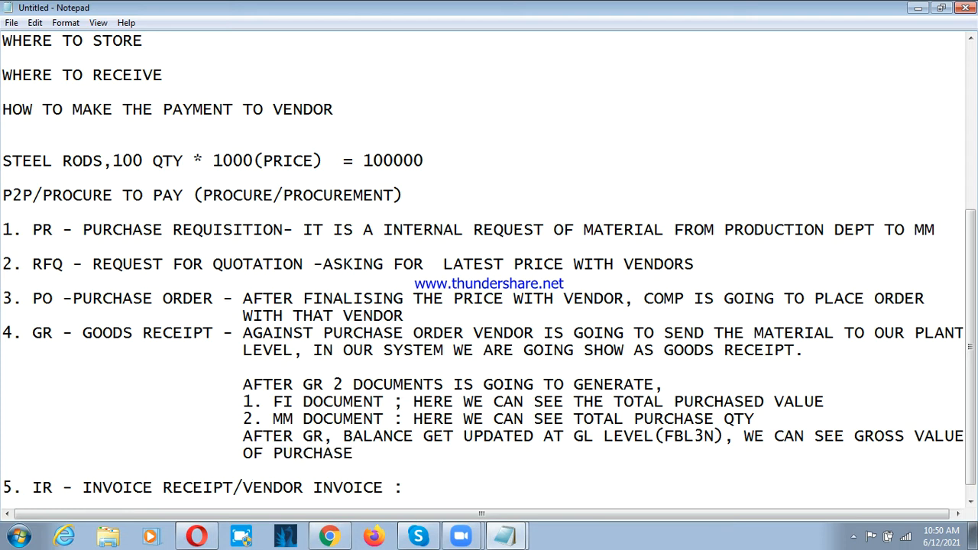
Step: Add an indented note below the IR heading reading "AFTER IR, BALANCE GET UPDATED TO INDIVIDUAL VENDOR A/C,"
scroll(723, 526, down, 1)
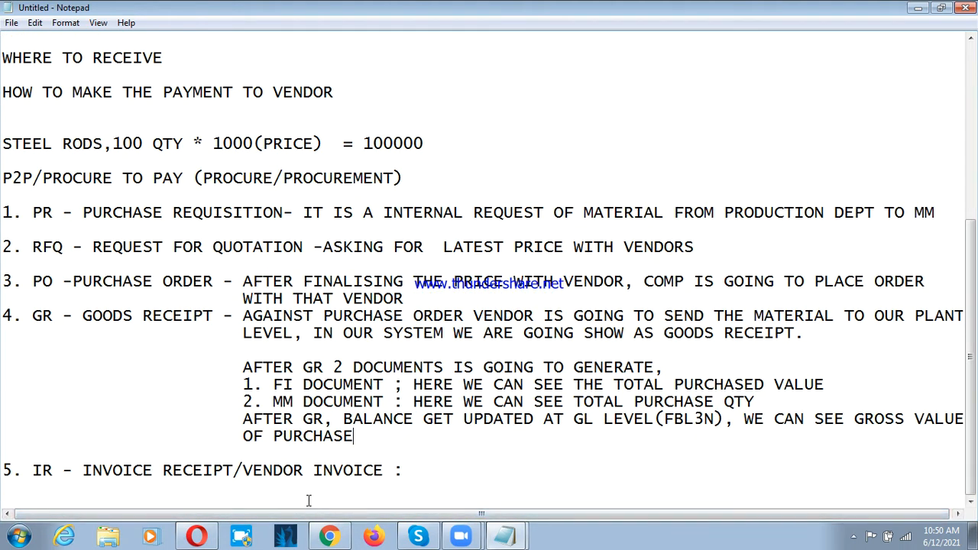
click(466, 471)
key(Return)
key(Tab)
text(AFTER )
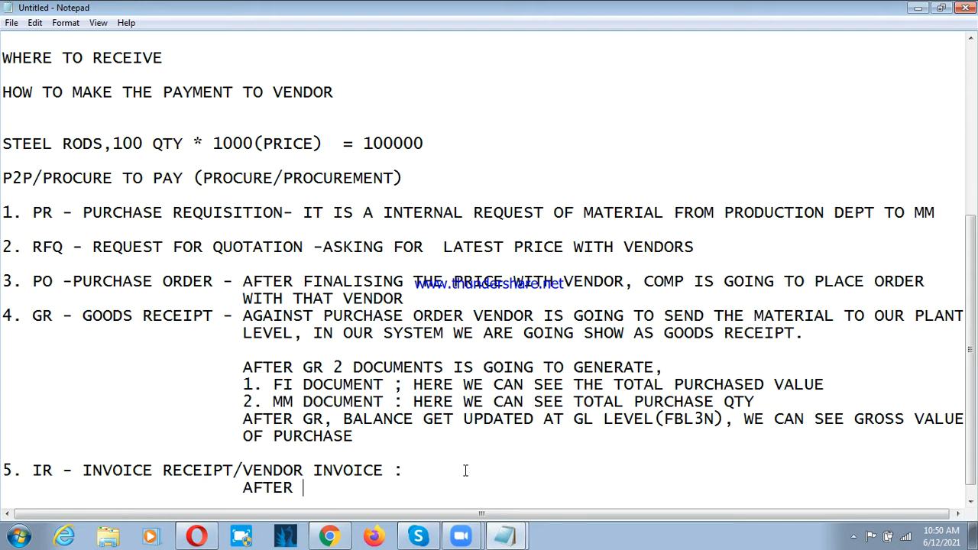
text(IR, BALANCE GET )
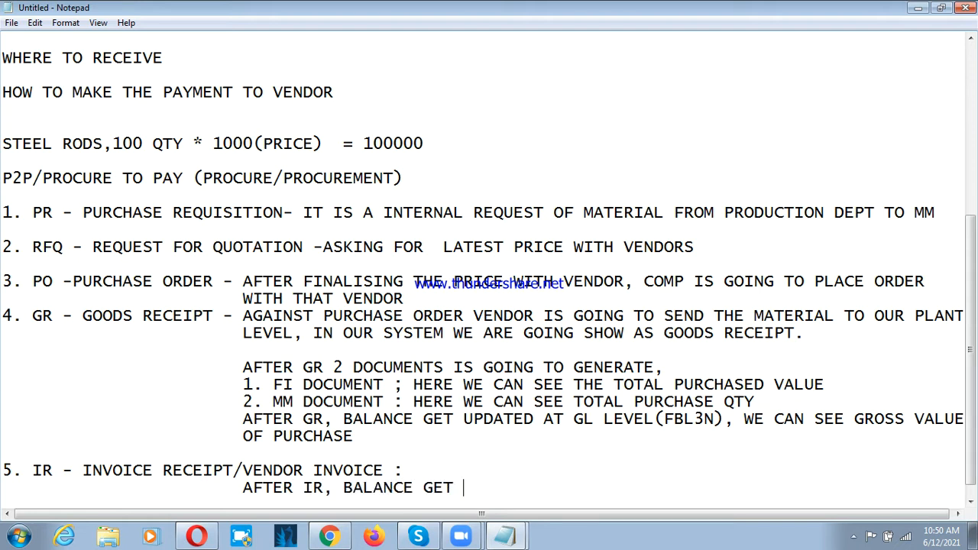
text(UPDATED TO IN)
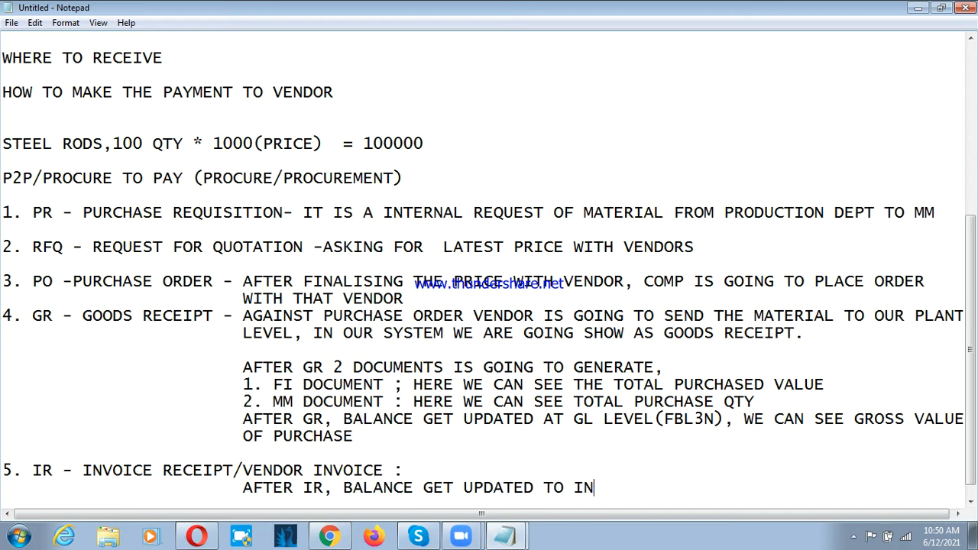
text(DIVIDUAL)
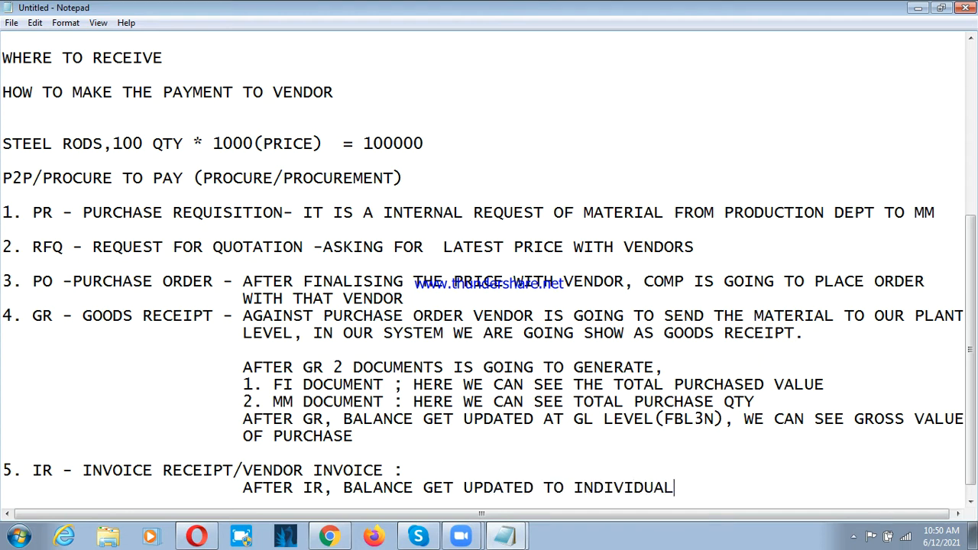
text( VENDOR A)
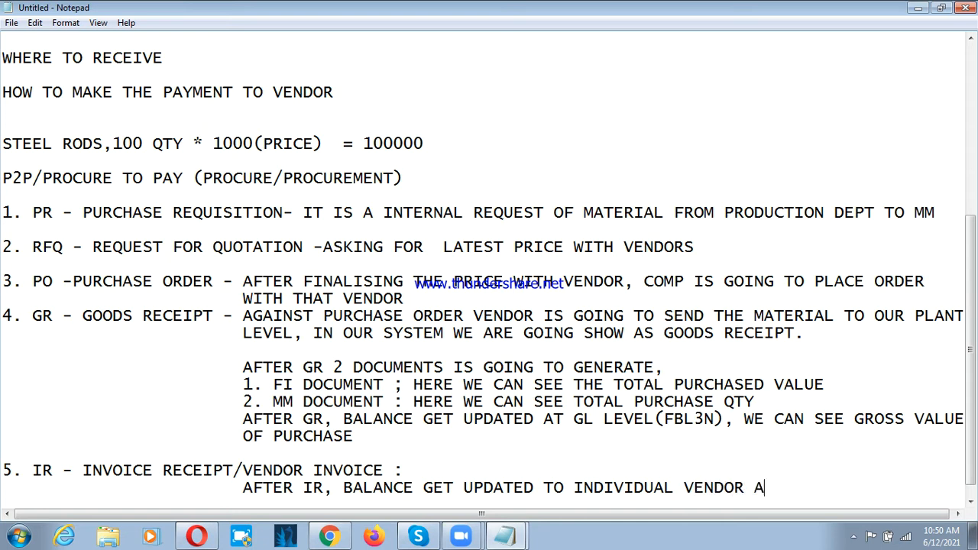
text(/C,)
Step: Continue the AFTER IR note on a new aligned line with "WE CAN SEE NET VALUE PAYABLE TO VENDOR." and end it with a line break
key(Return)
key(Tab)
key(Tab)
key(Tab)
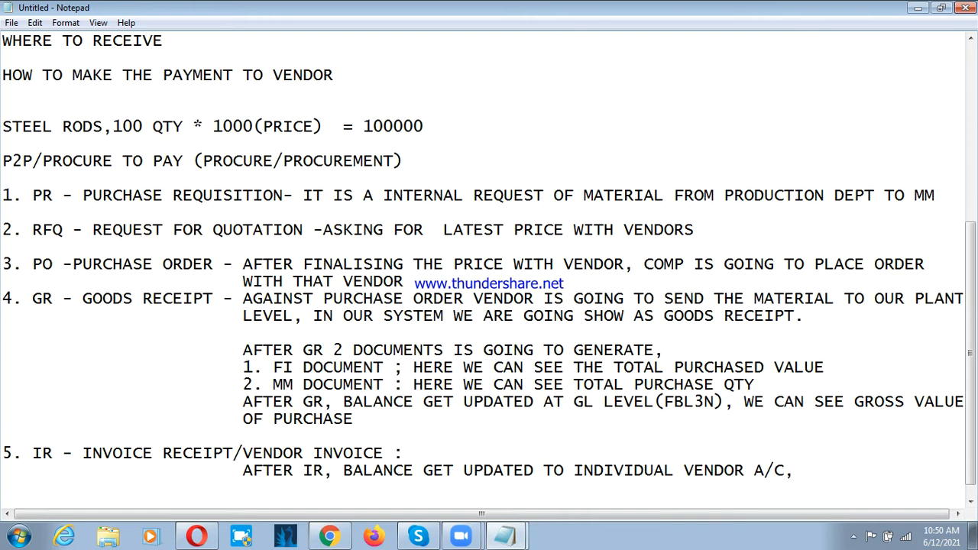
text(WE CAN SEE)
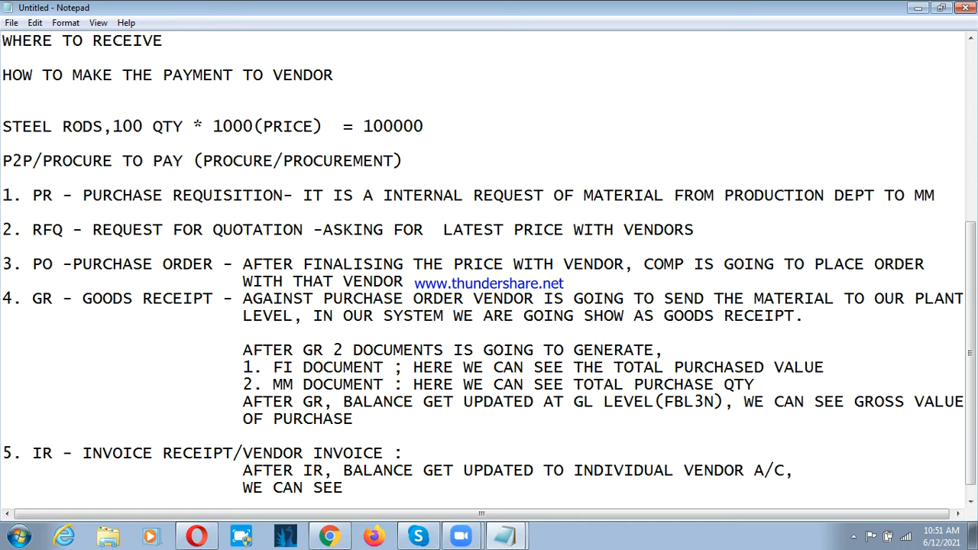
text( NET VALE)
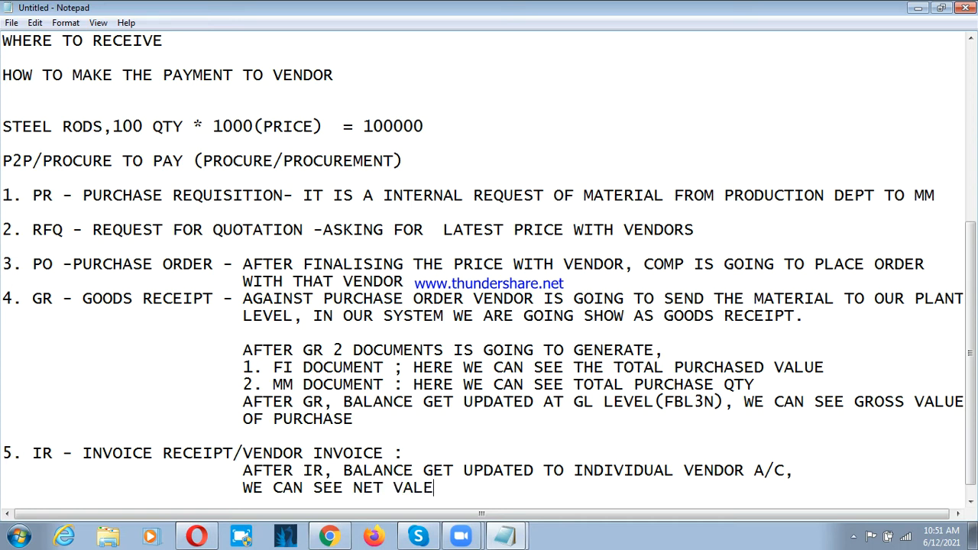
text(U)
key(BackSpace)
key(BackSpace)
text(UE PA)
text(YEM)
key(BackSpace)
key(BackSpace)
text(ABE)
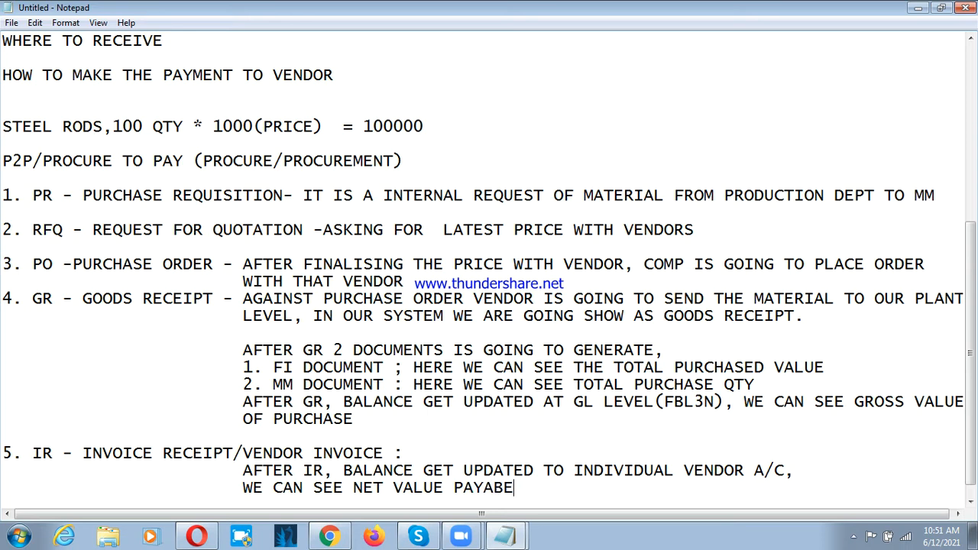
key(BackSpace)
text(LE TO VENDOR)
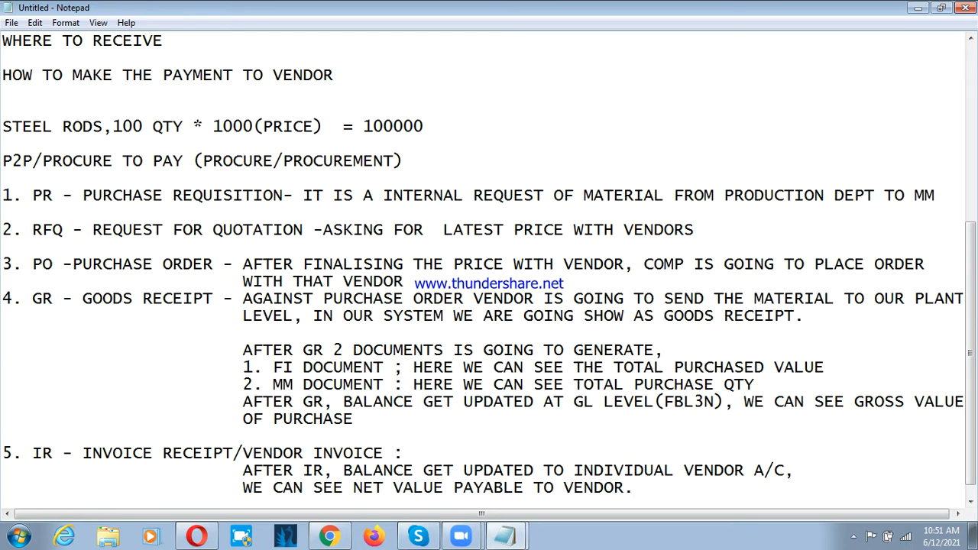
text(.)
key(Return)
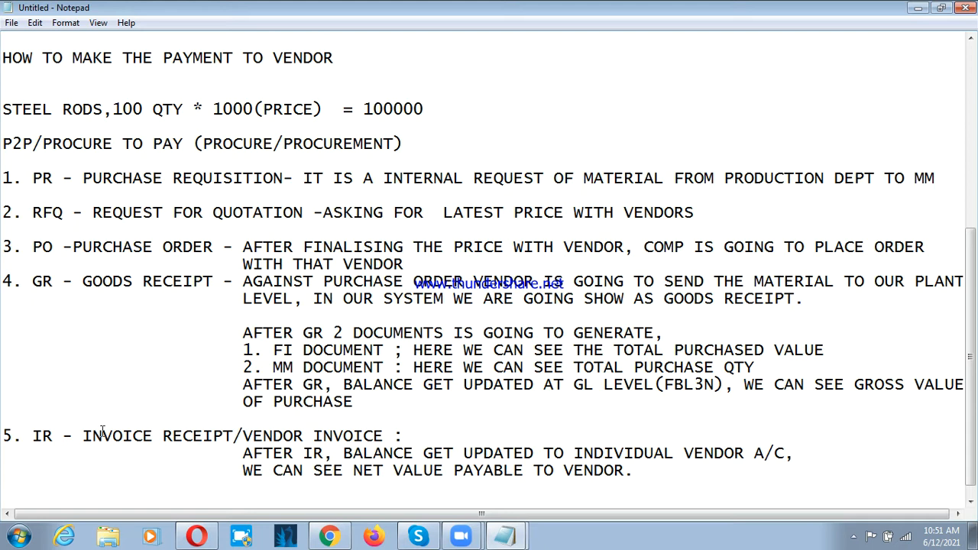
click(42, 181)
click(126, 173)
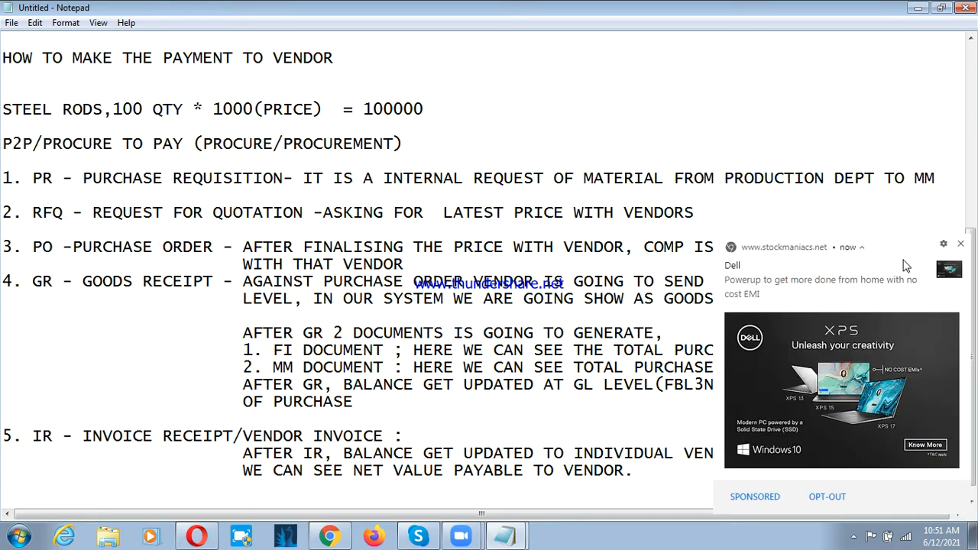
Step: Dismiss the Dell advertisement notification covering the notes
click(960, 243)
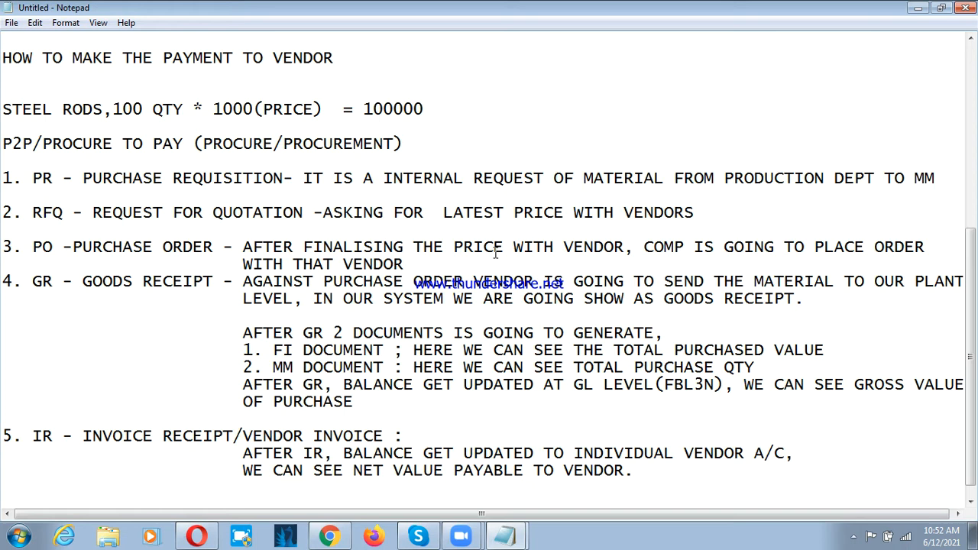
Step: Place the text cursor at the end of the RFQ line, after "VENDORS"
click(700, 215)
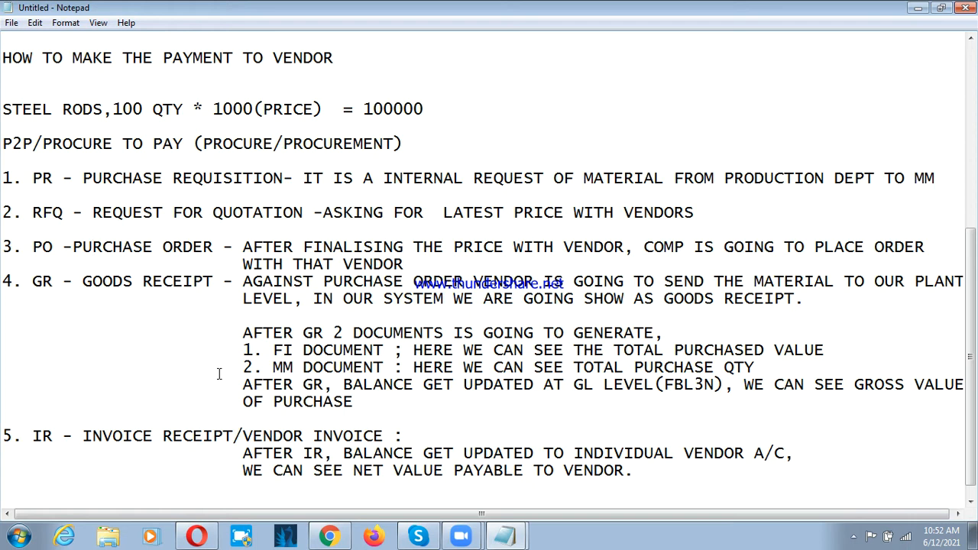
Step: Add the line "WE CAN SEE THE BALANCES IN FI LEVEL," two blank lines below the IR notes
click(151, 317)
scroll(275, 437, down, 1)
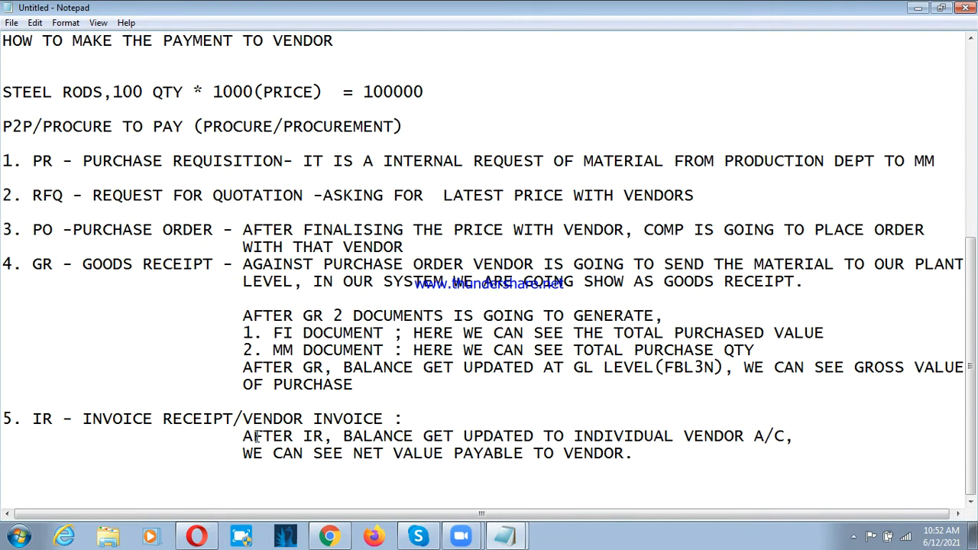
click(653, 454)
key(Return)
key(Return)
key(Return)
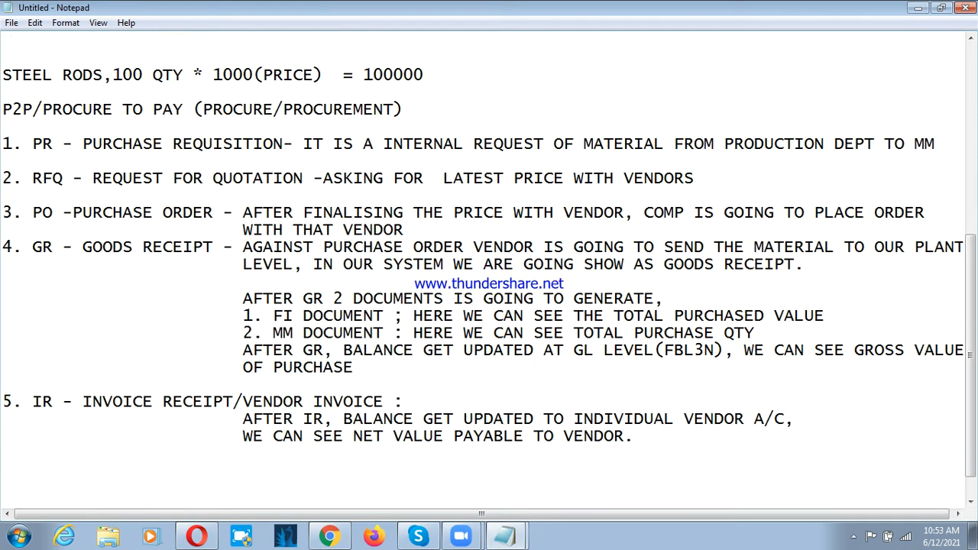
text(WE CAN SEE THE BAL)
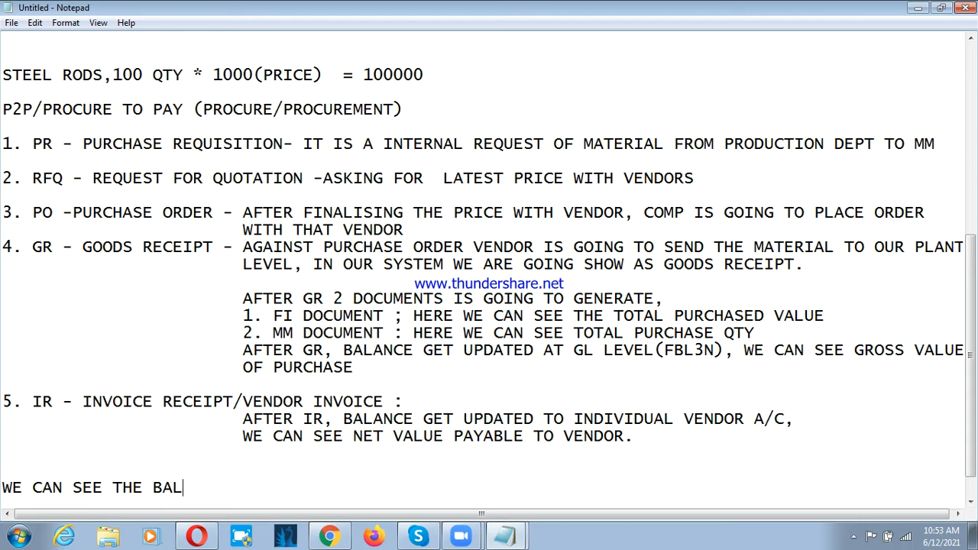
text(LA)
key(BackSpace)
key(BackSpace)
text(ANCES IN FI )
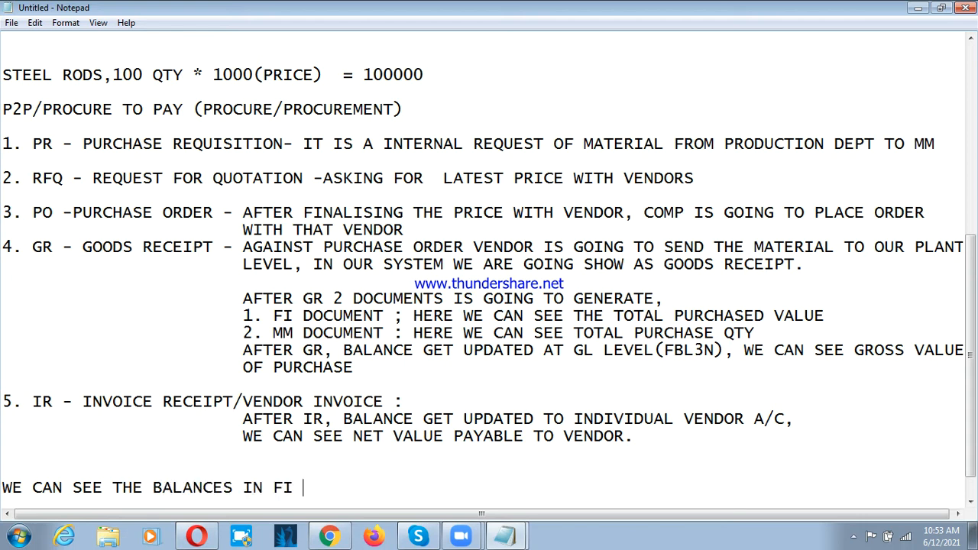
text(LEVEL)
text(,)
Step: Add the heading "LOGISTICS GENERAL" after a blank line below the FI level balances note
key(Return)
key(Return)
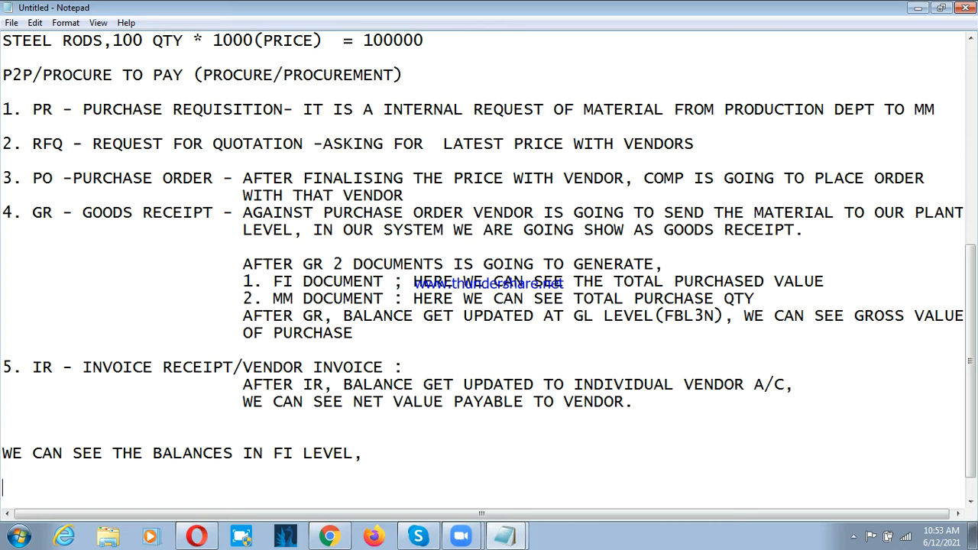
text(LOGISTICS GE)
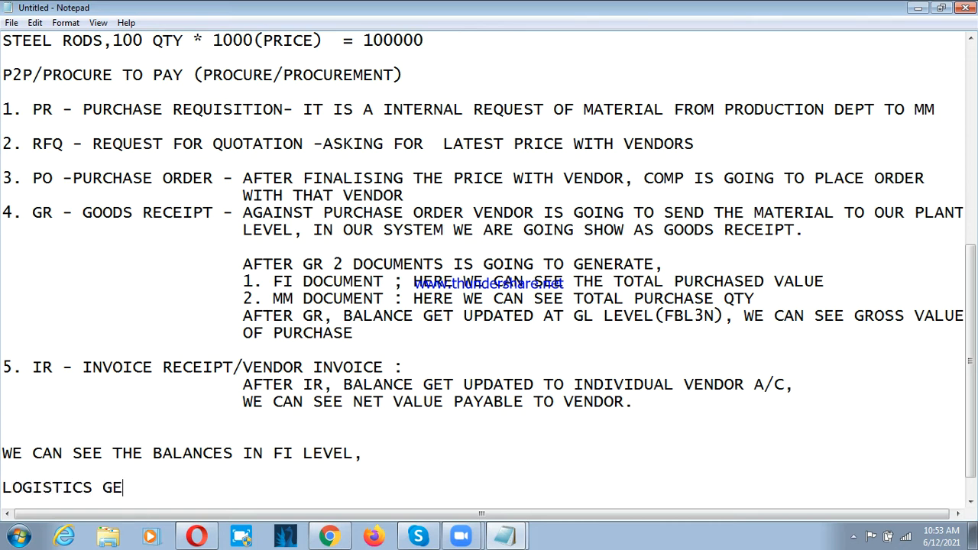
text(NERAL)
Step: Add item 1 below the LOGISTICS GENERAL heading, after a blank line, reading "MAINTAIN THE COMP CODE FOR MATERIALS MANAGEMENT"
key(Return)
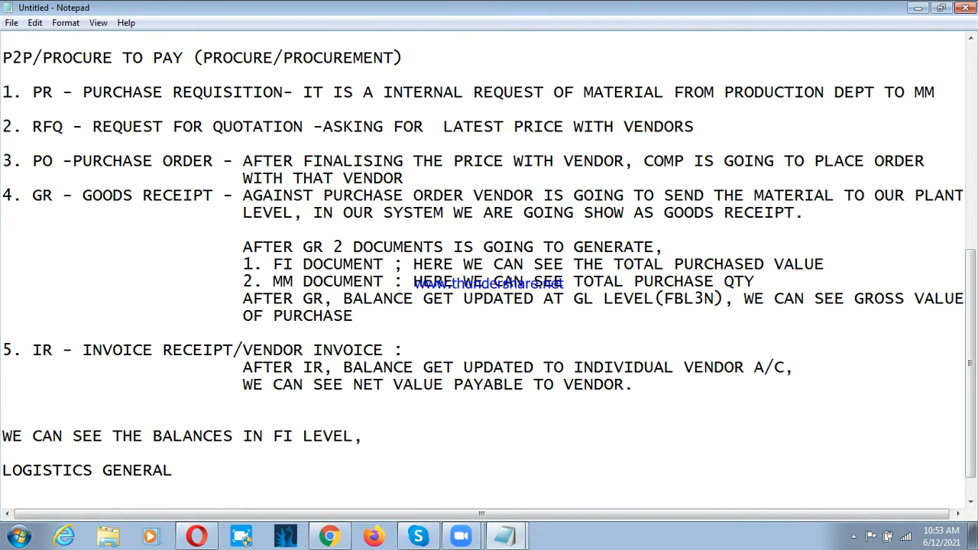
key(Return)
text(1. )
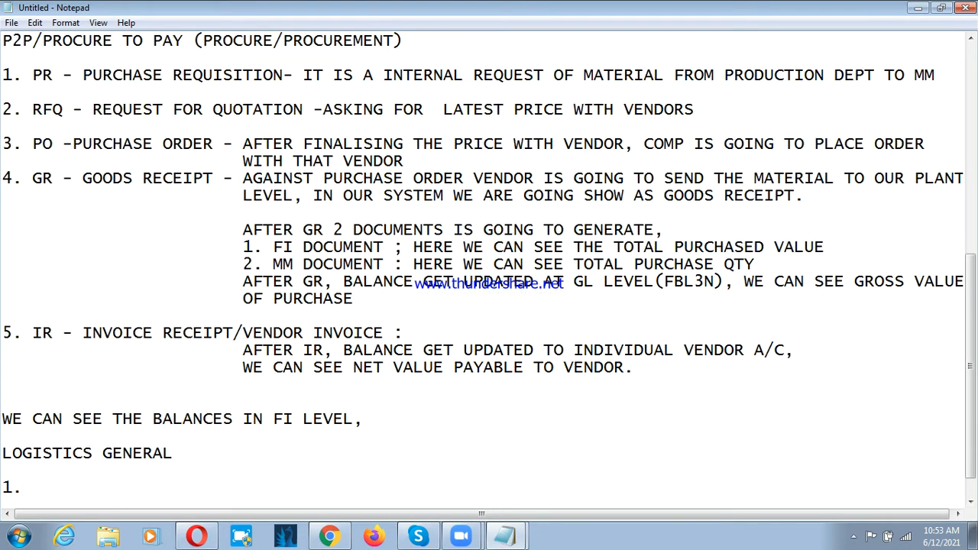
text(MAINTAIN THE COMP)
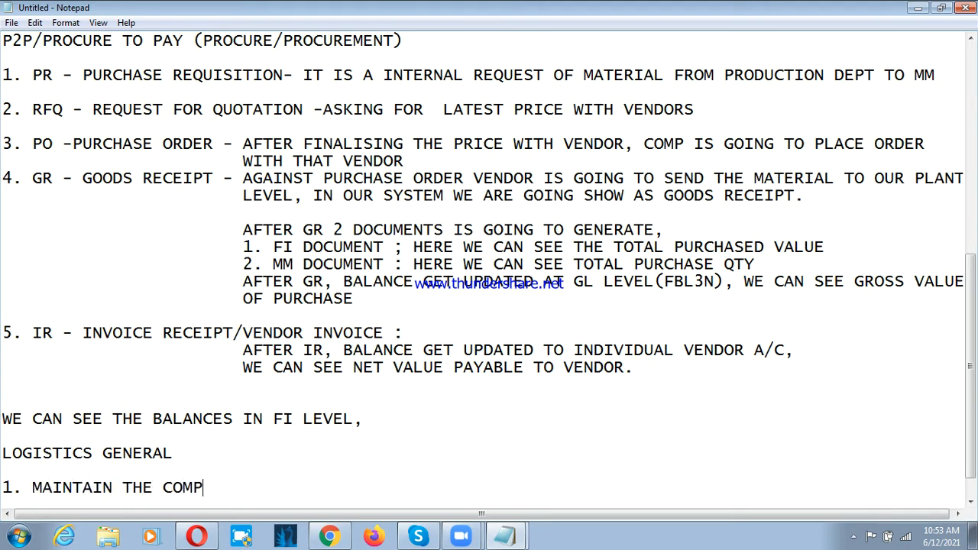
text( CODE FOR MAT)
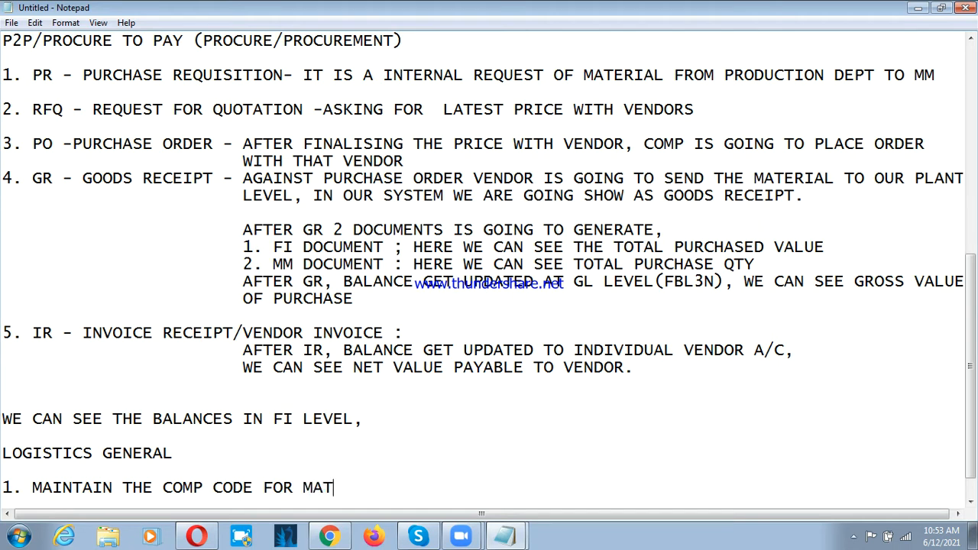
text(ERIAL S MAA)
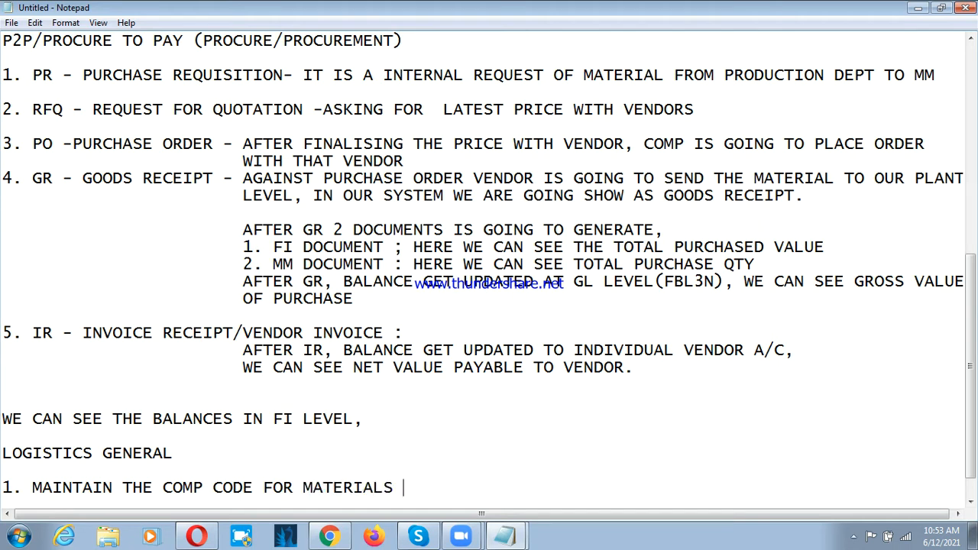
key(BackSpace)
text(NAGEMENT)
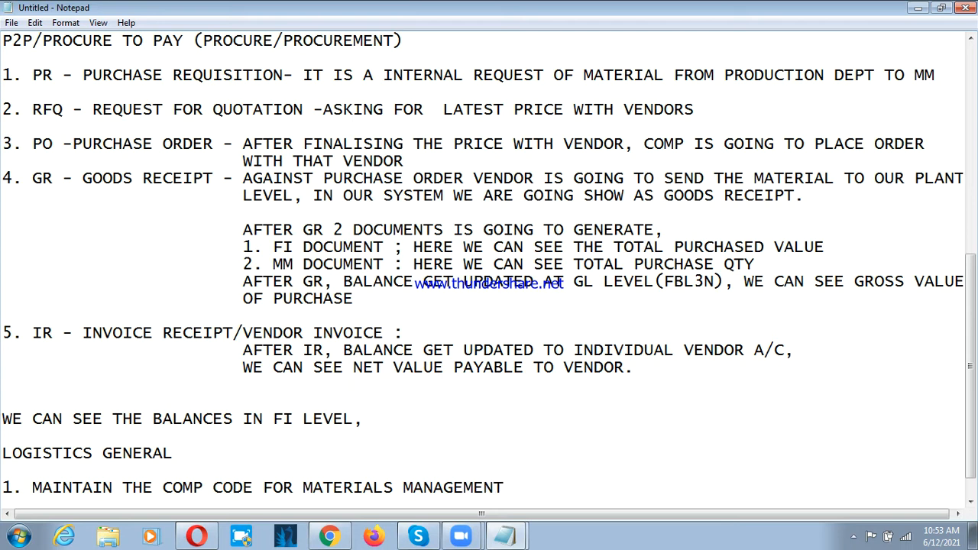
Step: Add an indented line directly under item 1 reading "2021(PRESENT YEAR) 03(JUNE)"
key(Return)
key(Tab)
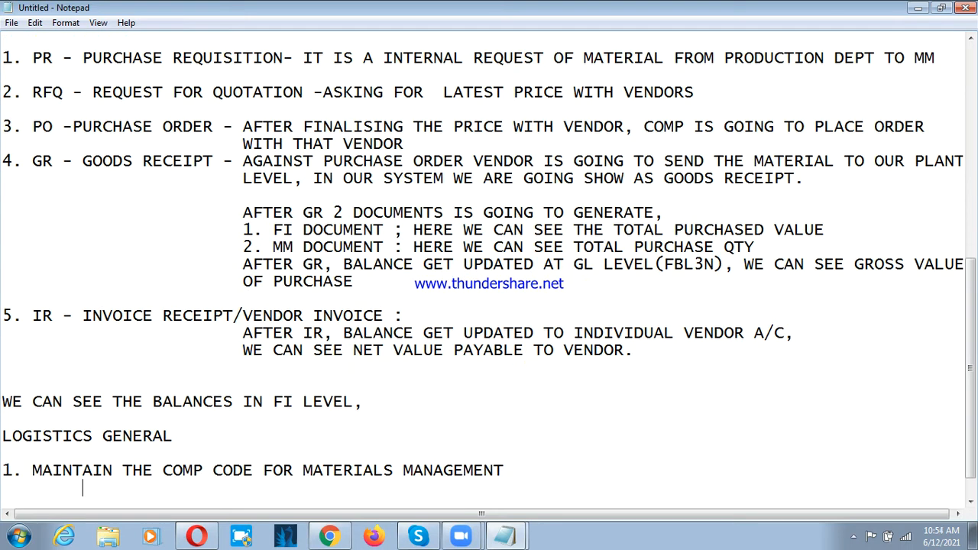
text(2021)
key(BackSpace)
text((PRESENT)
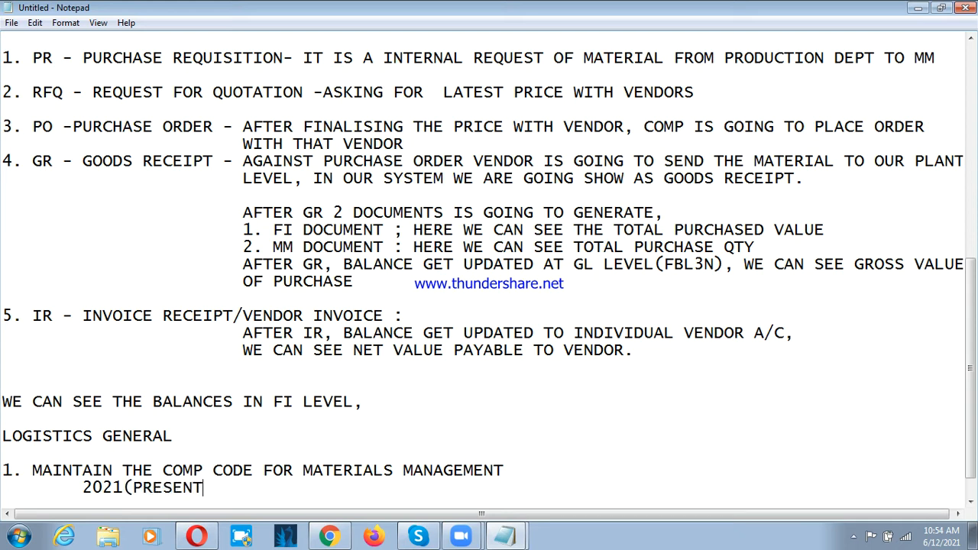
text( YEAR)  0)
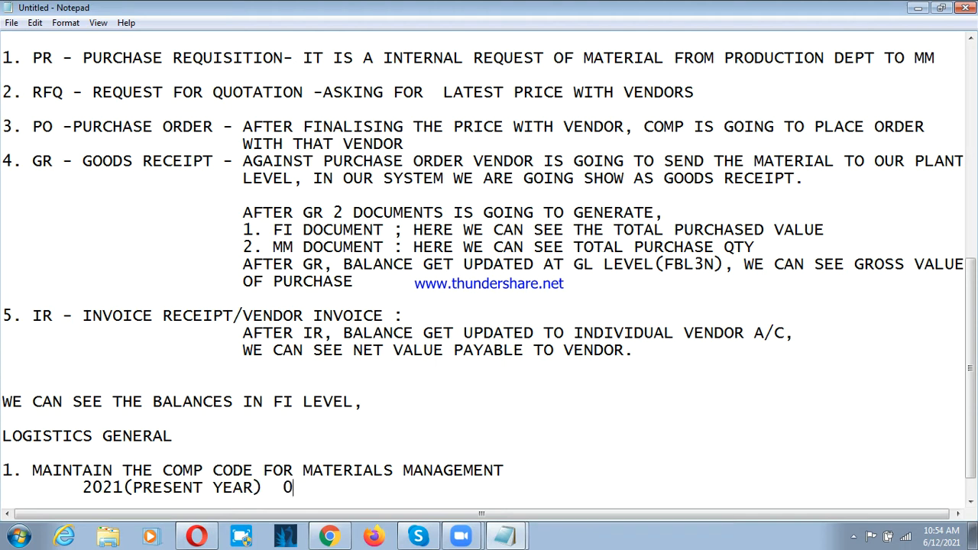
text(3(JUNE)
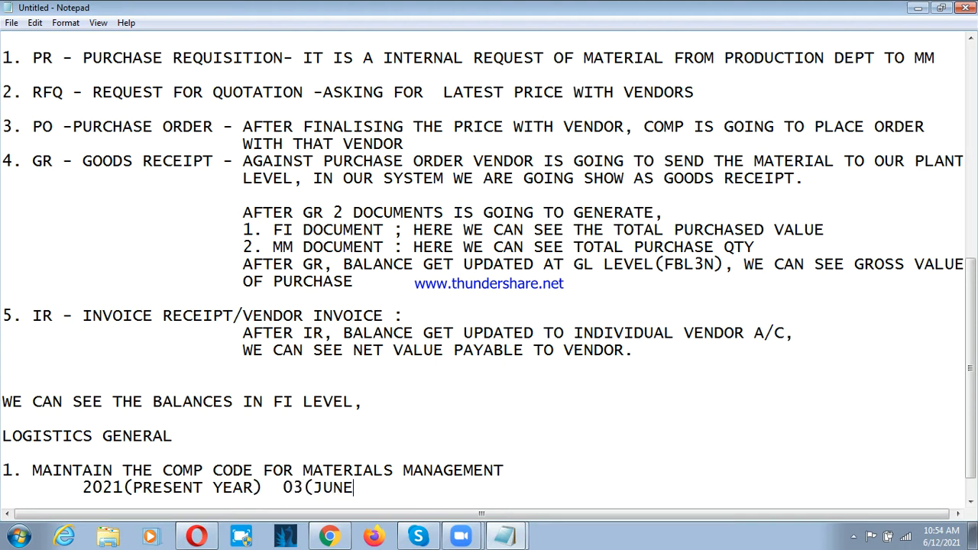
text())
click(172, 470)
drag(343, 487, 452, 474)
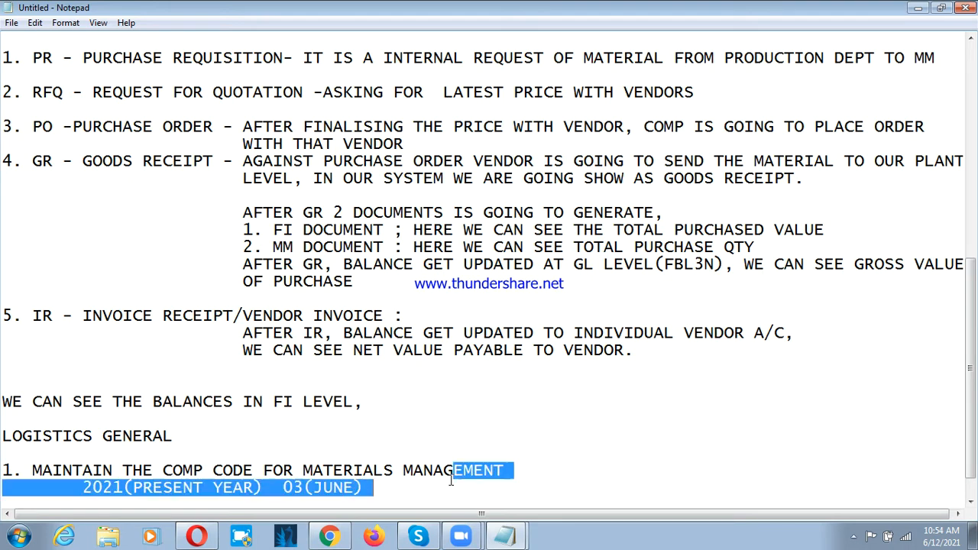
click(395, 488)
click(94, 492)
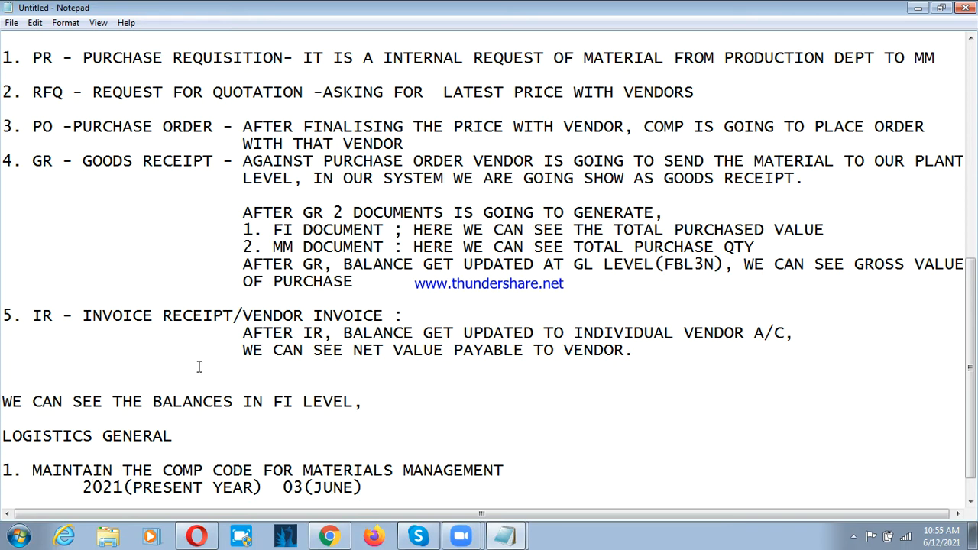
scroll(137, 390, down, 1)
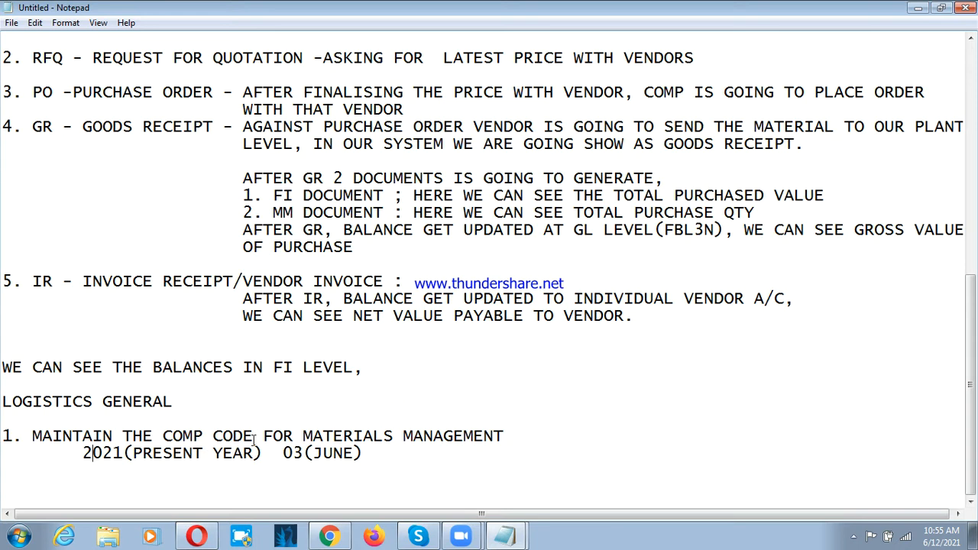
click(57, 456)
Step: Append "2021 02(MAY)" after "03(JUNE)" on the period line under item 1
click(369, 455)
text(2021 02)
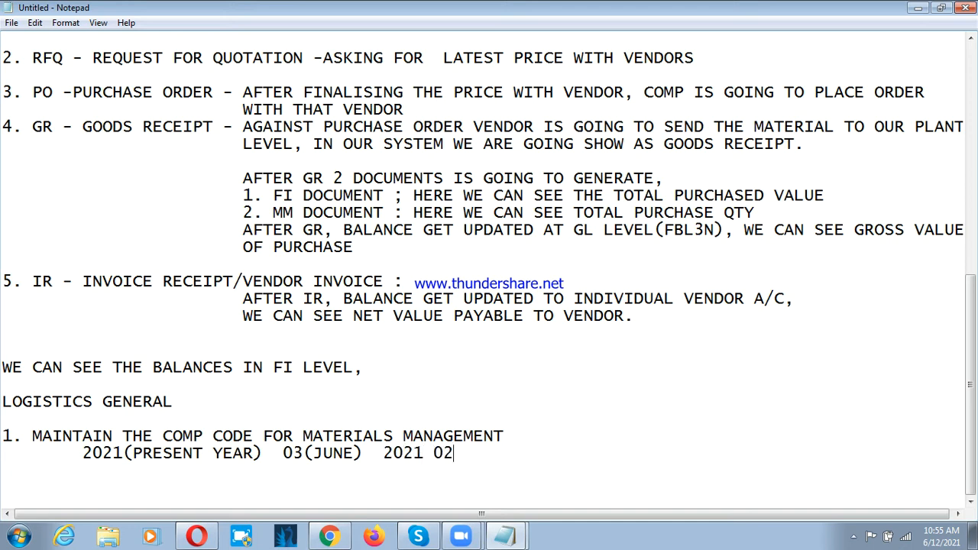
text((MAY) 2020)
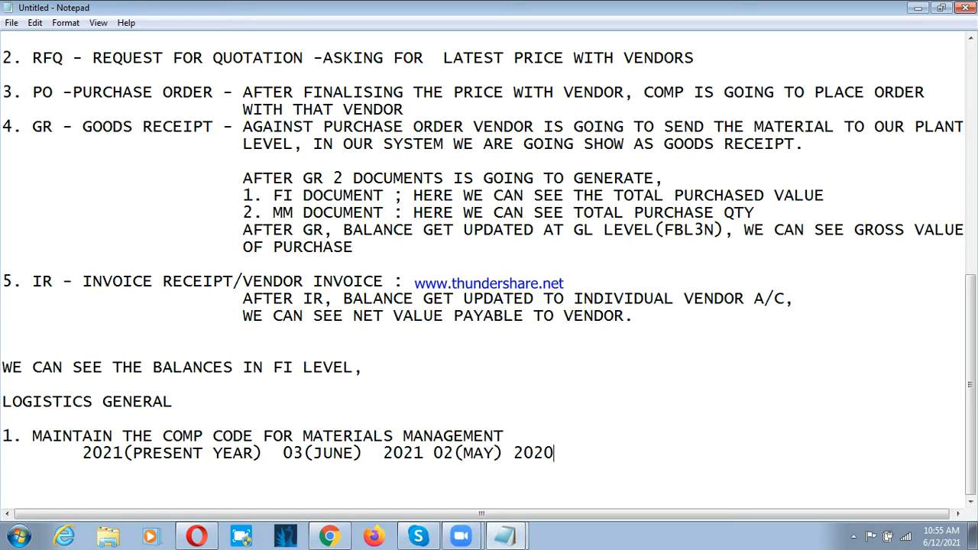
text((PREVIOSU)
Step: Continue the same period line with the previous-year entry "2020(PREVIOUS YR) 12(MAR)"
key(BackSpace)
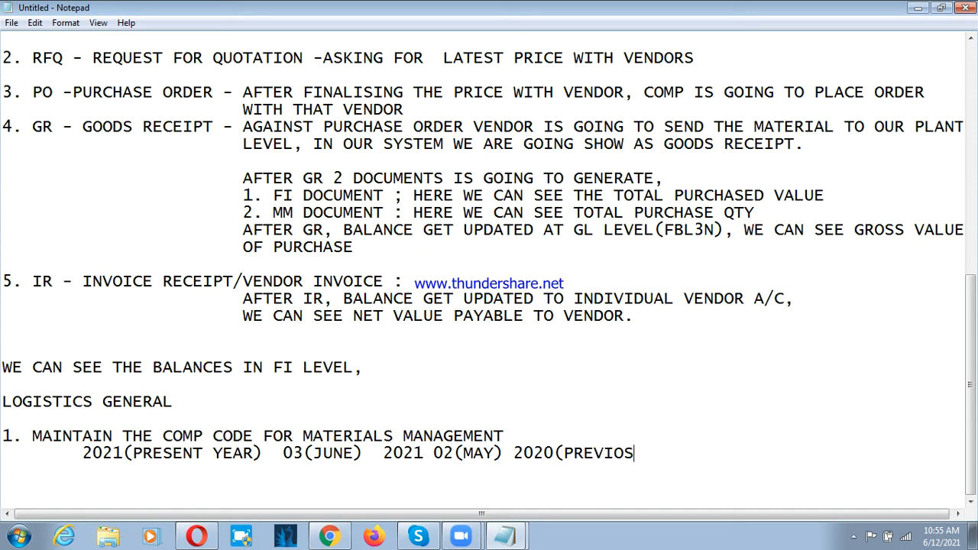
key(BackSpace)
text(US YR) 129)
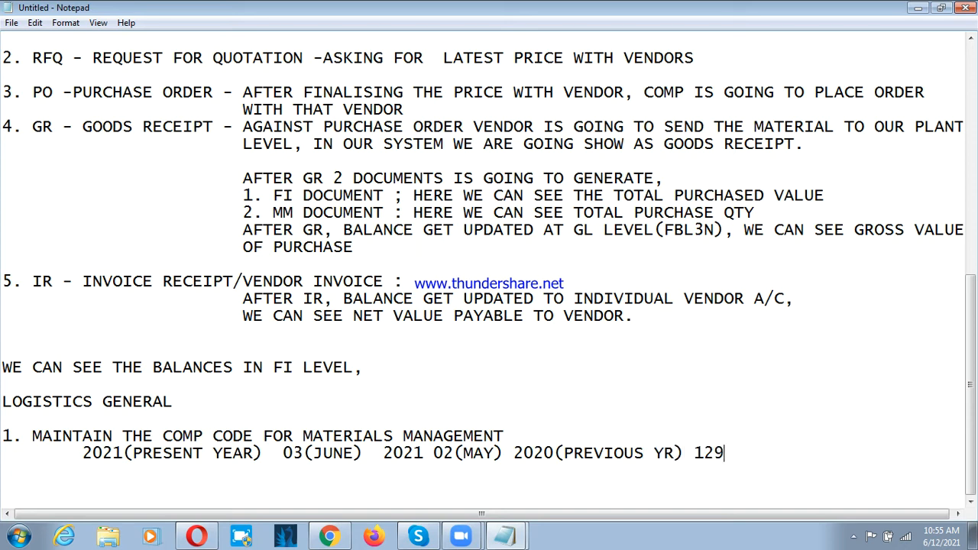
key(BackSpace)
text((MAR))
Step: Add item 2 after a blank line below the period entries, reading "DEFINE ATTRIBUTES OF MATERIAL TYPES"
click(798, 458)
key(Return)
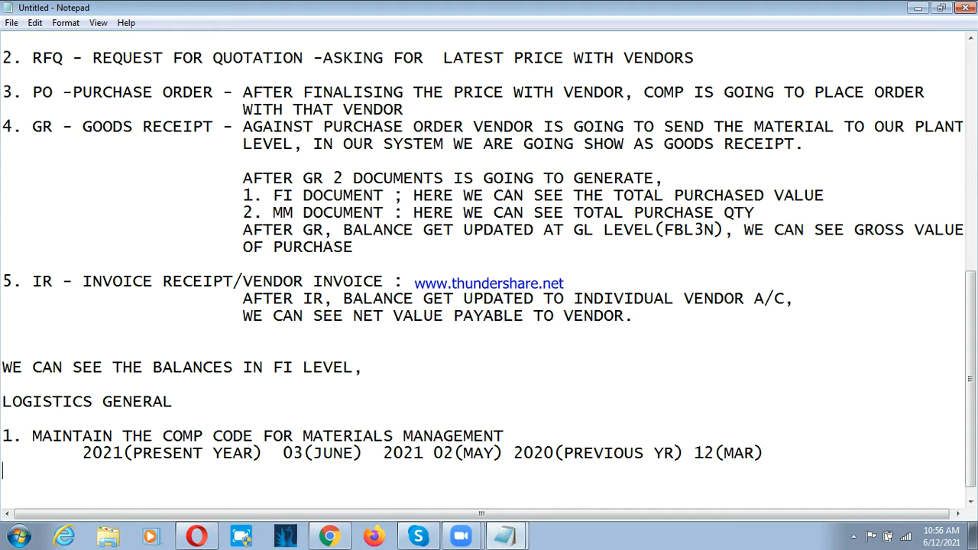
key(Return)
text(2.)
text(DEFINE AT)
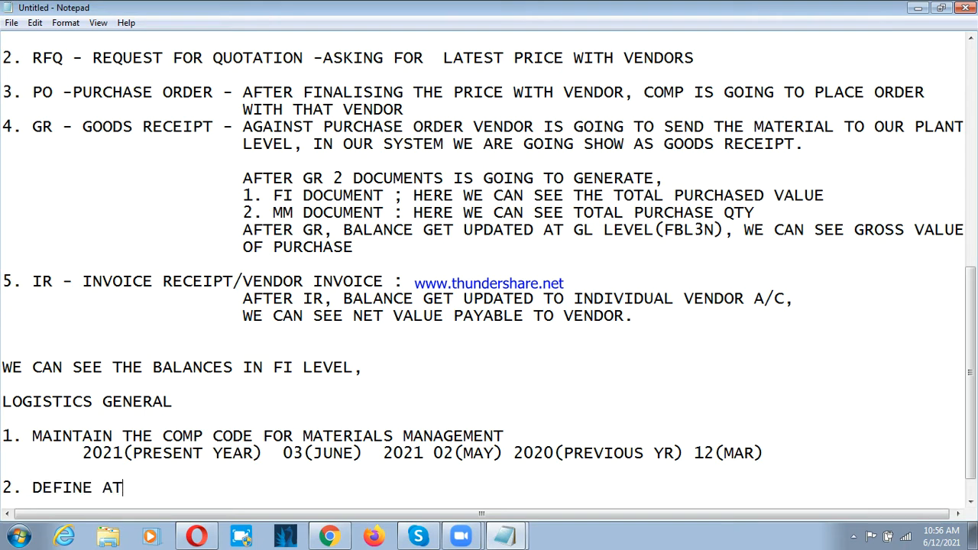
text(TRIBUTES OF MATERIL)
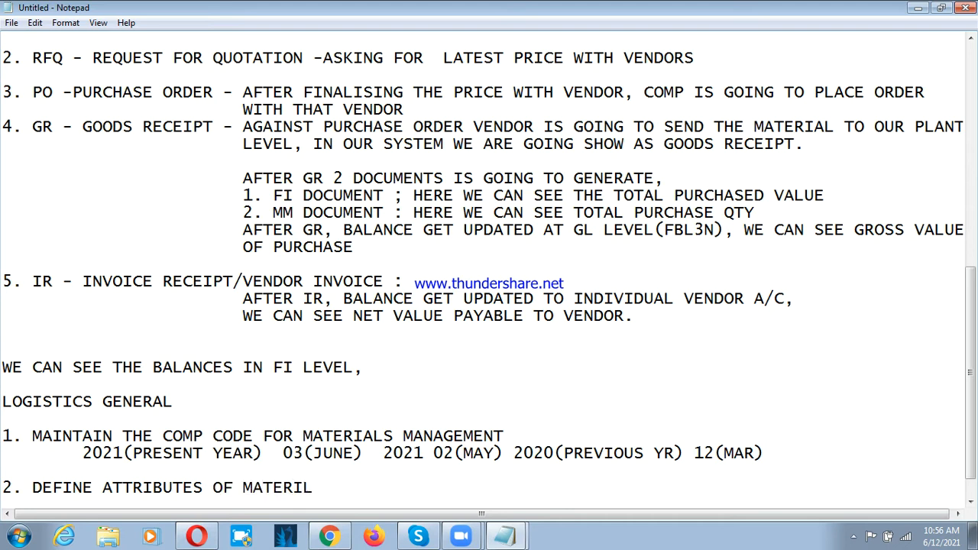
key(BackSpace)
text(ALS)
key(BackSpace)
text(TUP)
key(BackSpace)
key(BackSpace)
text(YPES)
Step: Add the indented entry "MATERIALS" under item 2, separated from it by a blank line
key(Return)
key(Return)
key(Tab)
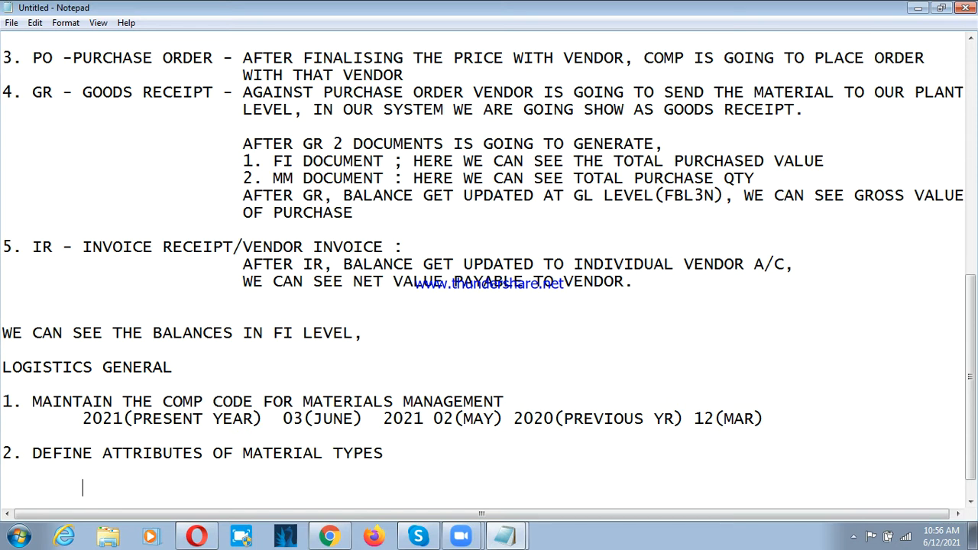
text(MATERIA)
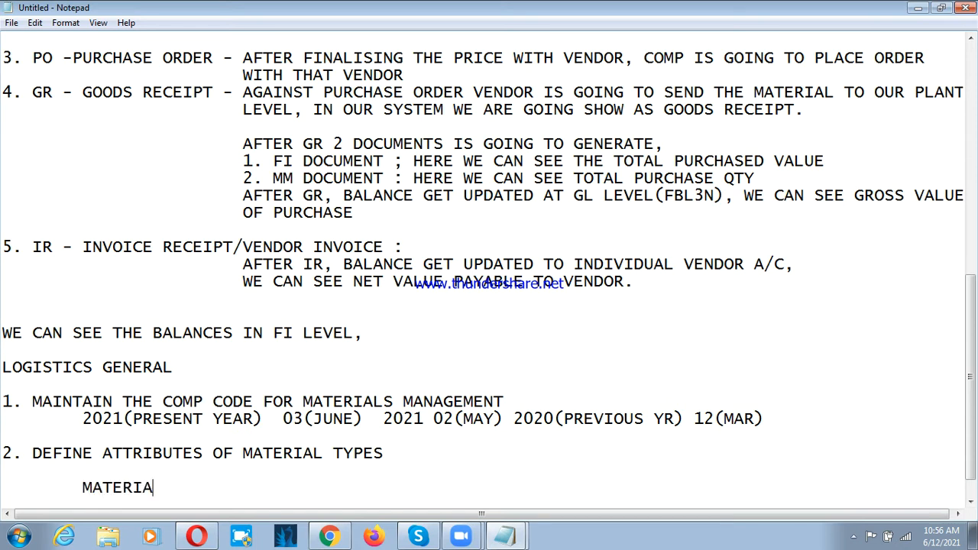
text(LS)
Step: List "RAW MATERIAL" and "SPARES" on separate indented lines under MATERIALS
key(Tab)
key(Return)
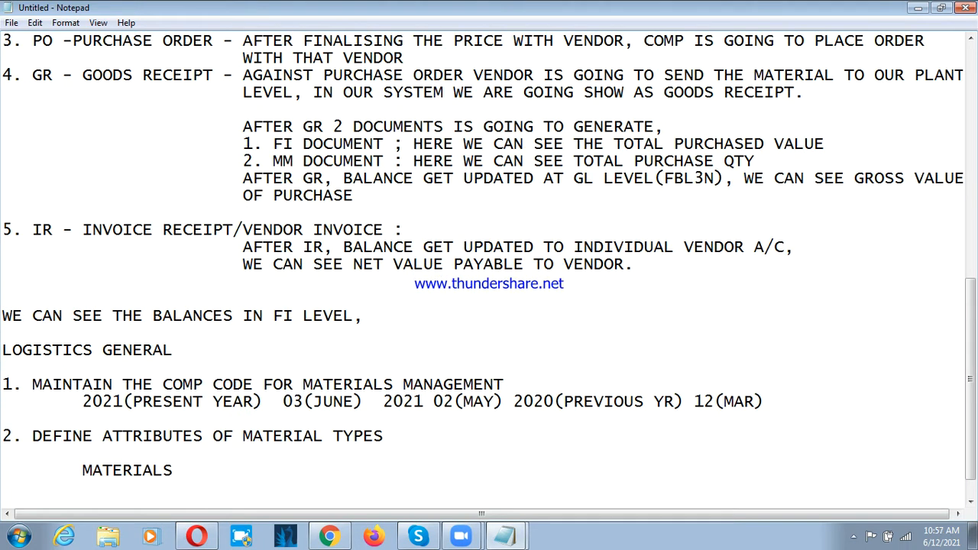
text(RAW MATERIAL)
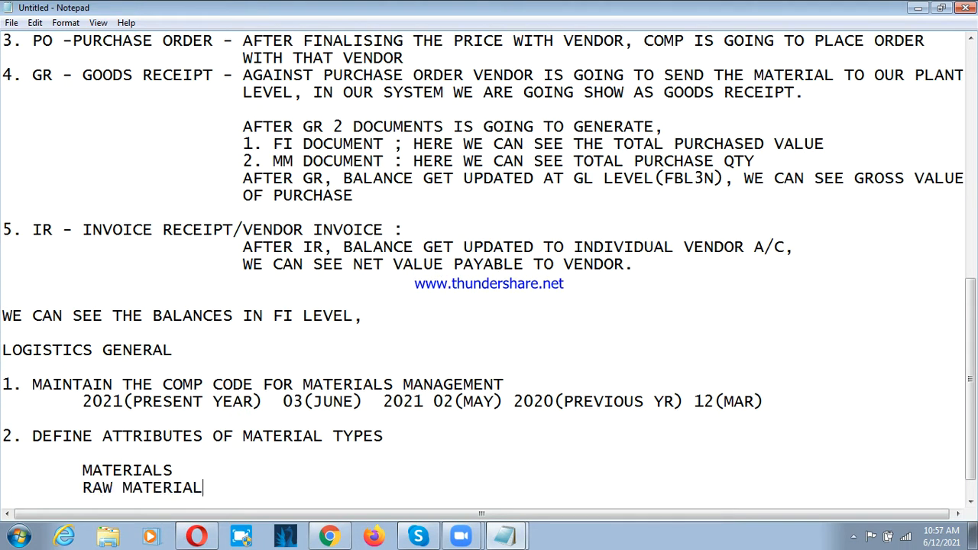
key(Return)
key(Tab)
text(SPARES)
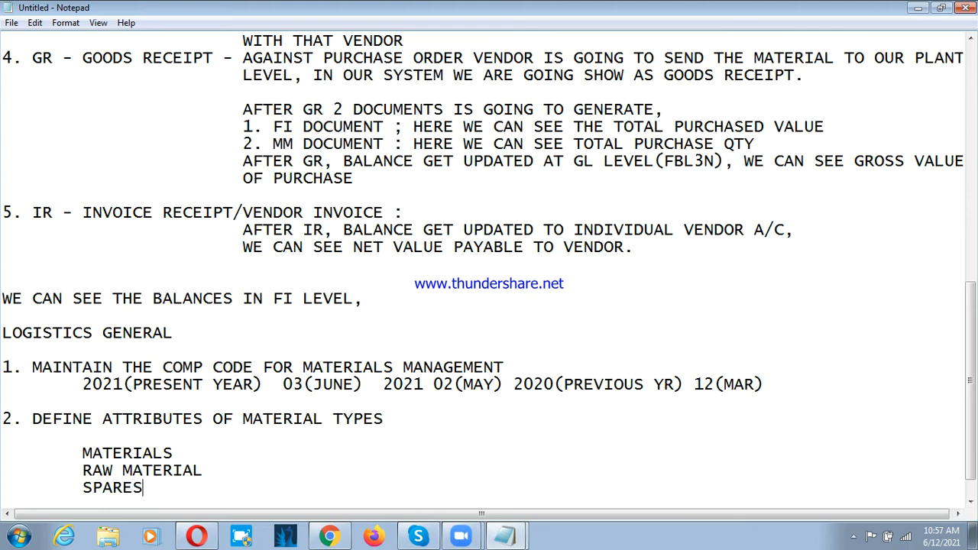
Step: Extend the indented material list with "PACKAGING MATERIAL" and "TRADING GOODS" on separate lines below SPARES
key(Return)
key(Tab)
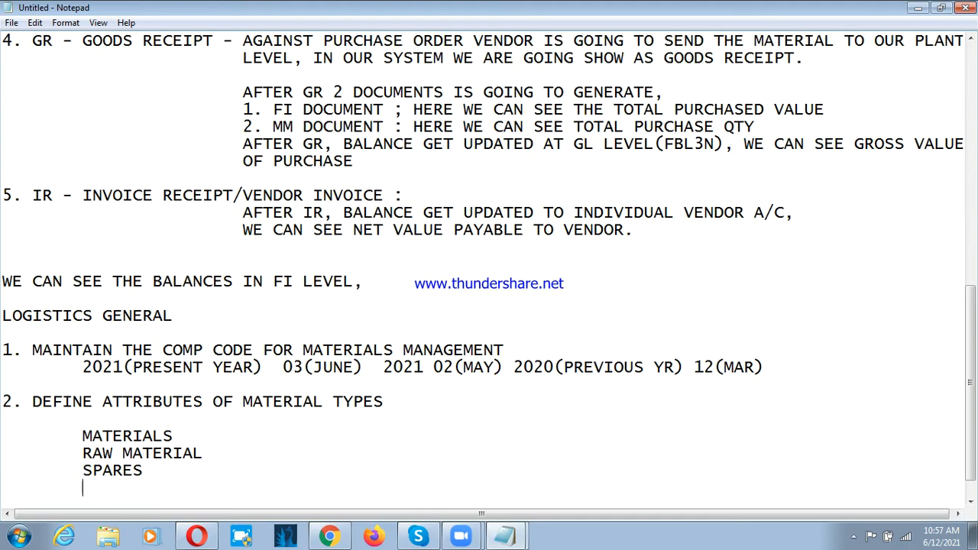
text(PACKAGING MATERIAL)
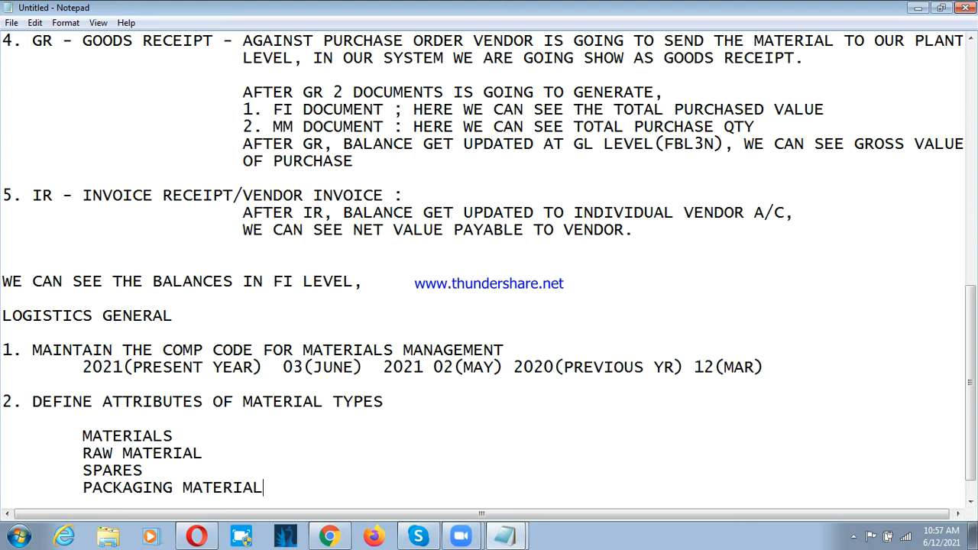
key(Return)
key(Tab)
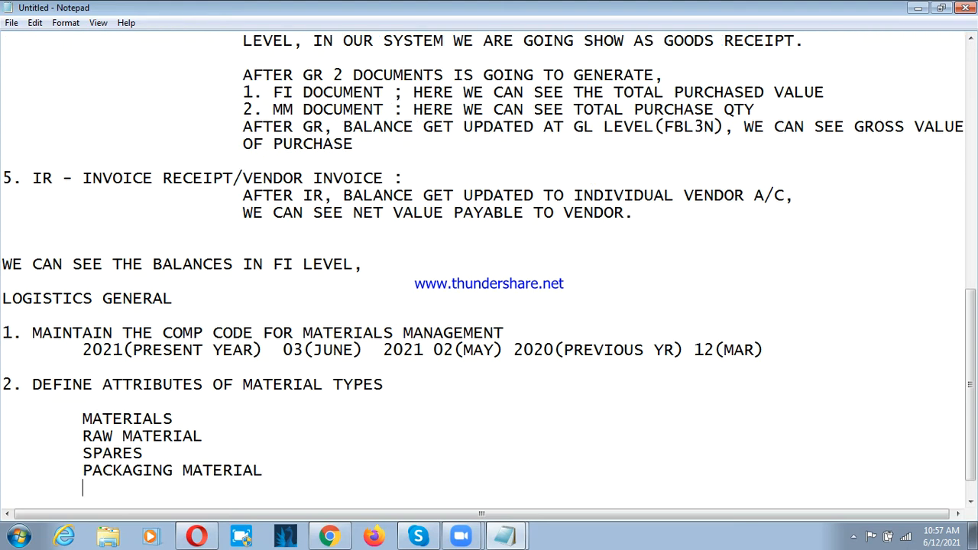
text(TRADING GOODS)
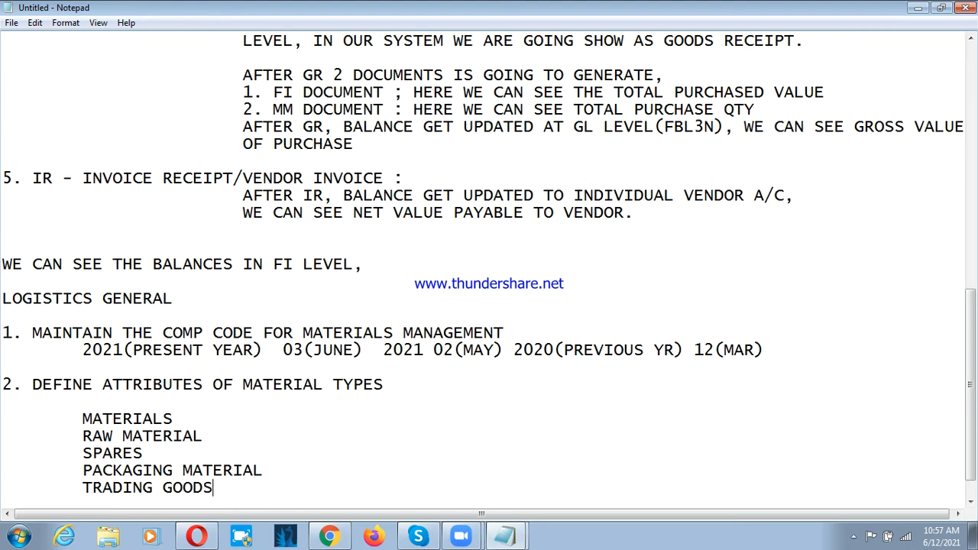
Step: Add "SEMI FINISHED GOODS" on a new indented line below TRADING GOODS in the materials list
key(Return)
key(Tab)
text(SE)
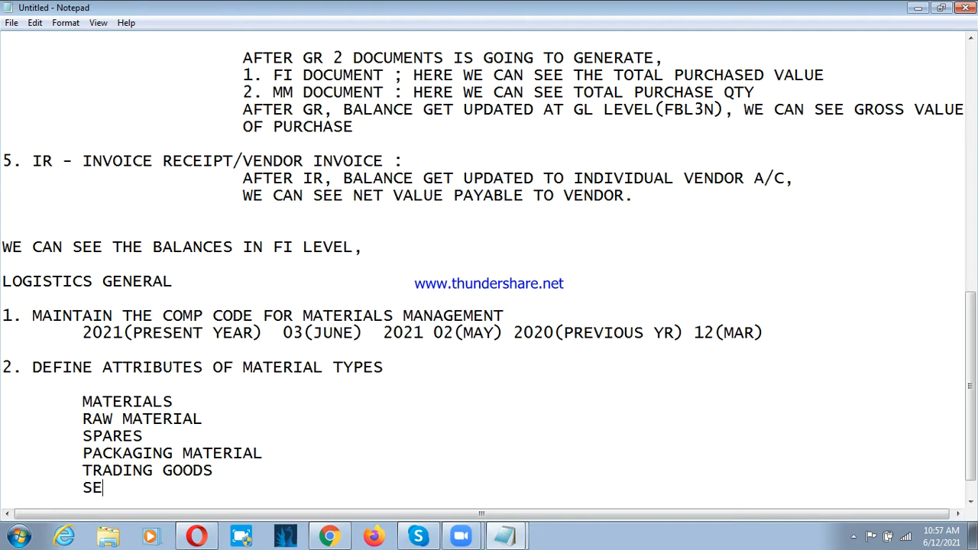
text(MI FINISHE)
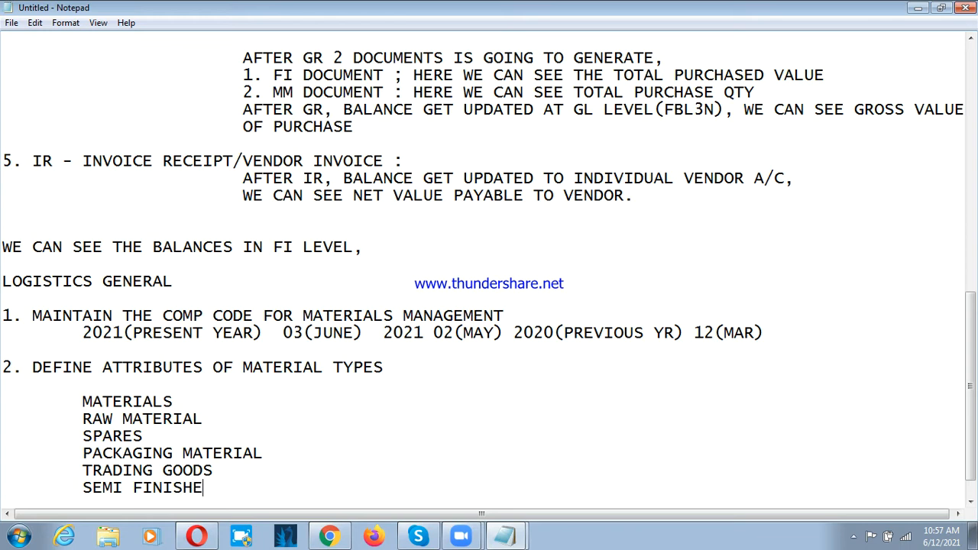
text(D G)
key(BackSpace)
key(BackSpace)
text(GOODS)
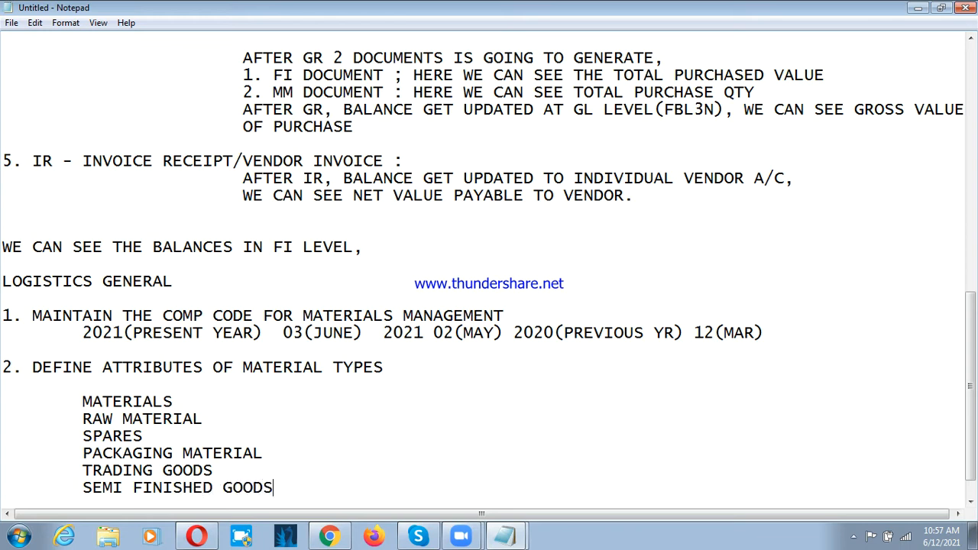
Step: Add "FINISHED GOODS" on an indented line below SEMI FINISHED GOODS
key(Return)
key(Tab)
text(FINIS)
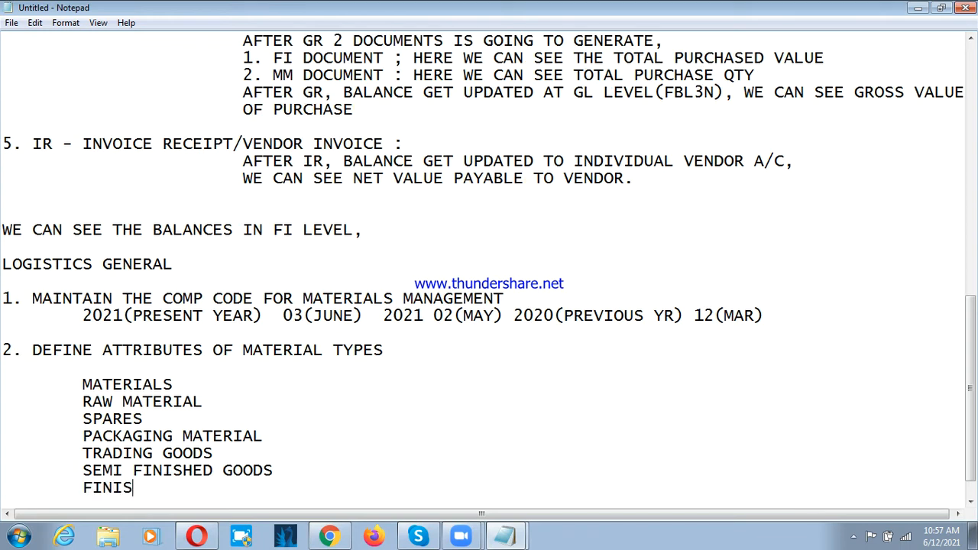
text(HED GOODS)
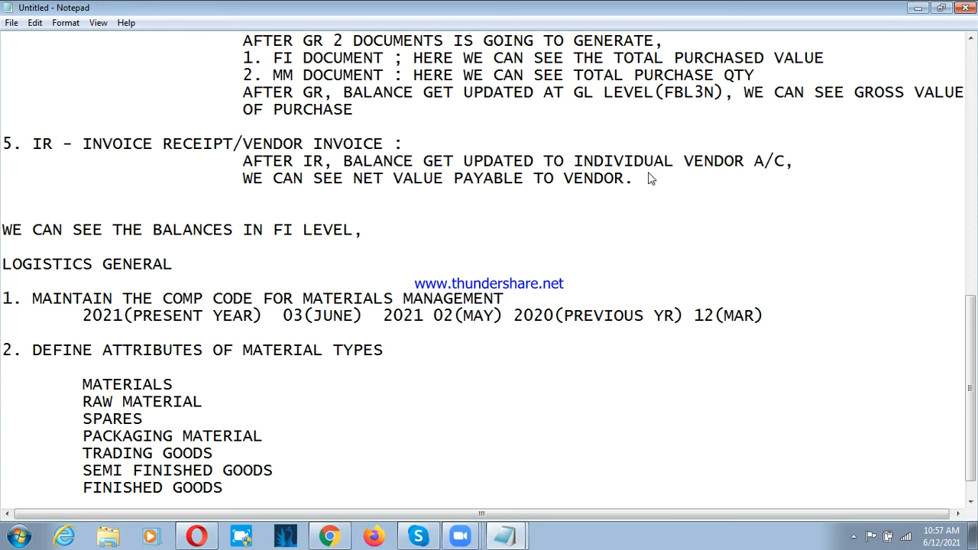
Step: Add a second column heading "MAT TYPES" on the same line as MATERIALS, spaced well apart from it
click(213, 384)
key(Tab)
key(Tab)
key(Tab)
key(BackSpace)
text(MAT)
text( TYPES)
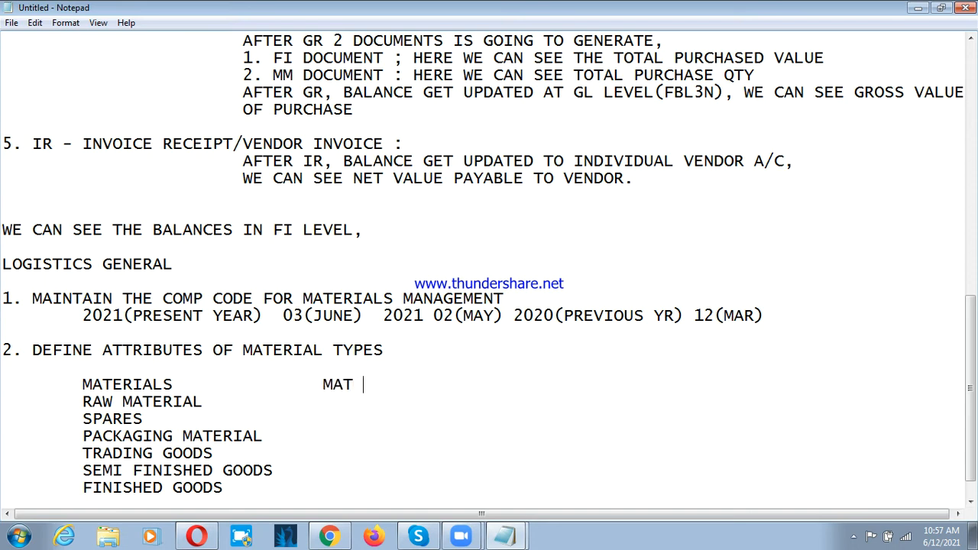
Step: Enter the material type "ROH" for RAW MATERIAL, aligned under MAT TYPES
key(Down)
key(Tab)
key(Tab)
text(ROH)
Step: Enter the material type "ERSA" for SPARES in the MAT TYPES column
key(Down)
key(Tab)
key(Tab)
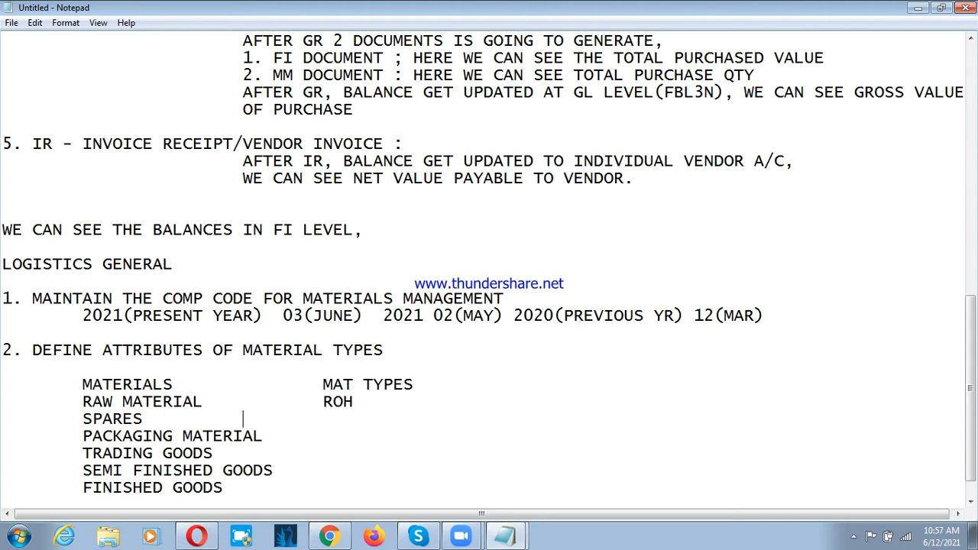
text(EAR)
key(BackSpace)
key(BackSpace)
text(S)
key(BackSpace)
text(RA)
key(Down)
key(Up)
key(Right)
key(Right)
key(Right)
text(S)
Step: Enter the material types "VERP" for PACKAGING MATERIAL and "HAWA" for TRADING GOODS
key(Down)
key(Tab)
text(VERM)
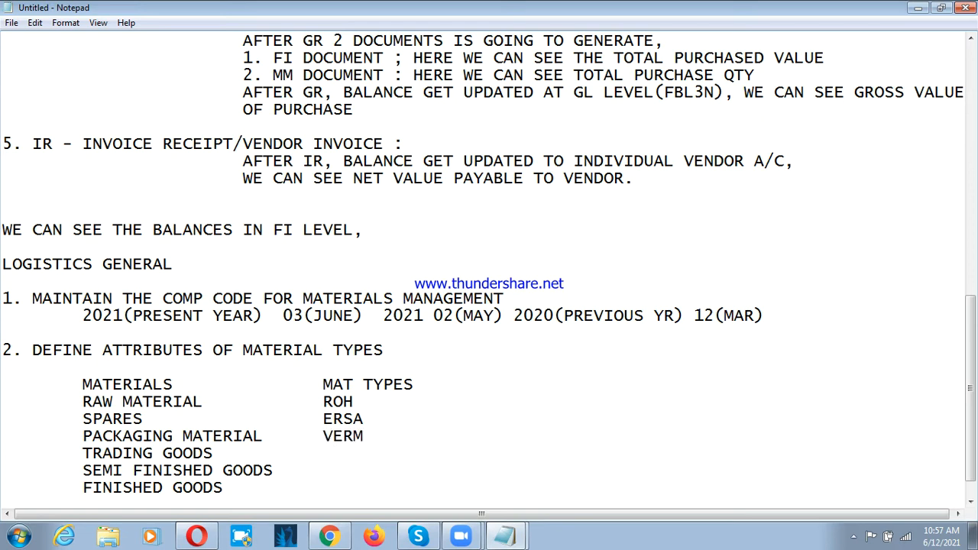
key(BackSpace)
text(P)
key(Down)
key(Tab)
text(HAWA)
Step: Enter the material types "HALB" for SEMI FINISHED GOODS and "FERT" for FINISHED GOODS
key(Down)
key(Tab)
text(HALB)
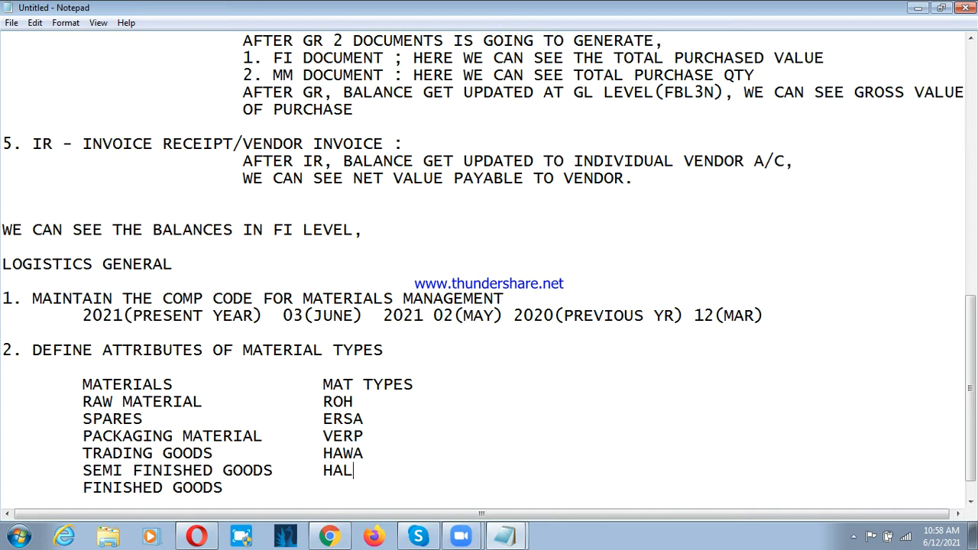
key(Down)
key(Tab)
key(Tab)
text(FERT)
Step: Add a third column headed "VALUATION CLASS" and enter 3000 under it for RAW MATERIAL
click(473, 388)
text(VALU)
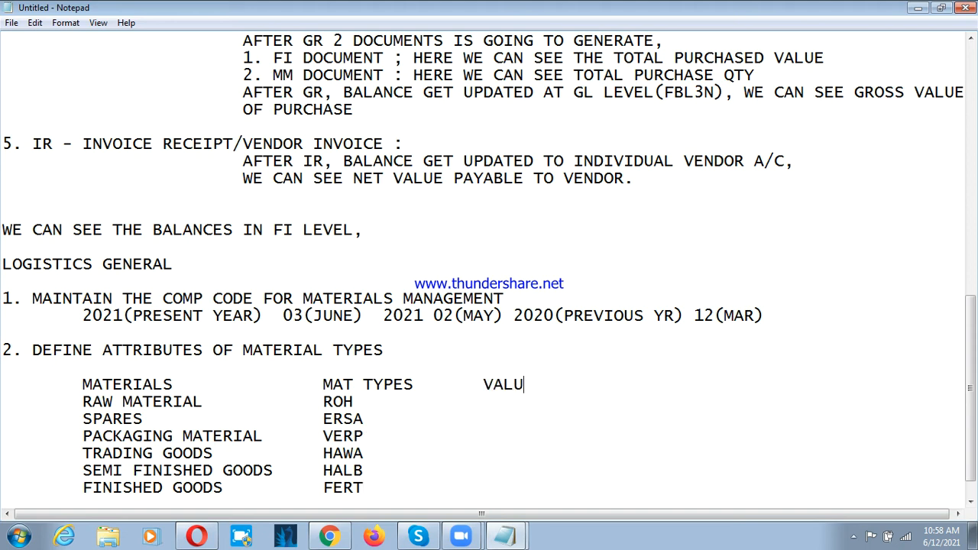
text(ATION CLASS)
key(Down)
key(Tab)
key(Tab)
text(3000)
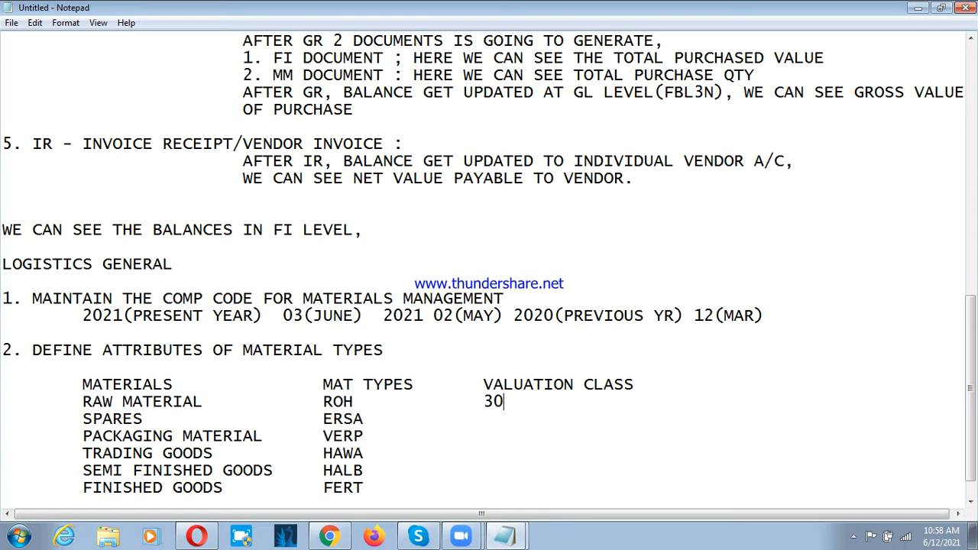
Step: Enter the valuation classes 3040 for SPARES, 3050 for PACKAGING MATERIAL and 3100 for TRADING GOODS
key(Down)
text(3040)
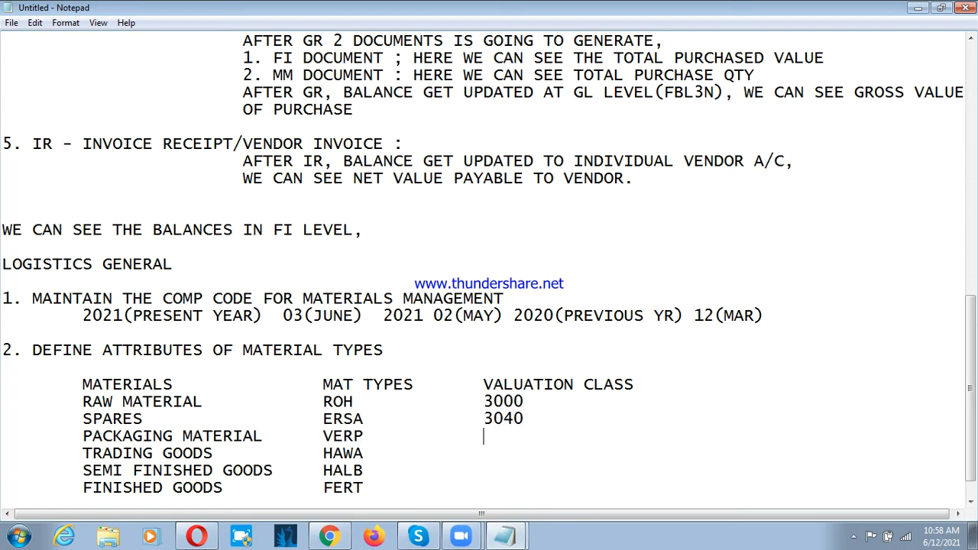
text(3050)
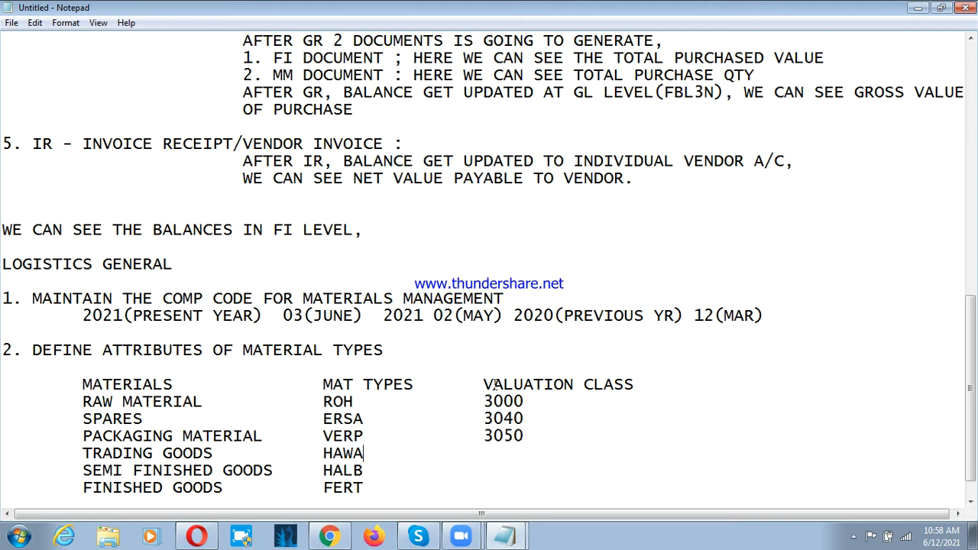
key(Down)
key(Tab)
text(31000)
key(BackSpace)
Step: Enter the valuation classes 7900 for SEMI FINISHED GOODS and 7920 for FINISHED GOODS
key(Down)
key(Tab)
key(Tab)
text(7900)
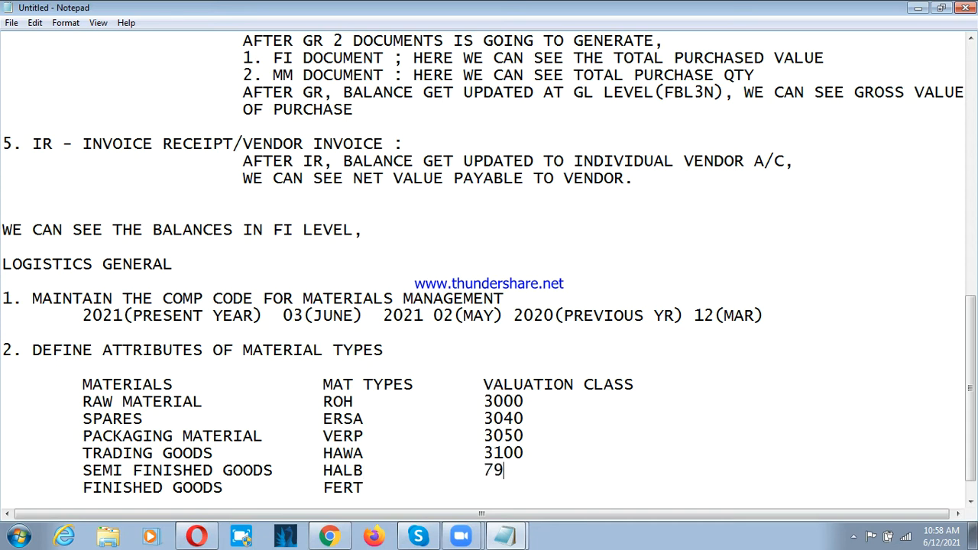
key(Down)
key(Tab)
text(7920)
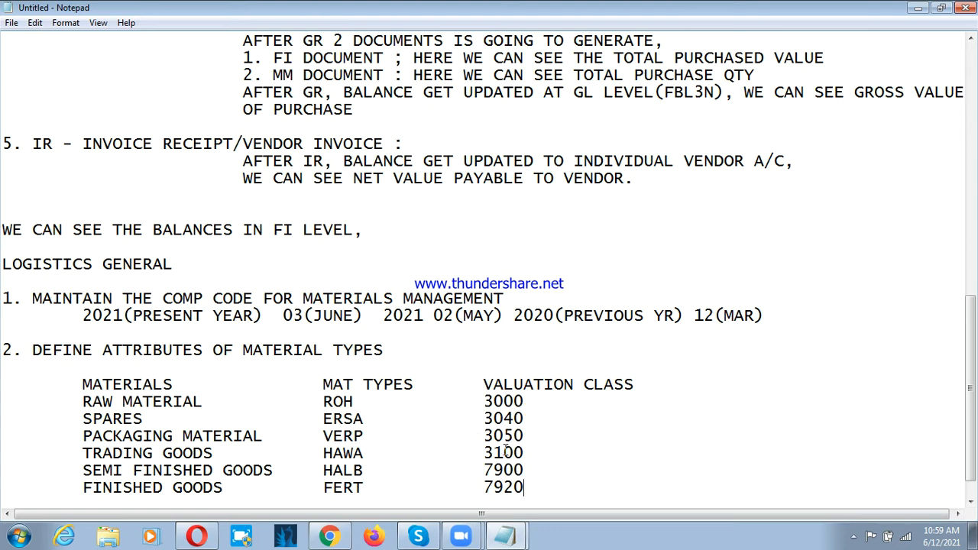
Step: Go through the material type code of each material in the MAT TYPES column
scroll(407, 380, down, 1)
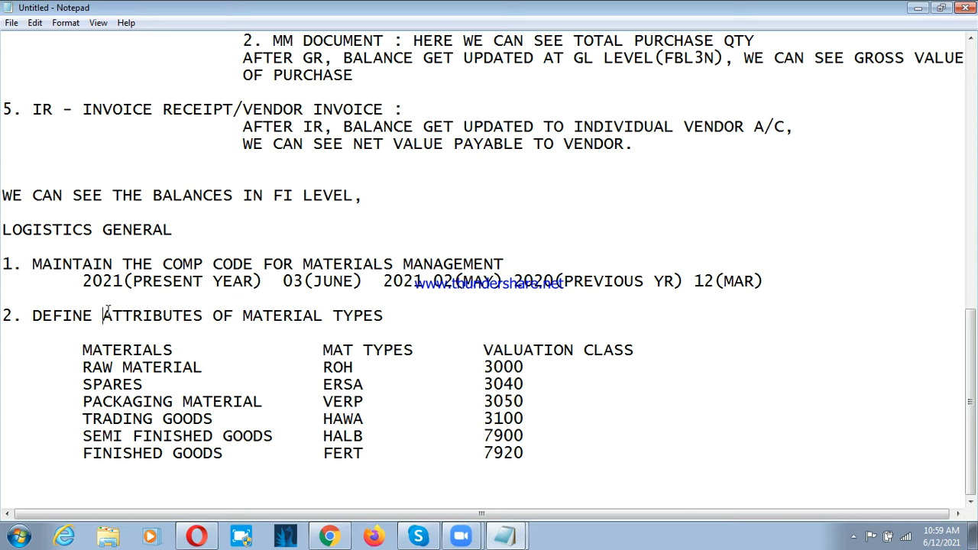
click(356, 368)
click(323, 387)
click(324, 401)
click(326, 419)
click(366, 437)
click(326, 454)
click(322, 435)
click(323, 402)
click(325, 386)
Step: Start a note after a blank line below the table with the words "ALL MATERIAL TYPES SHOULD"
click(587, 468)
key(Return)
text(V)
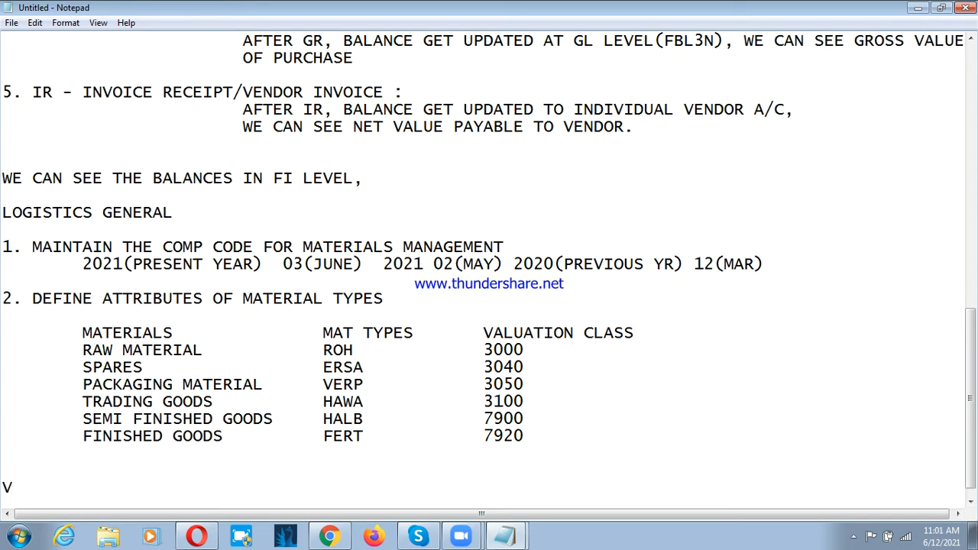
key(BackSpace)
key(BackSpace)
text(A;;)
text(LL MATERIAL )
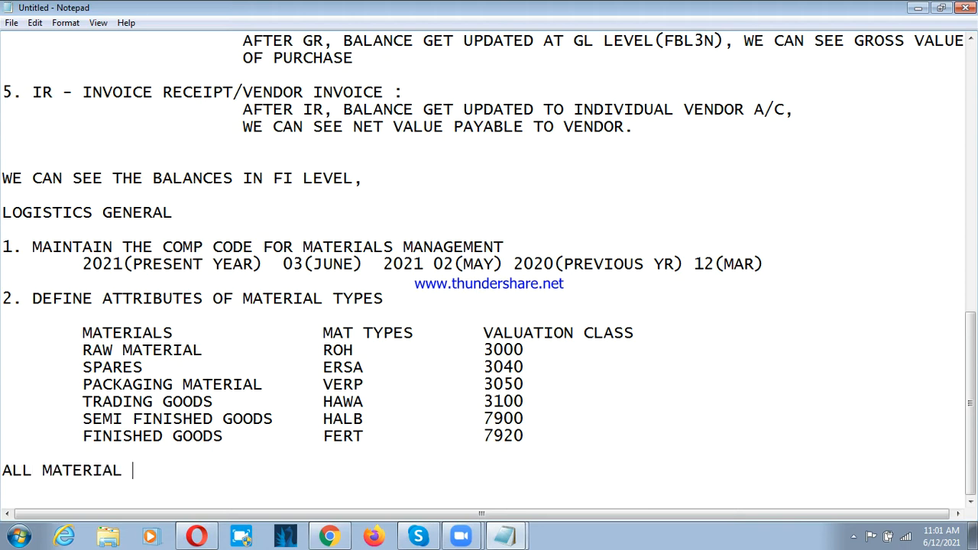
text(TYE)
key(BackSpace)
text(PES SHOULD)
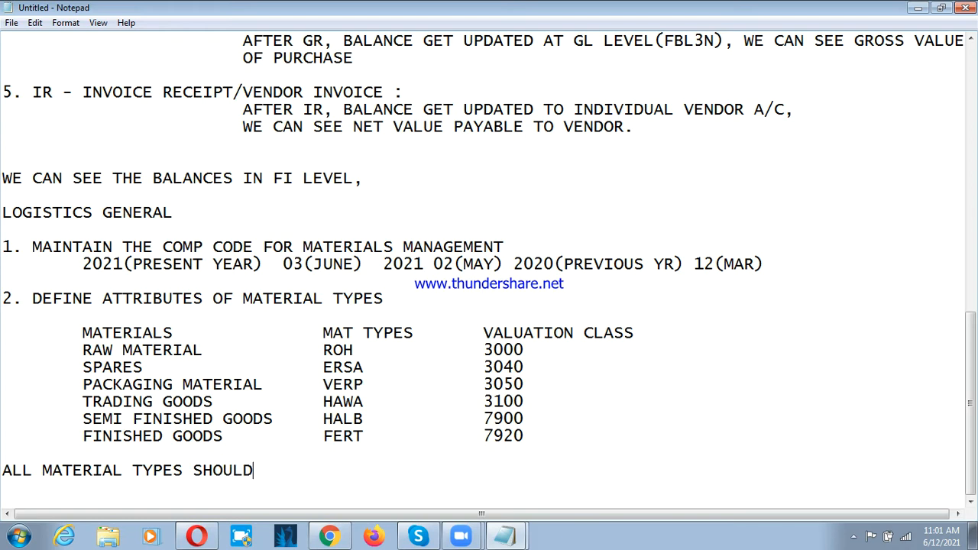
text( BE ASSING)
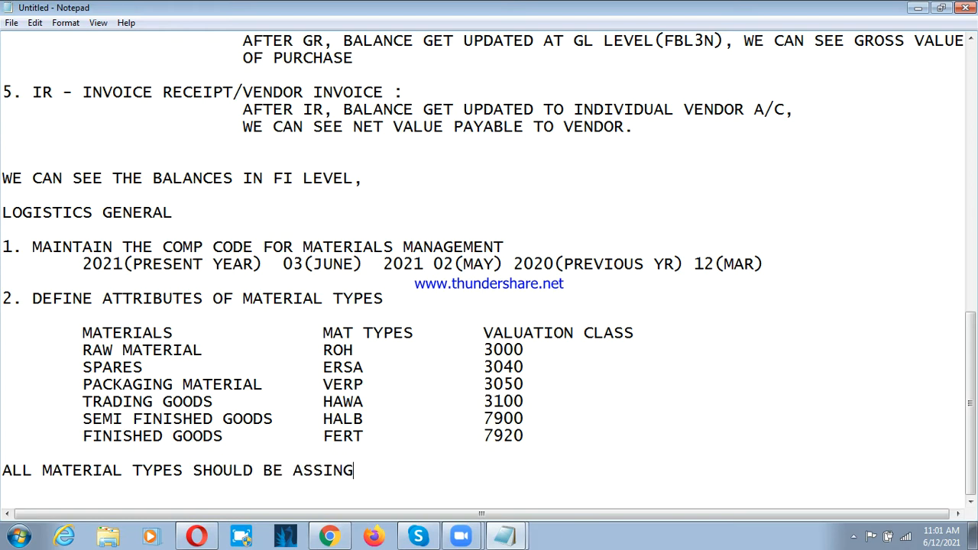
Step: Continue the note below the table with "BE ASSIGN TO PLANT TO VALUATE THE MATERIAL,"
key(BackSpace)
key(BackSpace)
text(GN TO PLAN)
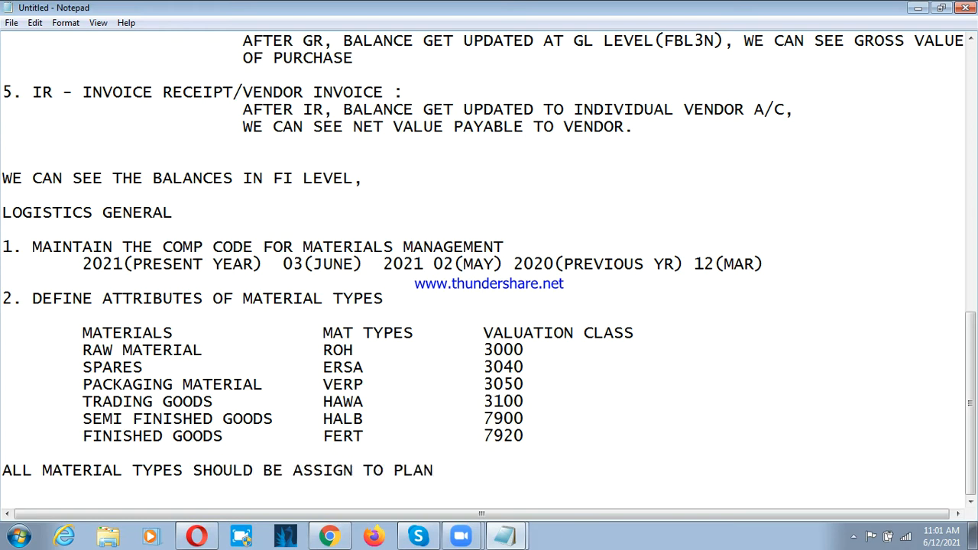
text(T TO VALUATO)
key(BackSpace)
text(E)
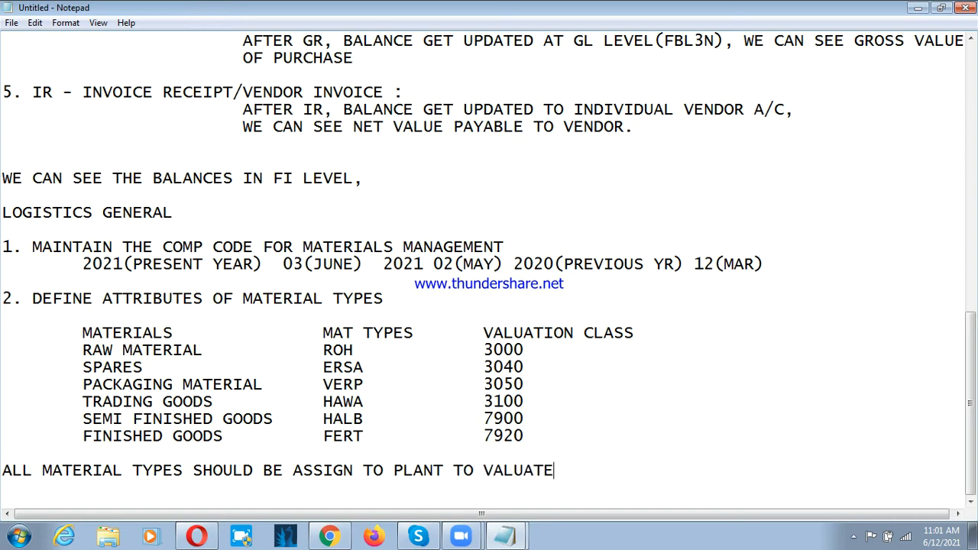
text( THE MATERIAL)
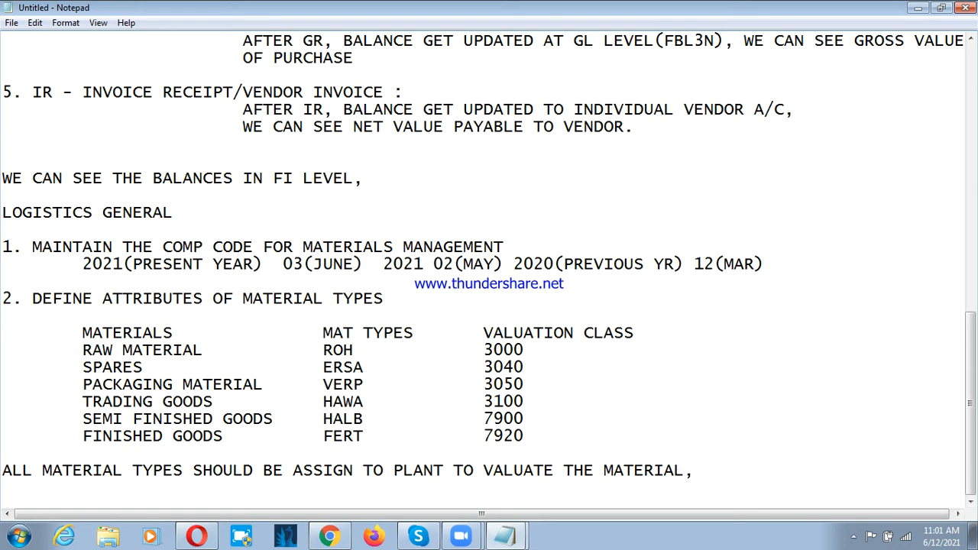
Step: Extend the note with "MATERIAL VALUATION ALWAYS DONE AT PLANT LEVEL.", breaking the line after ALWAYS
text(MATERIAL )
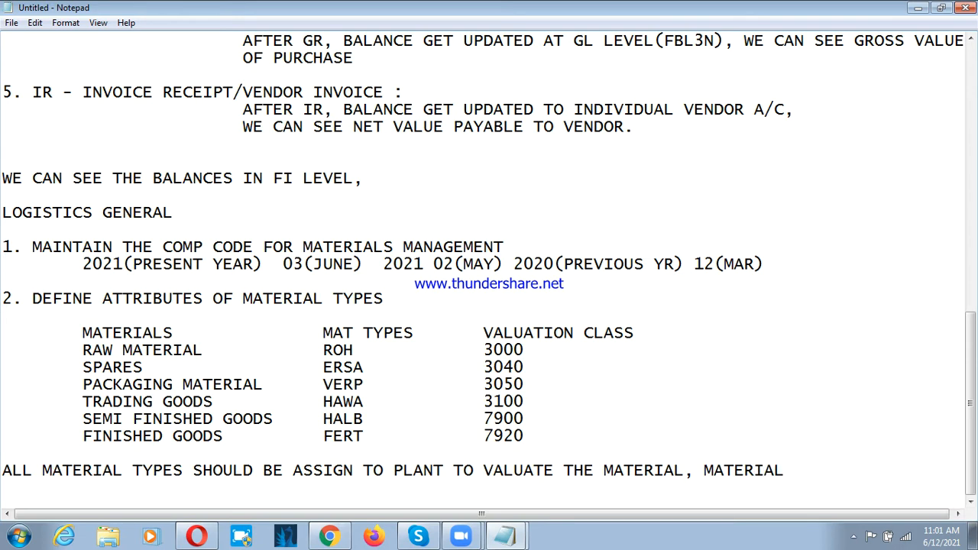
text(VALUATION)
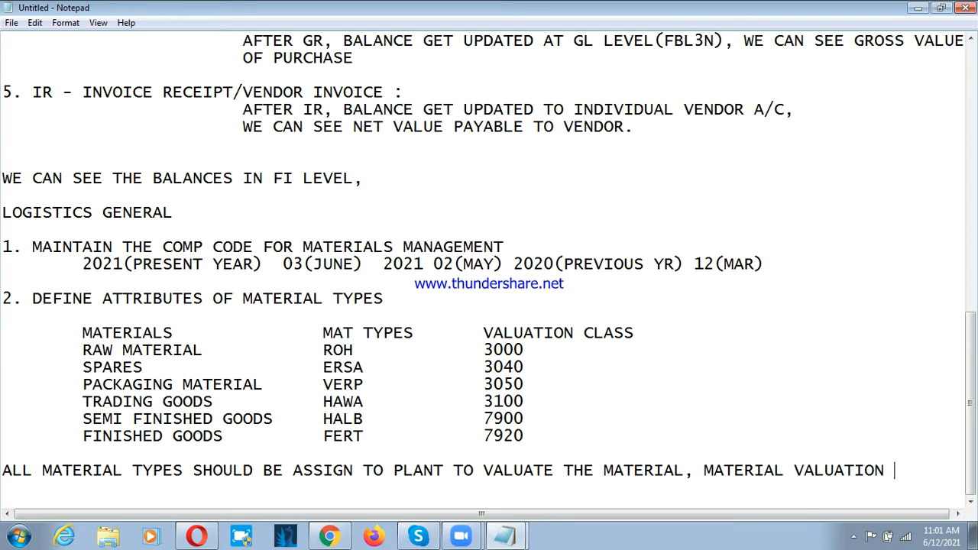
text( ALWAYS)
key(Return)
text(DONE AT)
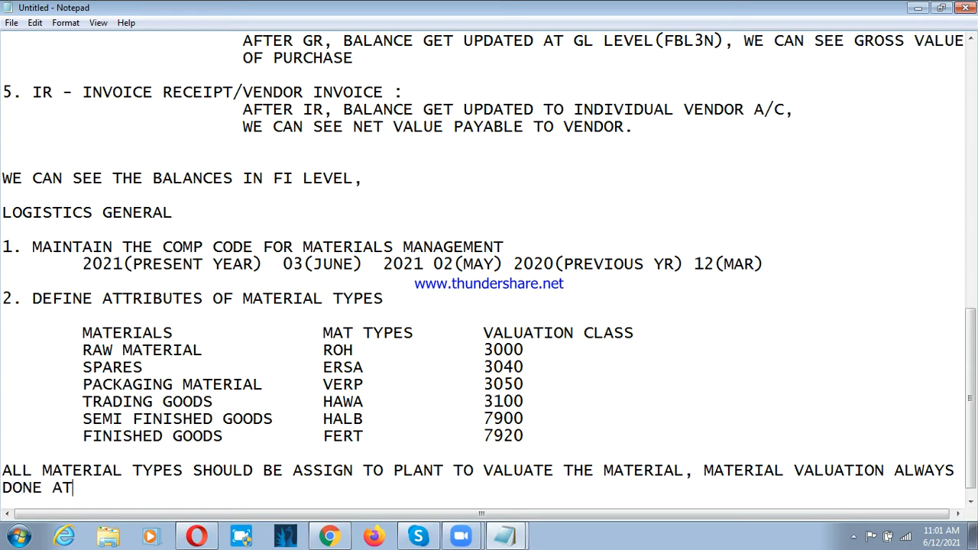
text( PLANT LEVEL.)
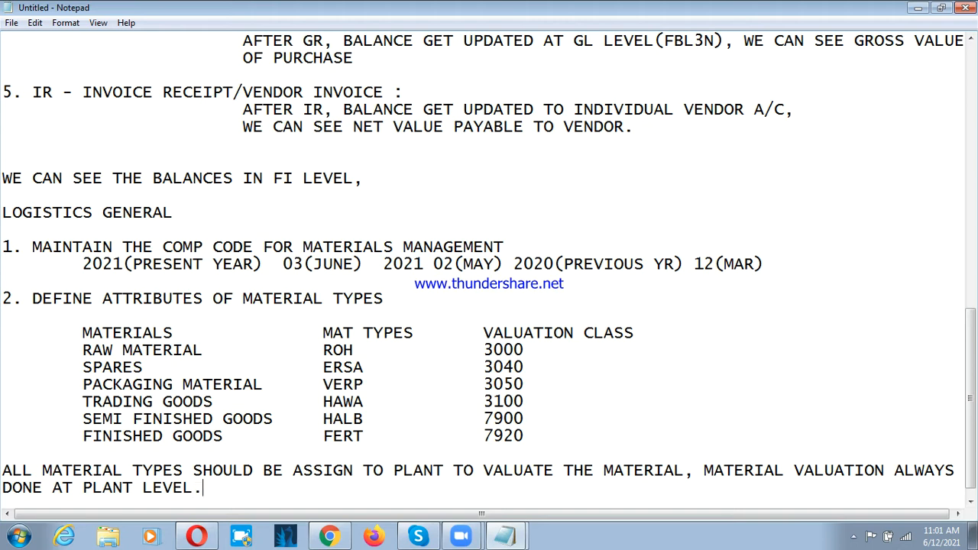
Step: Finish the note with "SO PLANT IS ALSO CALLED AS VALUATION AREA." and leave a blank line below it
text(SO PLANT OS)
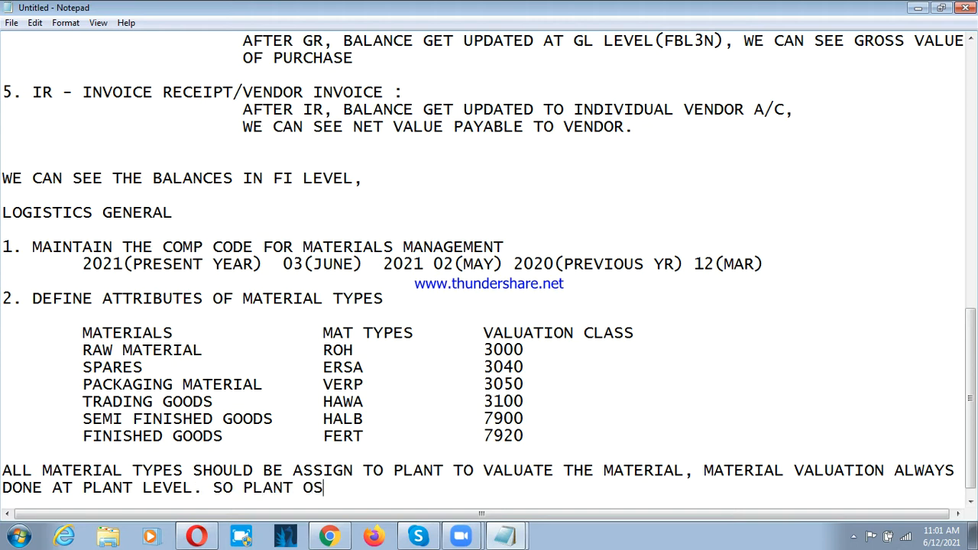
key(BackSpace)
key(BackSpace)
text(\)
key(BackSpace)
text(IS ALSO CALLED AS )
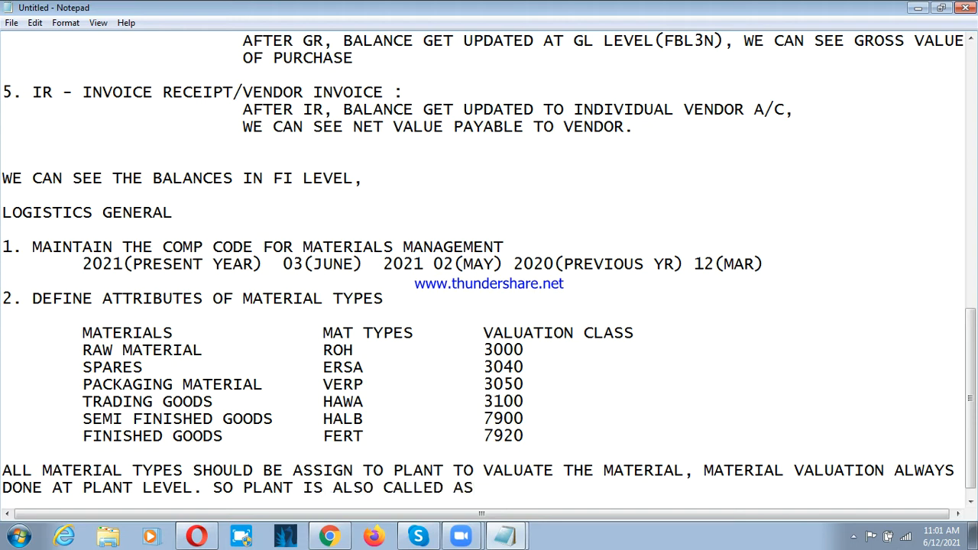
text(VALUATION)
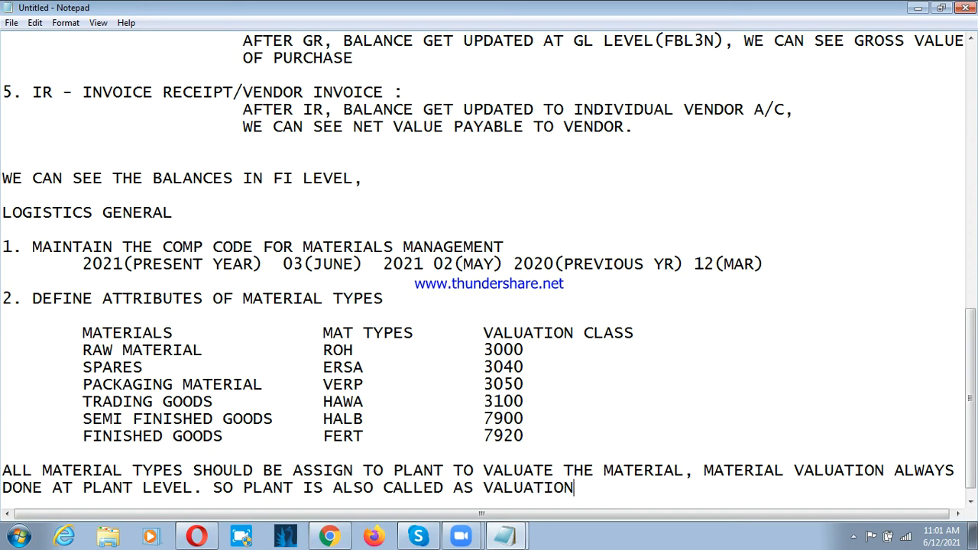
text( AREA.)
key(Return)
key(Return)
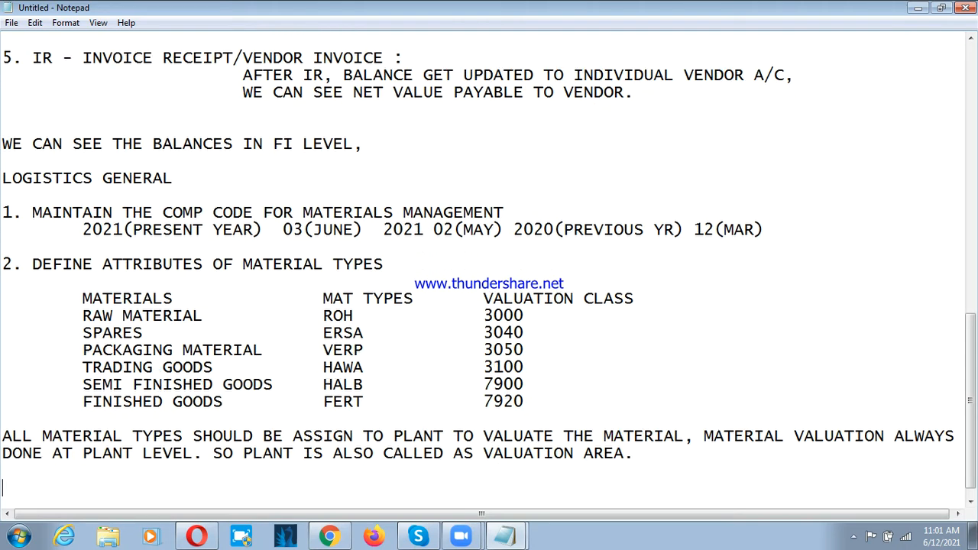
text(VALUATION TYPE )
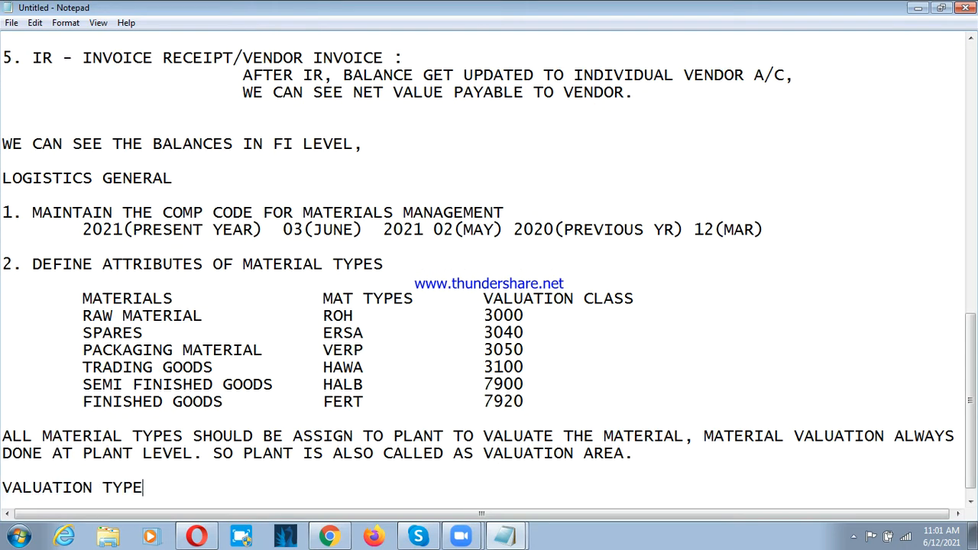
text(WILL)
key(BackSpace)
key(BackSpace)
key(BackSpace)
key(BackSpace)
key(BackSpace)
key(BackSpace)
key(BackSpace)
key(BackSpace)
key(BackSpace)
key(BackSpace)
key(BackSpace)
key(BackSpace)
key(BackSpace)
key(BackSpace)
Step: Add the heading "2 TYPES OF VALUATION" below the plant note and start an indented line beneath it
key(BackSpace)
key(BackSpace)
key(BackSpace)
key(BackSpace)
key(BackSpace)
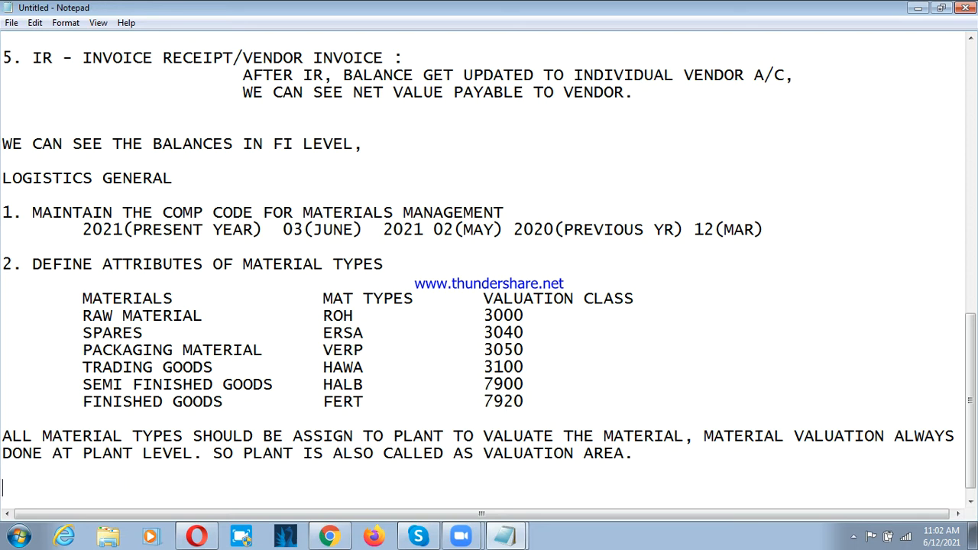
text(2 TYPRES)
key(BackSpace)
key(BackSpace)
key(BackSpace)
text(ES OF VALUATION)
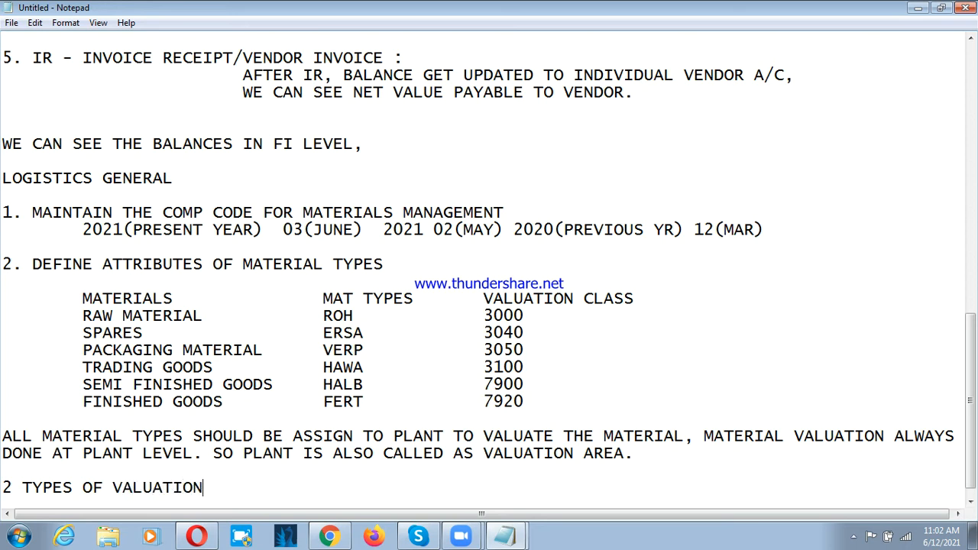
key(Return)
key(Tab)
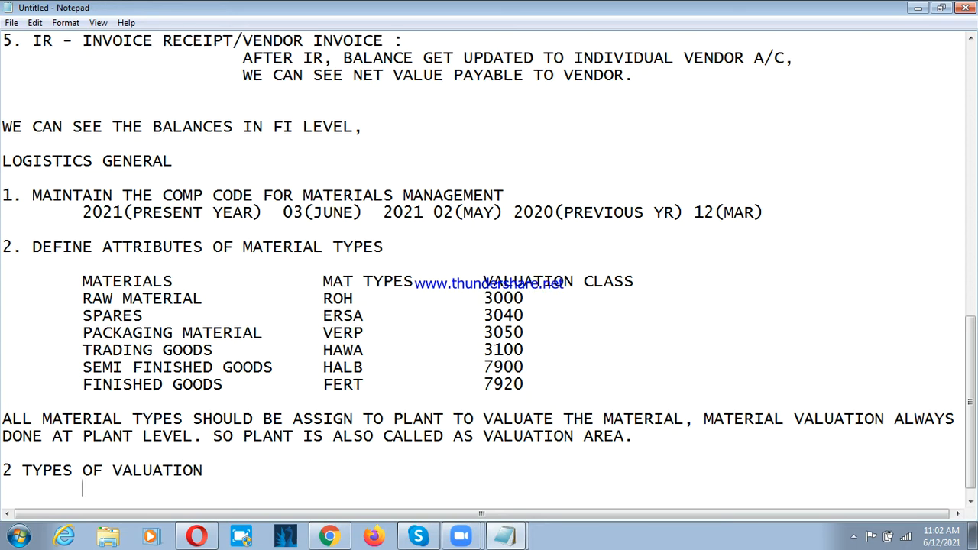
Step: Enter "1. AMOUNT VALUATION" as the first indented item under "2 TYPES OF VALUATION"
text(1. AMOUTN VA)
key(BackSpace)
key(BackSpace)
key(BackSpace)
key(BackSpace)
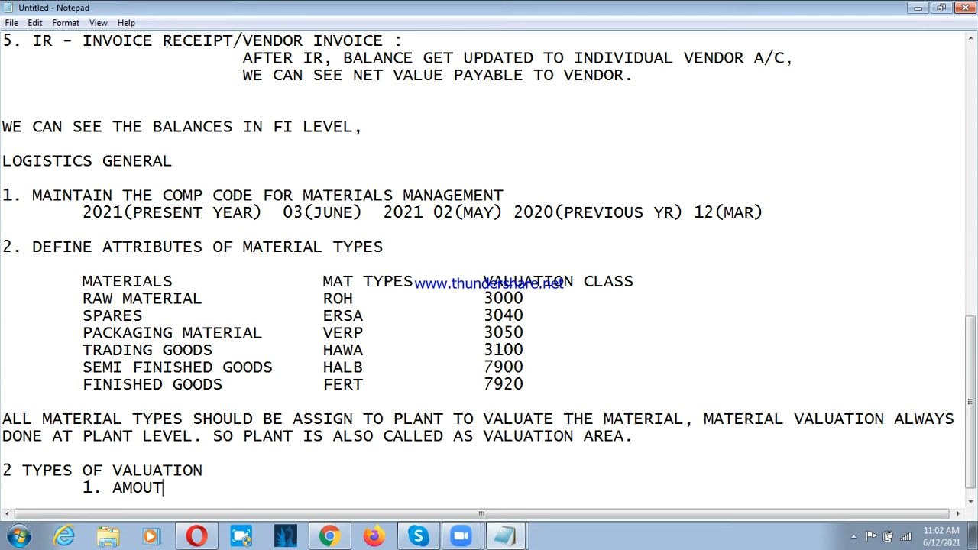
text(N)
key(BackSpace)
key(BackSpace)
text(NT VALUATION)
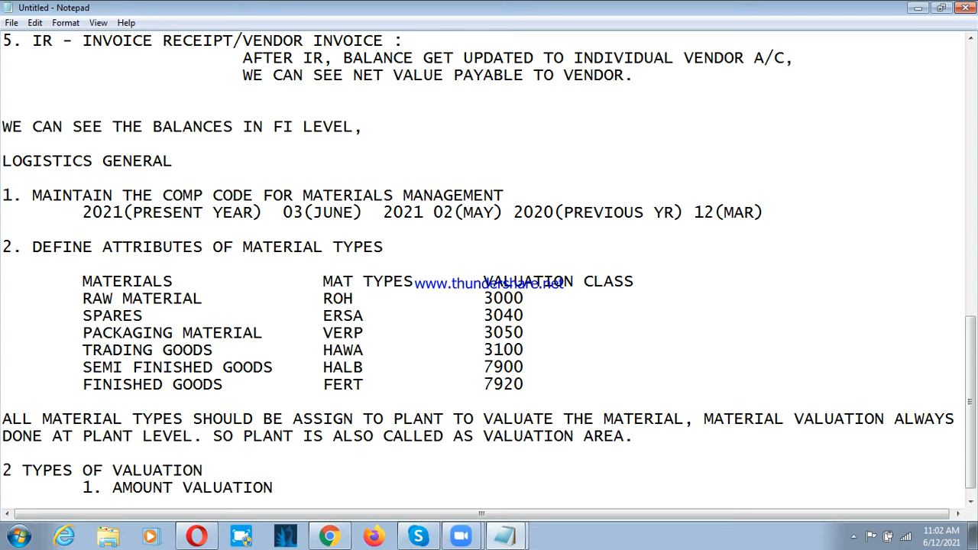
Step: Add "2. QTY VALUATION" as the second indented item on a new line of the valuation list
key(Return)
text(2)
key(BackSpace)
key(Tab)
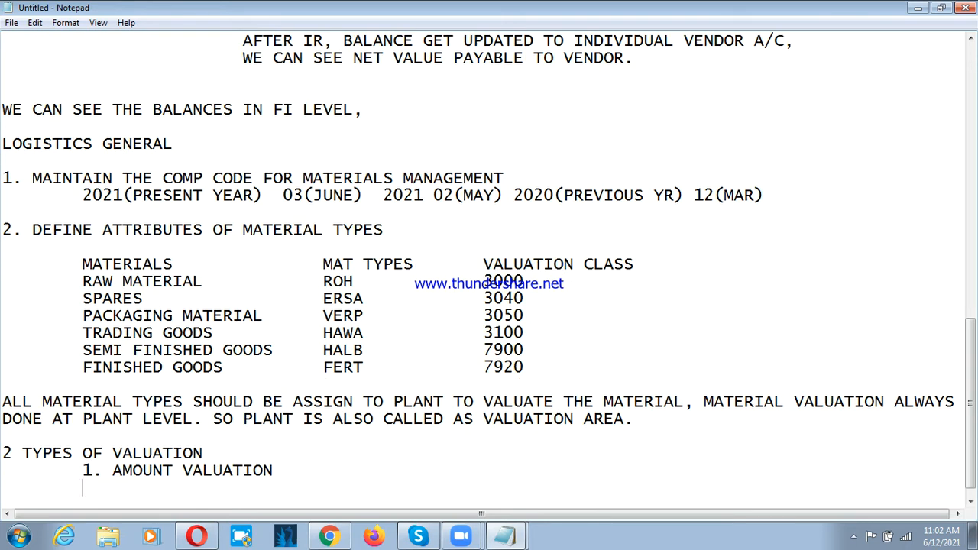
text(2. QTY VAL)
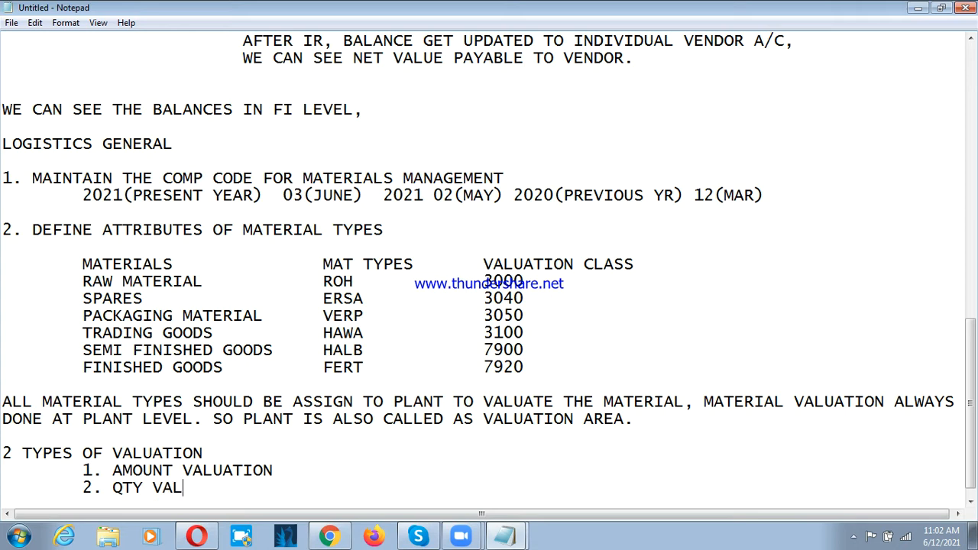
text(UATION)
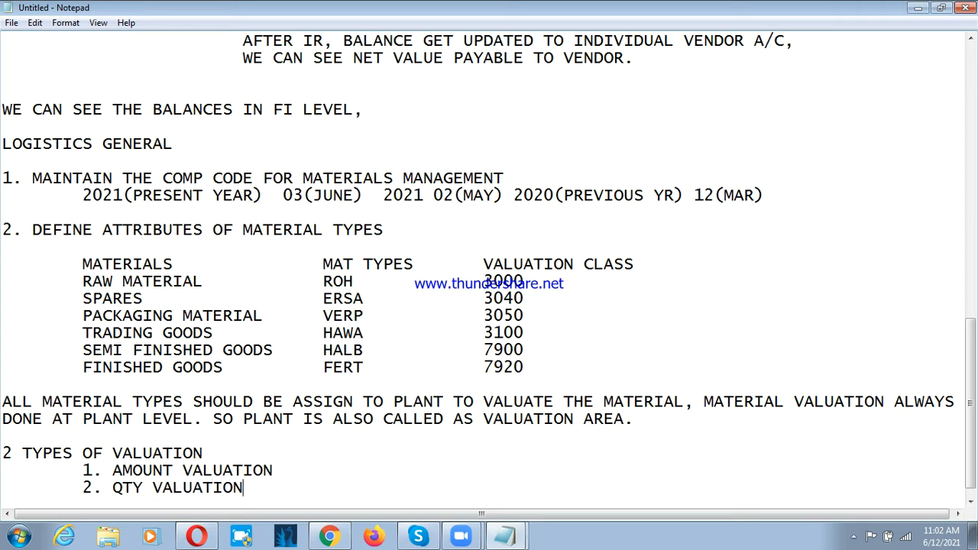
Step: Add the heading "3.MATERIAL MASTER" below the QTY VALUATION item, leaving two blank lines between them
scroll(510, 250, up, 3)
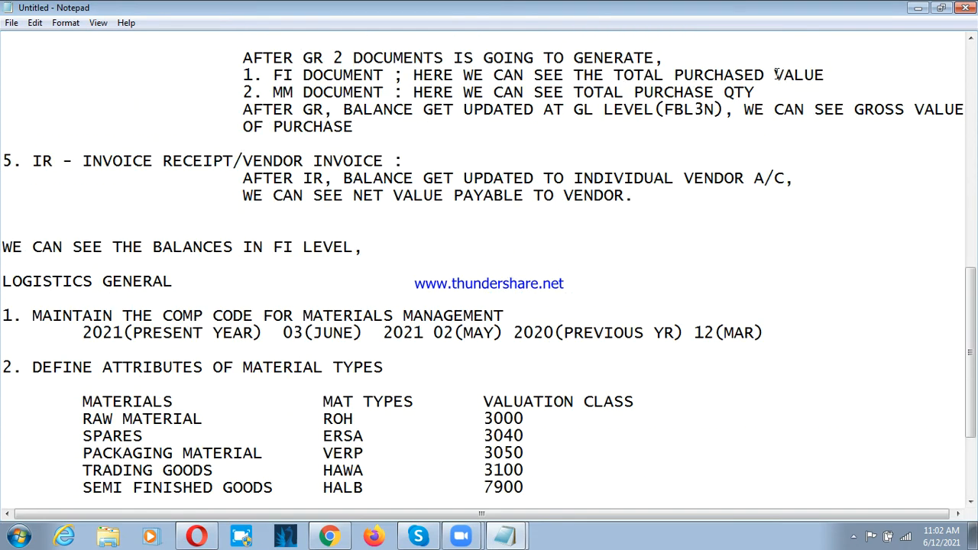
scroll(295, 327, down, 3)
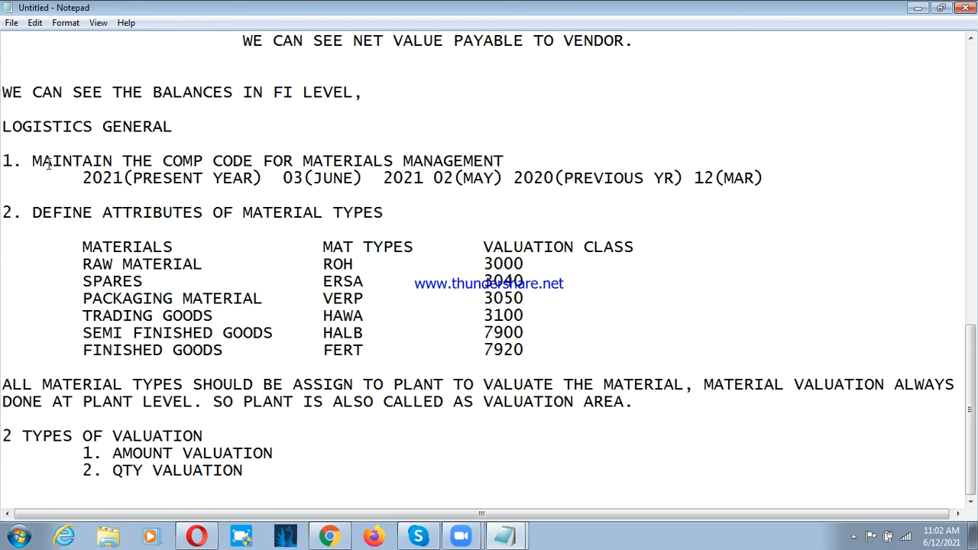
click(301, 473)
key(Return)
key(Return)
key(Return)
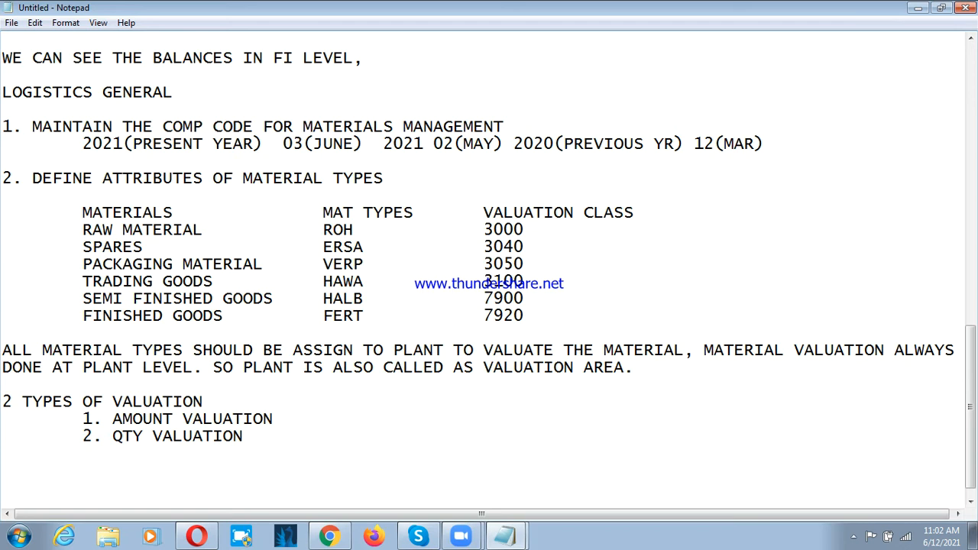
text(3.MATERIAL MASTER)
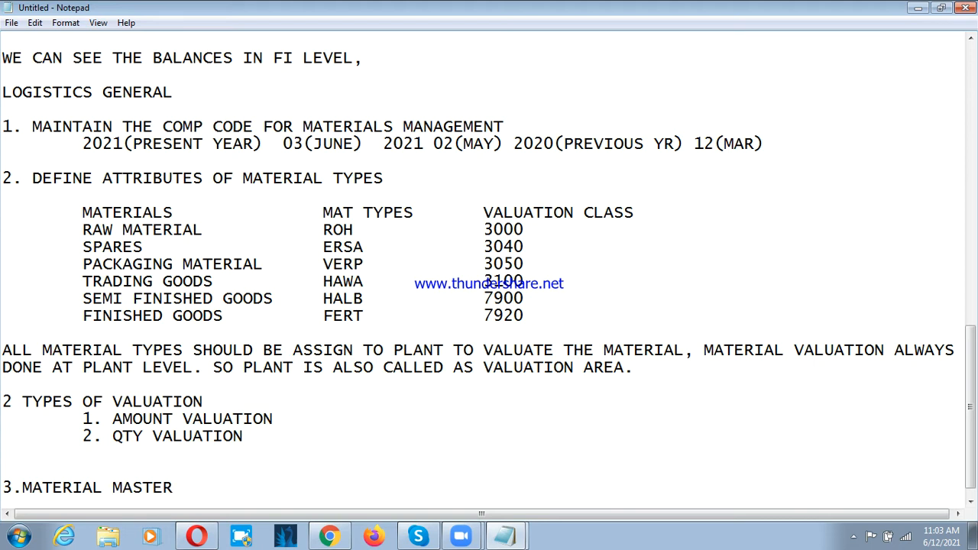
Step: Revisit the STEEL RODS example line in the notes, return to the MATERIAL MASTER heading, and dismiss the browser notification
scroll(52, 267, up, 8)
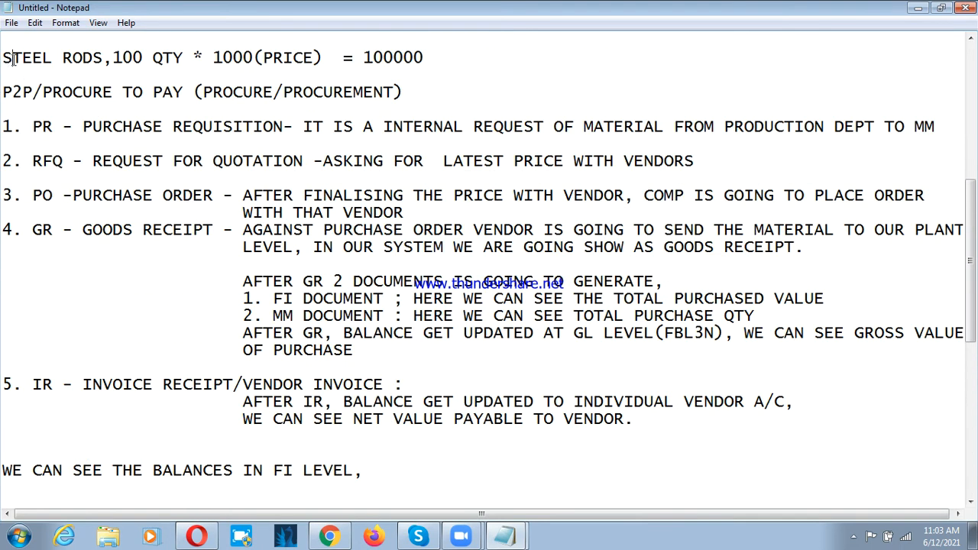
drag(11, 58, 92, 55)
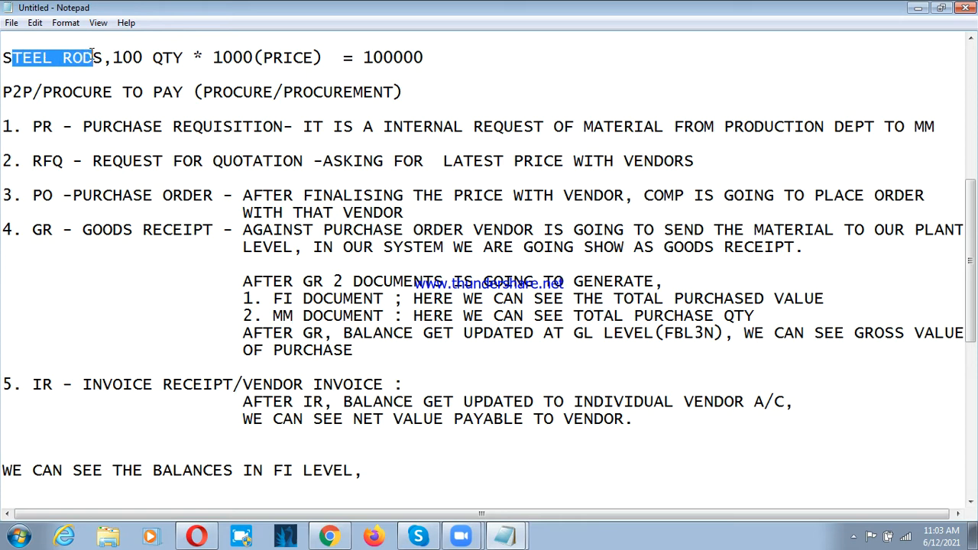
click(82, 85)
scroll(100, 164, down, 8)
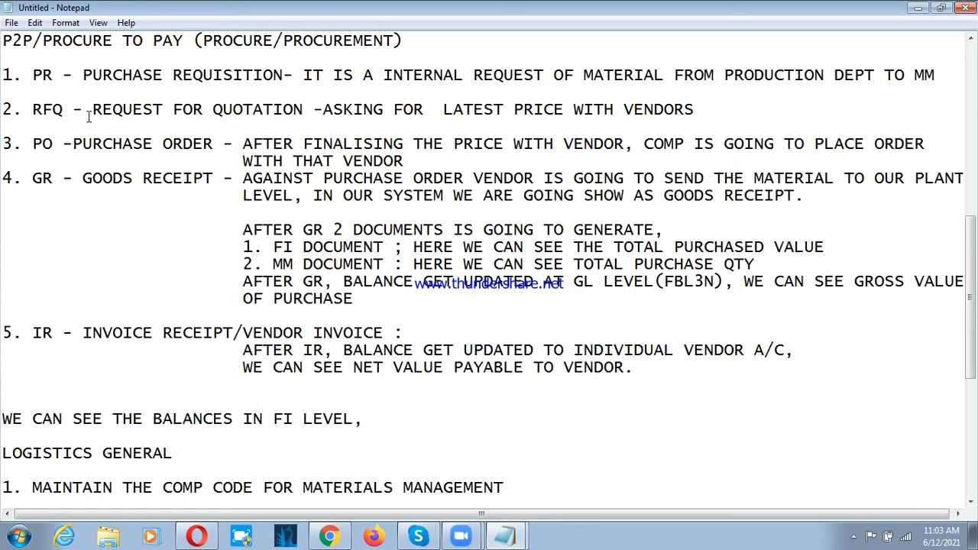
scroll(174, 290, down, 1)
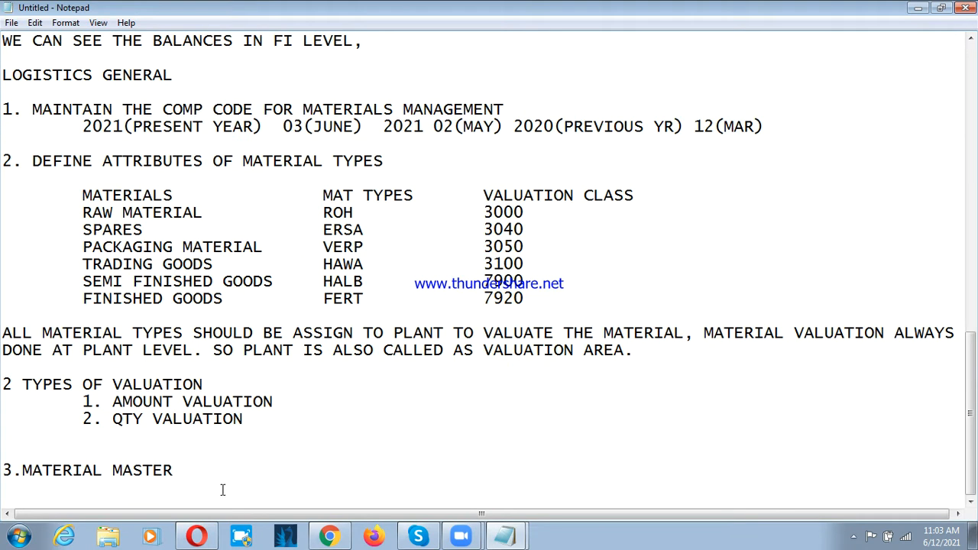
click(196, 470)
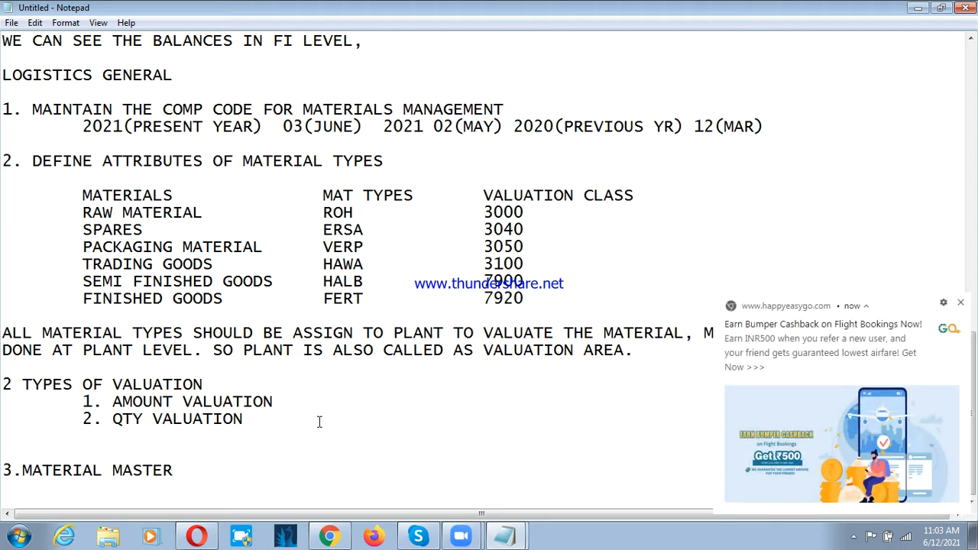
click(961, 303)
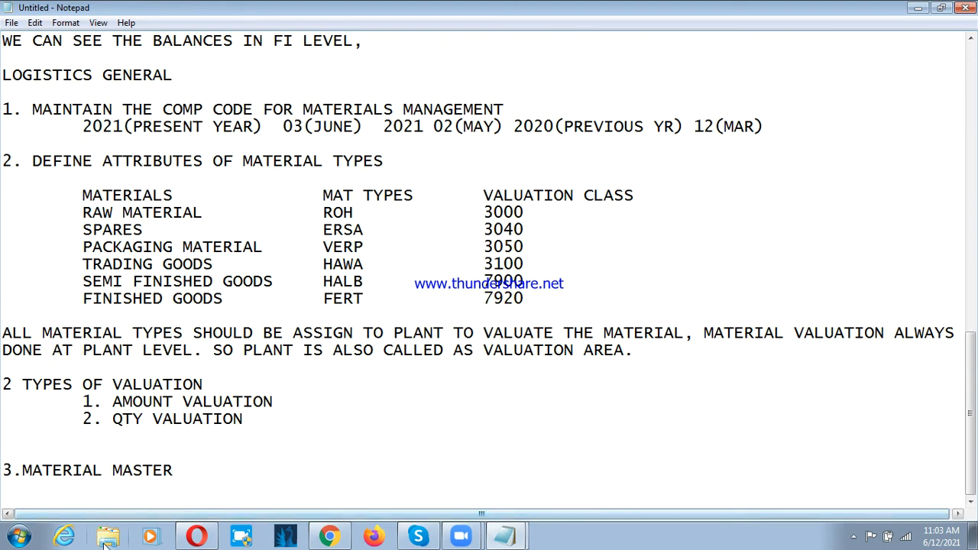
Step: Switch to SAP Logon and open the FUNCTIONAL system connection
click(19, 536)
click(86, 204)
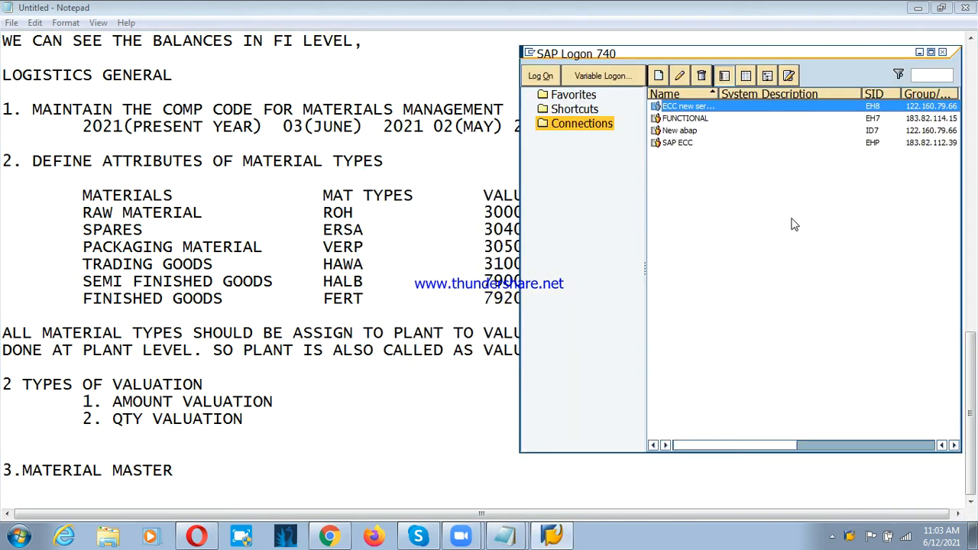
click(714, 119)
key(Return)
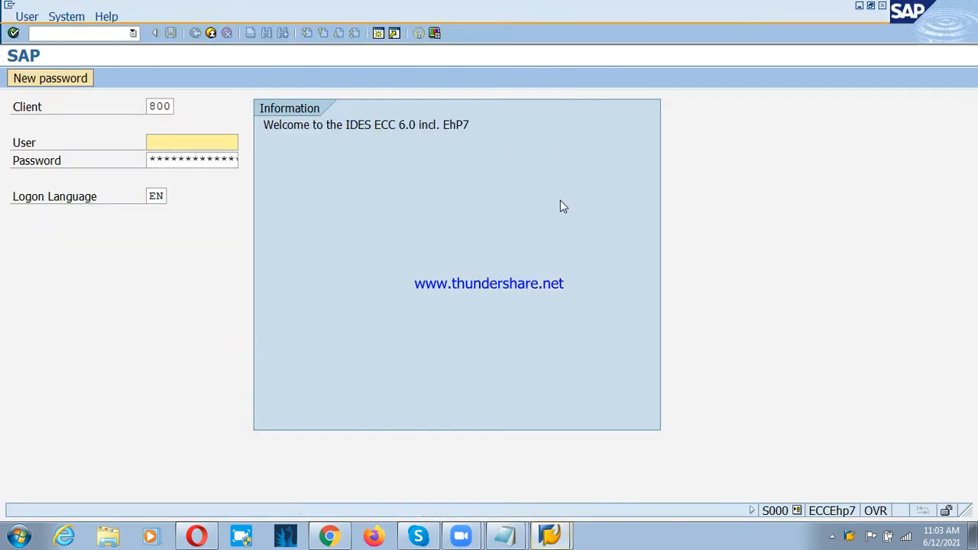
Step: Log on to SAP client 800 with the user ID and the account password
click(220, 144)
click(207, 181)
key(BackSpace)
text(17fun61)
key(Tab)
text(*******)
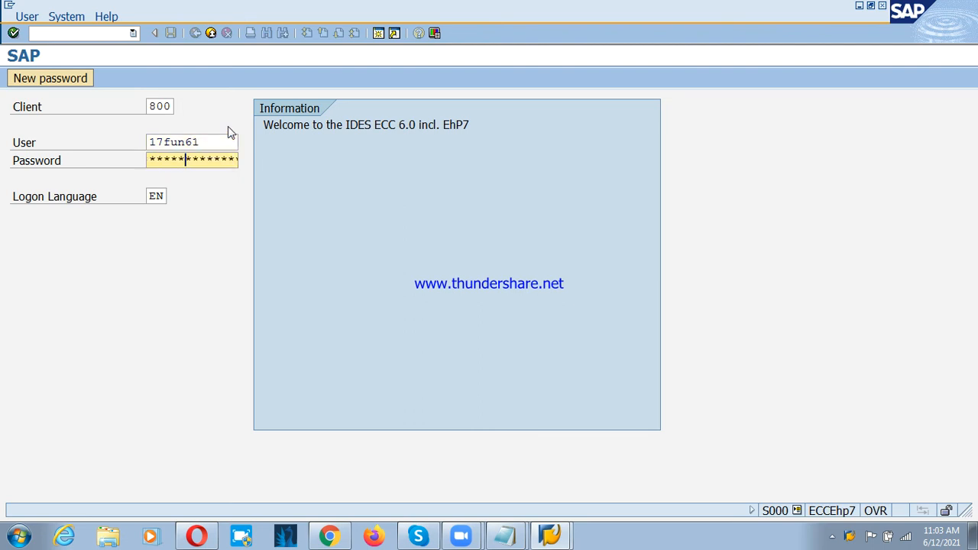
text(*)
key(Return)
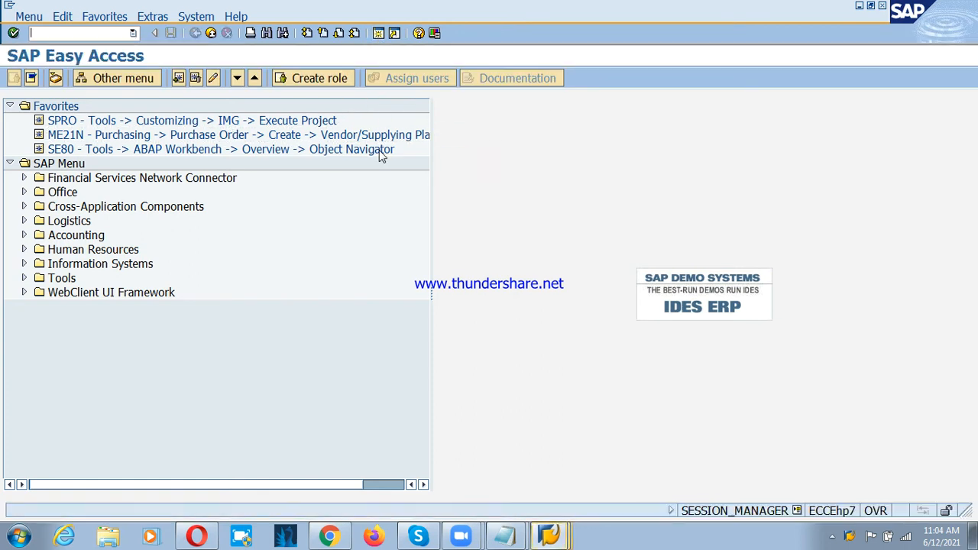
Step: Open the SAP reference IMG through the SPRO favorite and display a narrow Additional information column beside the structure
double_click(99, 121)
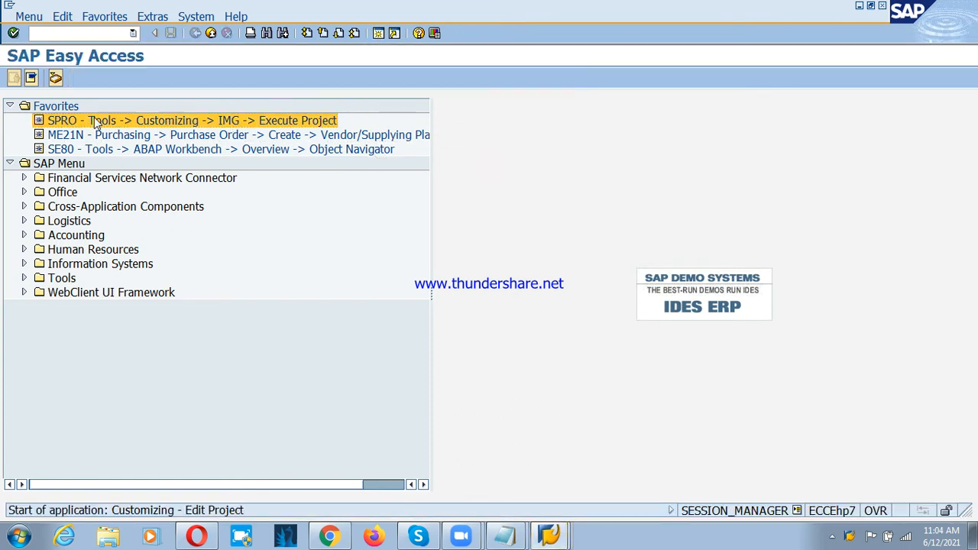
click(58, 80)
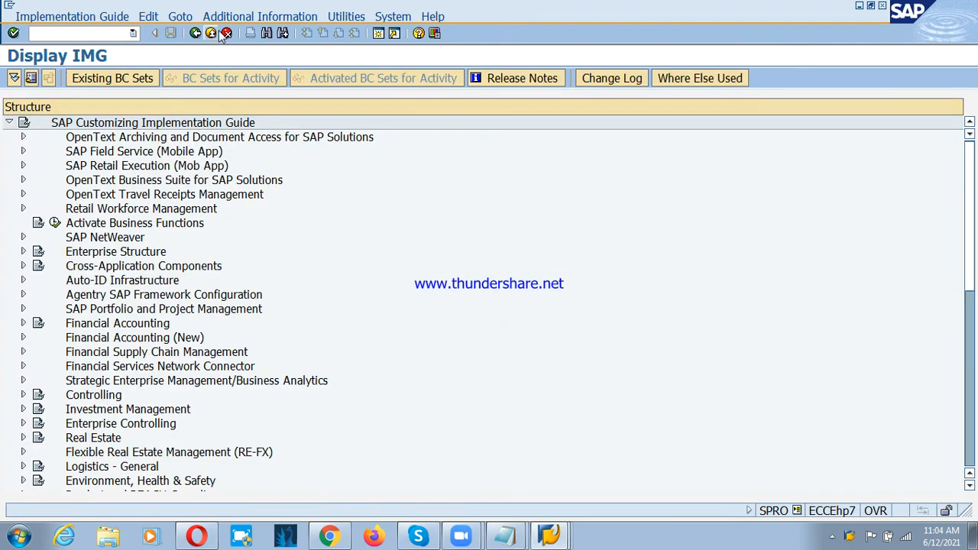
click(260, 16)
mouse_move(359, 33)
mouse_move(396, 50)
click(573, 65)
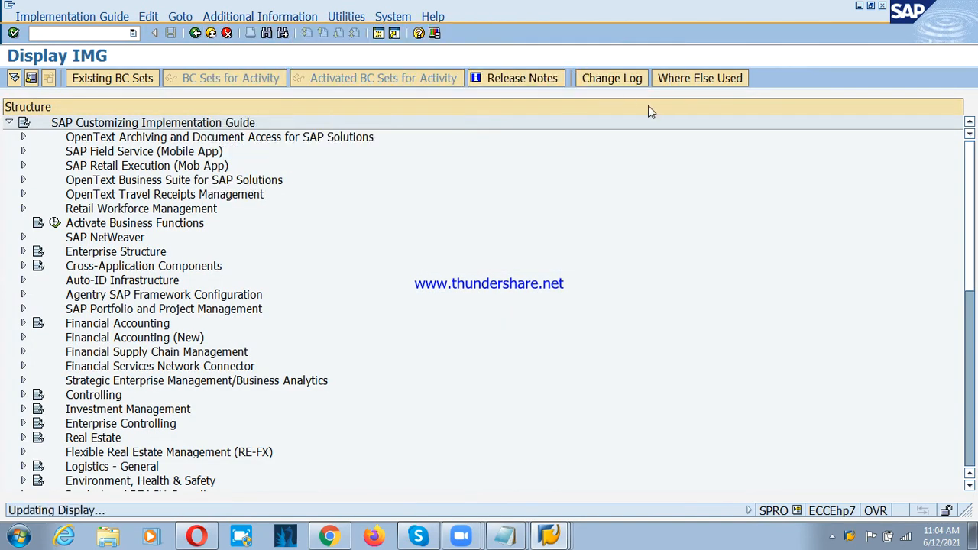
drag(634, 107, 701, 107)
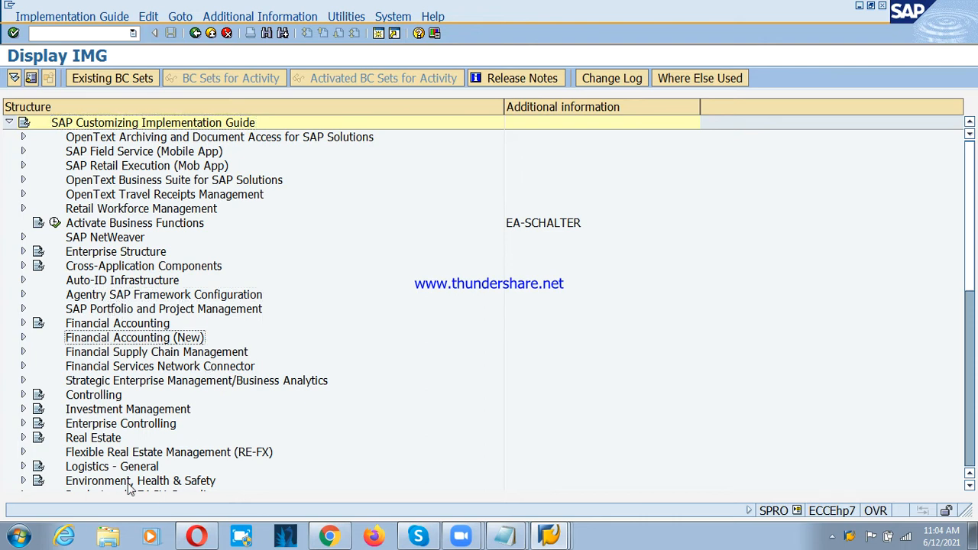
Step: Open Maintain Company Codes for Materials Management under Logistics - General, Material Master, Basic Settings in the IMG
click(21, 467)
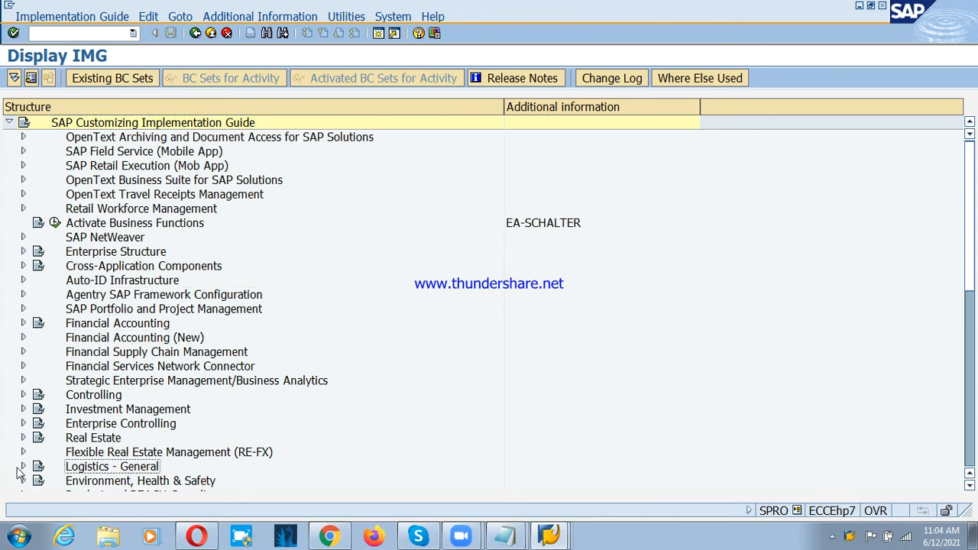
scroll(133, 277, up, 1)
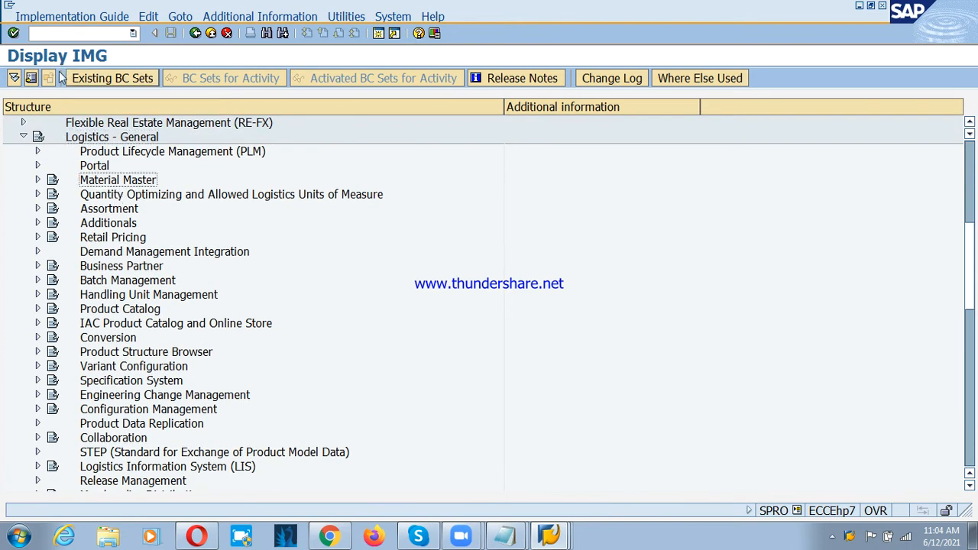
scroll(130, 195, up, 1)
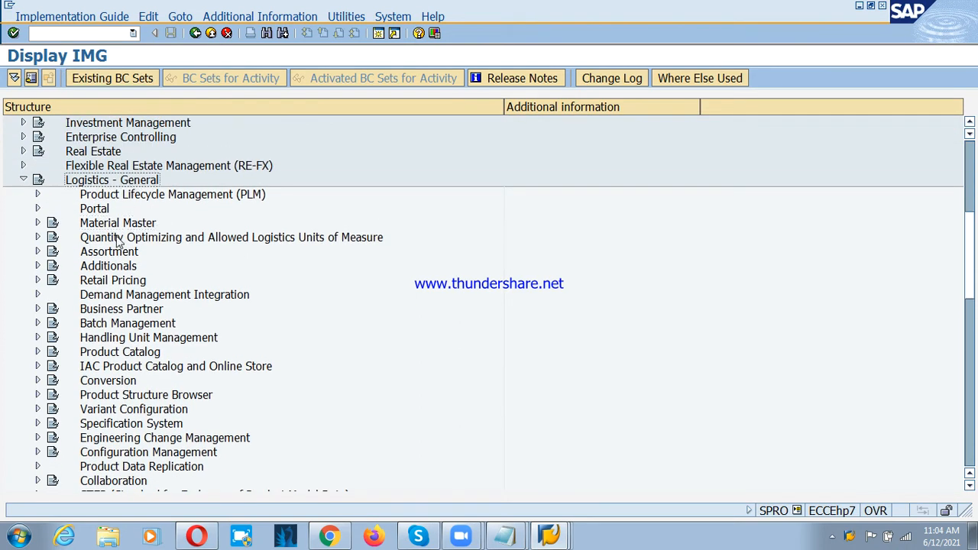
click(37, 222)
click(138, 267)
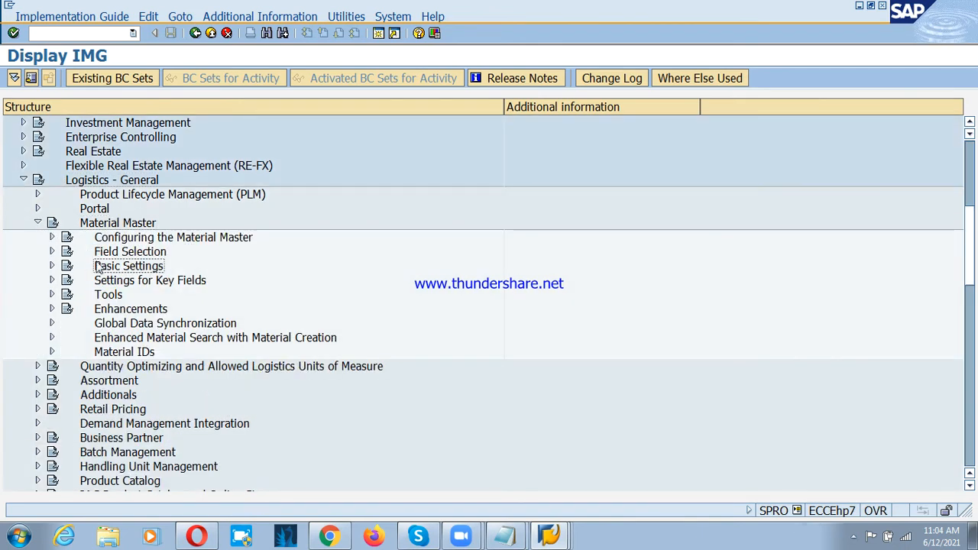
click(52, 266)
click(149, 285)
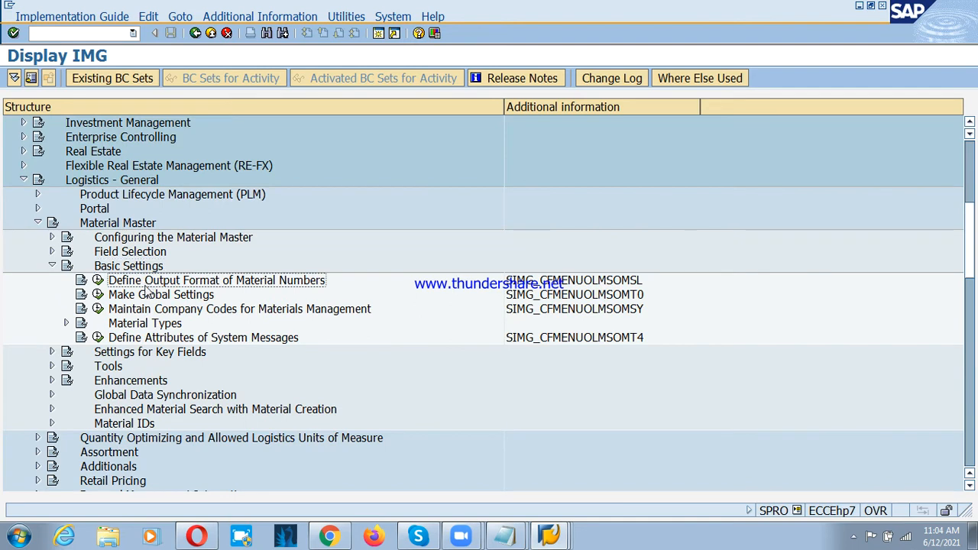
click(153, 313)
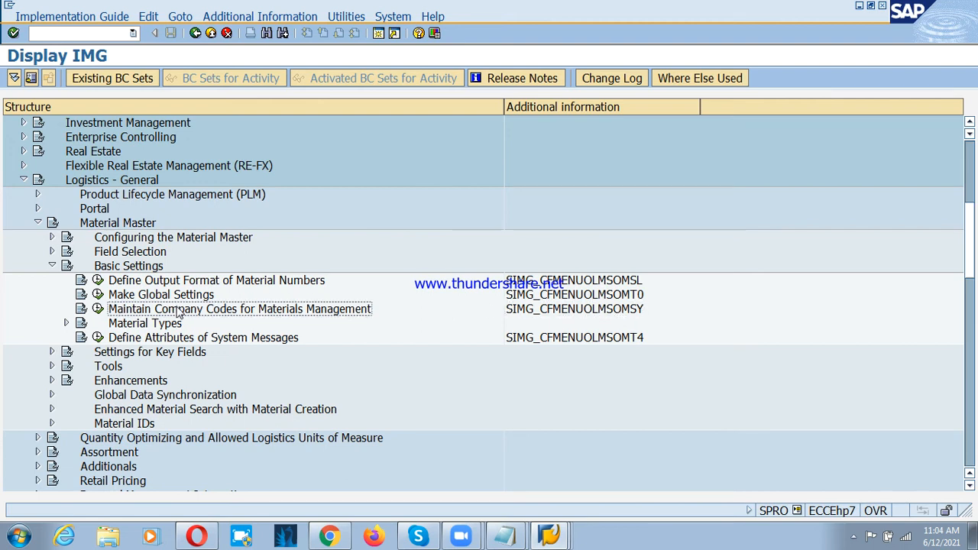
click(98, 310)
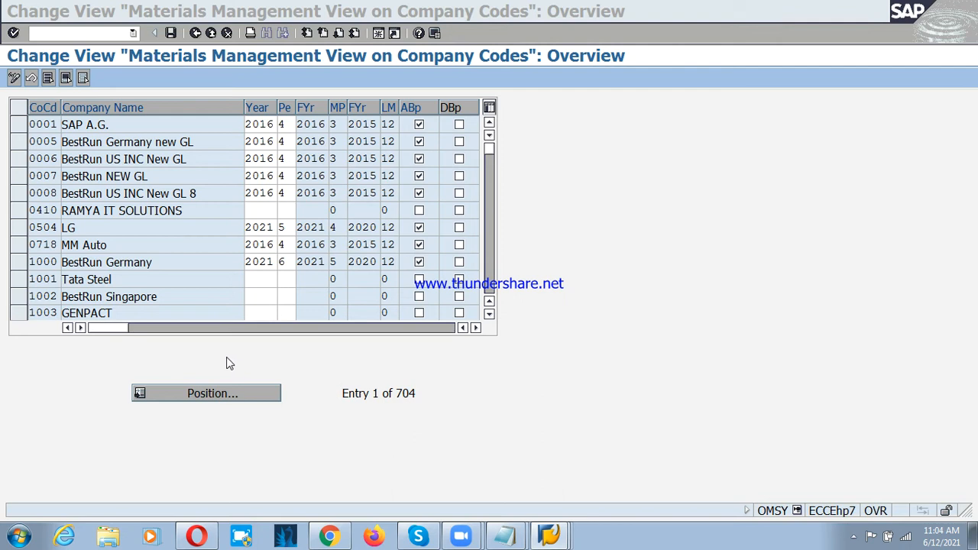
Step: Position the company code list on PSD and select the Pepsi Soft Drinks row
click(189, 393)
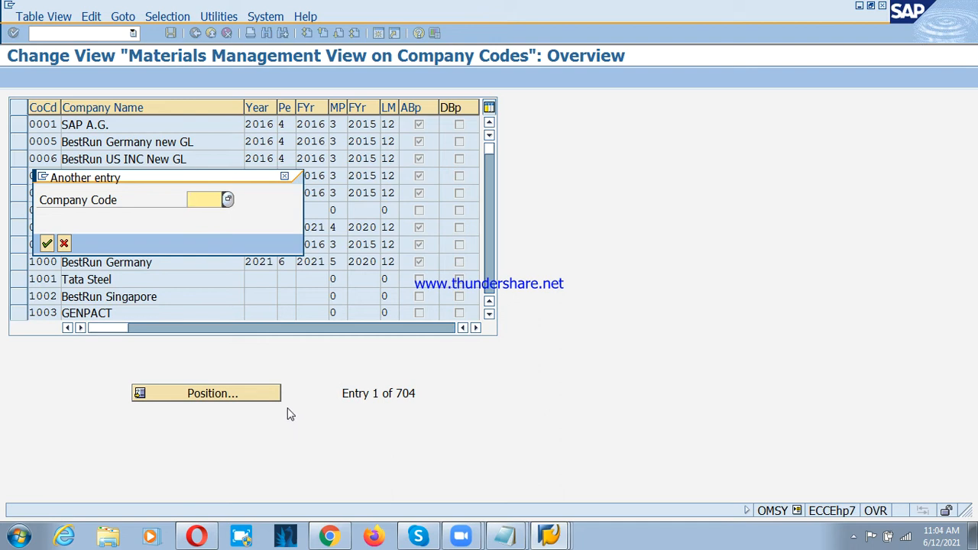
text(psd)
key(Return)
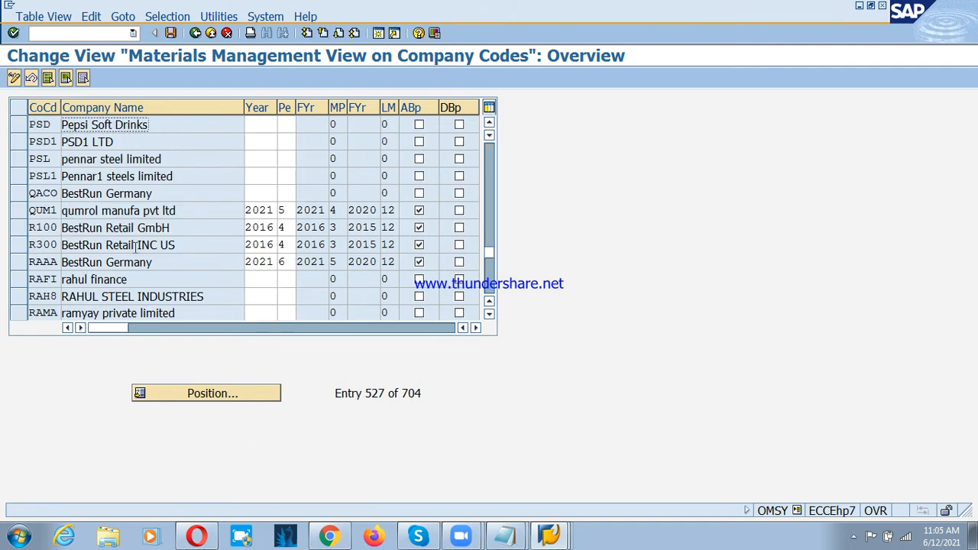
click(15, 128)
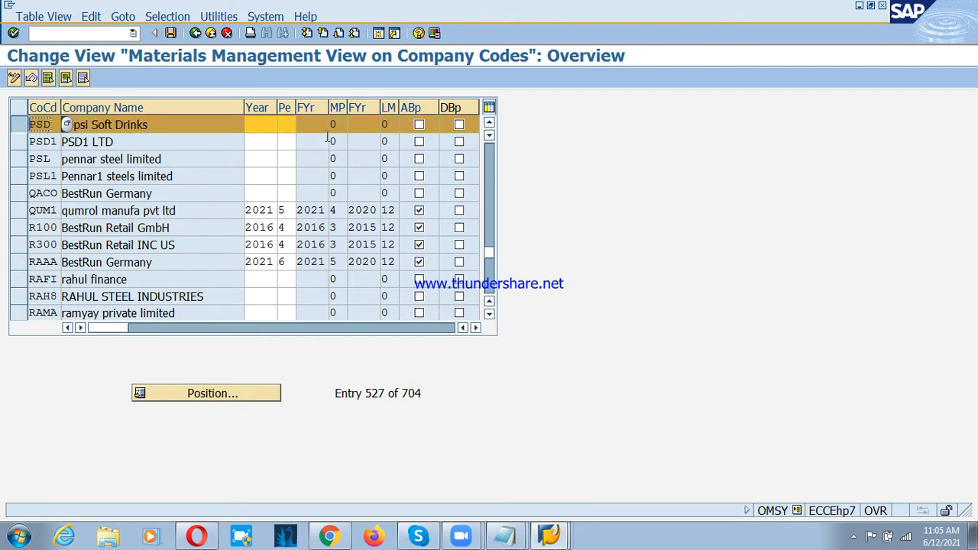
Step: Set the fiscal year to 2021 and the period to 3 for company code PSD
click(273, 129)
click(287, 130)
click(263, 130)
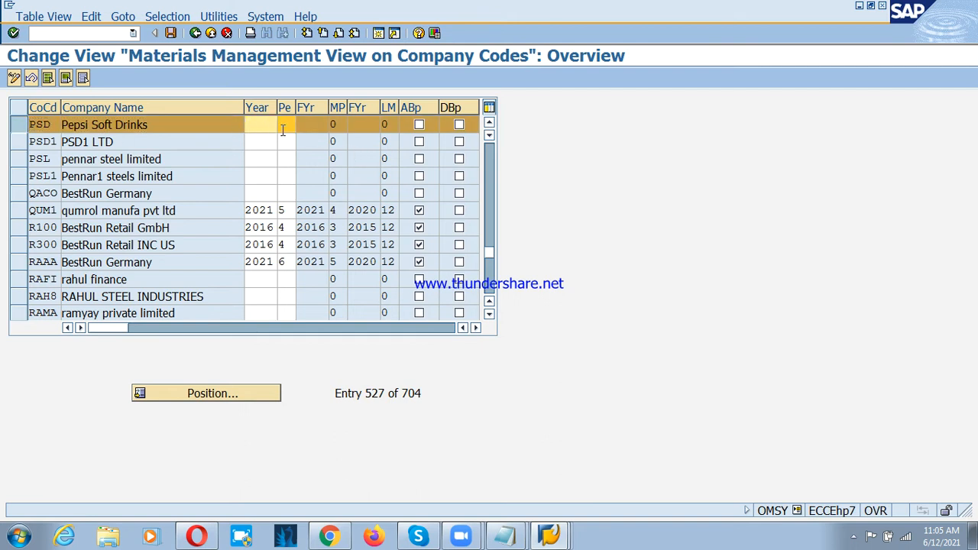
click(283, 130)
click(271, 124)
text(2021)
key(Left)
text(3)
key(Return)
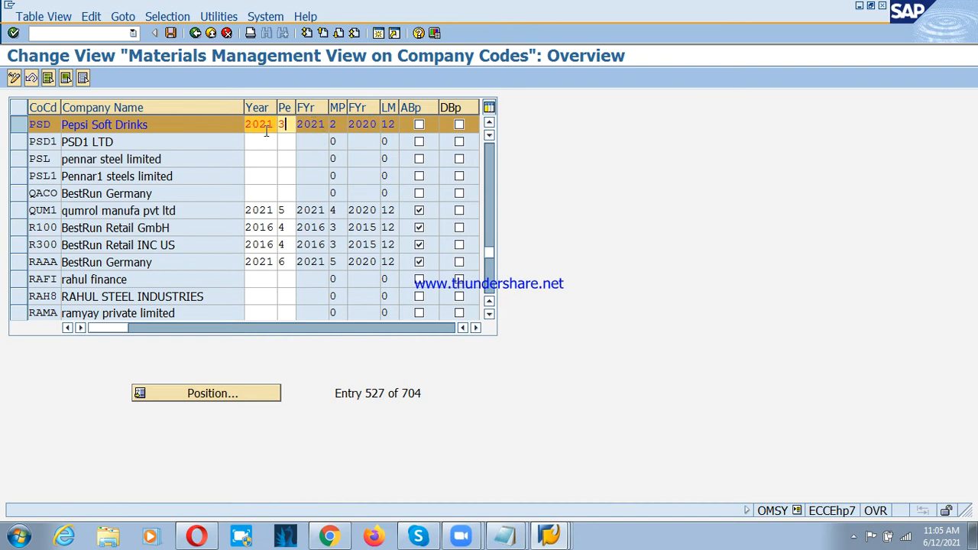
Step: Allow posting to the previous period for company code PSD and read the help for that indicator
click(419, 126)
key(ctrl+s)
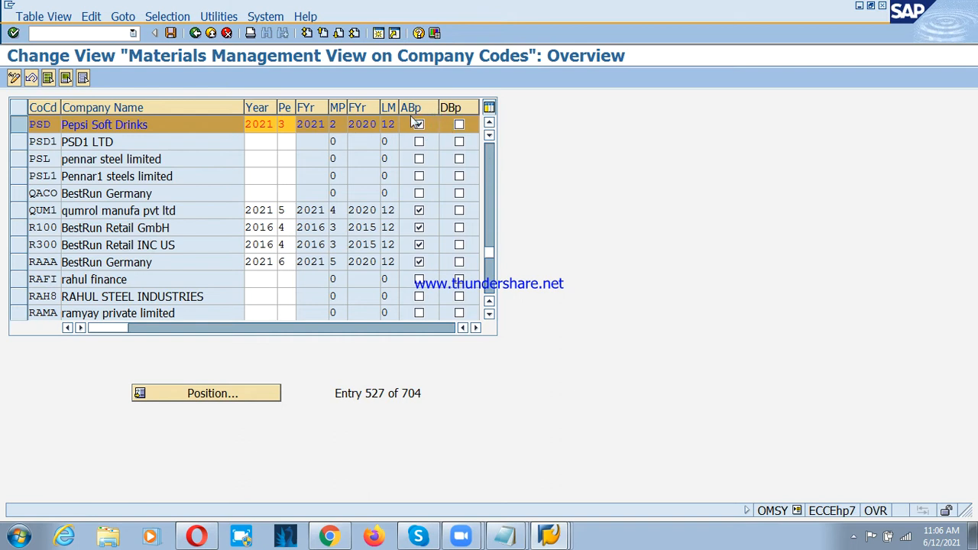
key(F1)
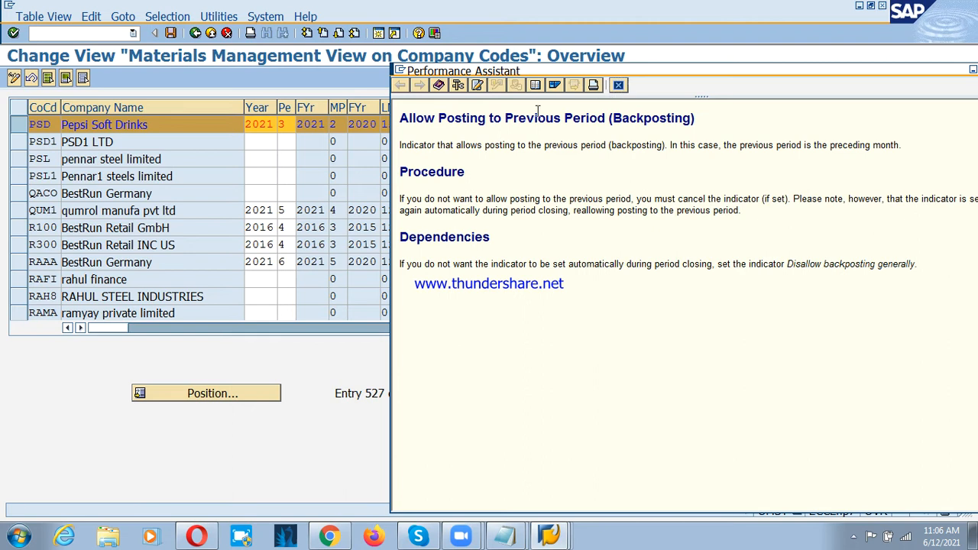
key(Escape)
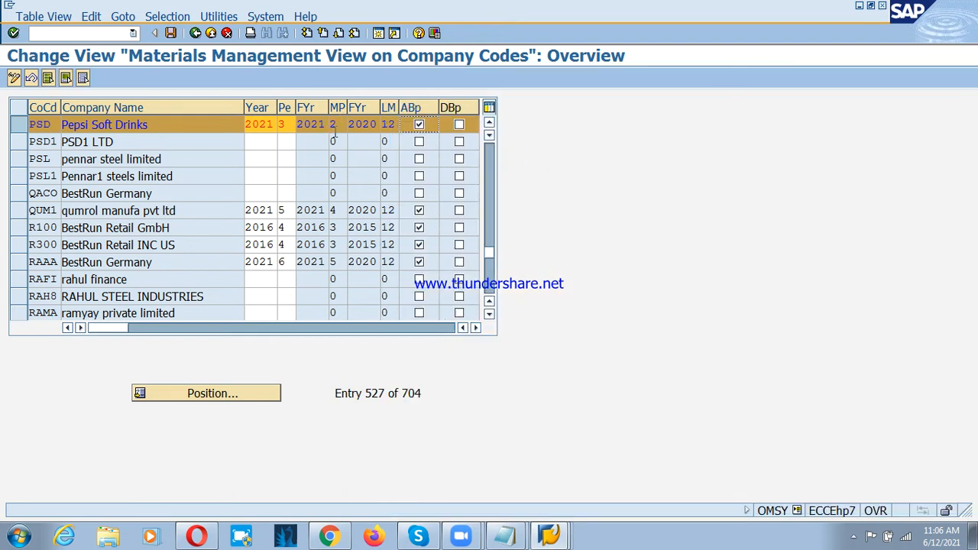
Step: Save the PSD period settings under customizing request EH7K901592 and return to the IMG structure
click(284, 126)
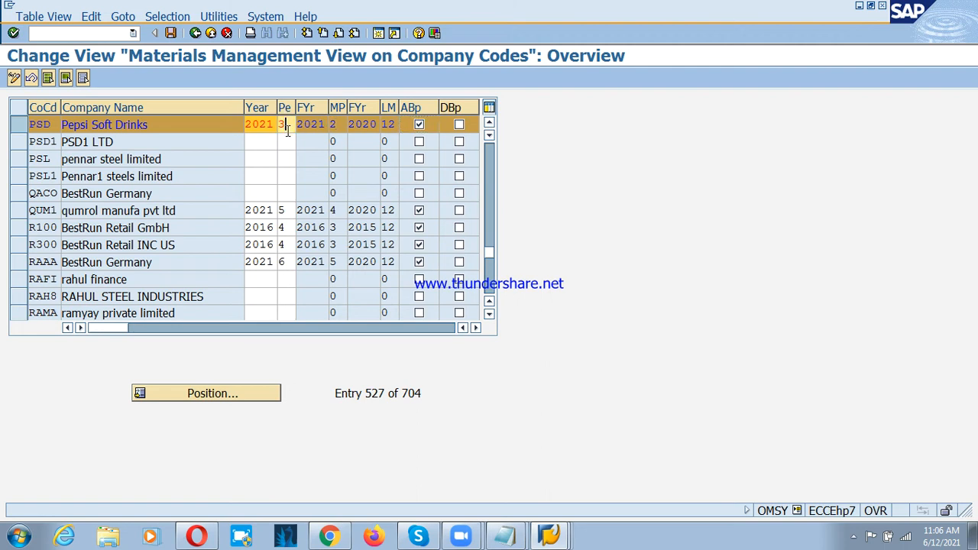
click(342, 126)
click(171, 33)
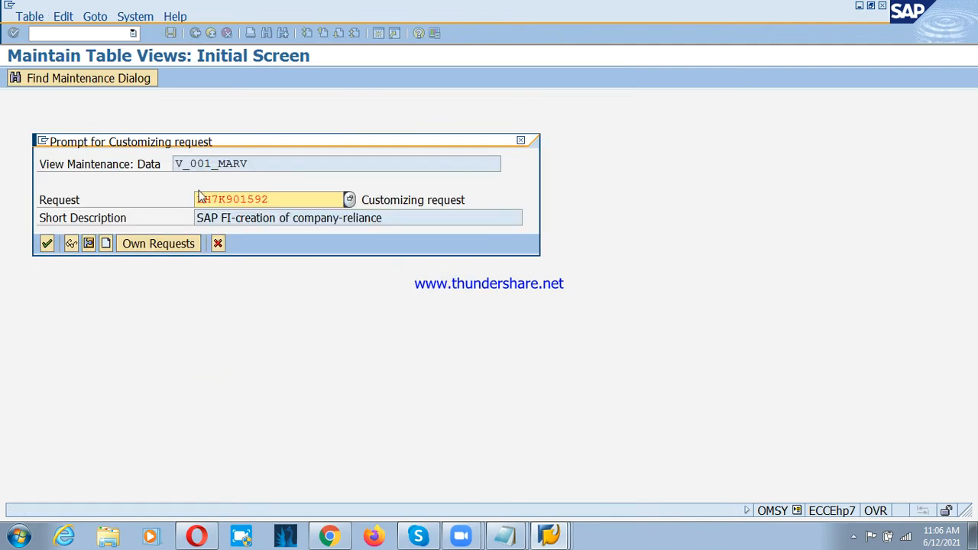
click(46, 242)
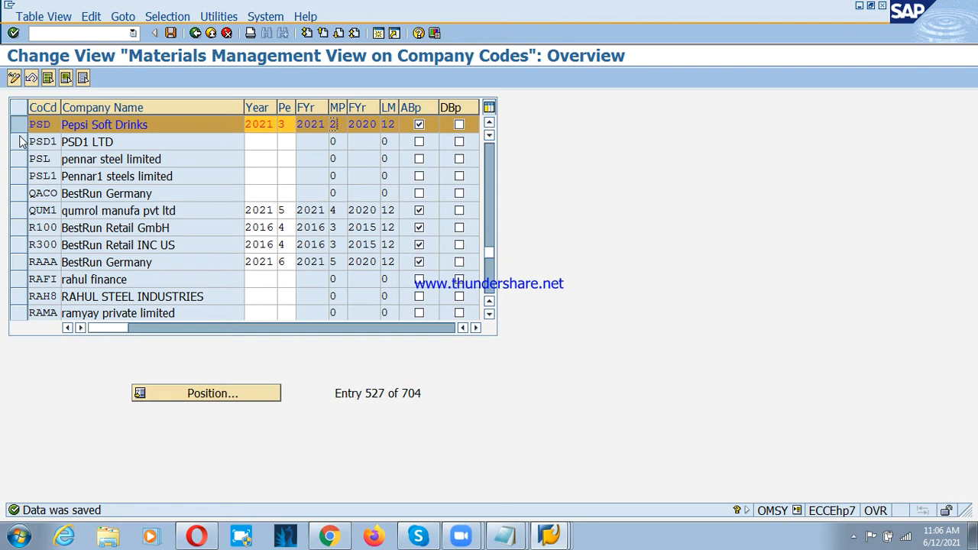
click(172, 34)
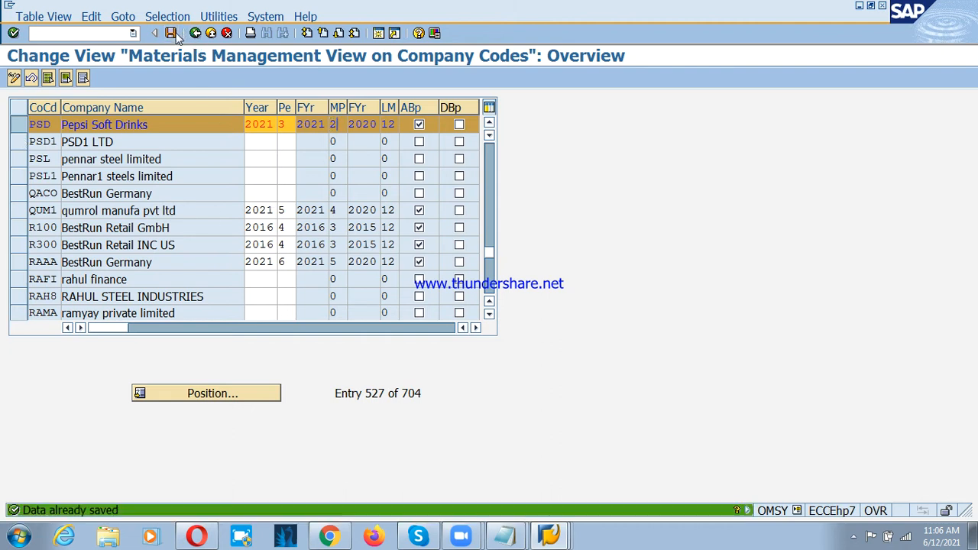
click(195, 33)
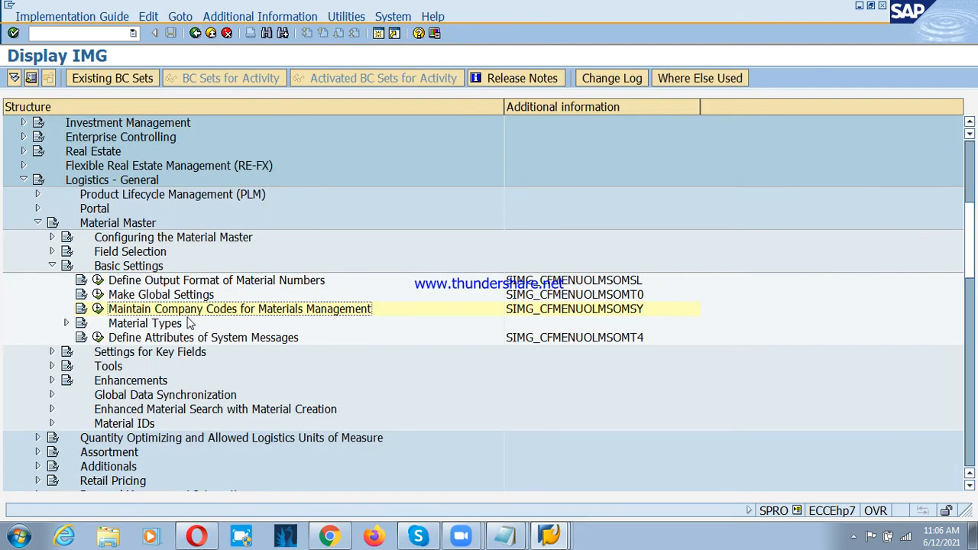
Step: Expand Material Types under Basic Settings in the IMG and select Define Attributes of Material Types
click(164, 324)
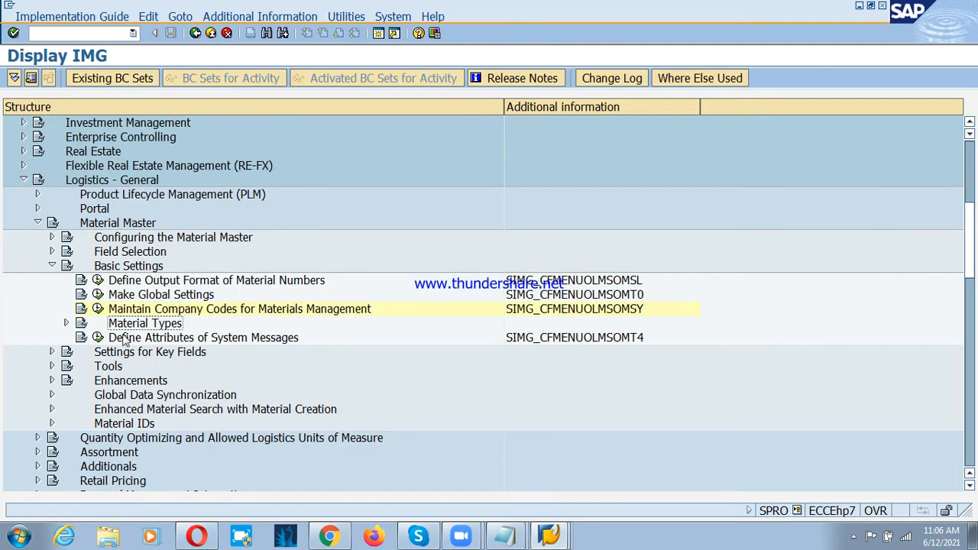
click(66, 323)
click(149, 338)
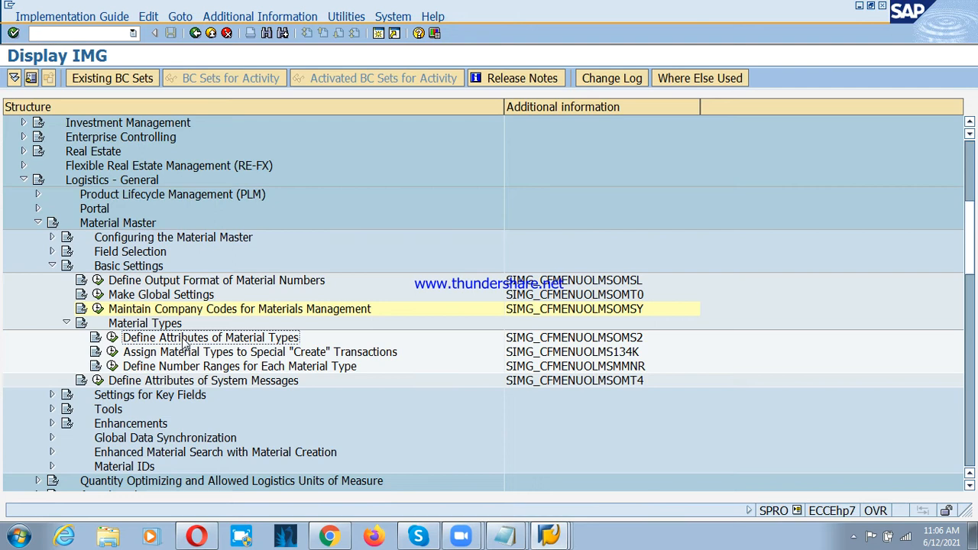
Step: Switch to Zoom, start the personal meeting with computer audio, and share the screen
click(482, 9)
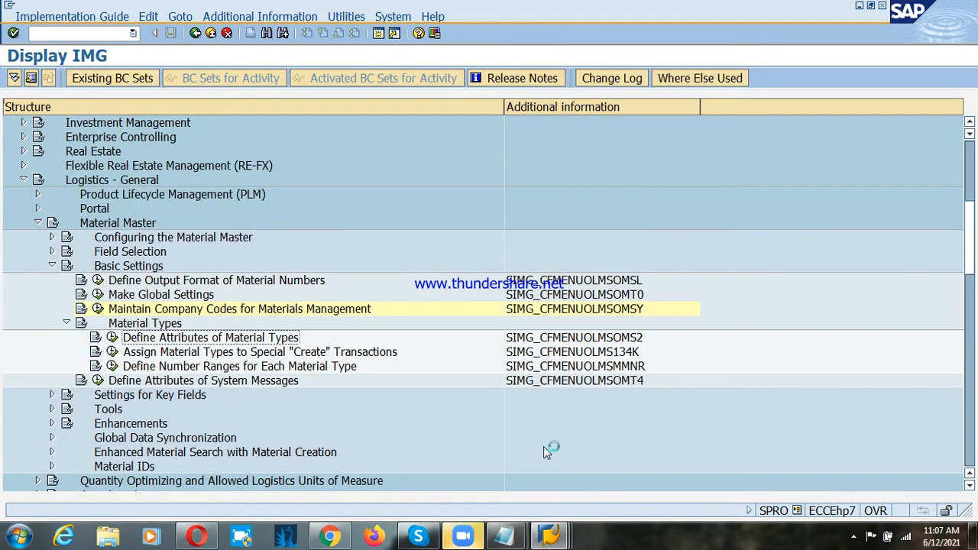
click(466, 535)
click(543, 189)
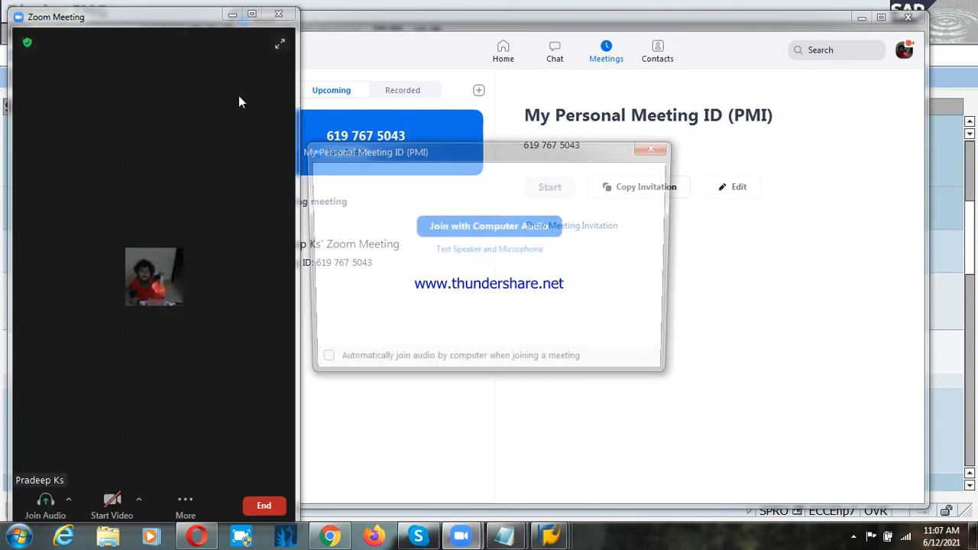
click(489, 227)
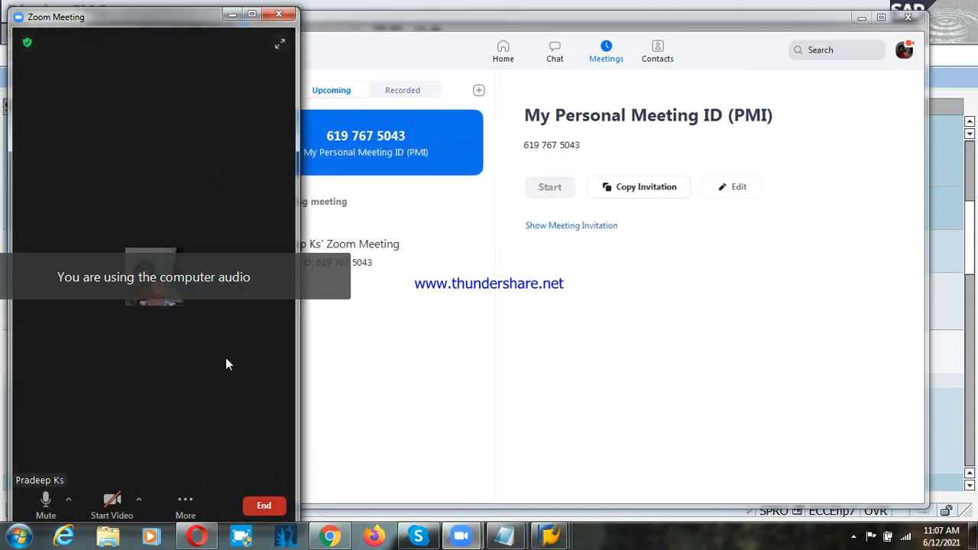
click(861, 18)
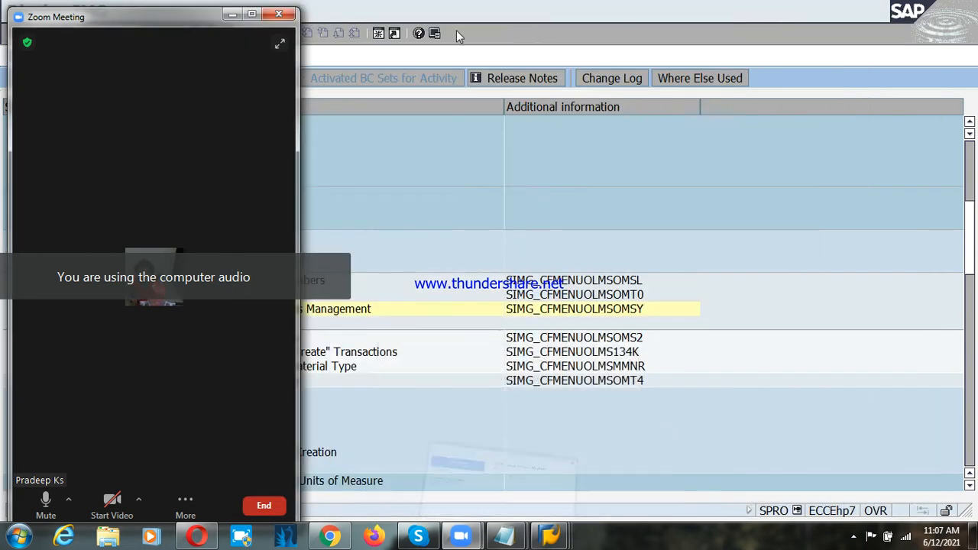
click(252, 13)
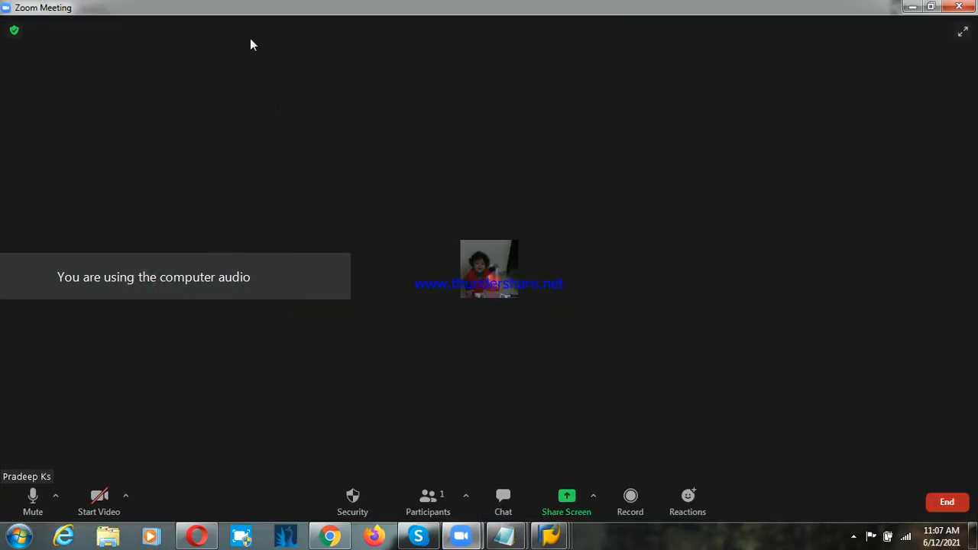
click(573, 503)
click(773, 464)
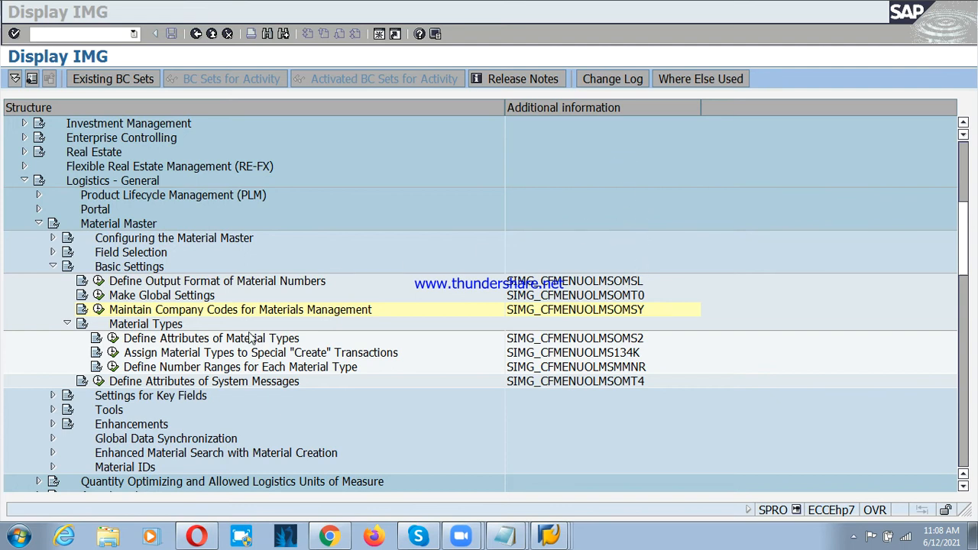
Step: Open Define Attributes of Material Types in the IMG and review the procurement and material type notes in Notepad
click(213, 342)
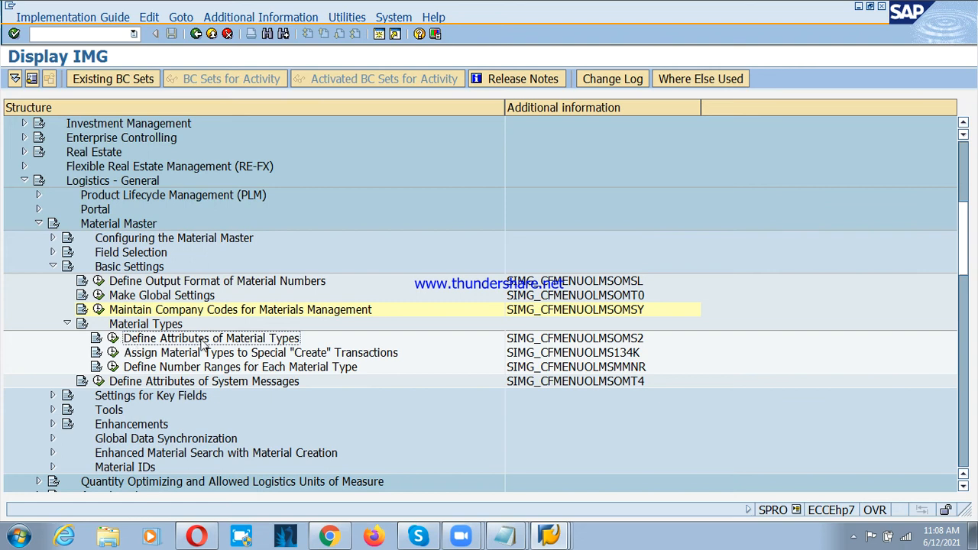
click(113, 338)
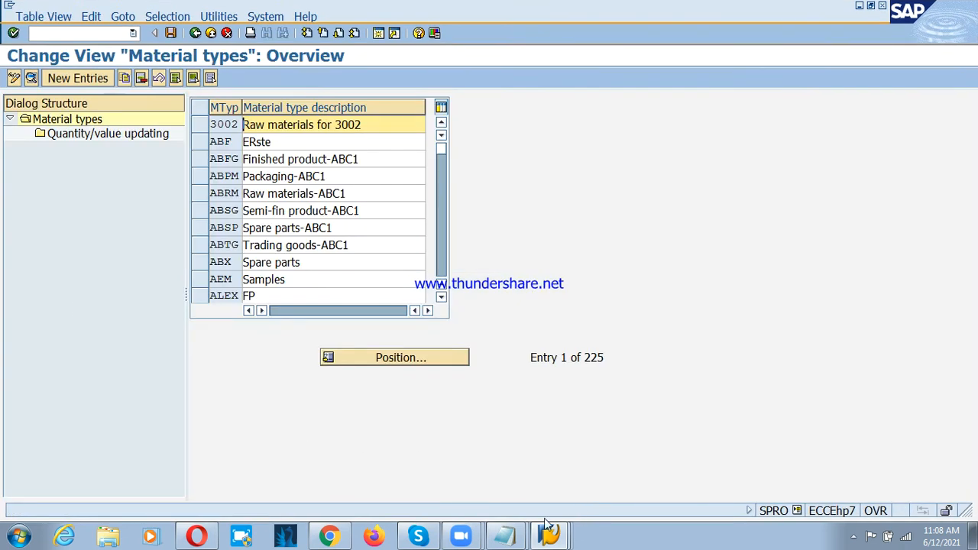
click(497, 541)
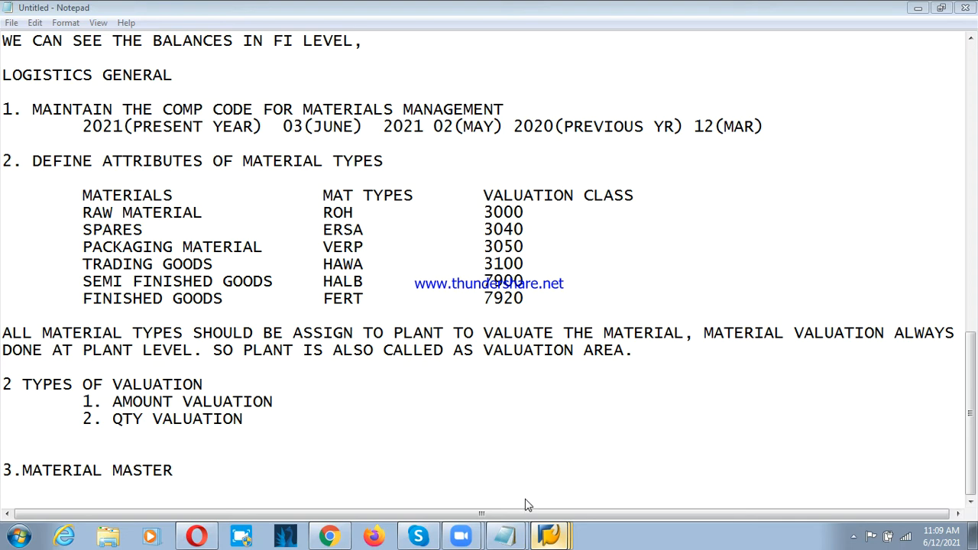
scroll(229, 229, up, 7)
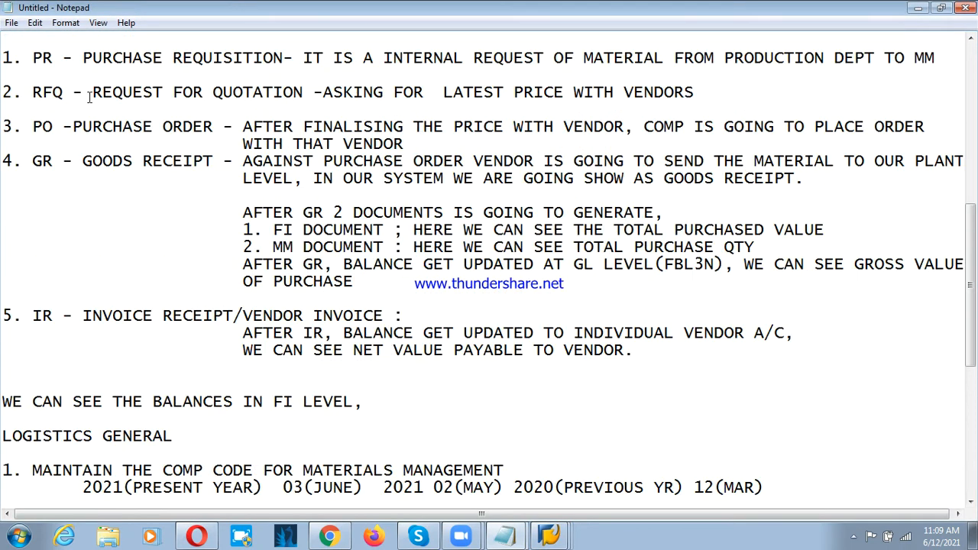
scroll(159, 256, up, 2)
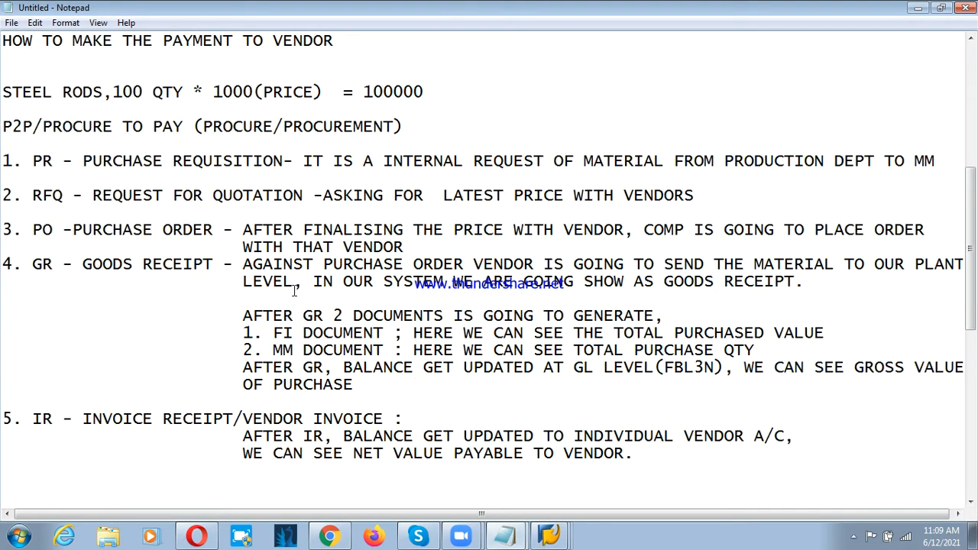
scroll(290, 298, down, 9)
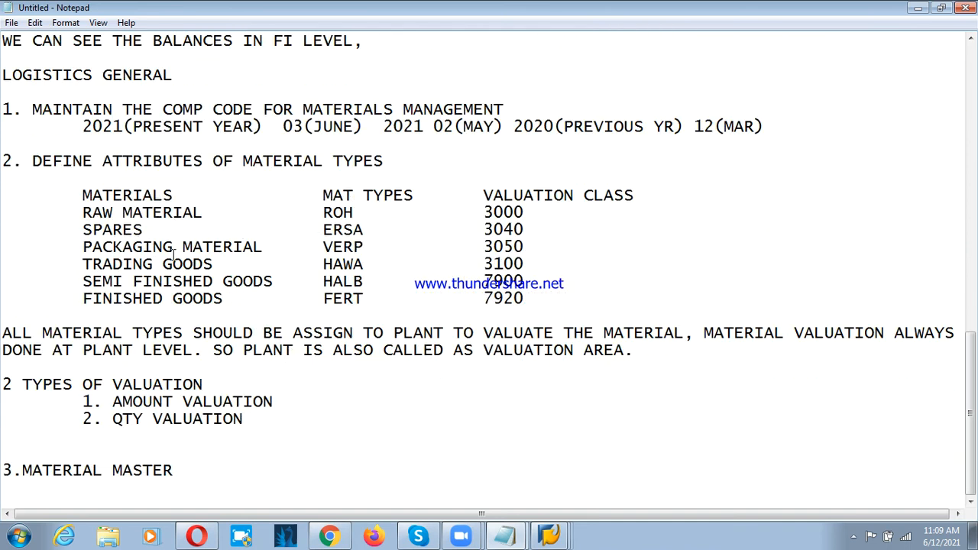
click(560, 539)
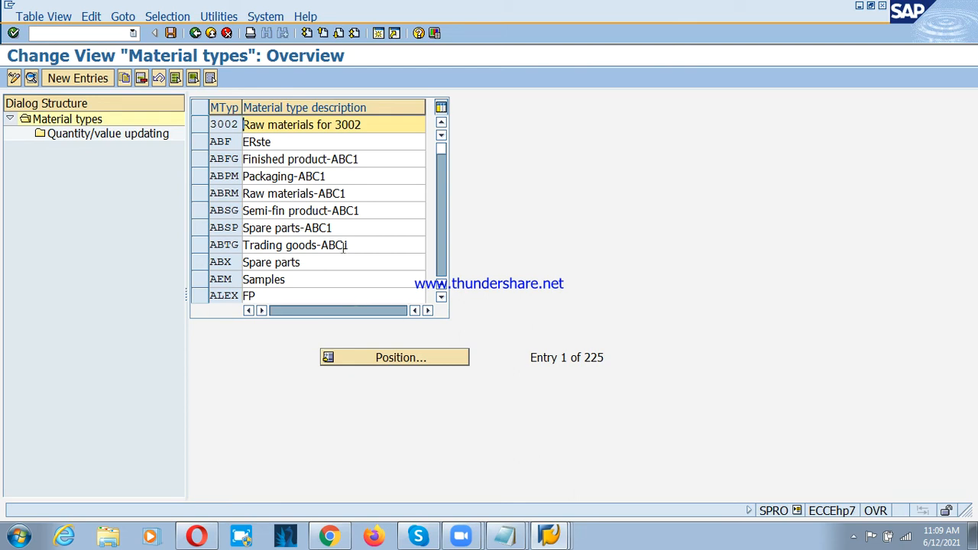
Step: Position the material types list on ROH, select the raw materials row and open its Quantity/value updating view
click(424, 360)
text(ROH)
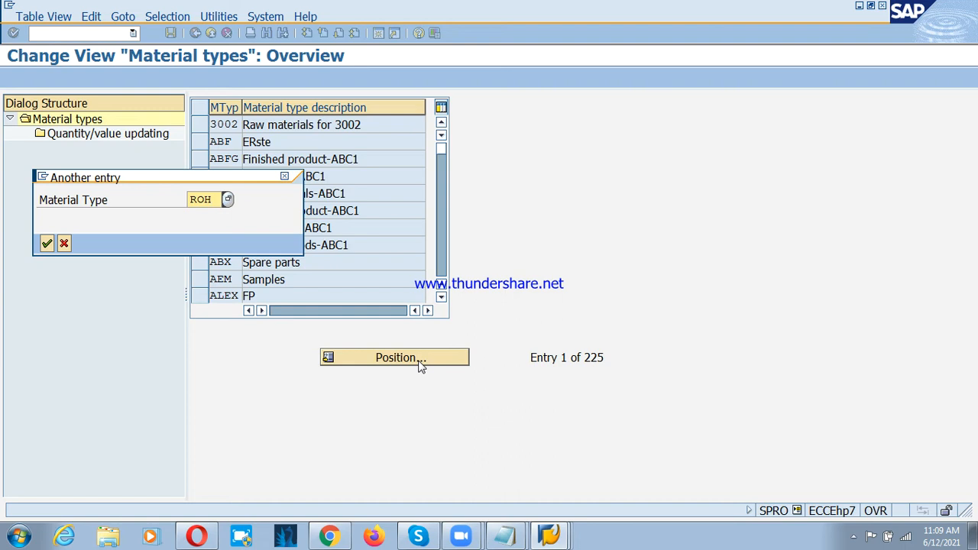
click(46, 243)
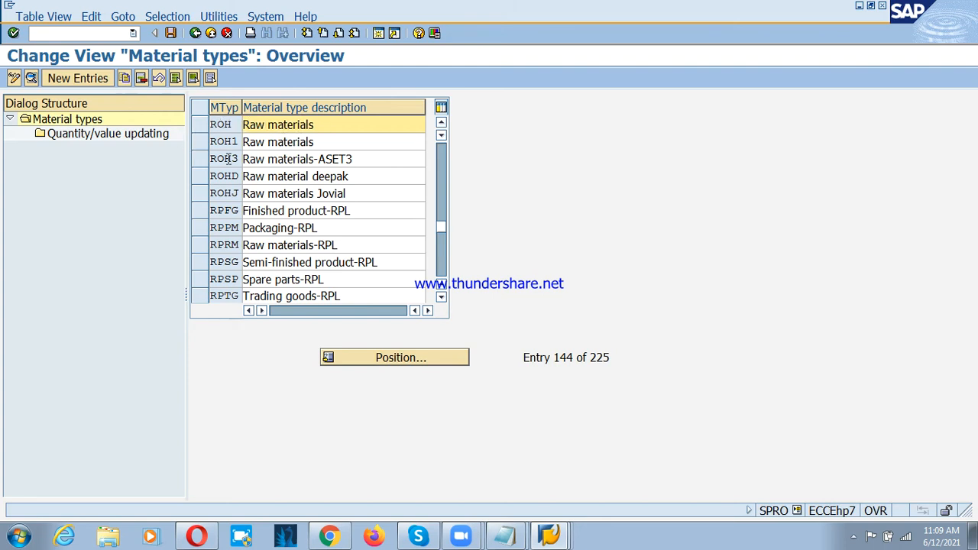
click(199, 125)
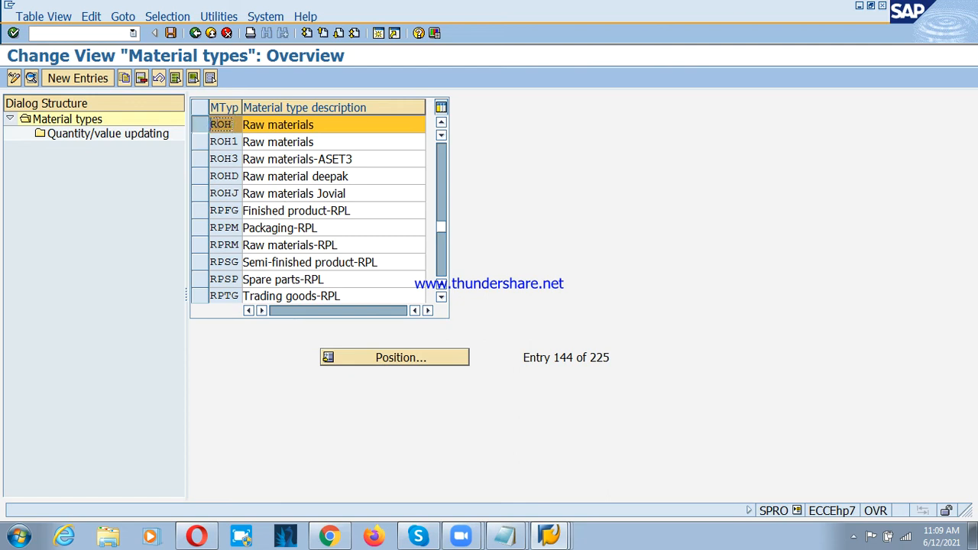
click(75, 137)
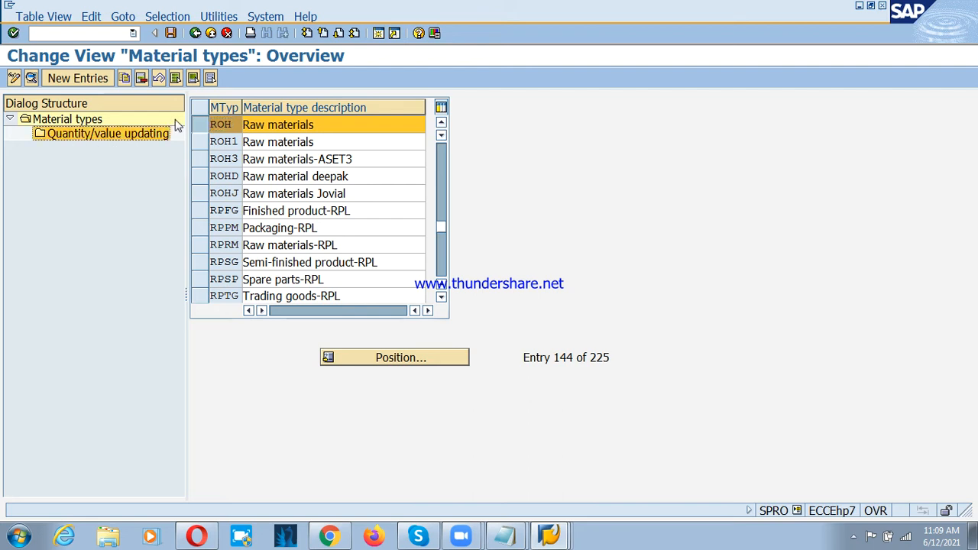
double_click(86, 135)
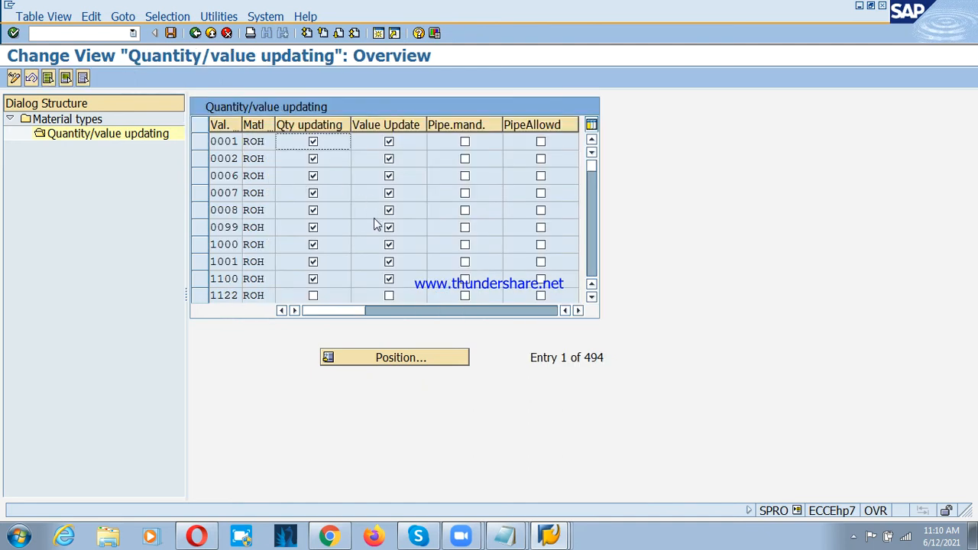
Step: Bring up entry positioning for the valuation areas, and look up plant psd with transaction OX10 in the other SAP session
click(416, 361)
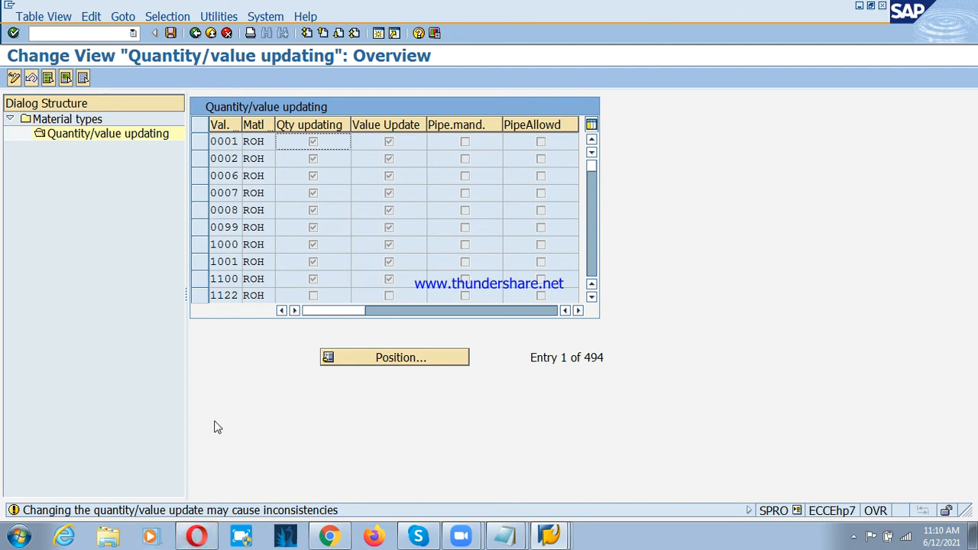
key(Return)
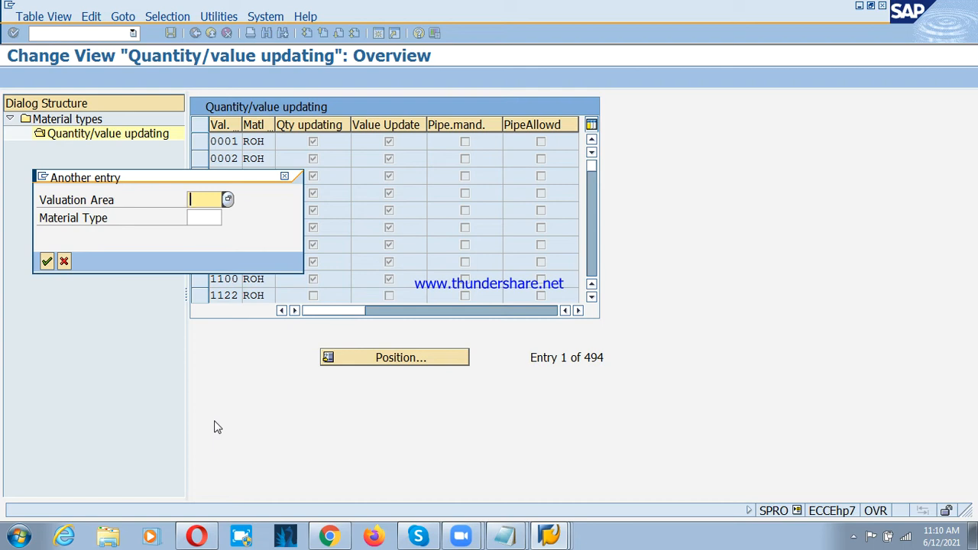
click(566, 541)
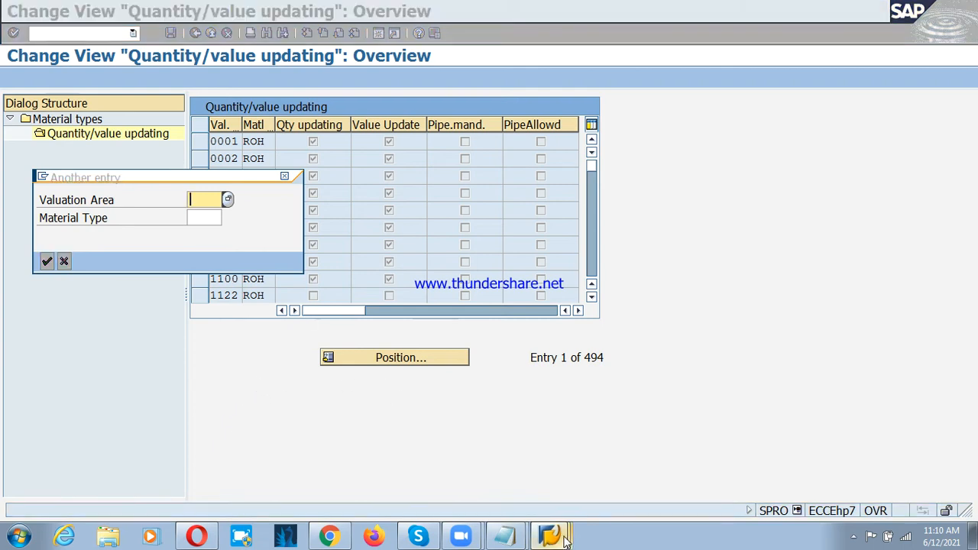
click(483, 481)
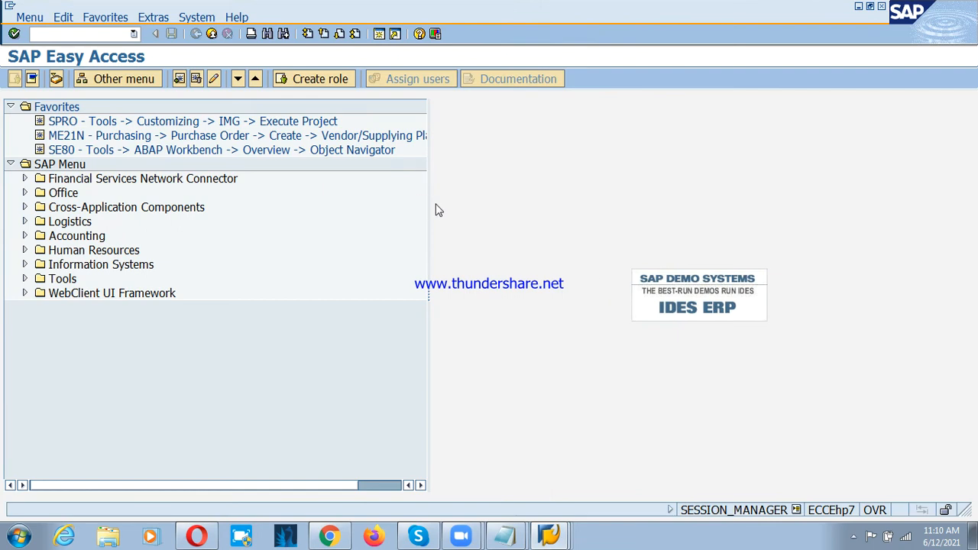
text(ox10)
key(Return)
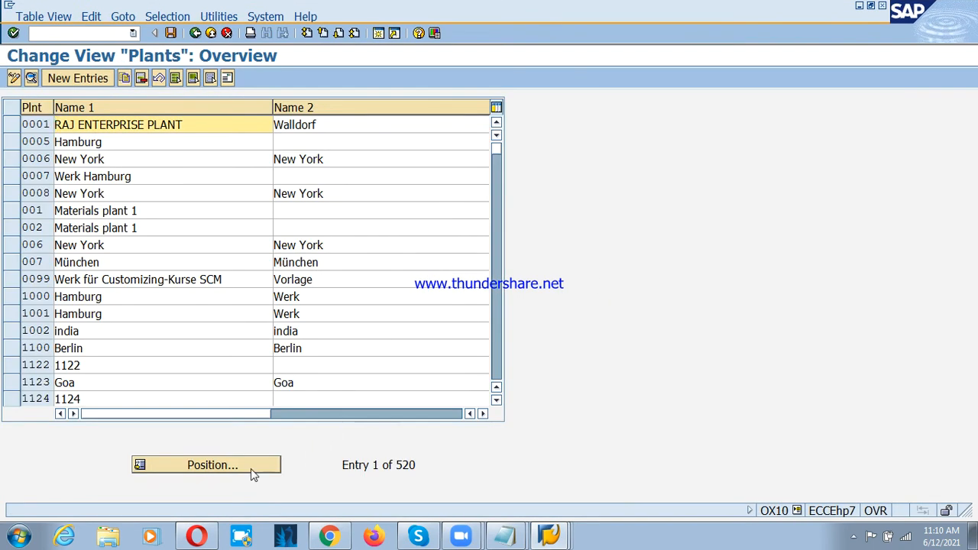
click(251, 468)
text(psd)
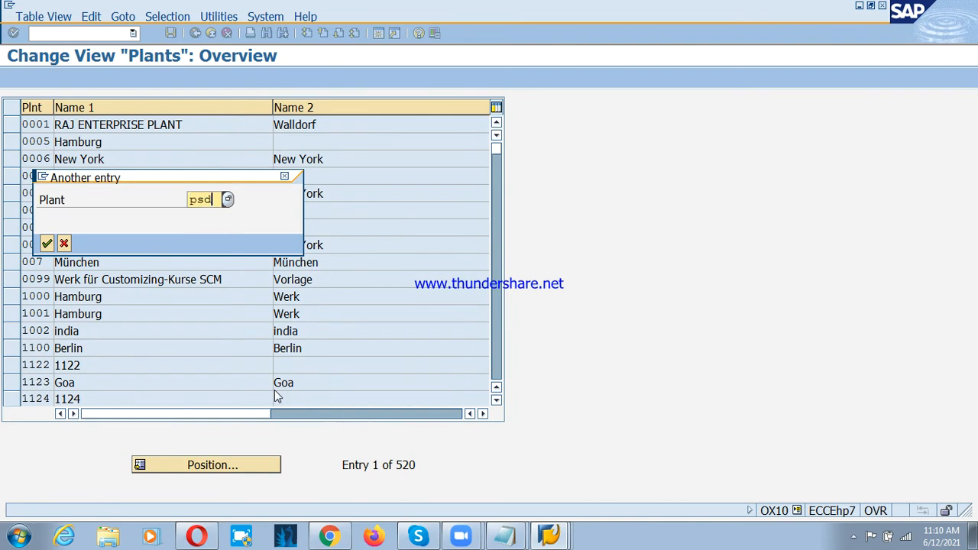
key(Return)
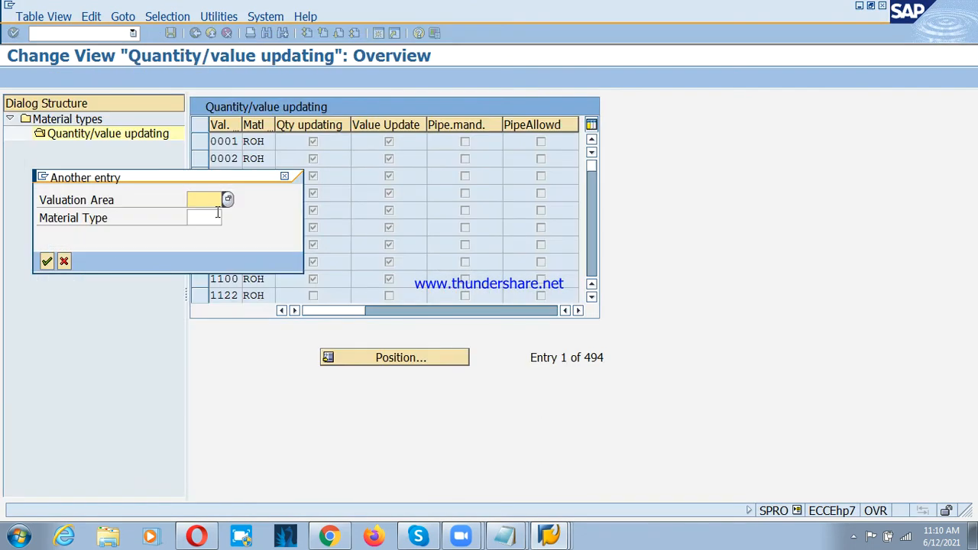
Step: Position the ROH list on valuation area PSP1 and enable both quantity updating and value updating for it
text(psp1)
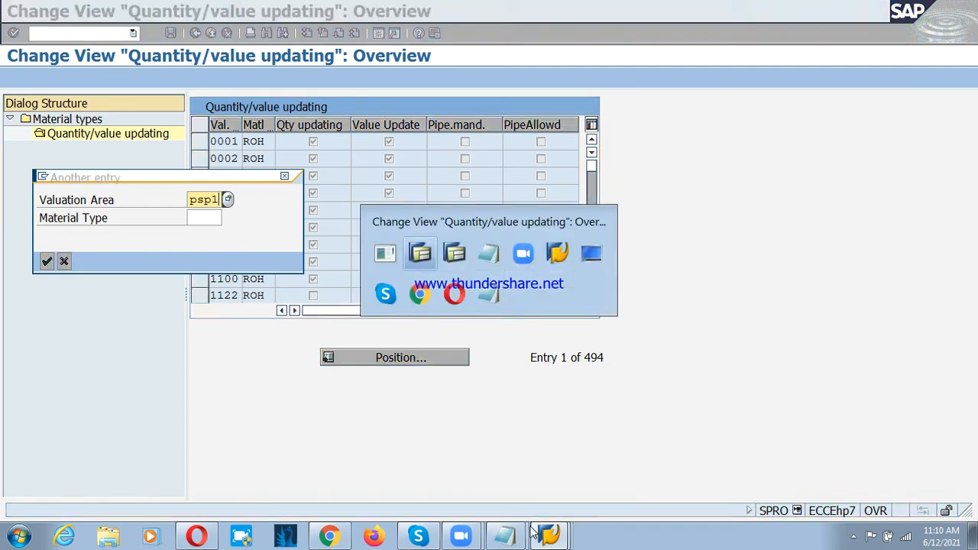
click(544, 486)
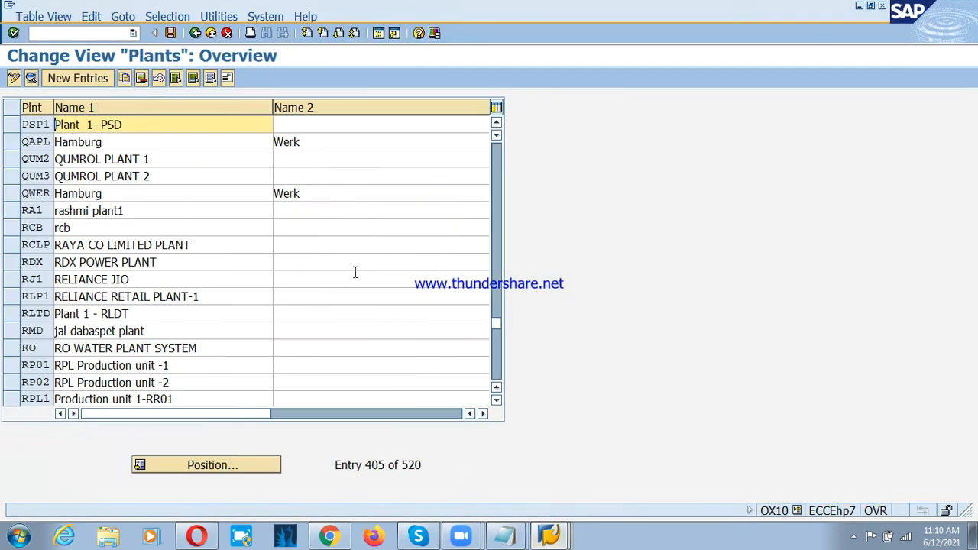
click(201, 32)
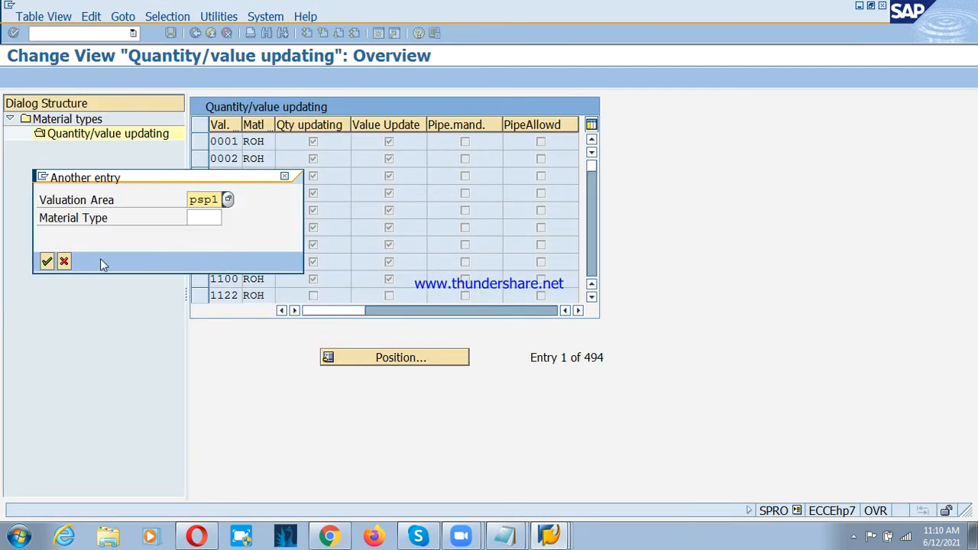
click(44, 259)
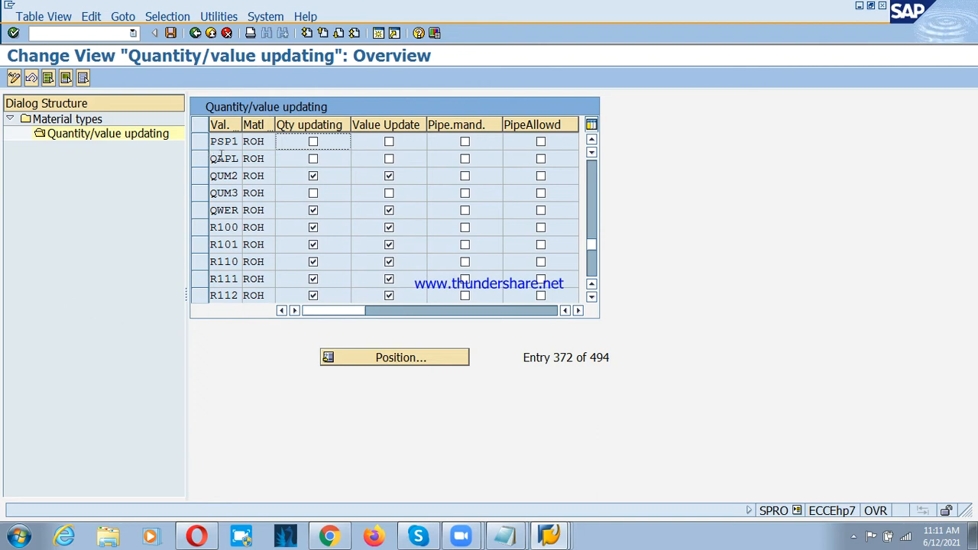
click(314, 143)
click(390, 143)
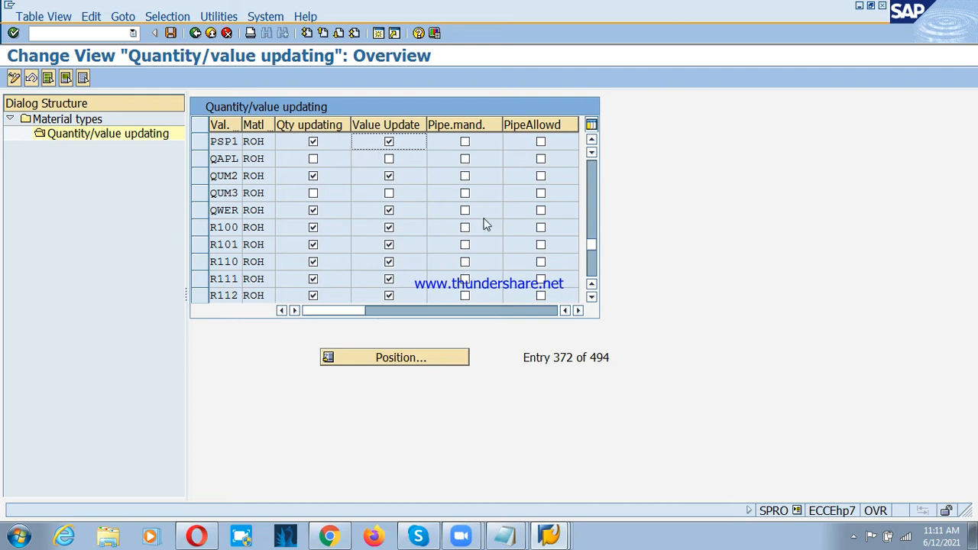
Step: Save the ROH quantity/value updating settings to the proposed customizing request and return to the material types overview
click(170, 33)
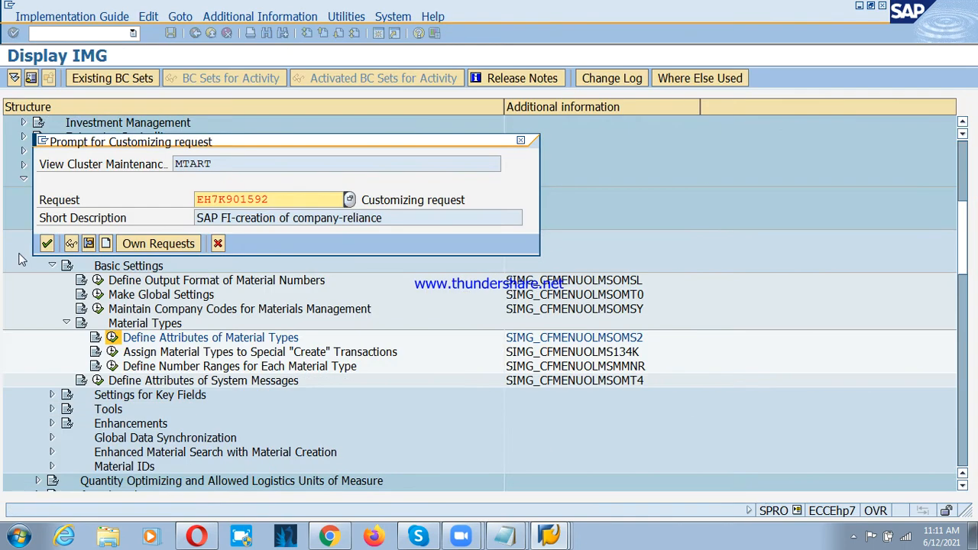
click(45, 246)
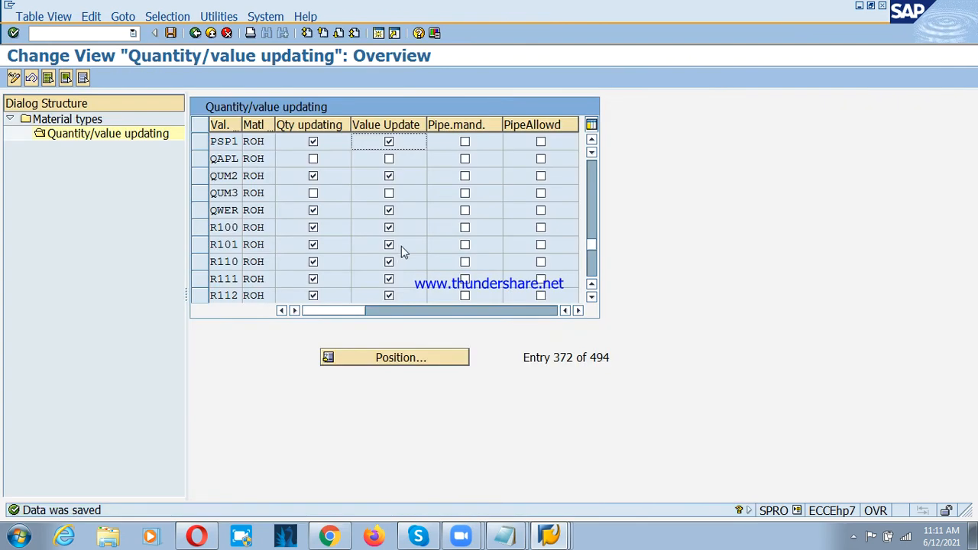
click(195, 33)
Step: Position the material types list on FERT, select the finished product row and open its Quantity/value updating view
click(390, 359)
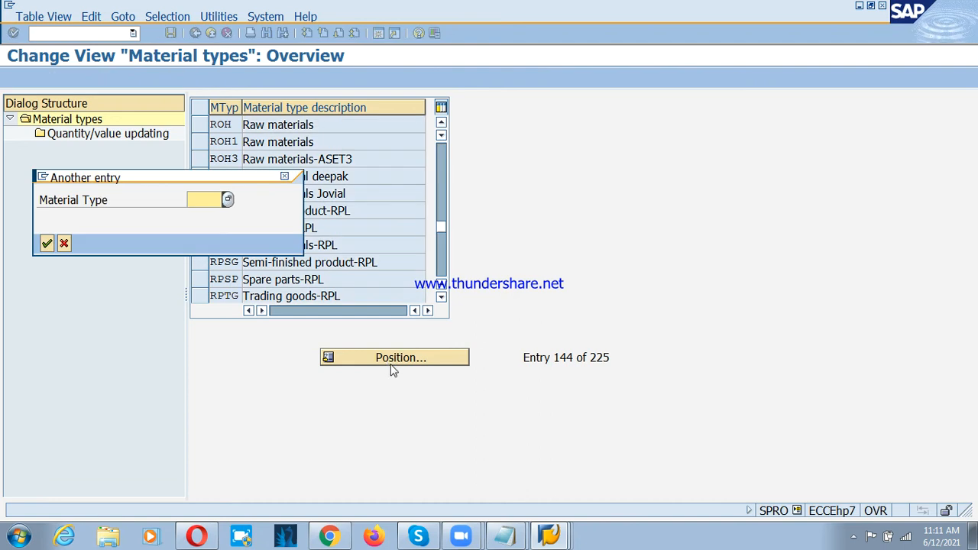
text(FERT)
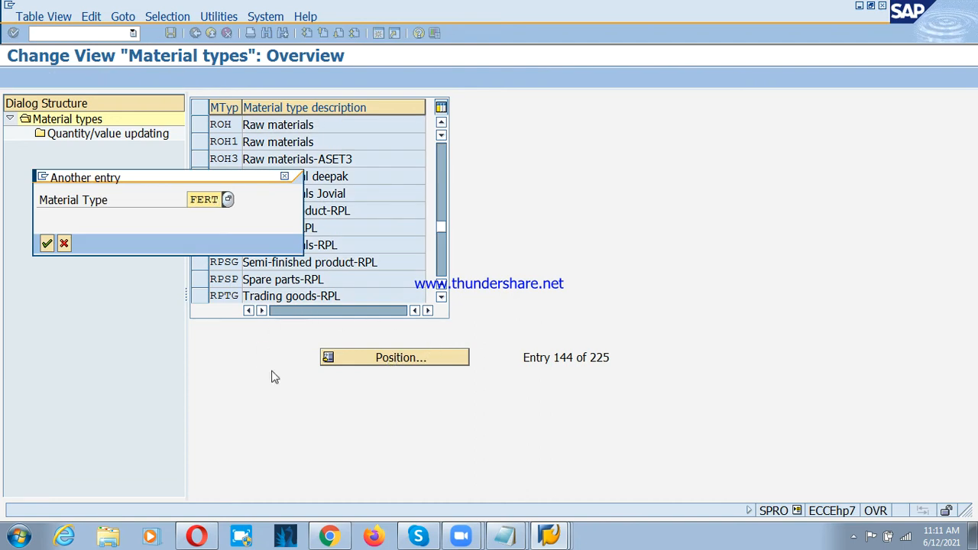
click(46, 243)
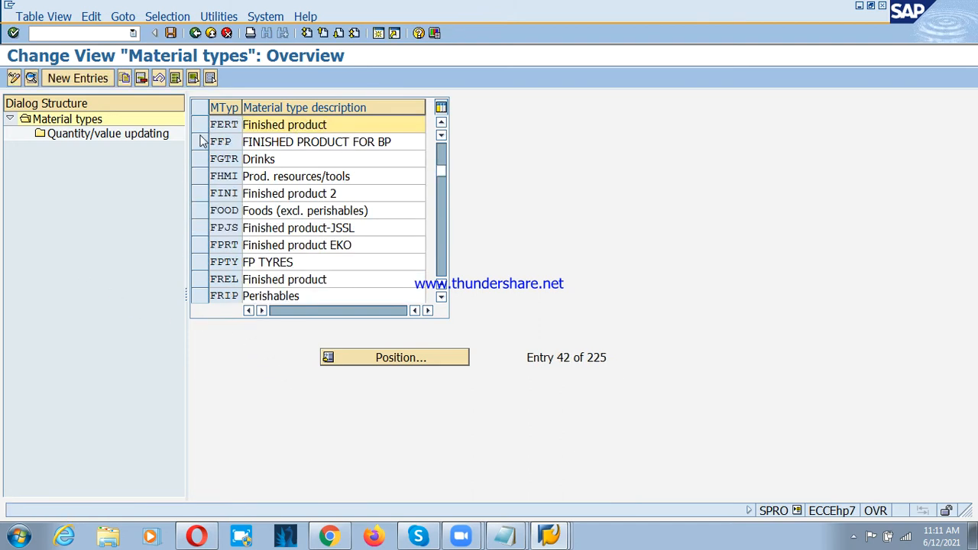
click(241, 123)
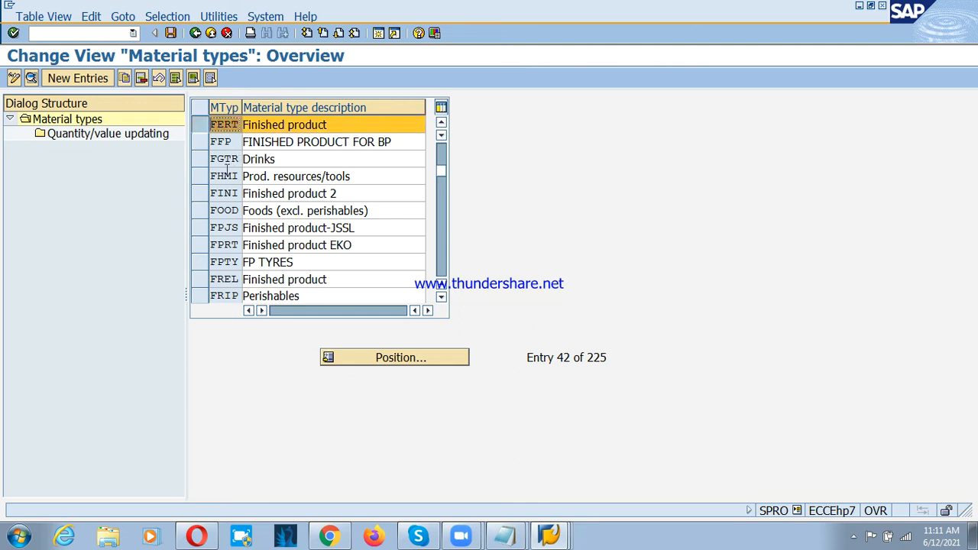
click(101, 134)
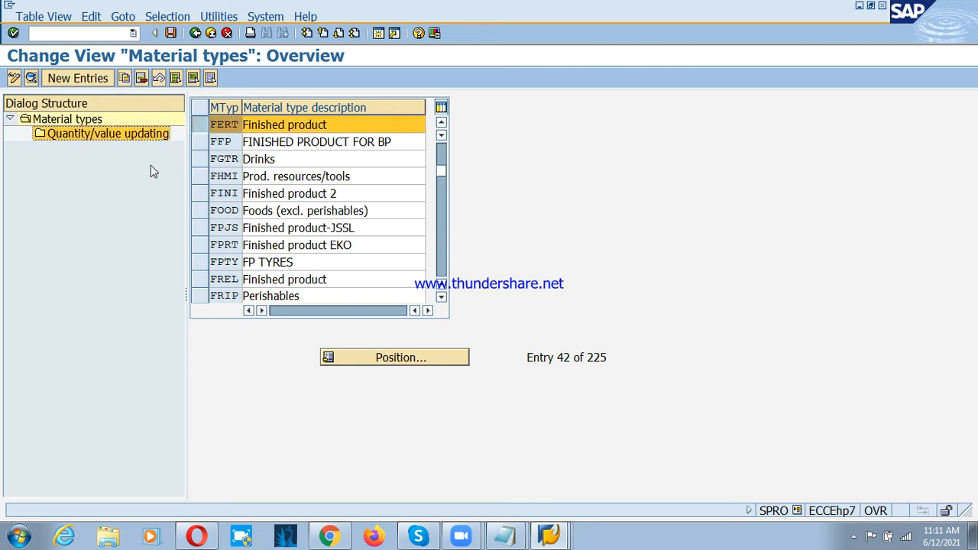
double_click(87, 135)
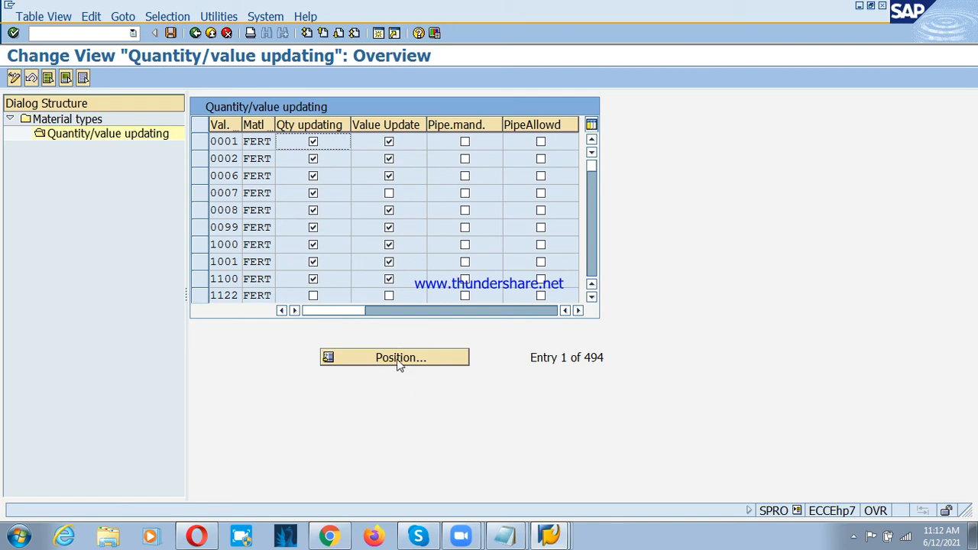
Step: Position the FERT valuation area list on psp1
click(398, 362)
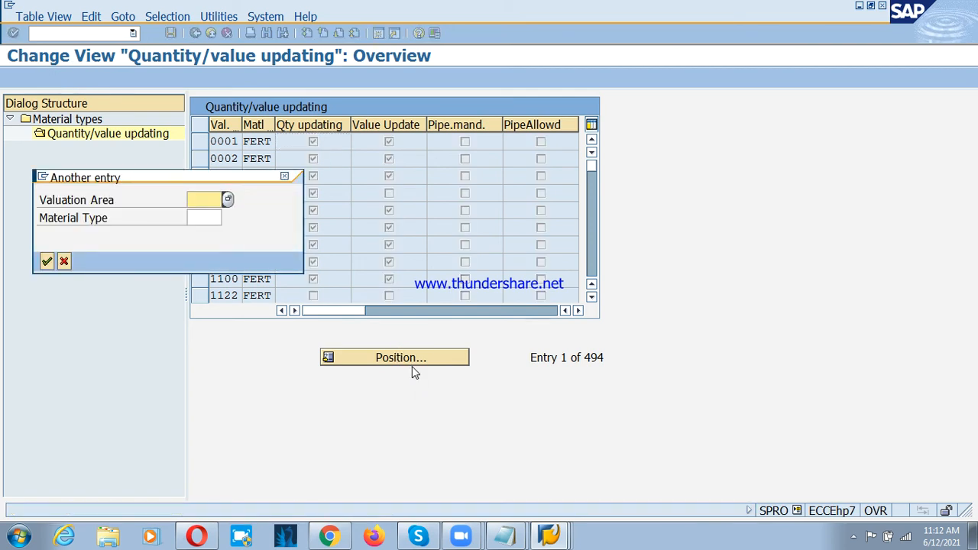
text(ps)
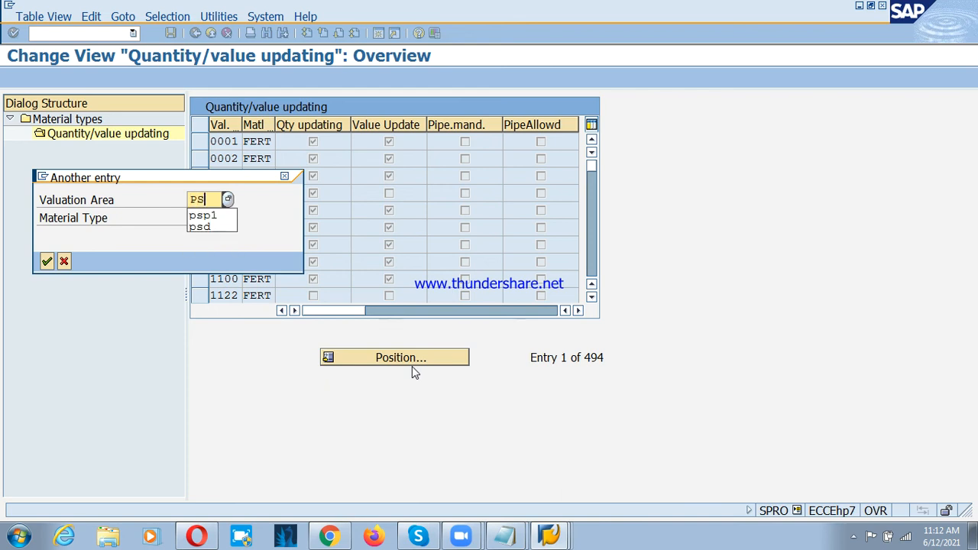
key(Down)
key(Return)
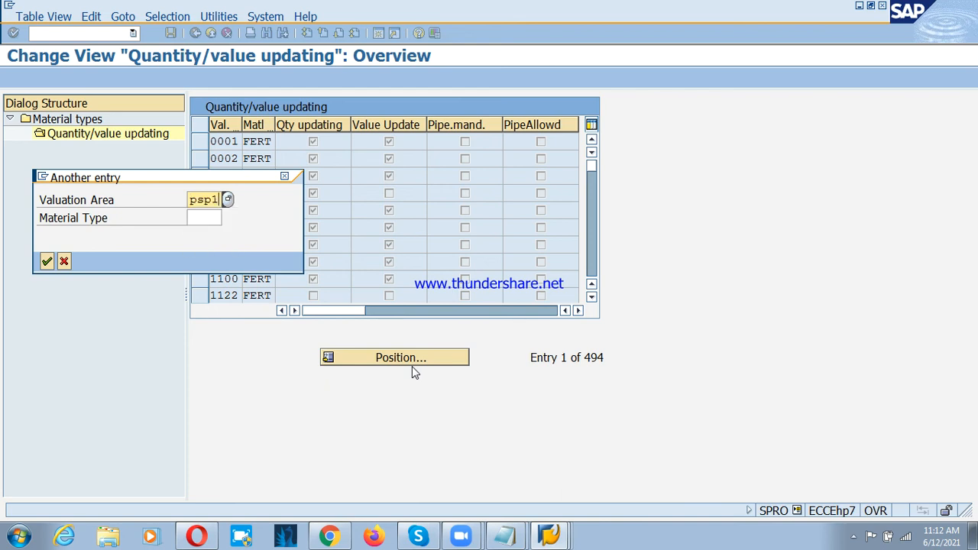
key(Return)
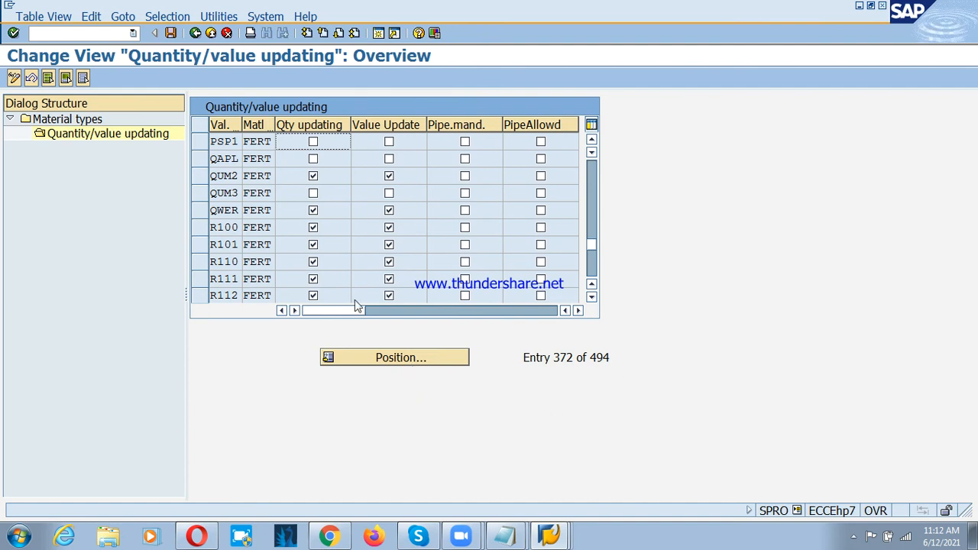
Step: Enable quantity updating and value updating for PSP1 with FERT, save, and return to the material types overview
click(313, 142)
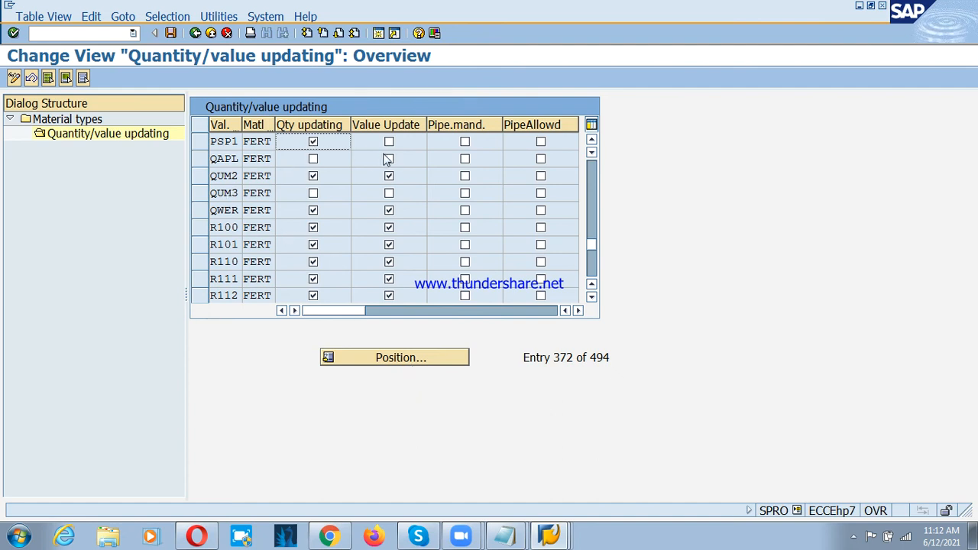
click(388, 144)
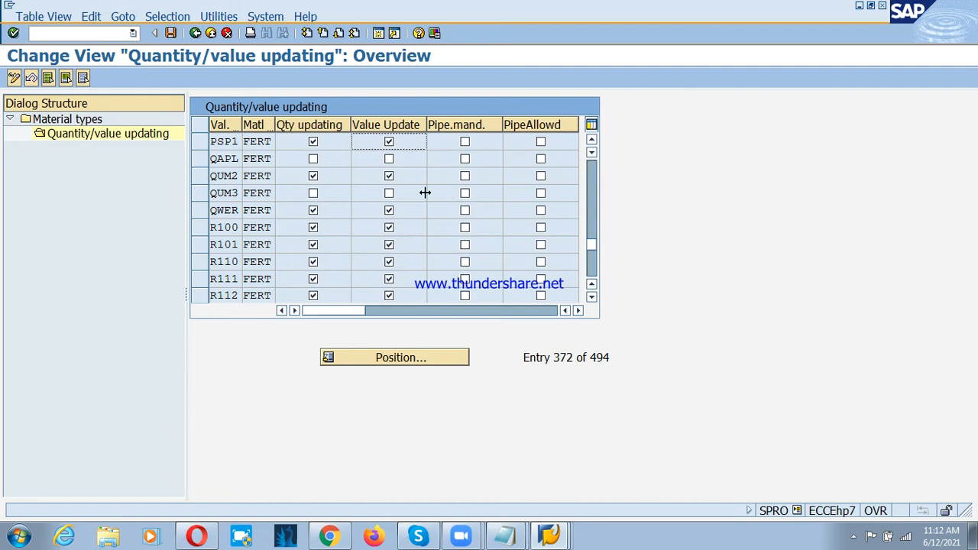
click(171, 33)
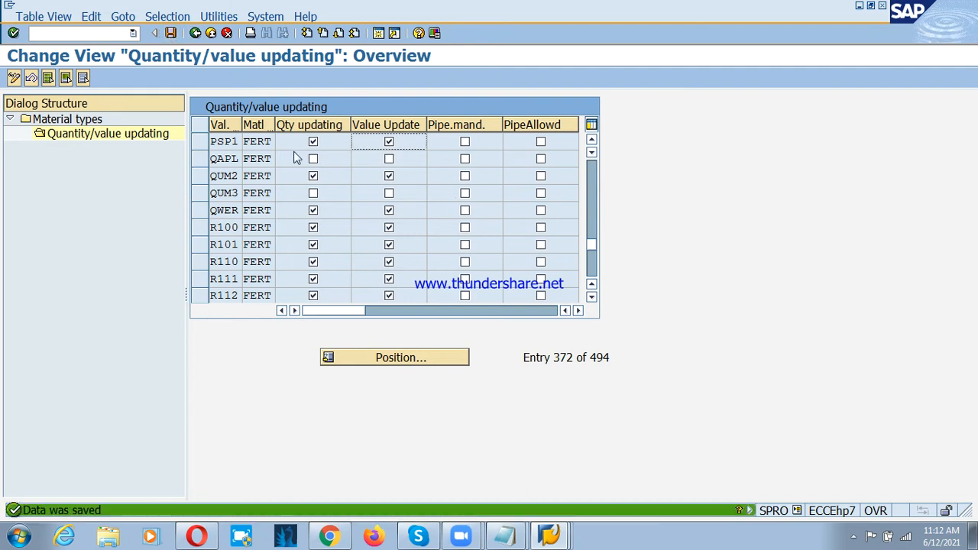
click(203, 35)
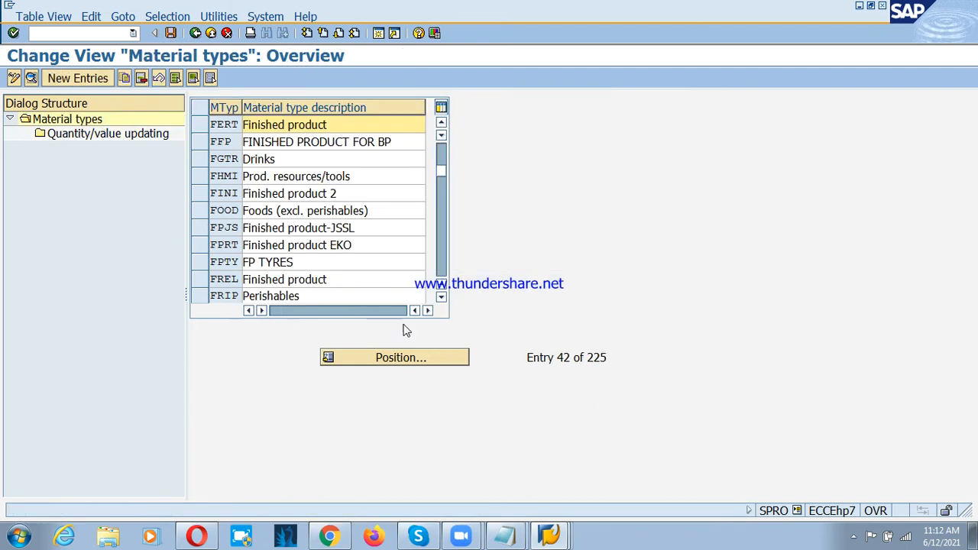
Step: Check the material types notes in Notepad and leave the material types maintenance for the IMG structure
click(497, 521)
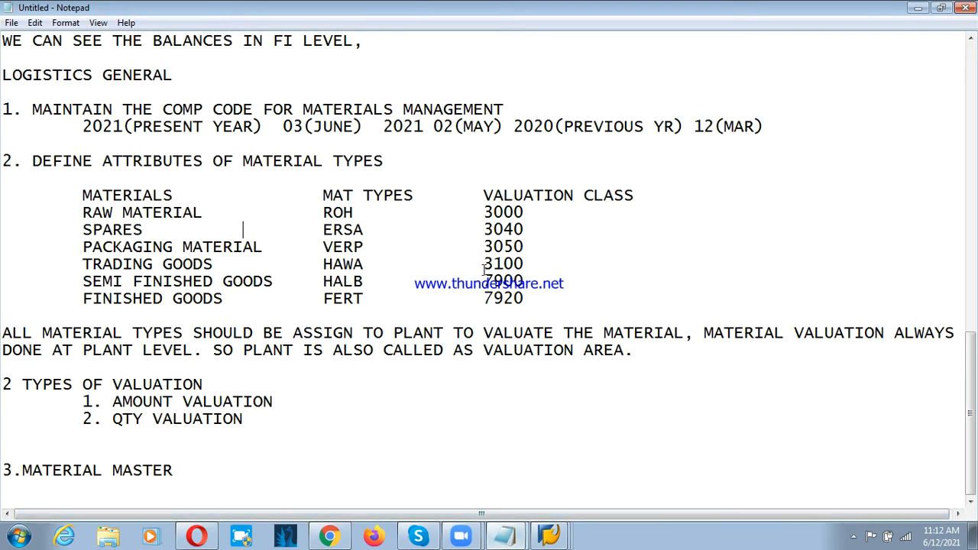
click(531, 505)
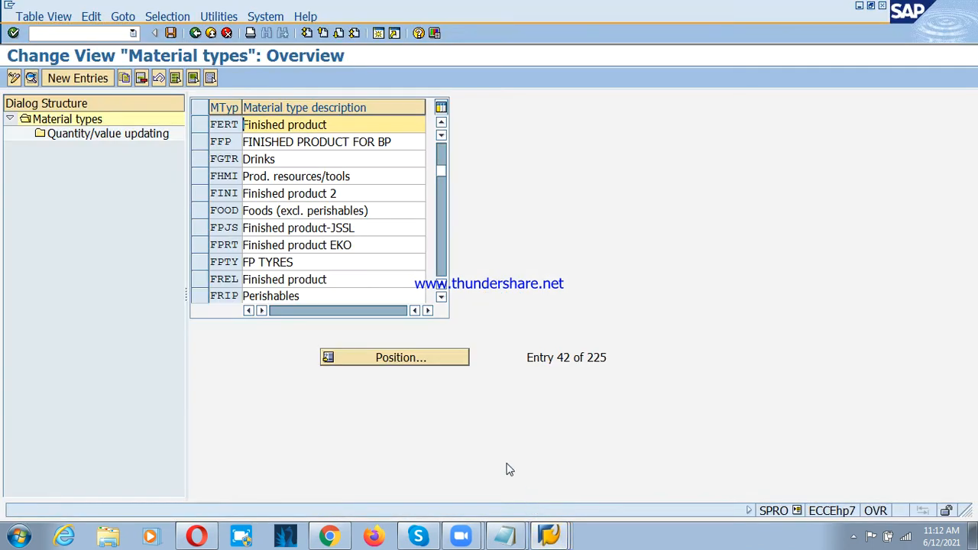
click(194, 34)
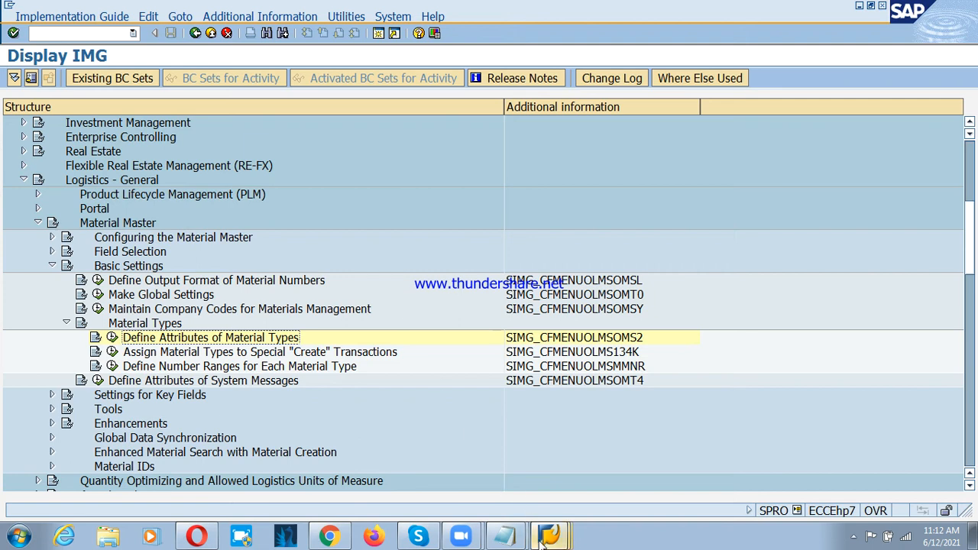
Step: Switch to the SAP Easy Access session and expand Logistics down to the Materials Management contents
click(563, 539)
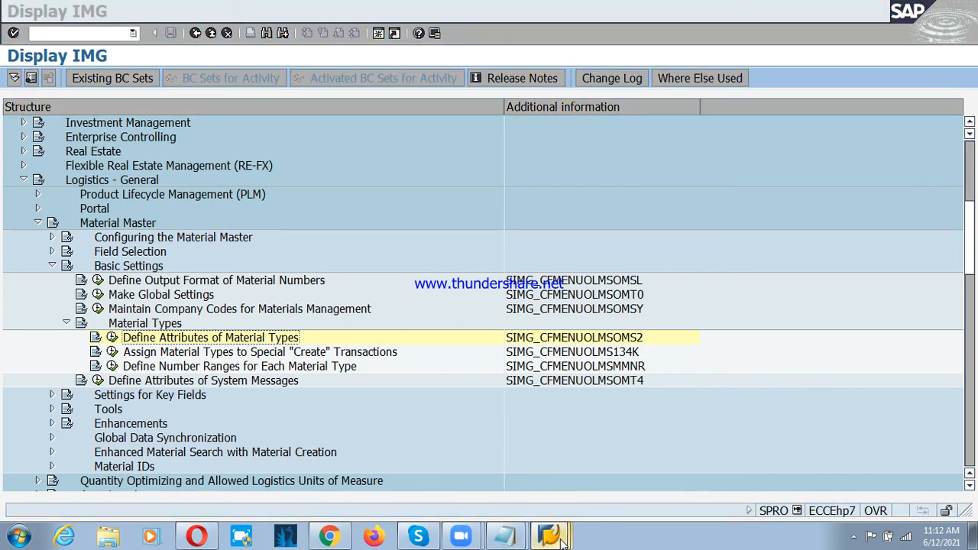
click(538, 480)
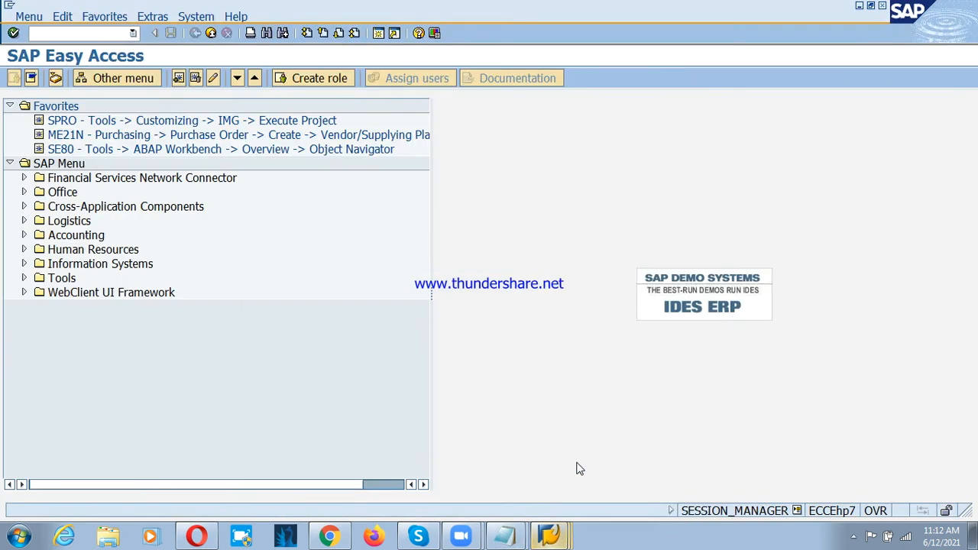
click(70, 224)
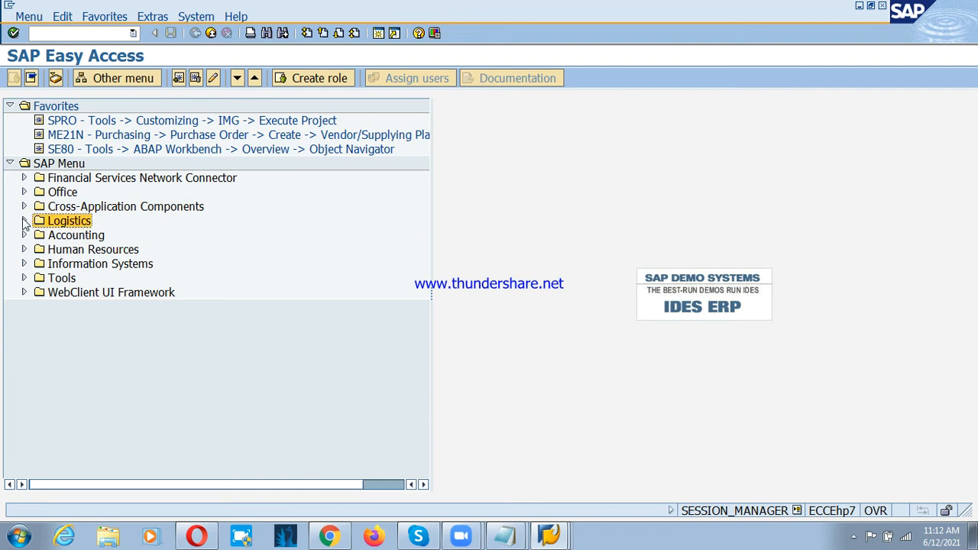
click(58, 237)
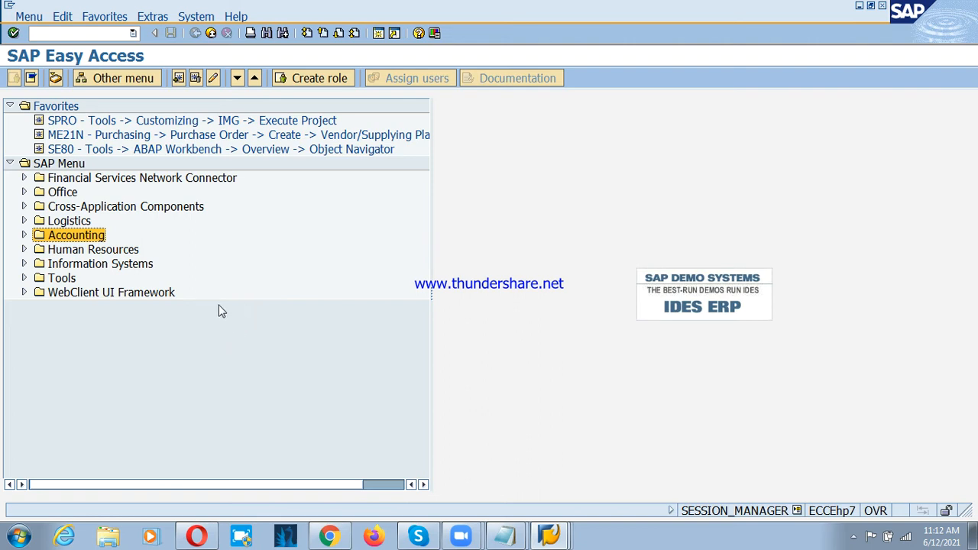
click(64, 224)
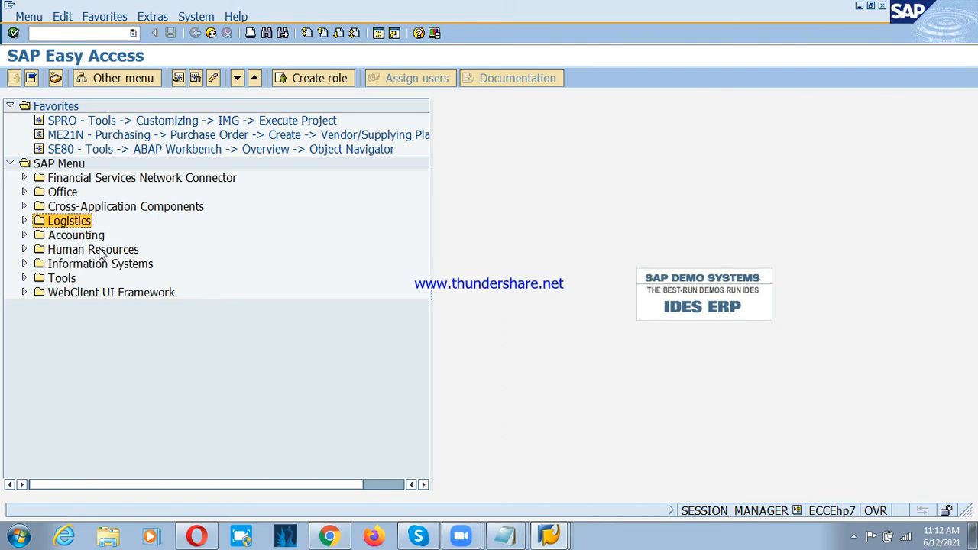
click(23, 220)
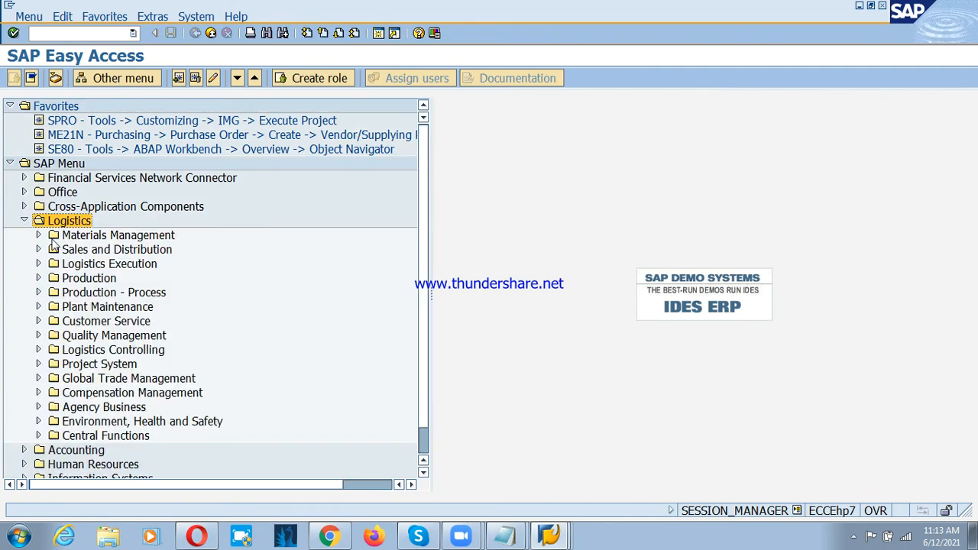
click(60, 237)
click(38, 236)
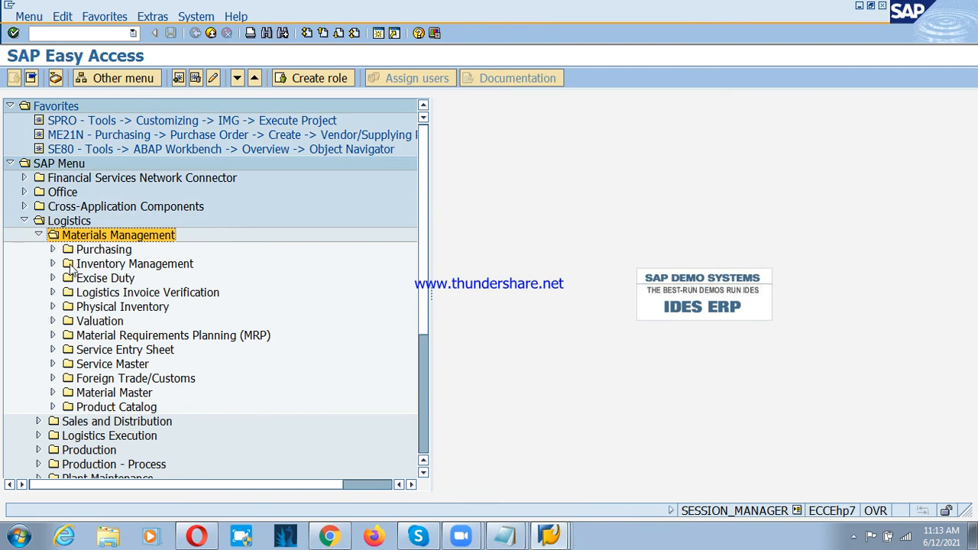
Step: Expand Material Master, Material and Create (General) under Materials Management, and start transaction MM01 - Immediately
click(105, 253)
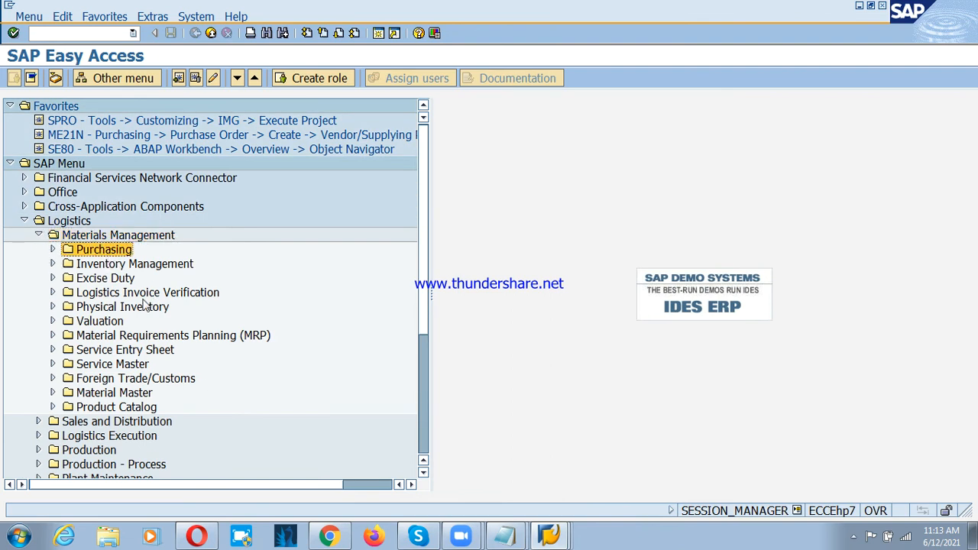
click(148, 395)
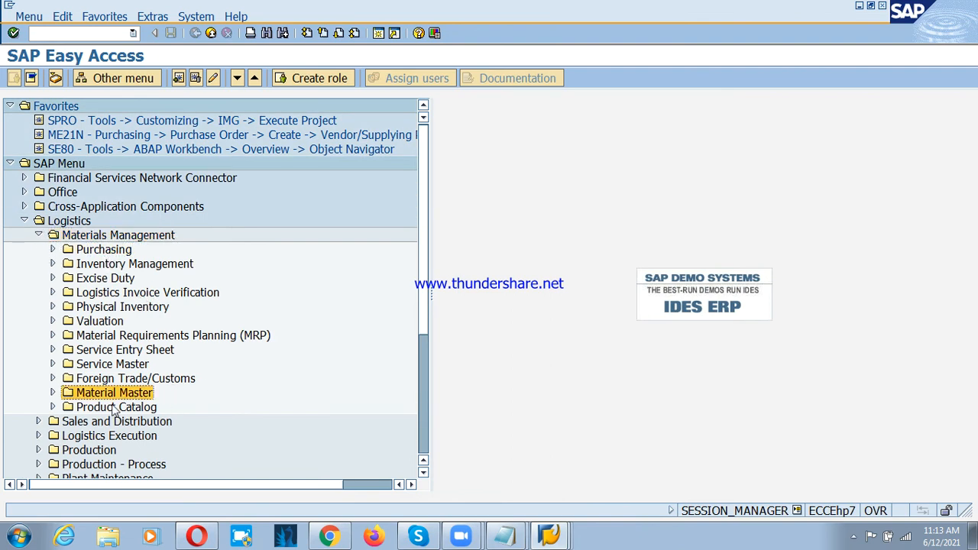
click(53, 393)
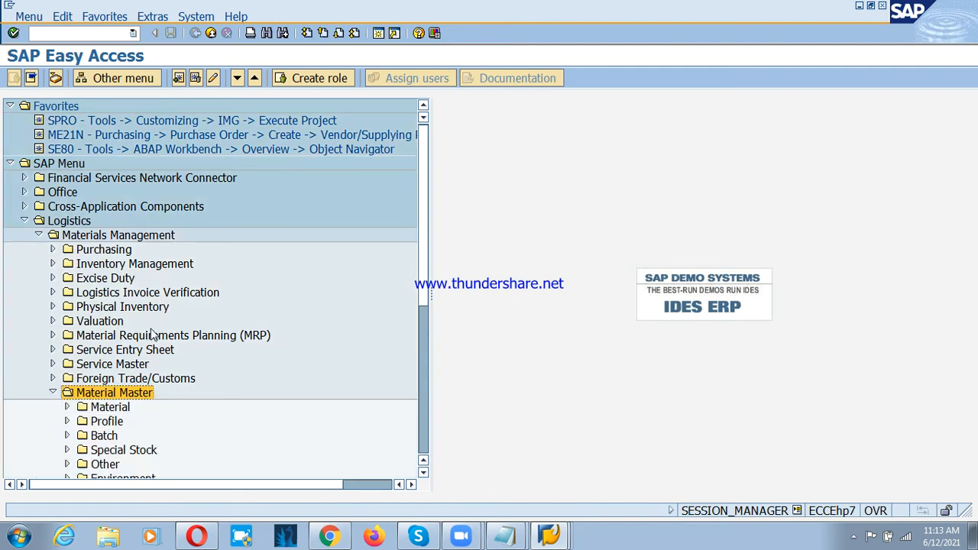
scroll(152, 334, down, 1)
click(111, 378)
click(67, 367)
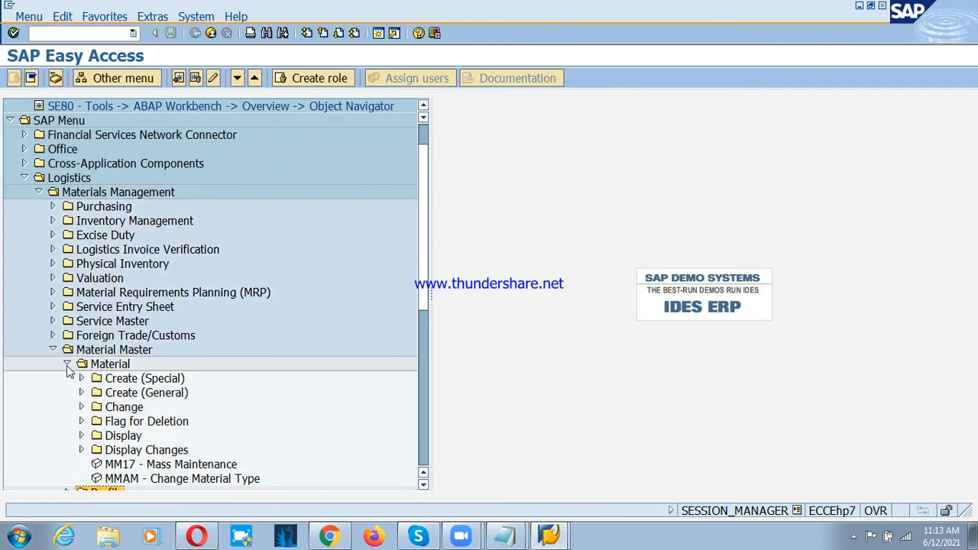
click(120, 392)
click(82, 393)
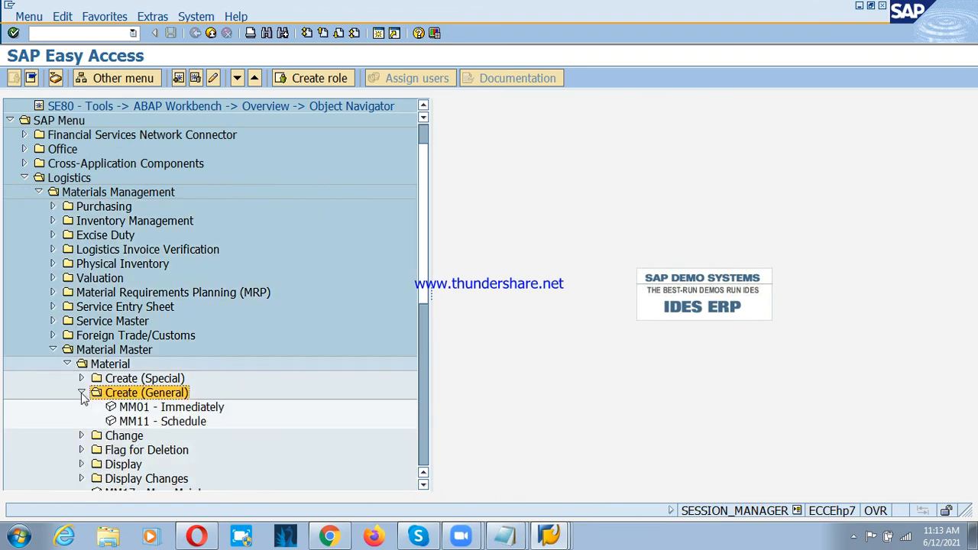
click(138, 408)
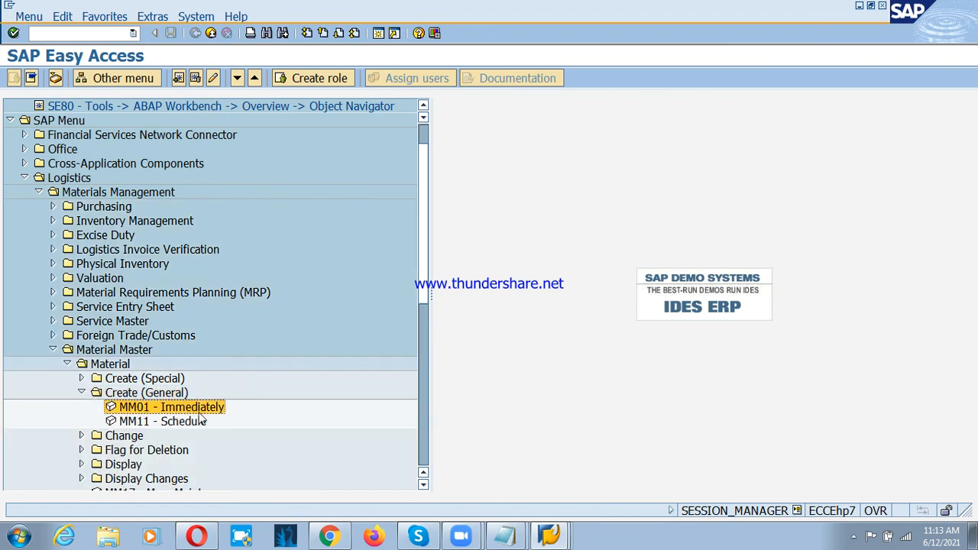
double_click(161, 408)
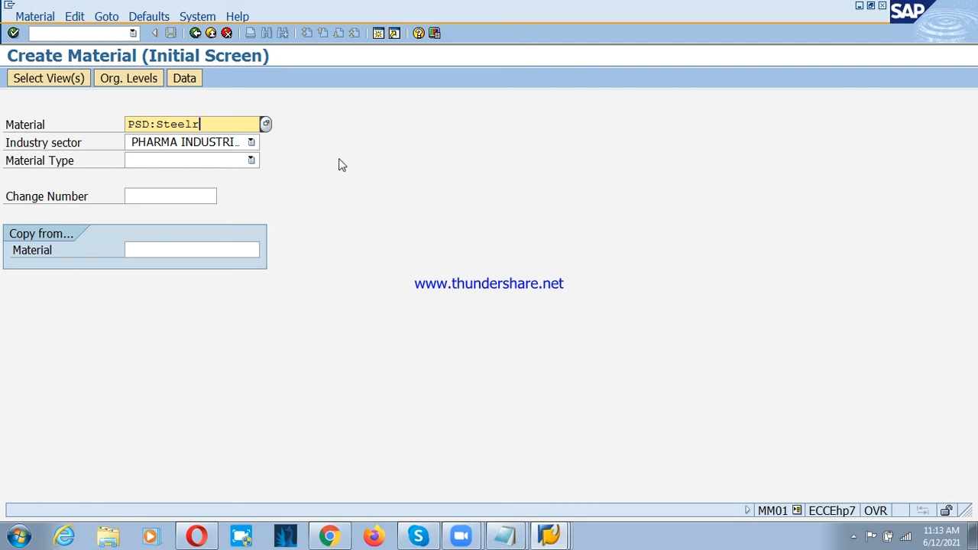
Step: Switch text entry to insert mode and enter PSD:STEELRODS as the new material
key(Insert)
key(BackSpace)
key(BackSpace)
key(BackSpace)
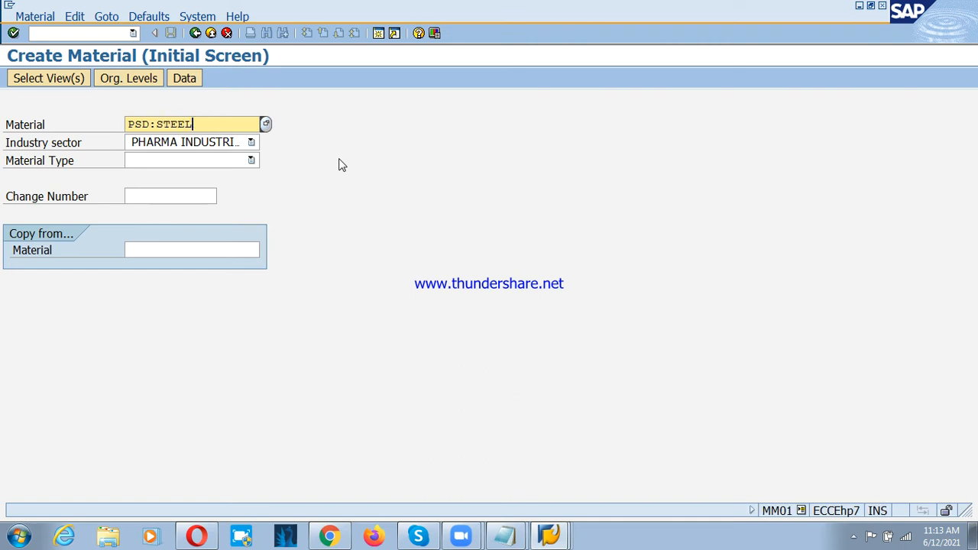
text(RODS)
key(Tab)
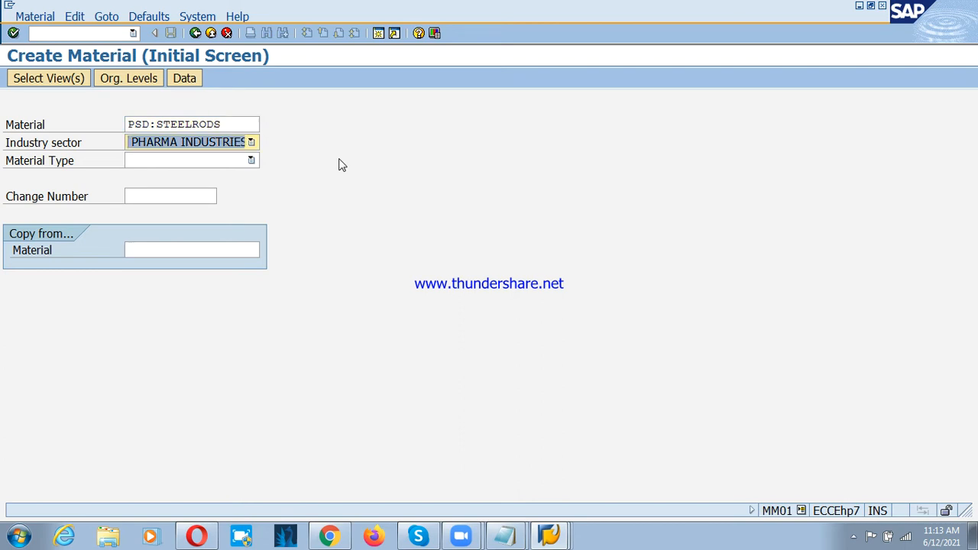
click(252, 143)
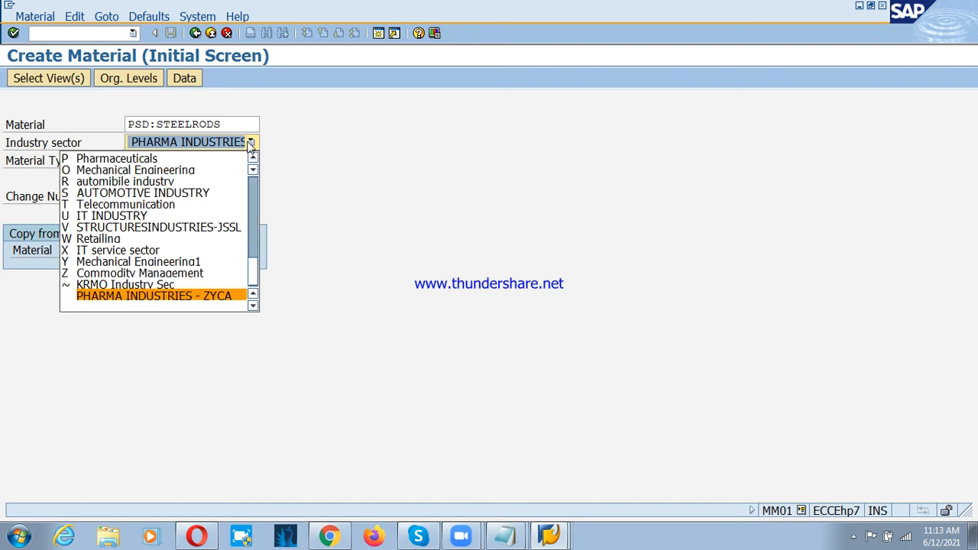
click(211, 171)
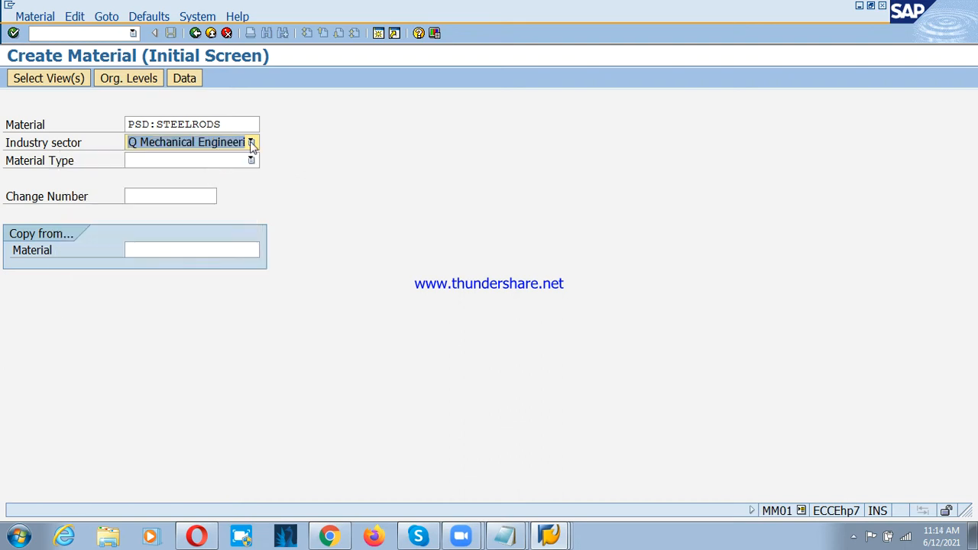
click(251, 143)
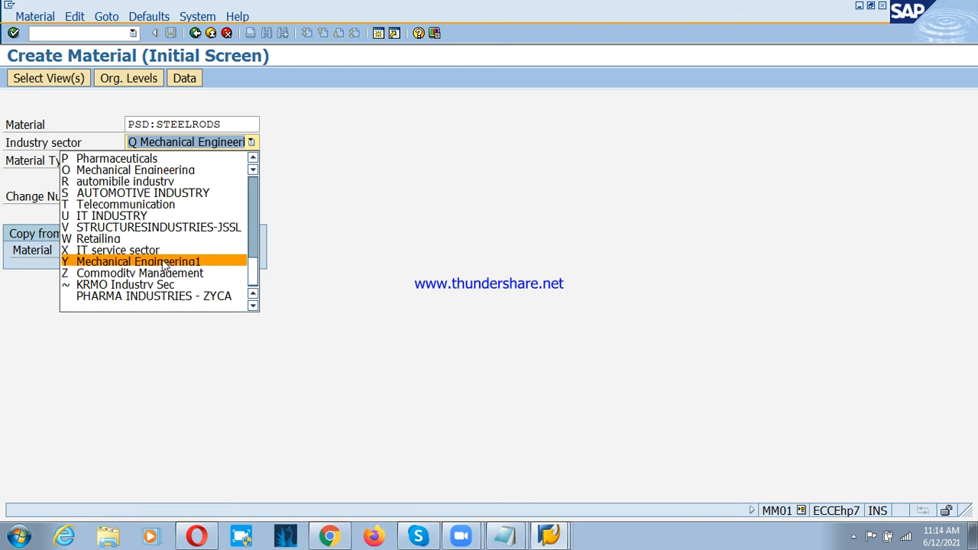
click(137, 171)
Step: Set the industry sector of PSD:STEELRODS to M Mechanical Engineering
click(252, 143)
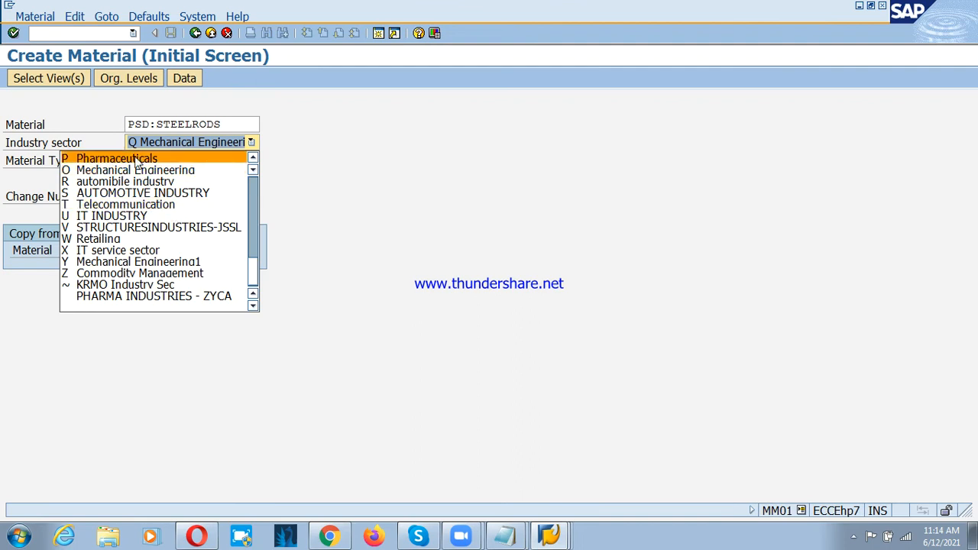
scroll(124, 189, up, 1)
scroll(125, 189, up, 1)
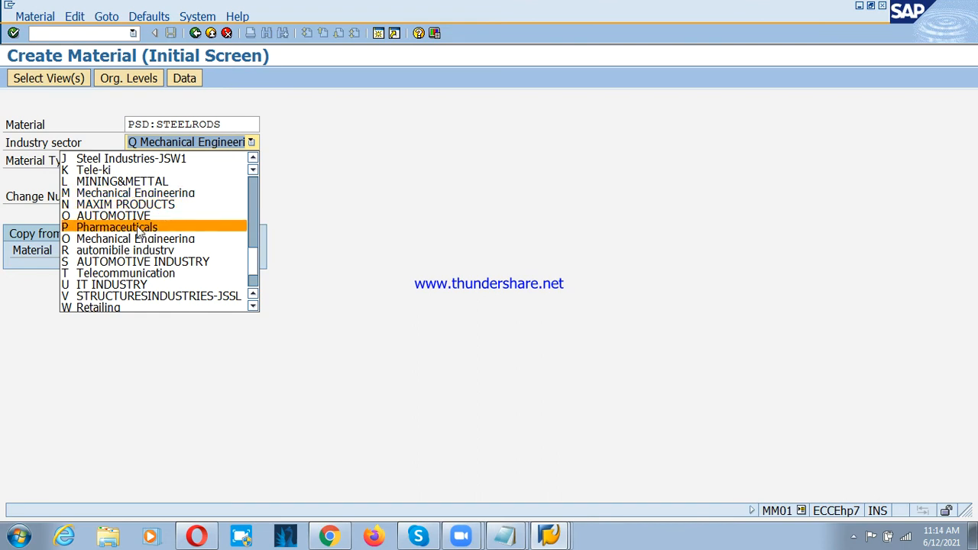
click(133, 192)
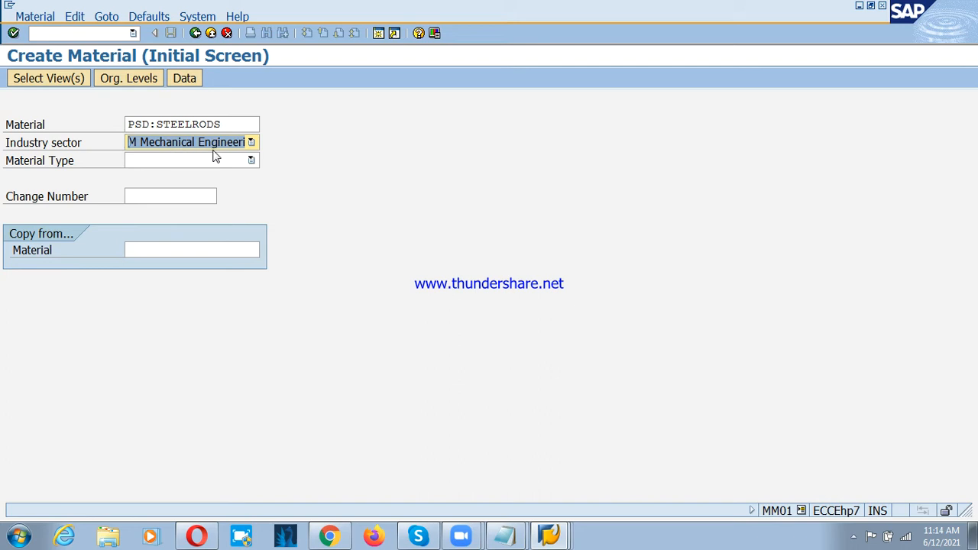
Step: Set the material type of PSD:STEELRODS to ROH Raw materials
click(42, 164)
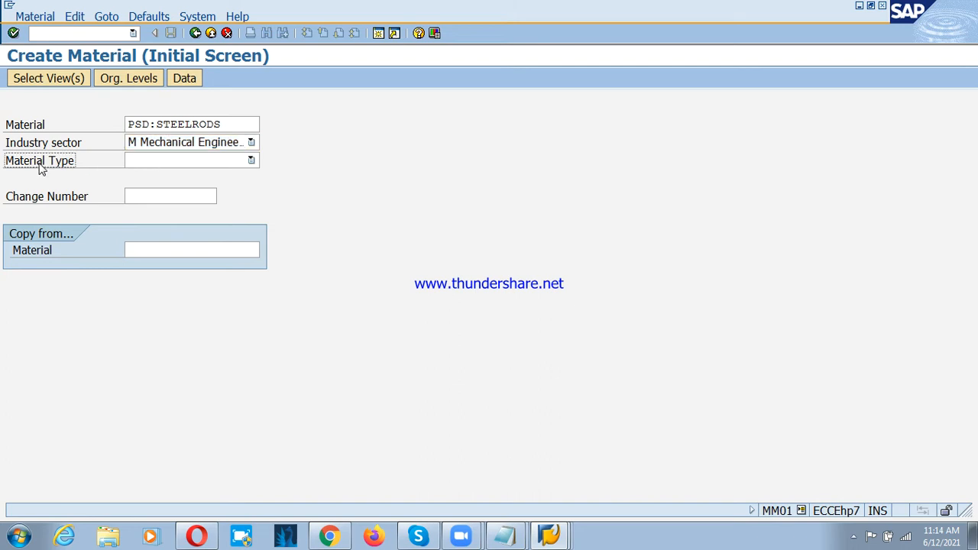
click(151, 162)
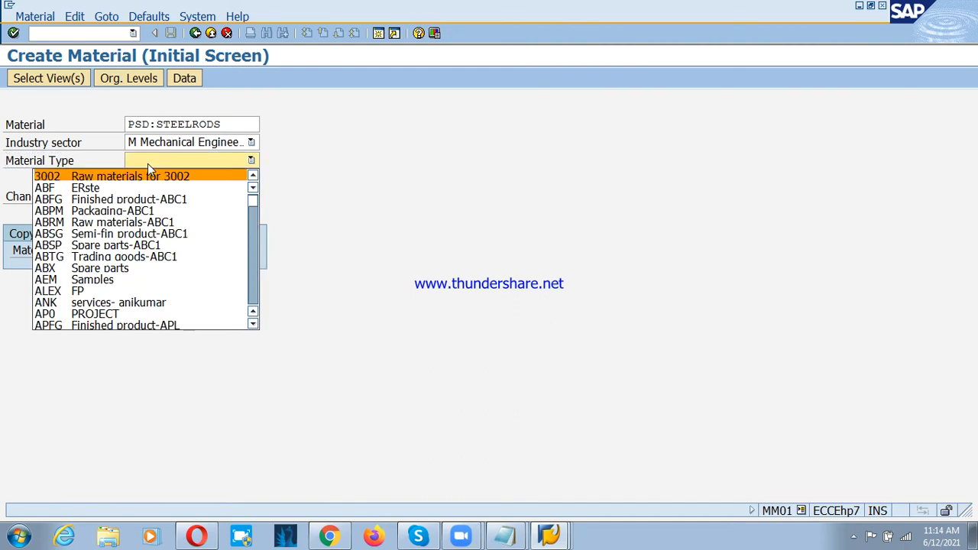
key(r)
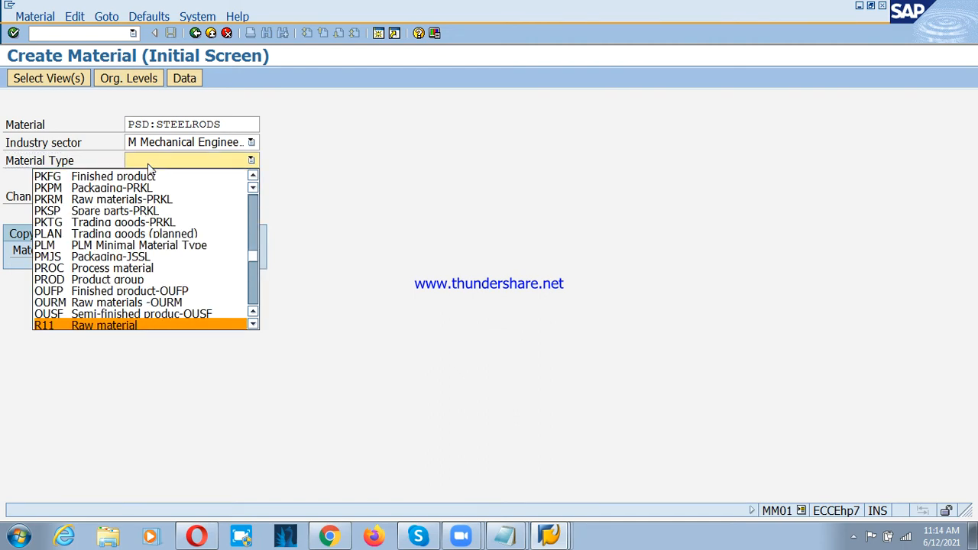
key(Down)
key(Down)
key(Down)
key(Down)
key(Down)
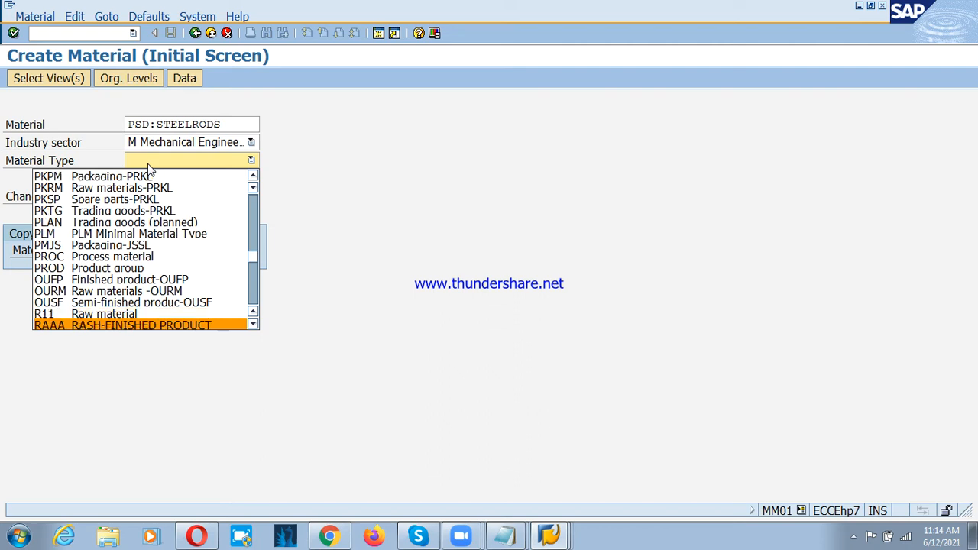
key(Down)
key(Down)
key(Down)
key(Down)
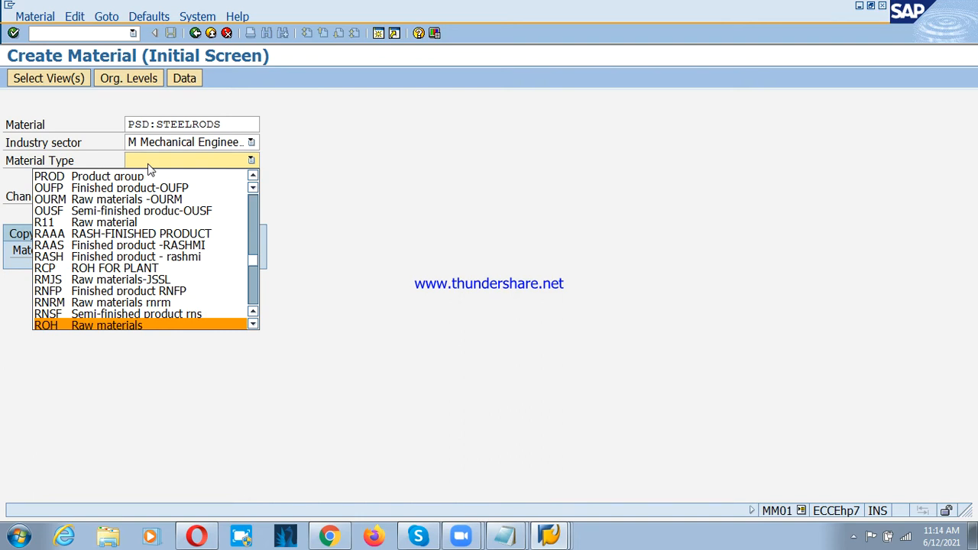
key(Down)
key(Up)
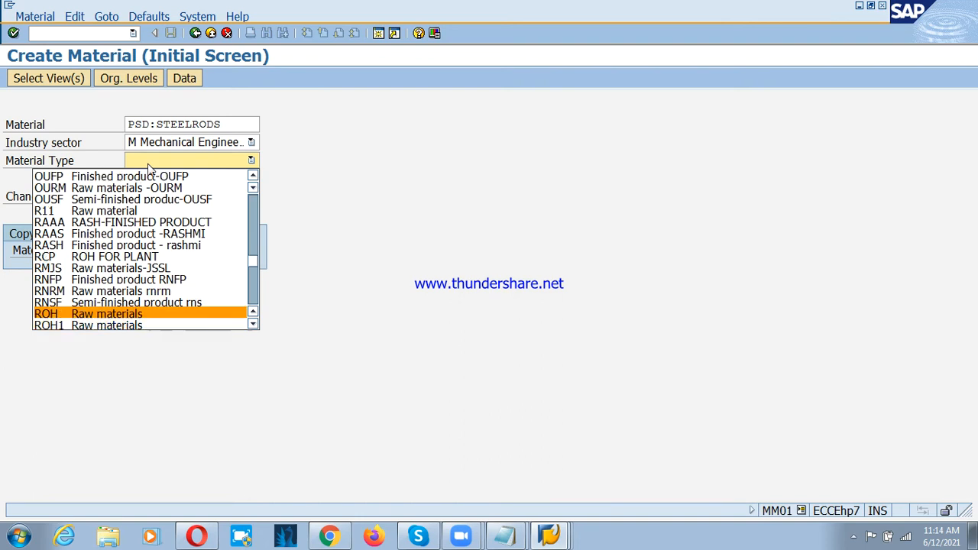
key(Return)
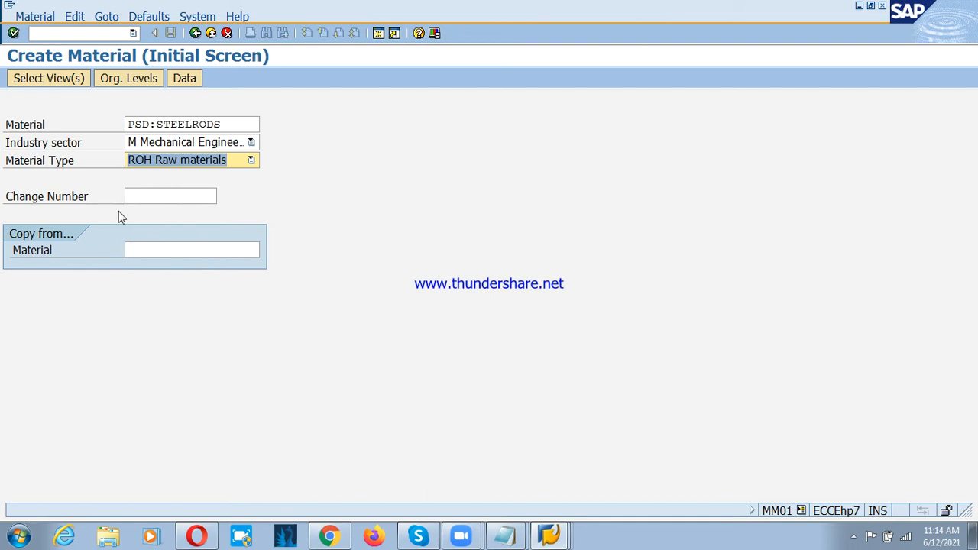
Step: Open the view selection and mark Basic Data 1, Basic Data 2, Purchasing, Purchase Order Text, MRP 1 and MRP 2
key(Return)
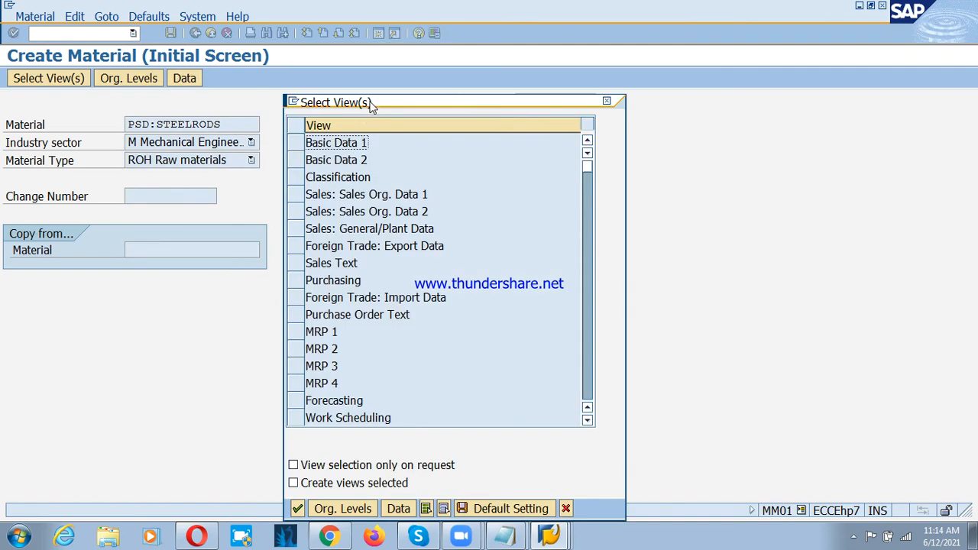
drag(372, 102, 378, 85)
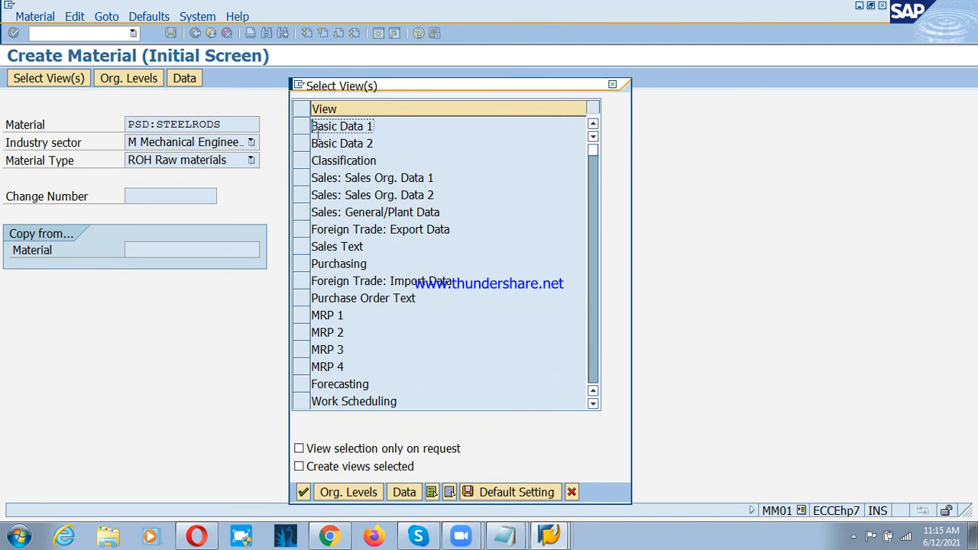
click(303, 130)
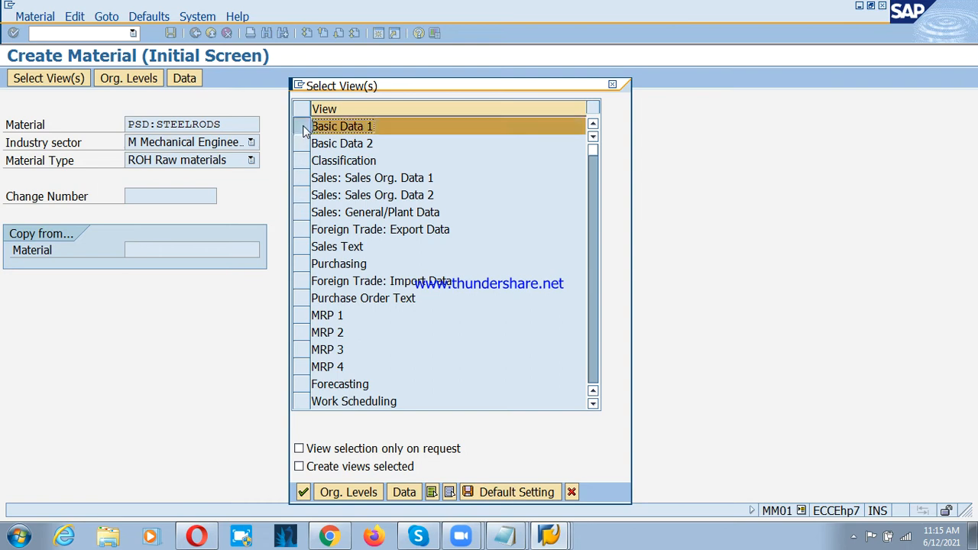
click(303, 145)
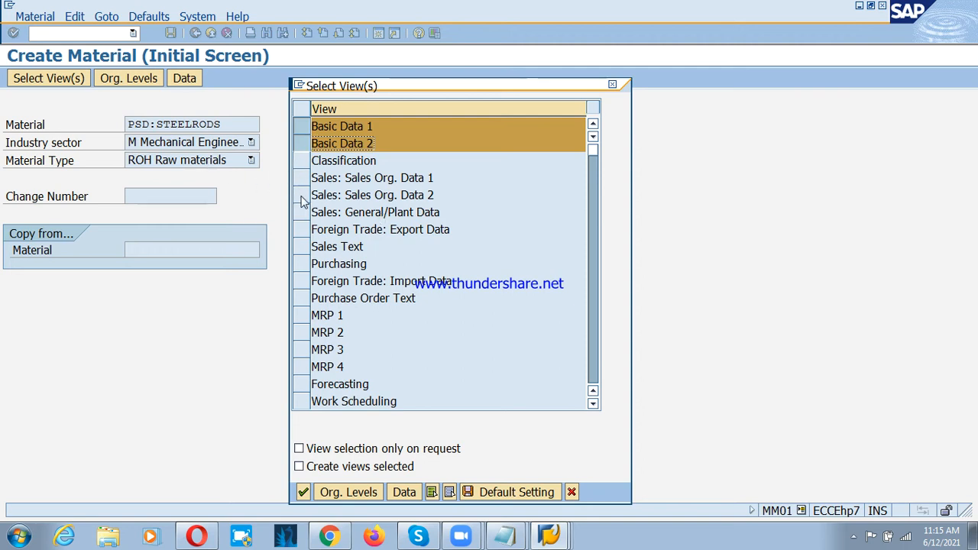
click(300, 267)
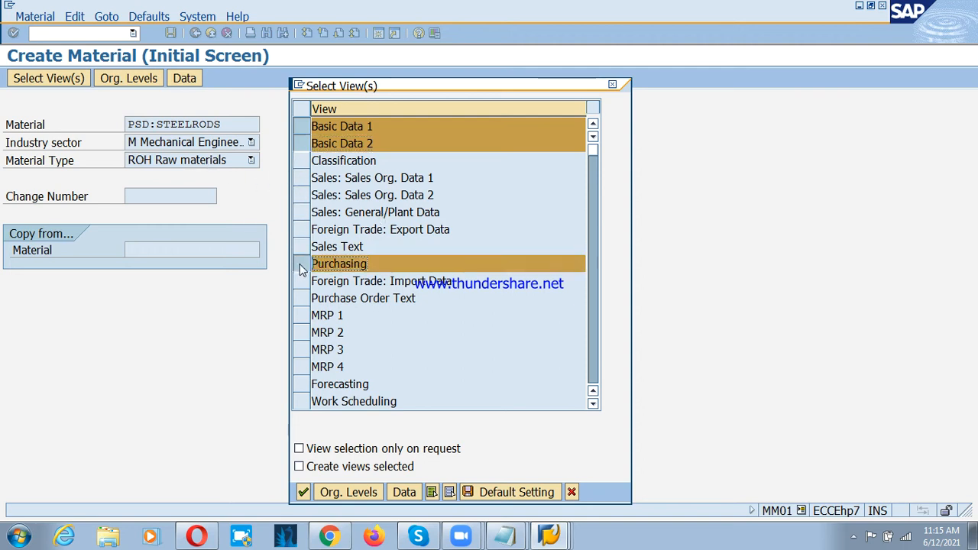
click(300, 299)
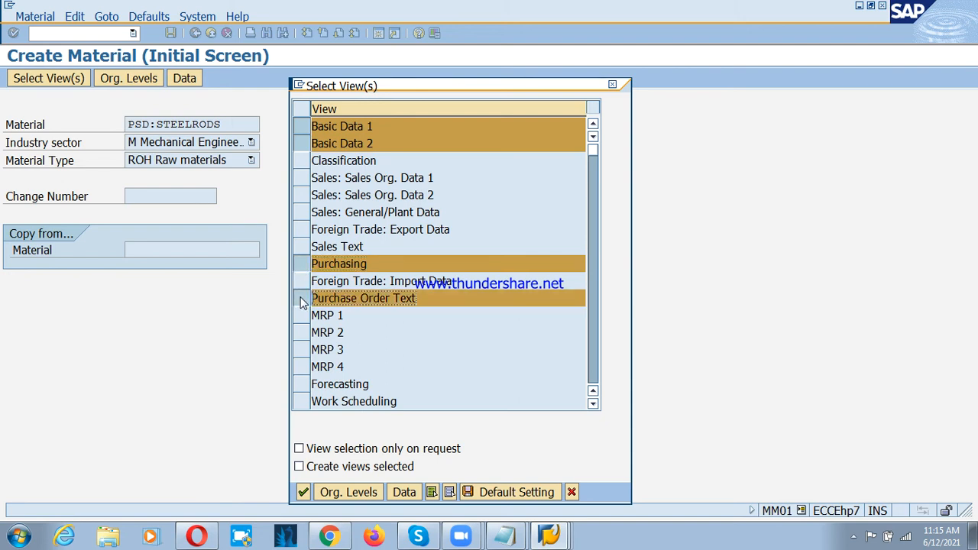
click(301, 316)
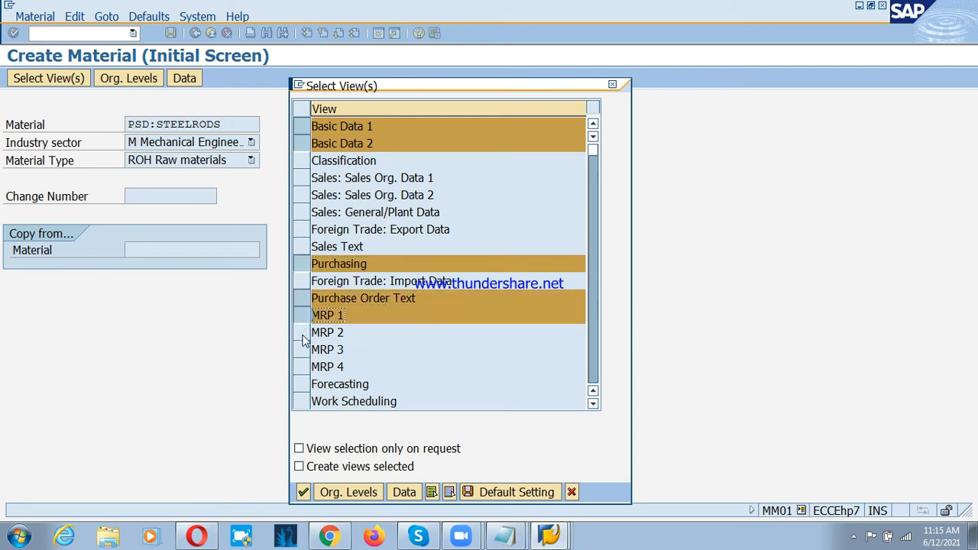
click(302, 335)
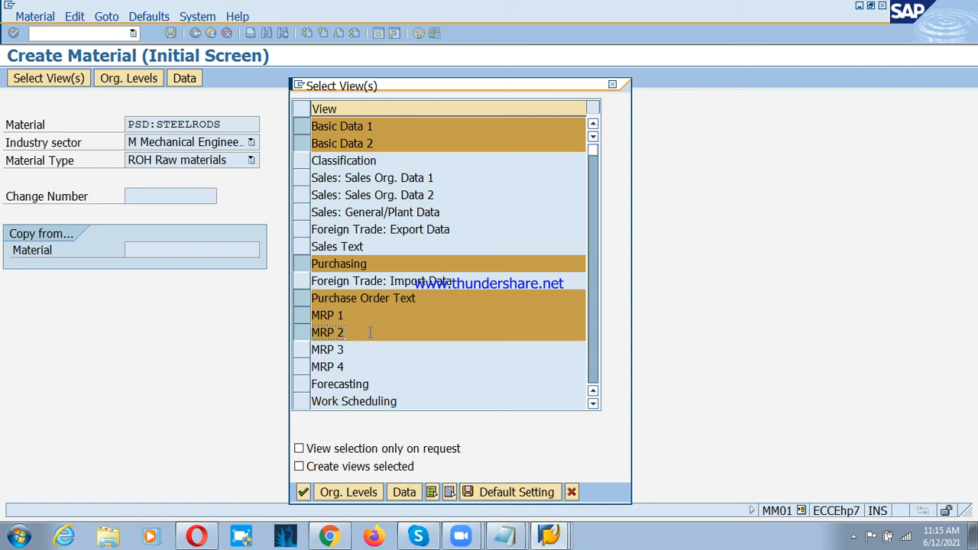
Step: Add General Plant Data / Storage 1, General Plant Data / Storage 2 and Accounting 1 to the selected views
scroll(363, 328, down, 1)
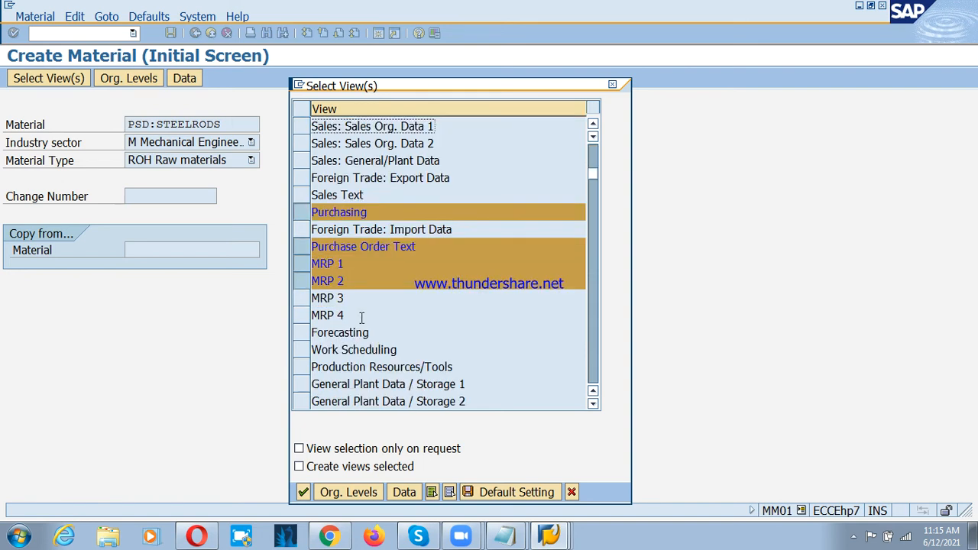
click(301, 384)
click(301, 403)
scroll(313, 397, down, 1)
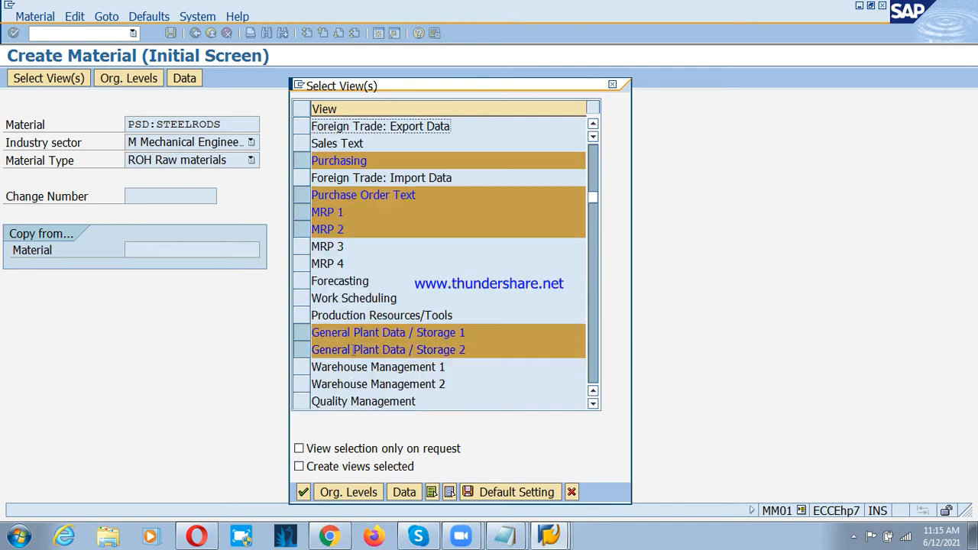
scroll(321, 388, down, 1)
click(301, 367)
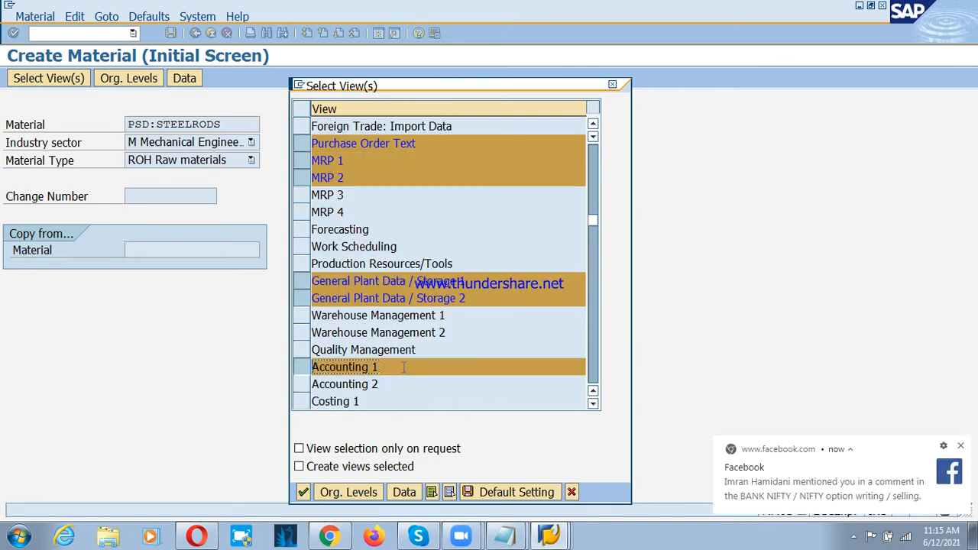
click(962, 447)
Step: Review the marked views from Basic Data 1 through Accounting 1 and confirm the view selection
scroll(473, 335, up, 3)
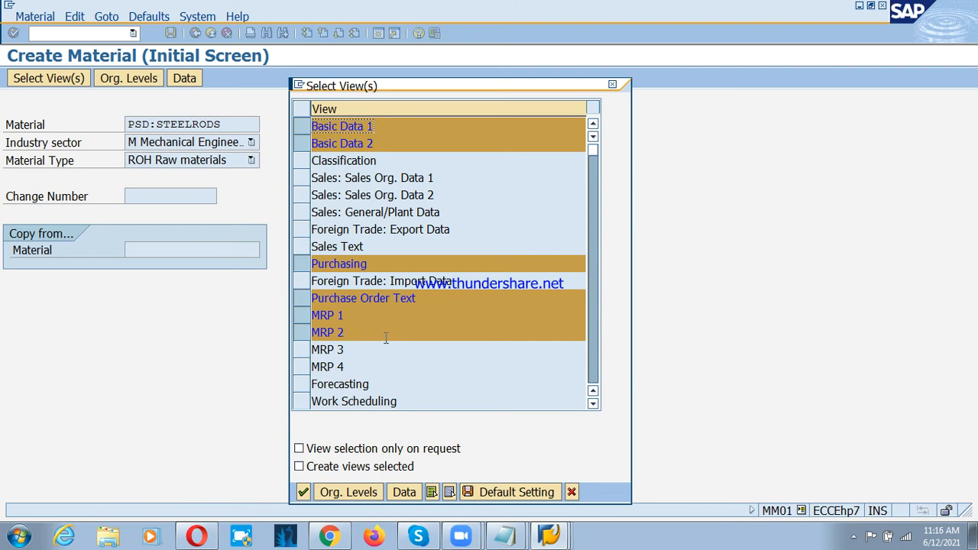
scroll(387, 321, down, 1)
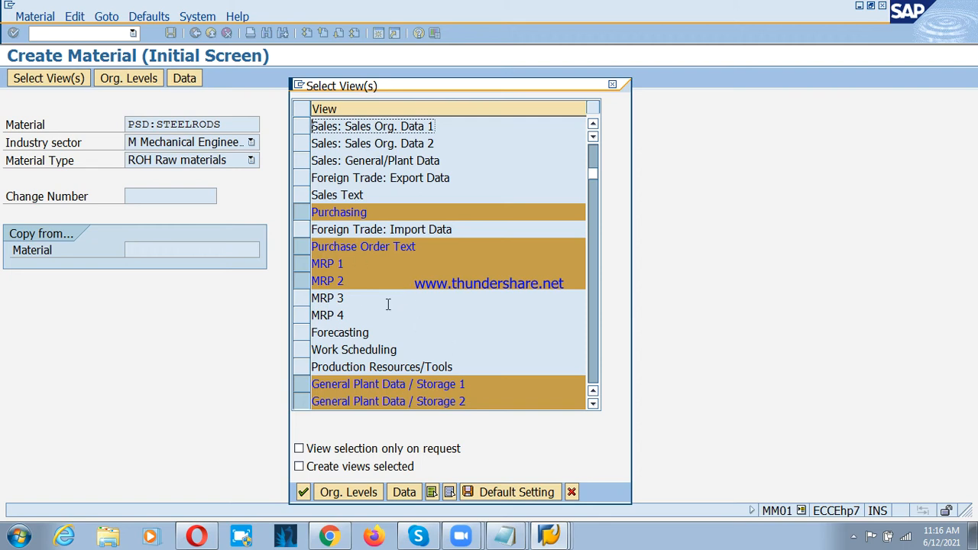
scroll(384, 304, down, 1)
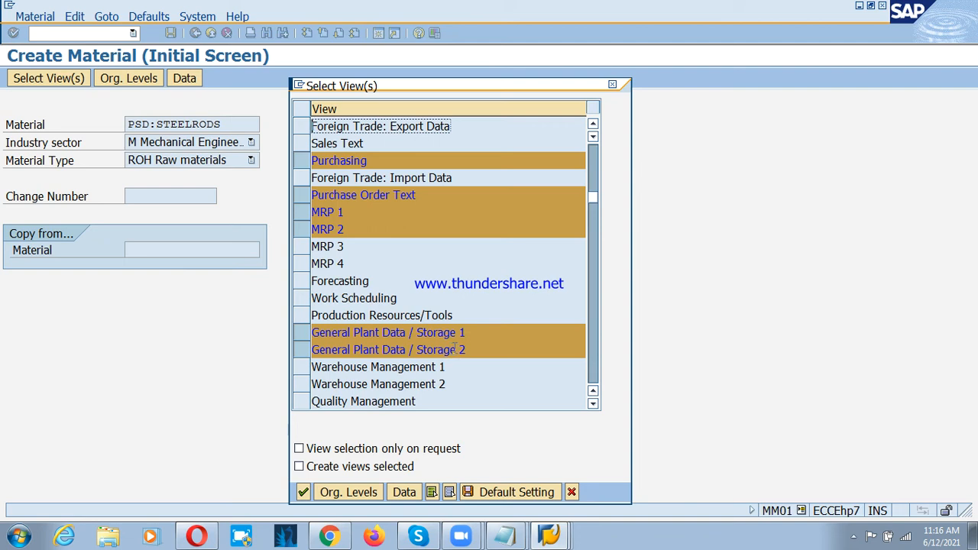
scroll(428, 337, down, 2)
click(394, 315)
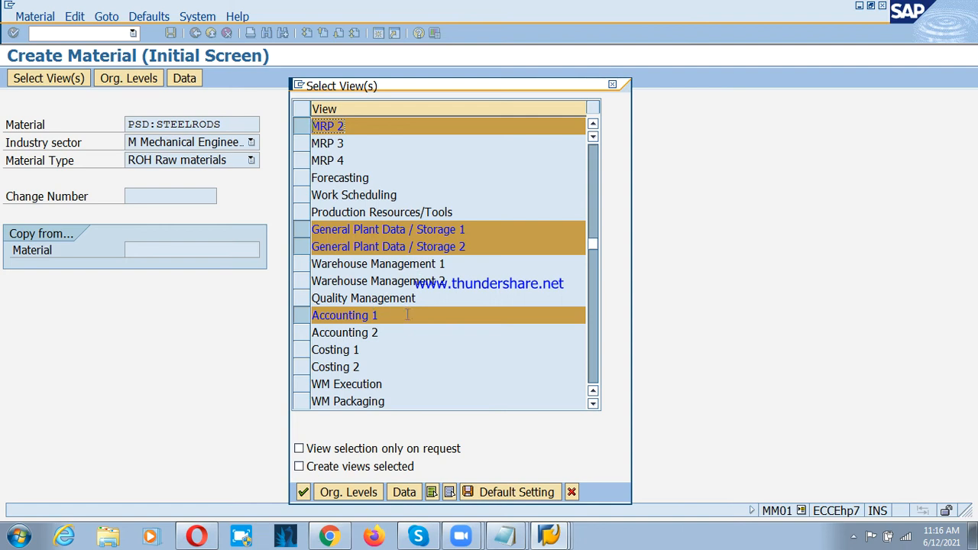
scroll(423, 298, up, 4)
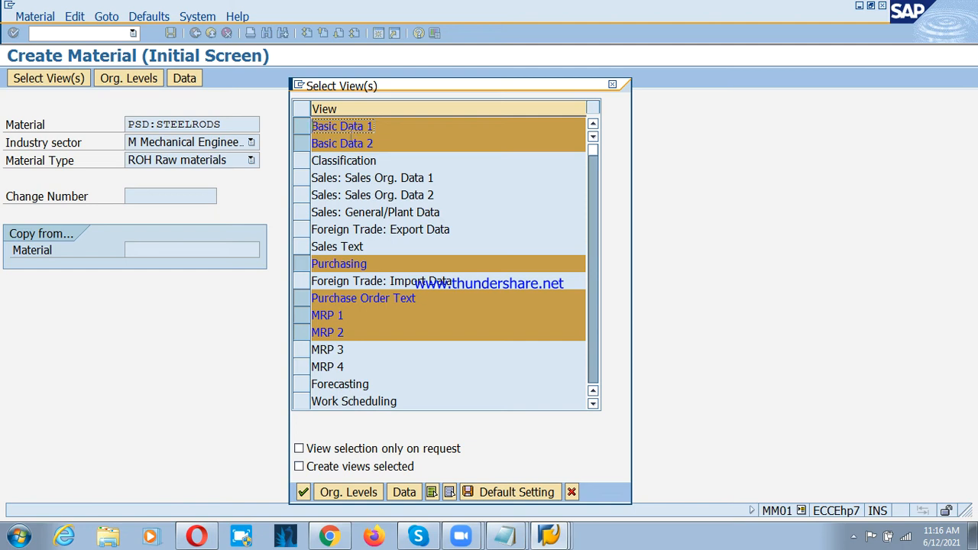
click(304, 492)
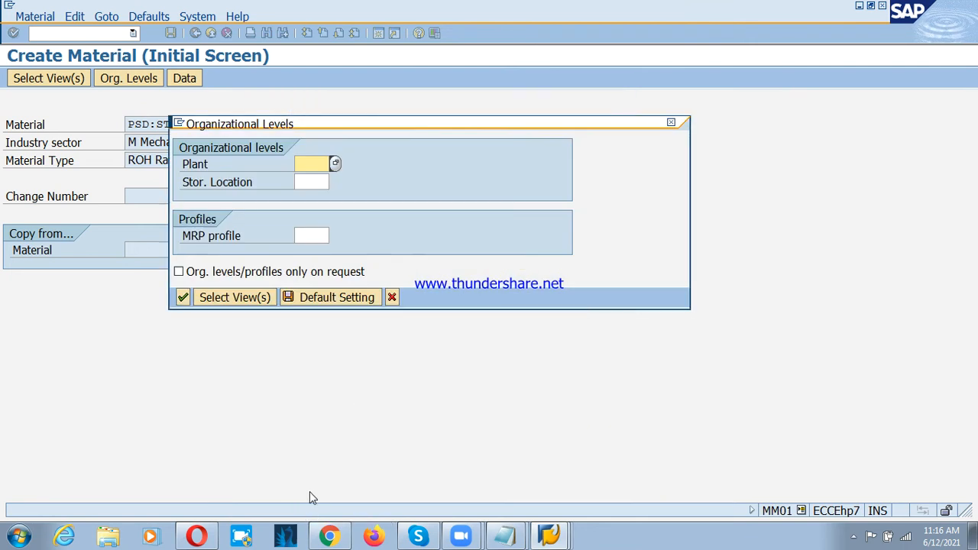
Step: Enter plant psp1 and storage location rm as organizational levels and continue to the Basic data 1 view
drag(344, 126, 424, 121)
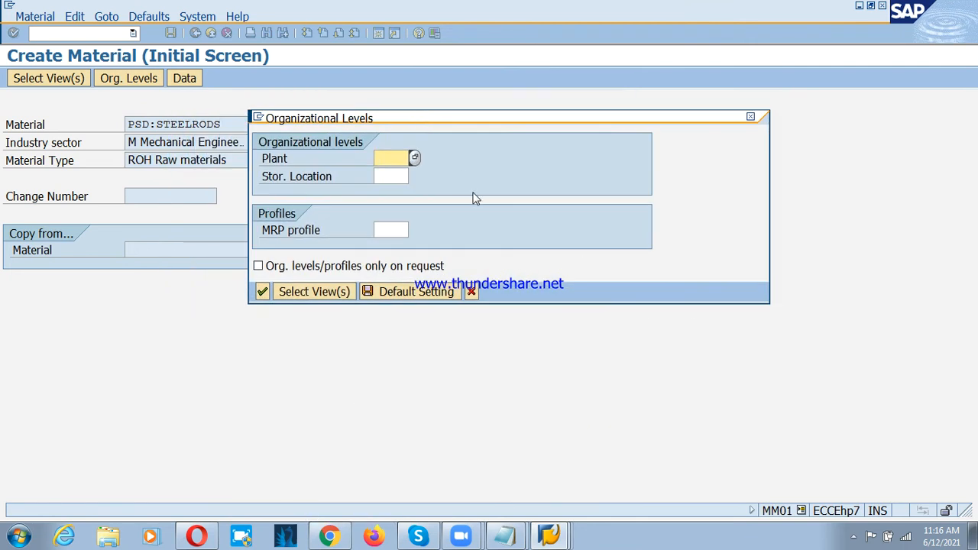
text(PS)
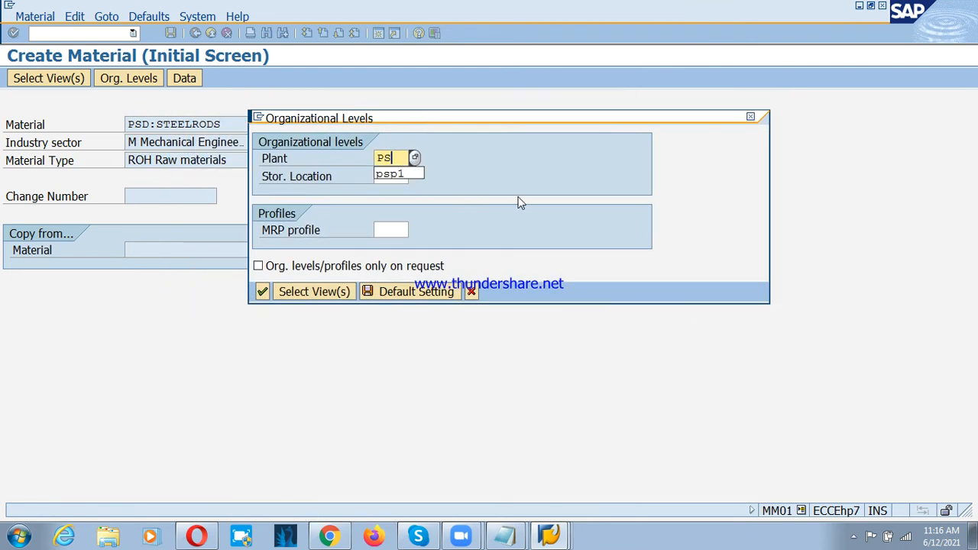
key(Down)
key(Return)
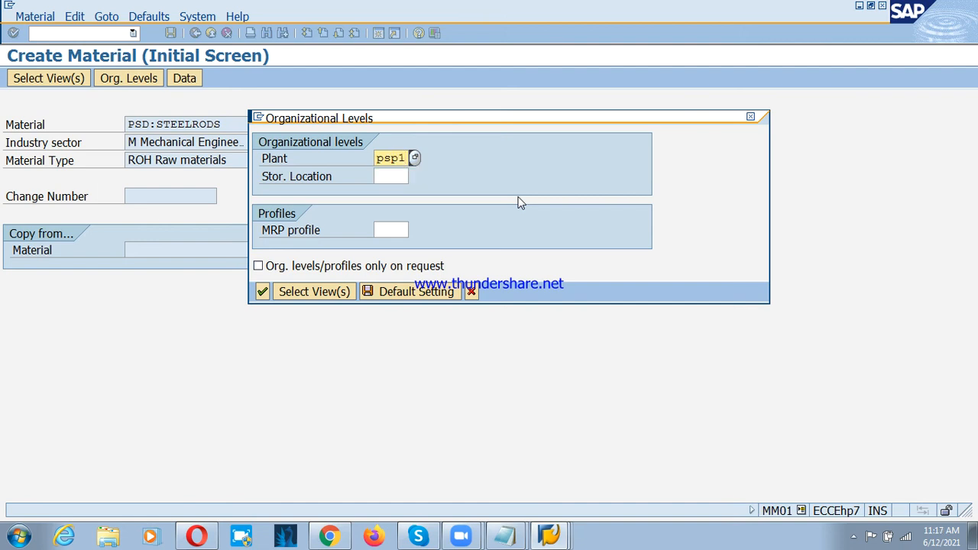
key(Tab)
text(rm)
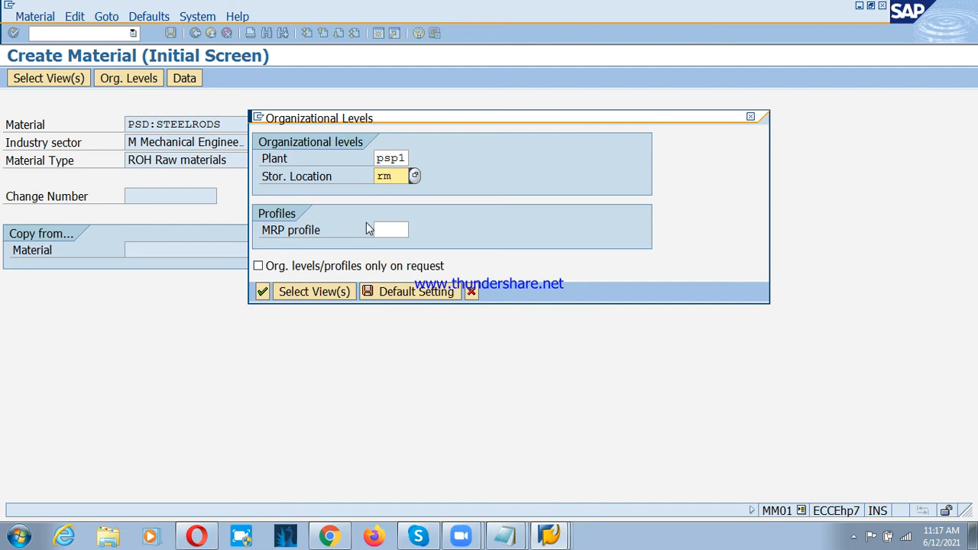
click(261, 294)
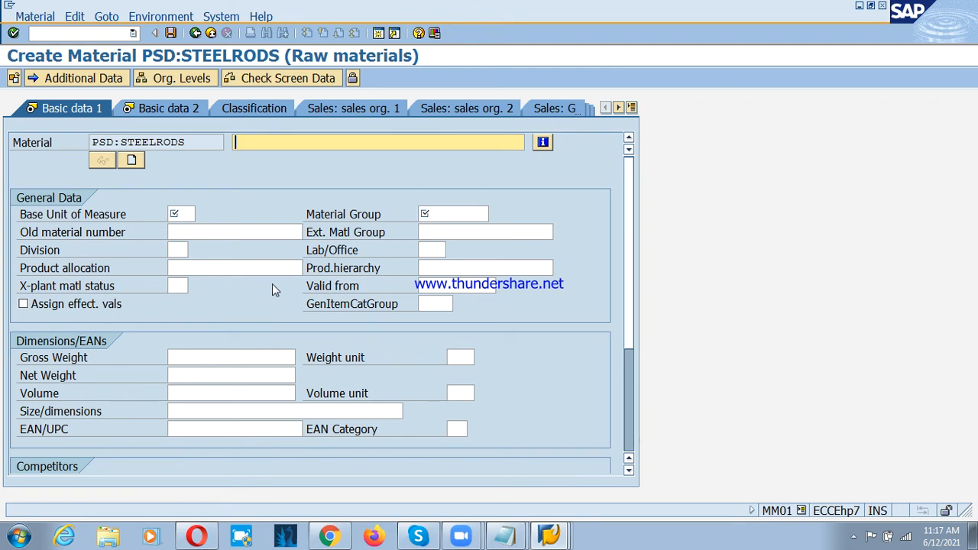
Step: Enter PSD : Steel Rods as the material description in the Basic data 1 view
drag(191, 142, 93, 142)
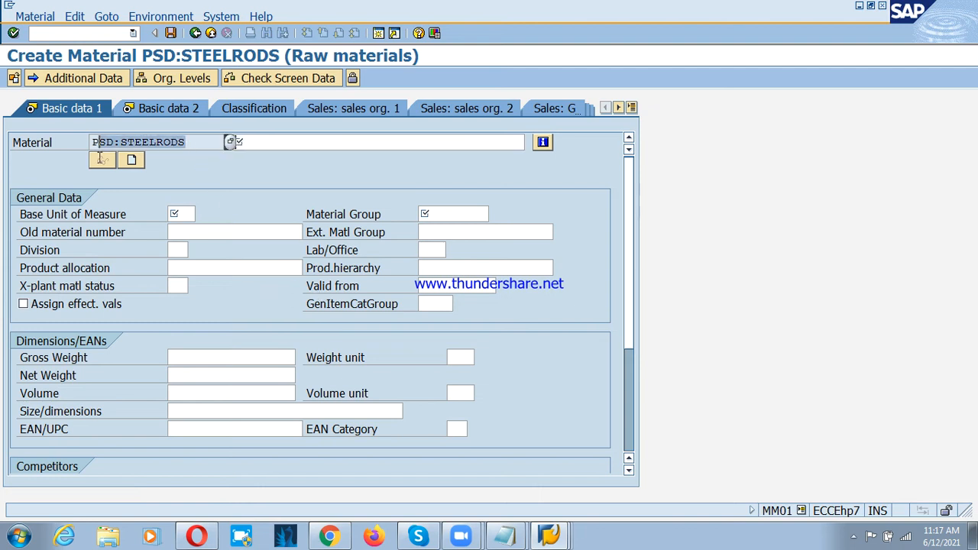
click(268, 145)
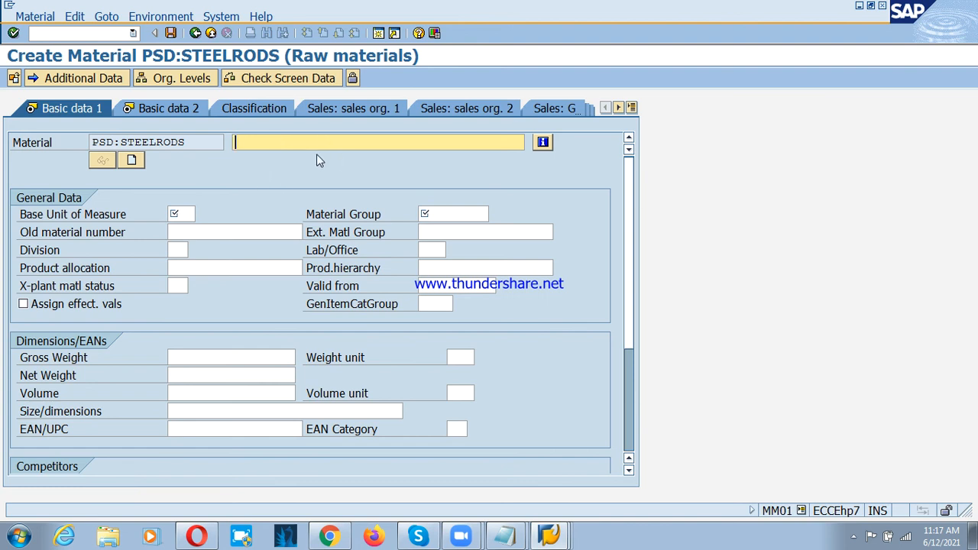
text(PSD : Steel Rods)
key(Tab)
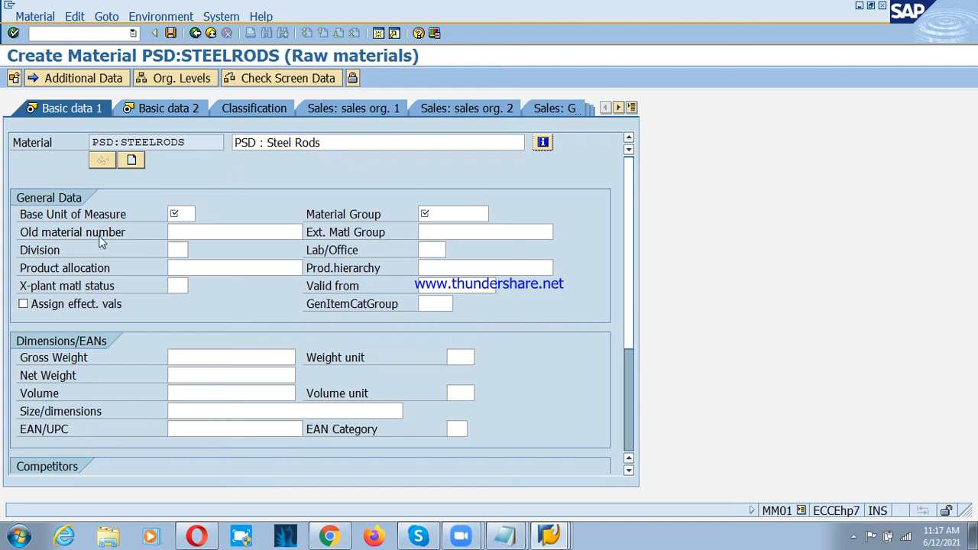
click(46, 217)
click(341, 143)
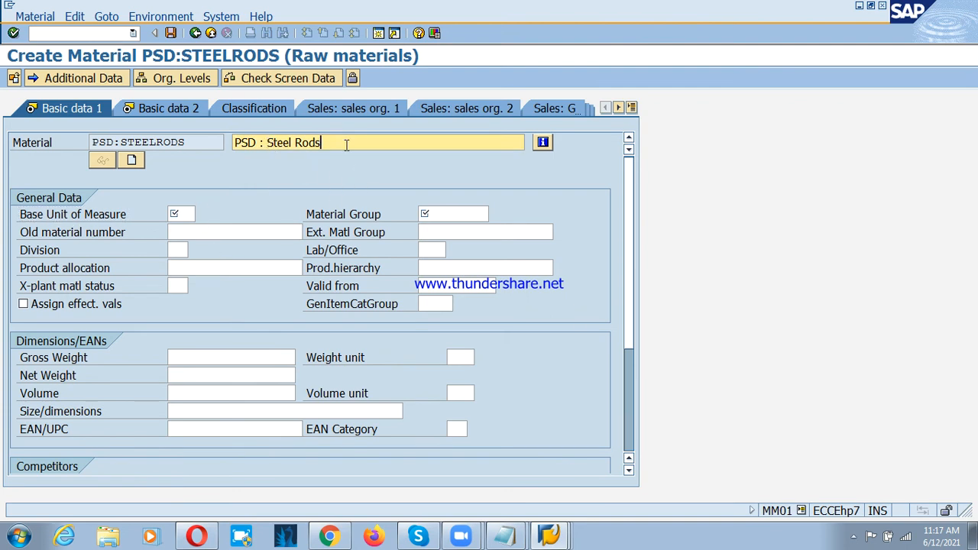
Step: Look up the measurement units and set the base unit of measure to EA (Each)
click(186, 216)
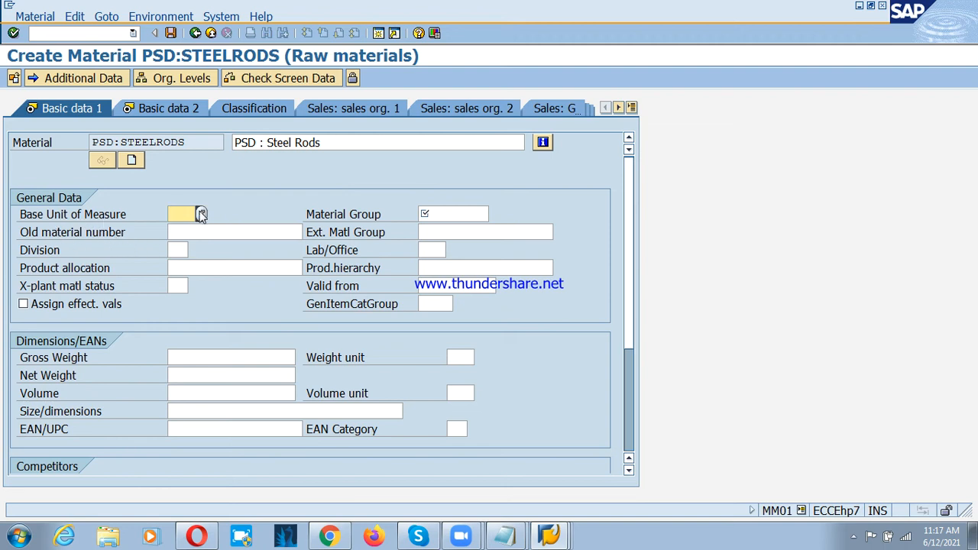
click(201, 215)
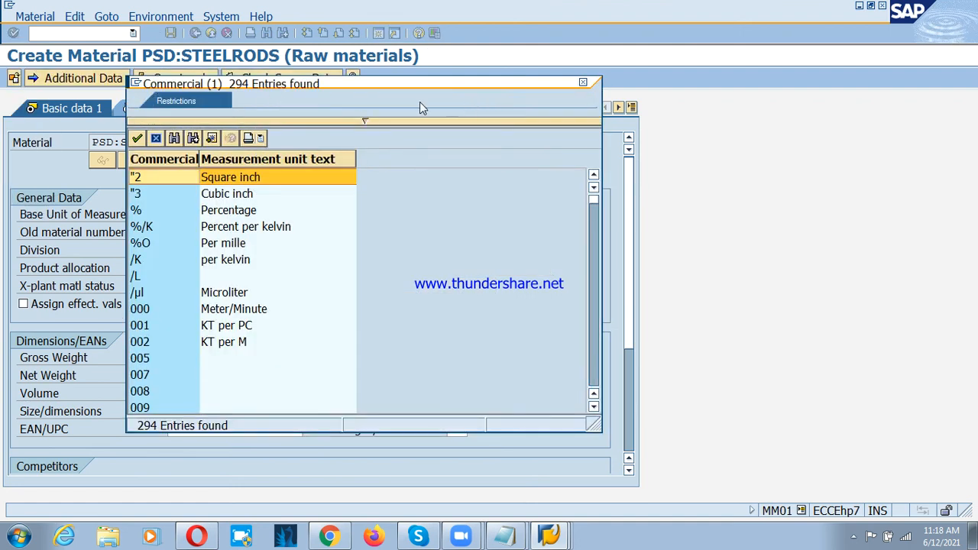
drag(332, 87, 560, 98)
click(455, 303)
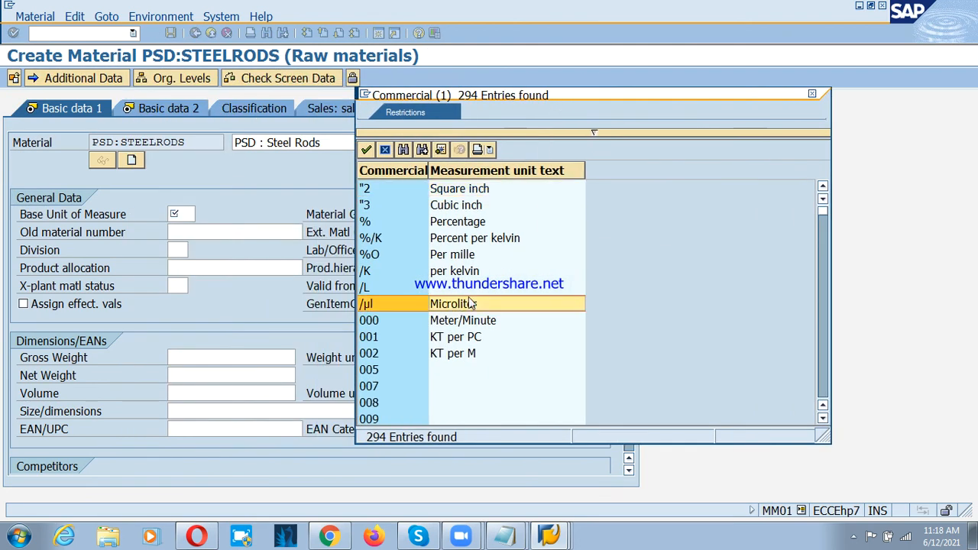
scroll(455, 304, down, 5)
scroll(455, 304, down, 3)
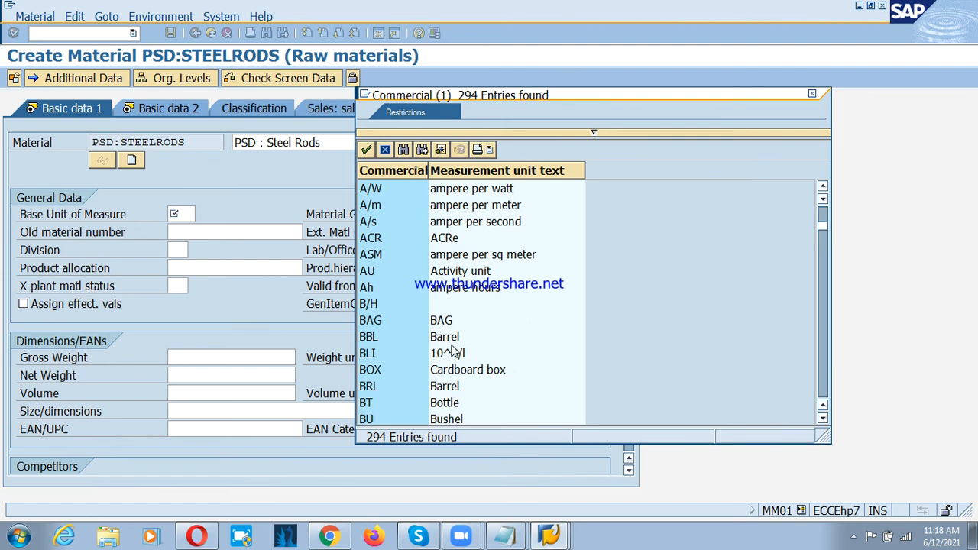
scroll(450, 345, up, 1)
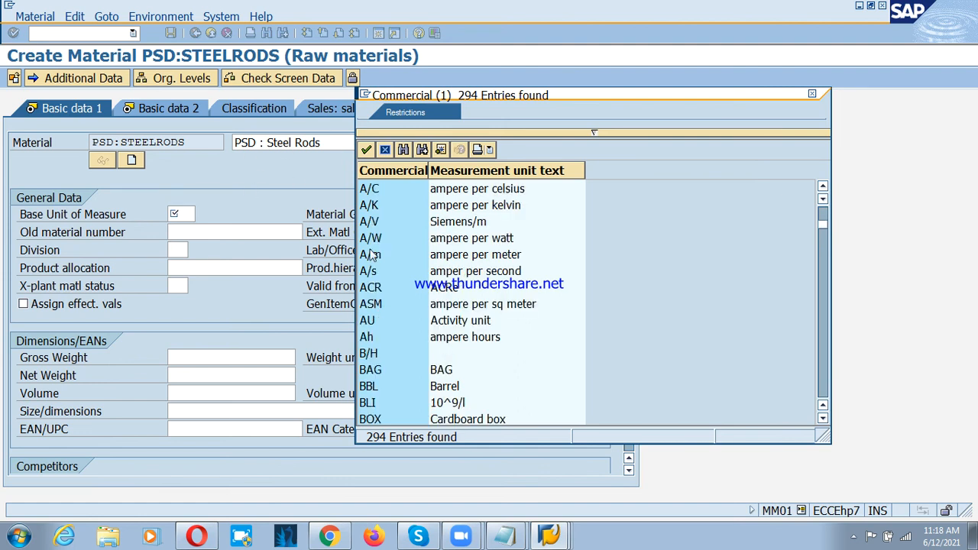
scroll(391, 377, down, 6)
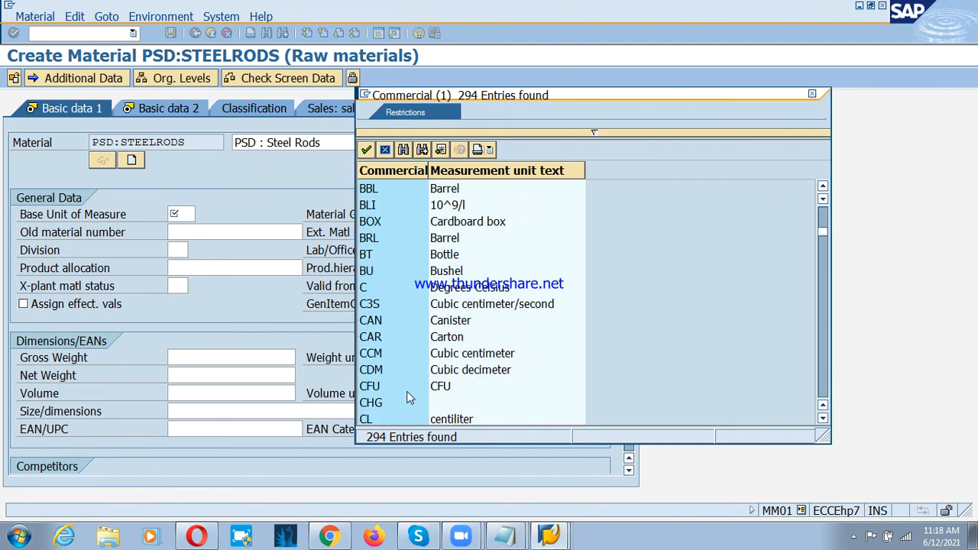
scroll(400, 392, down, 4)
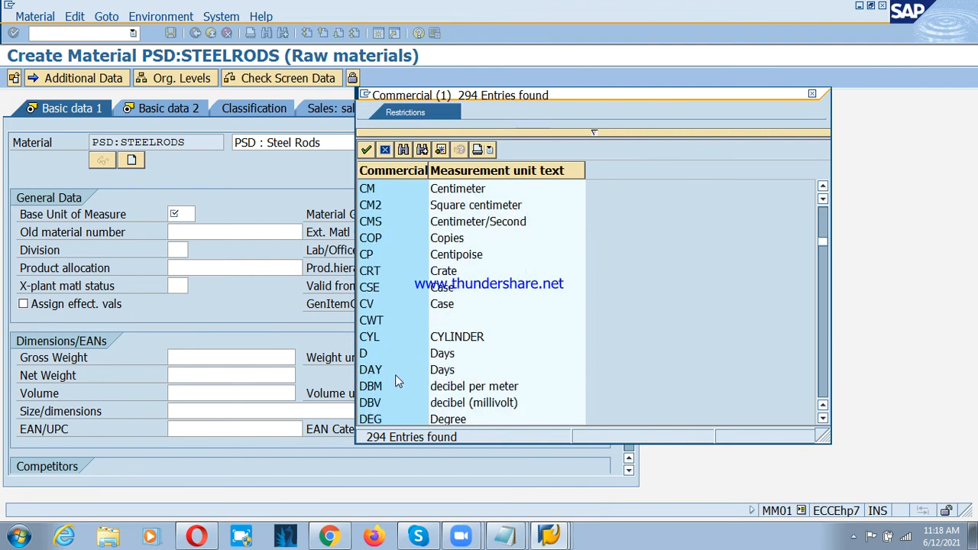
click(394, 405)
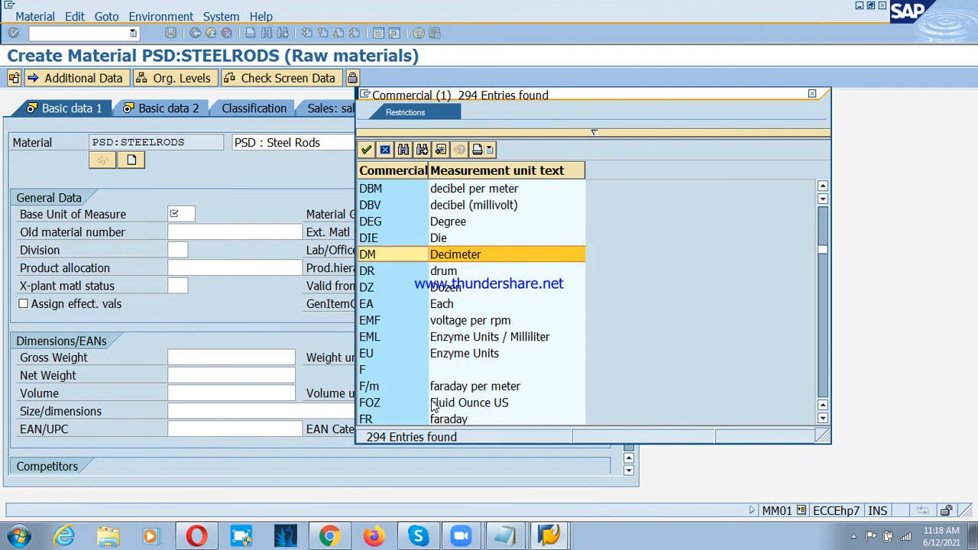
click(387, 304)
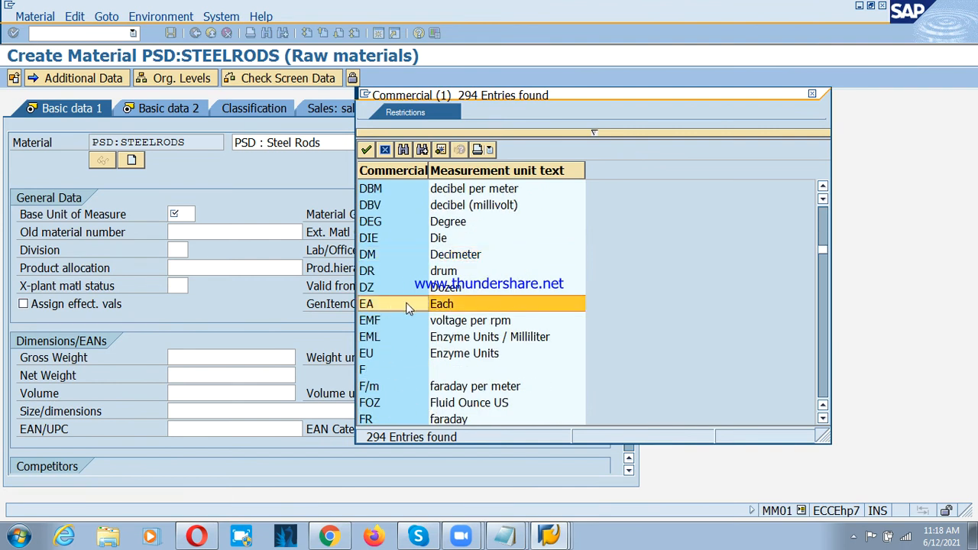
double_click(409, 307)
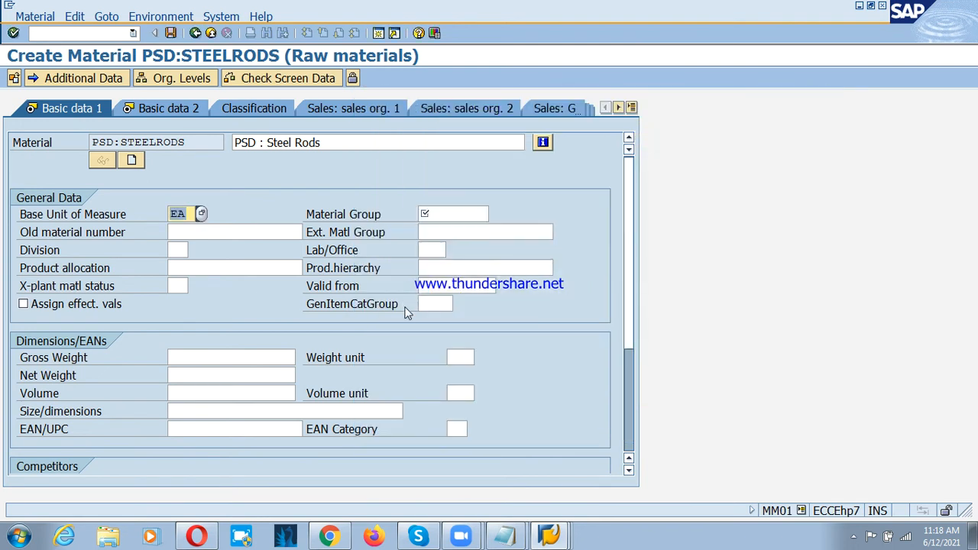
Step: Look up the material groups and assign material group 00101 (Steels)
click(432, 214)
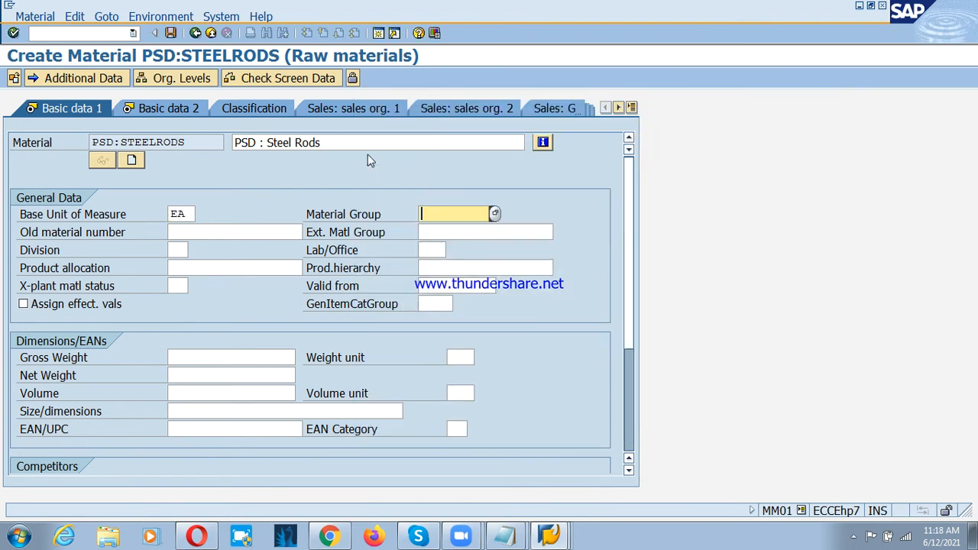
click(495, 215)
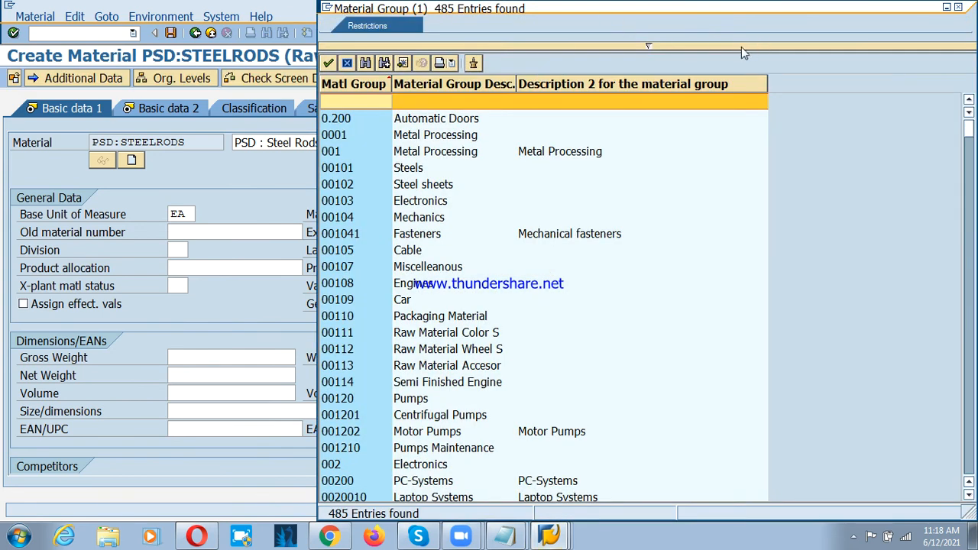
drag(632, 11, 758, 20)
click(567, 198)
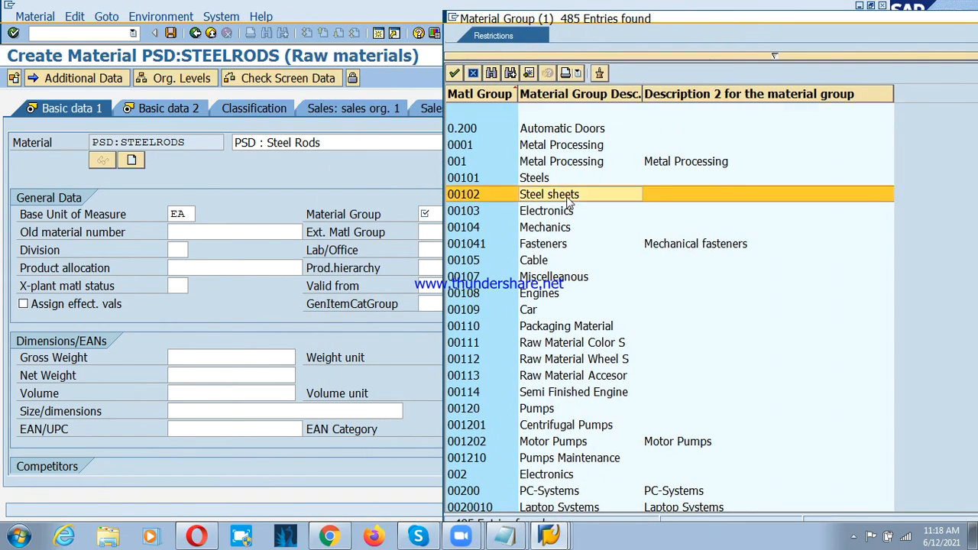
click(534, 180)
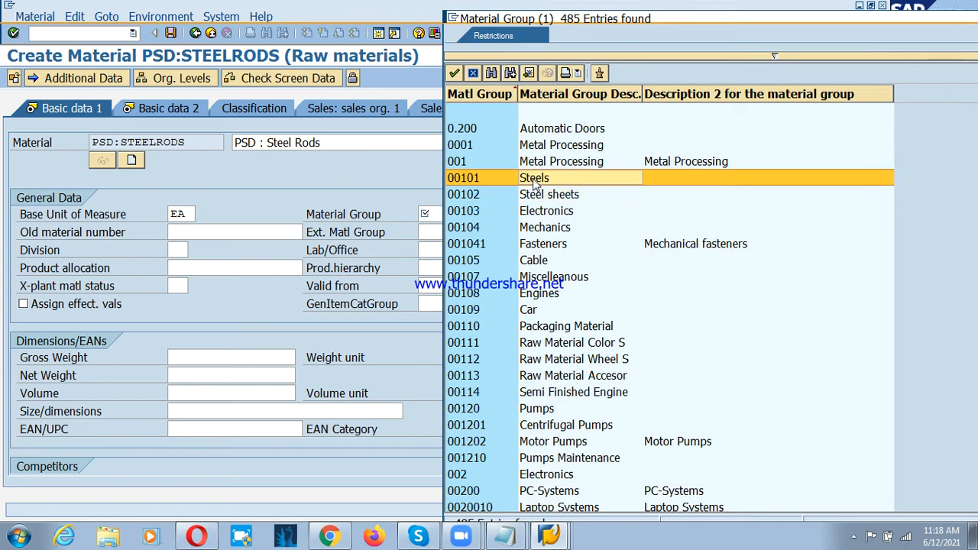
double_click(534, 180)
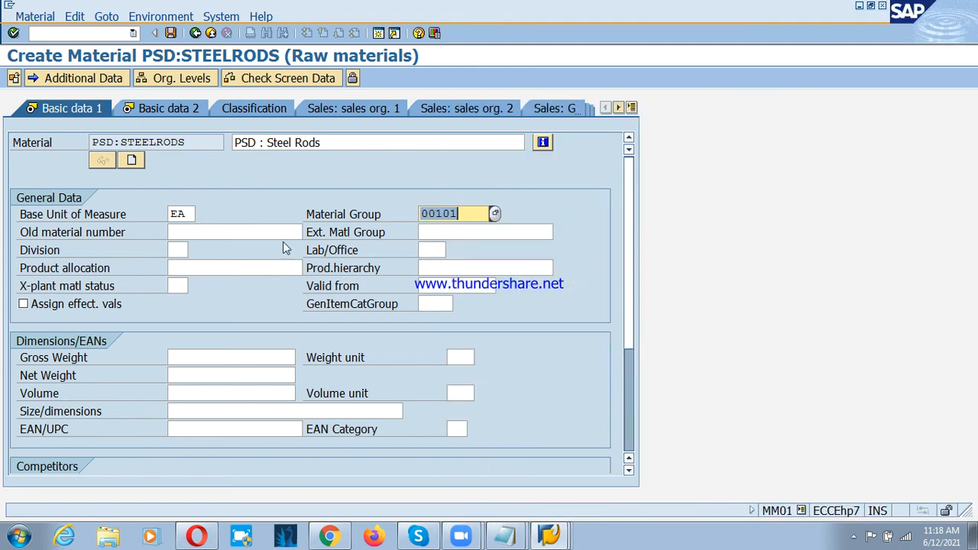
Step: Set the gross weight and net weight to 2 each, with kg as the weight unit
click(214, 357)
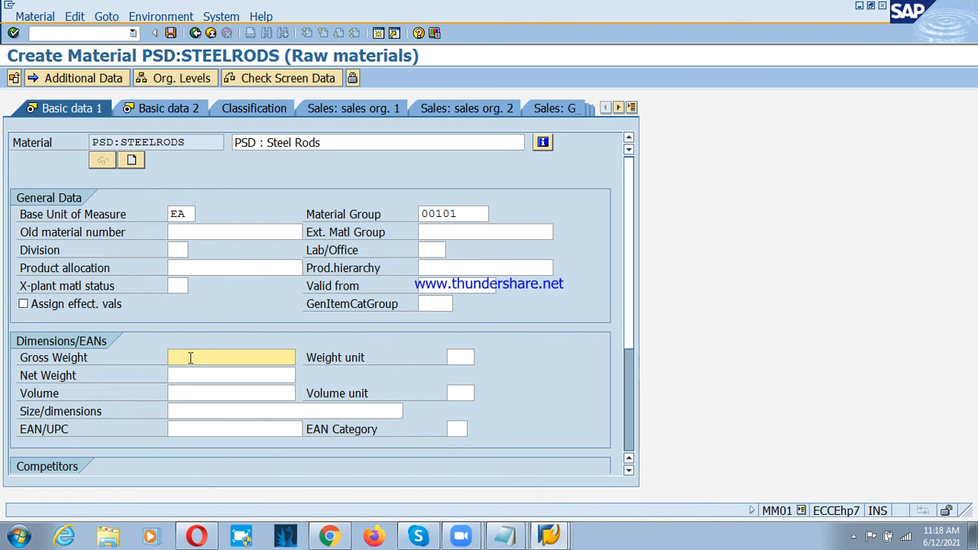
text(1)
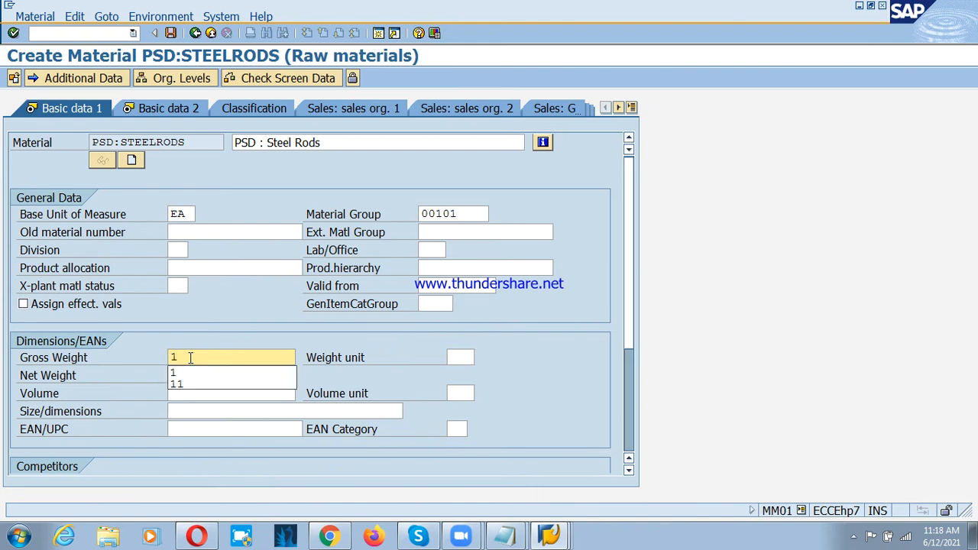
key(BackSpace)
text(2)
key(Tab)
text(2)
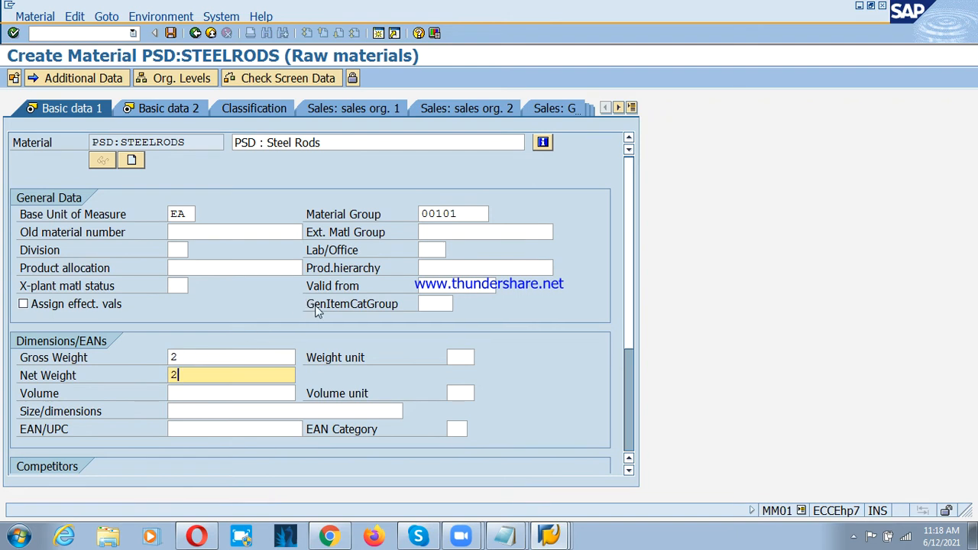
click(465, 357)
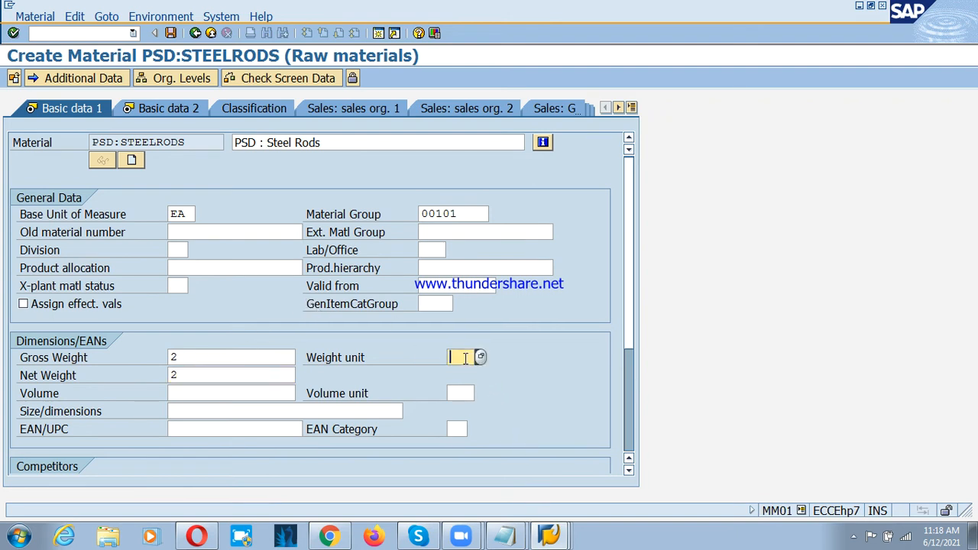
text(kg)
click(466, 378)
Step: Check the Basic data 2 view without making entries and continue to the Purchasing view
click(169, 110)
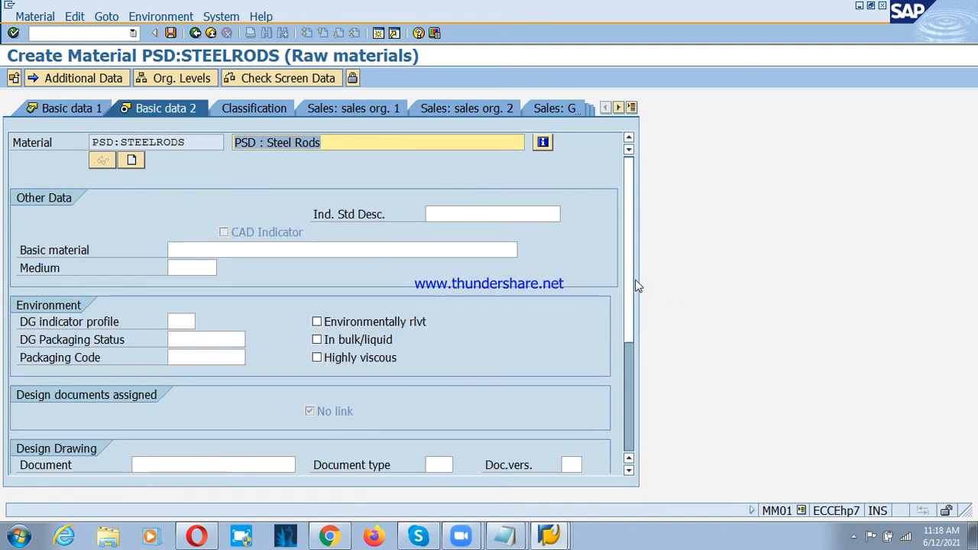
scroll(637, 305, down, 5)
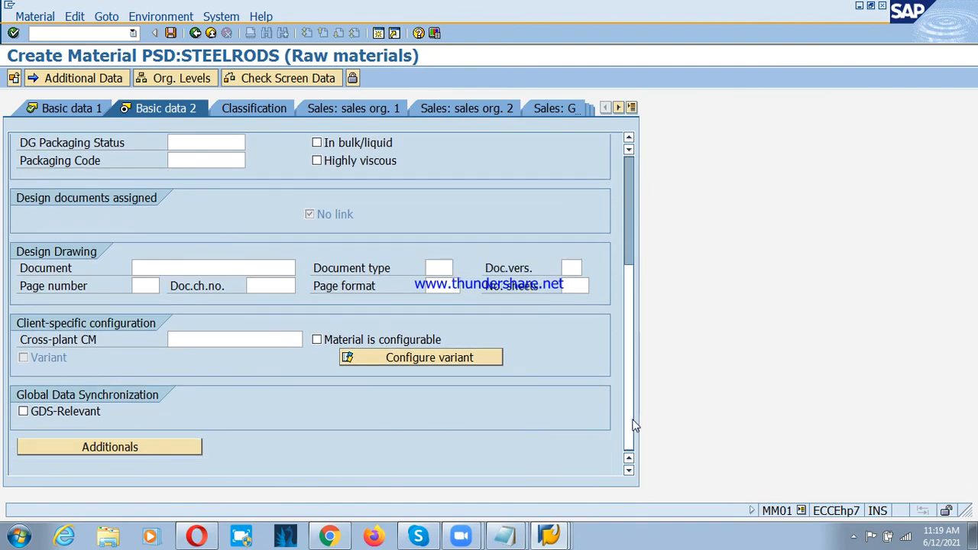
scroll(636, 406, up, 5)
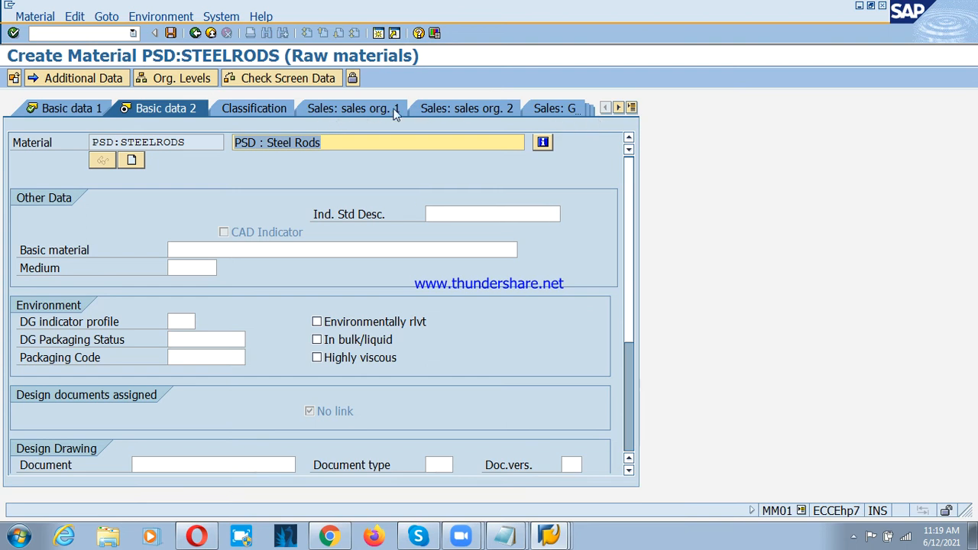
click(618, 108)
click(618, 108)
click(618, 107)
click(618, 108)
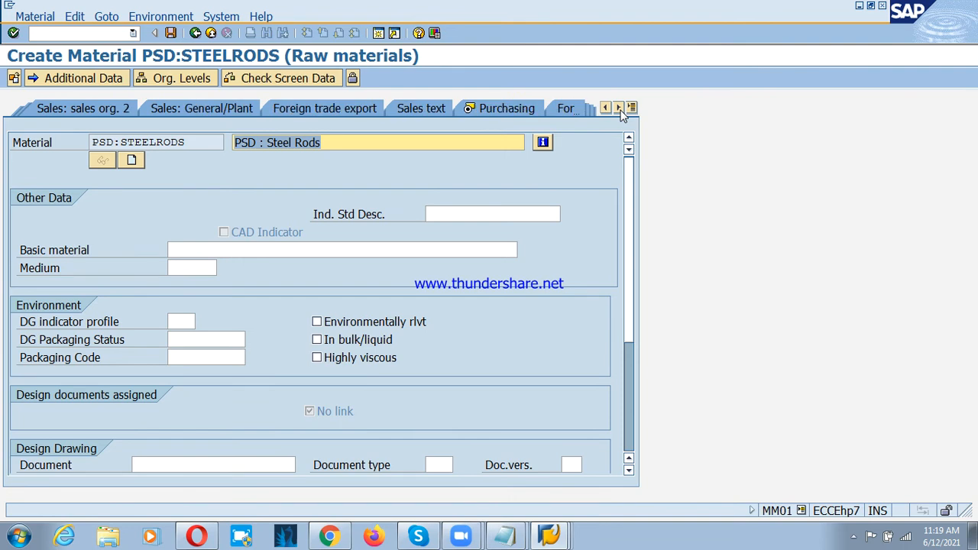
click(499, 110)
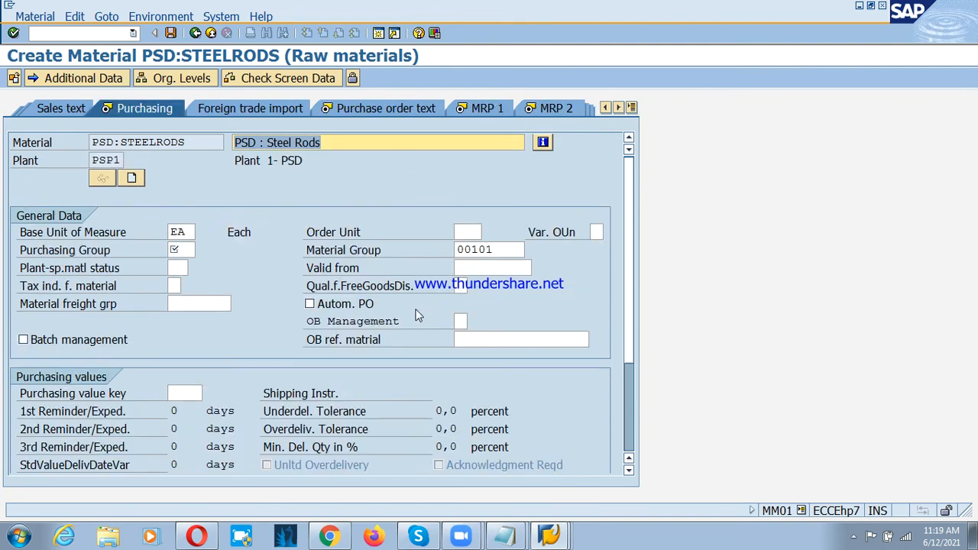
Step: Look up the purchasing groups and set the purchasing group for plant PSP1 to 000
click(181, 249)
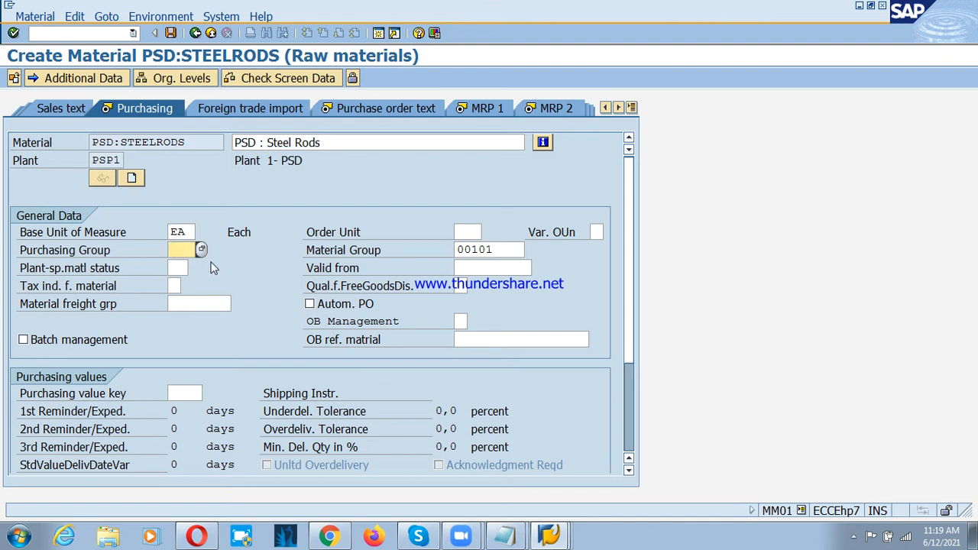
click(201, 249)
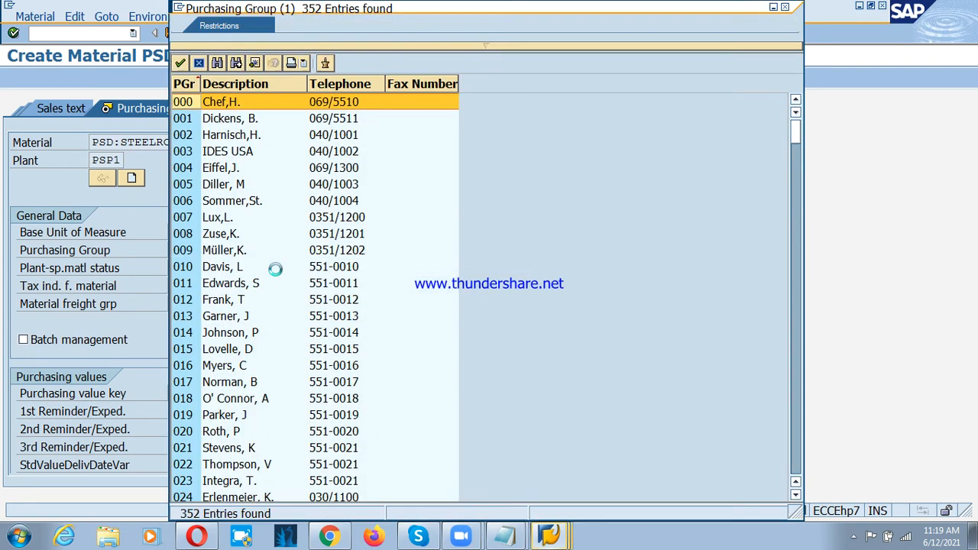
double_click(216, 103)
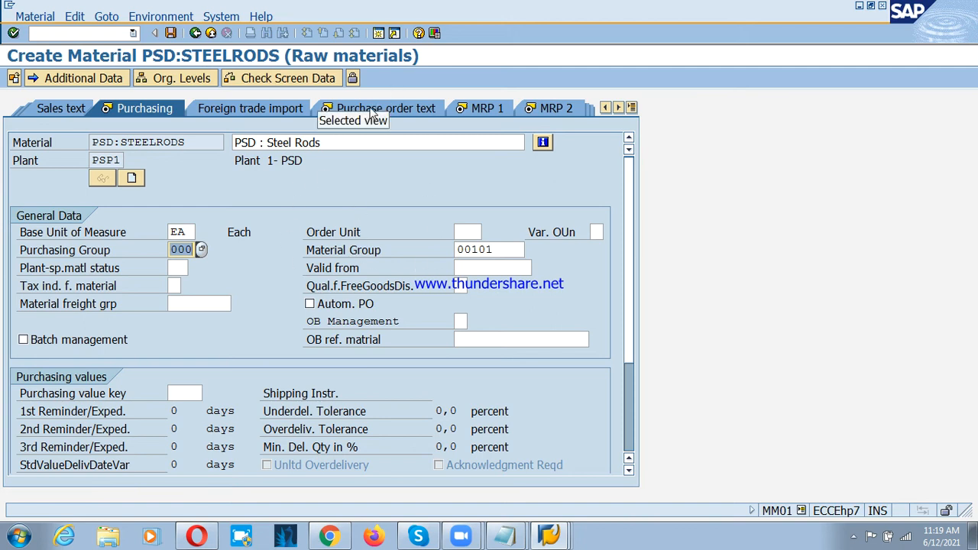
Step: Copy the material description PSD : Steel Rods into the English purchase order text and continue to the MRP 1 view
click(373, 109)
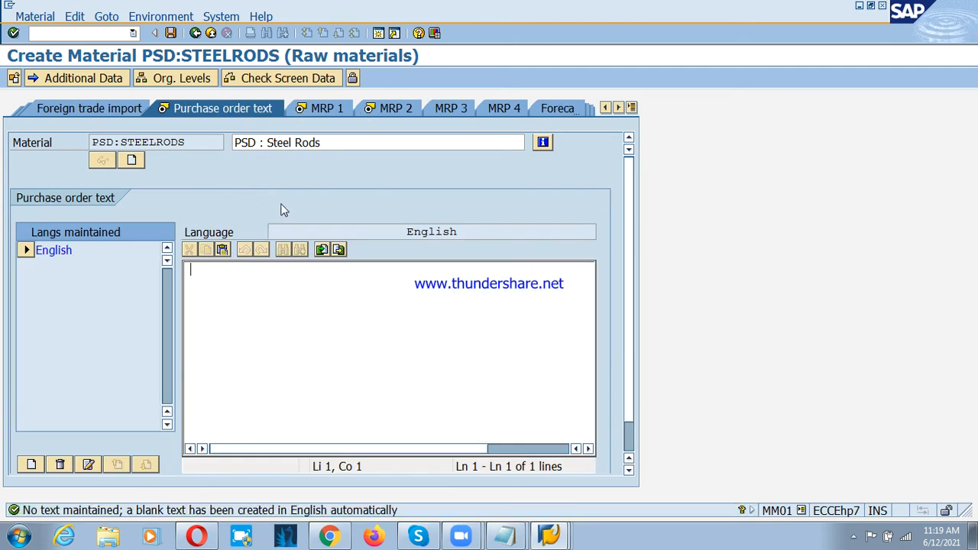
click(338, 147)
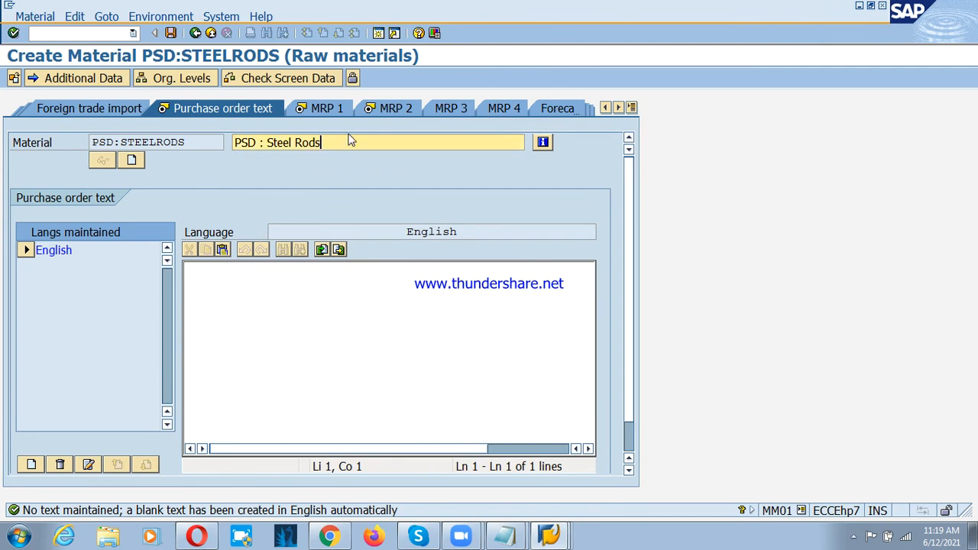
key(shift+Home)
key(ctrl+c)
key(Home)
click(251, 288)
key(ctrl+v)
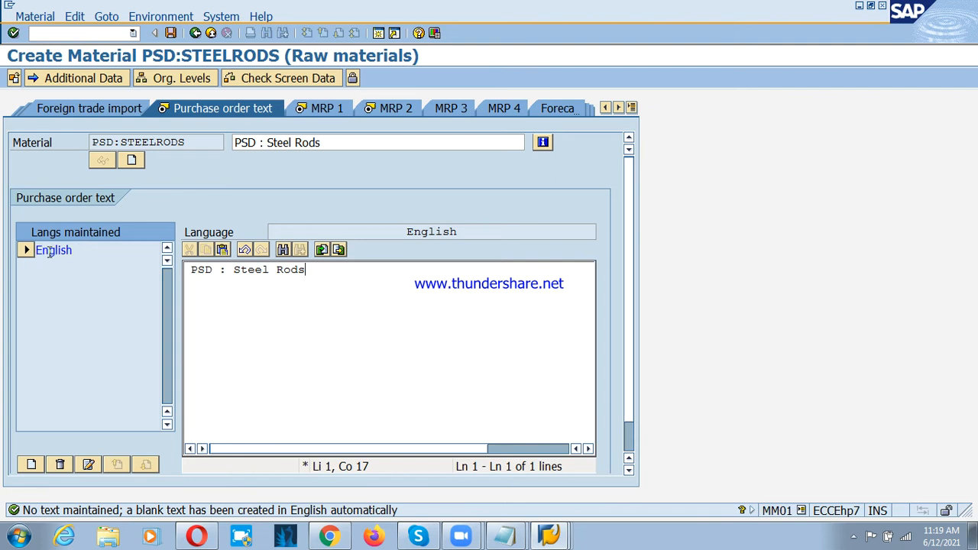
click(320, 111)
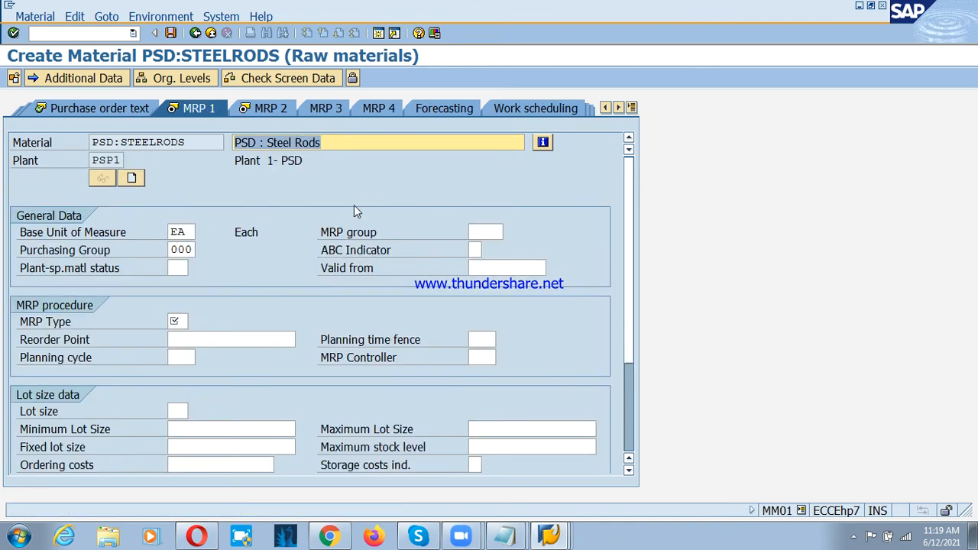
Step: Set the MRP type to ND (No planning) and continue to the MRP 2 view
click(183, 324)
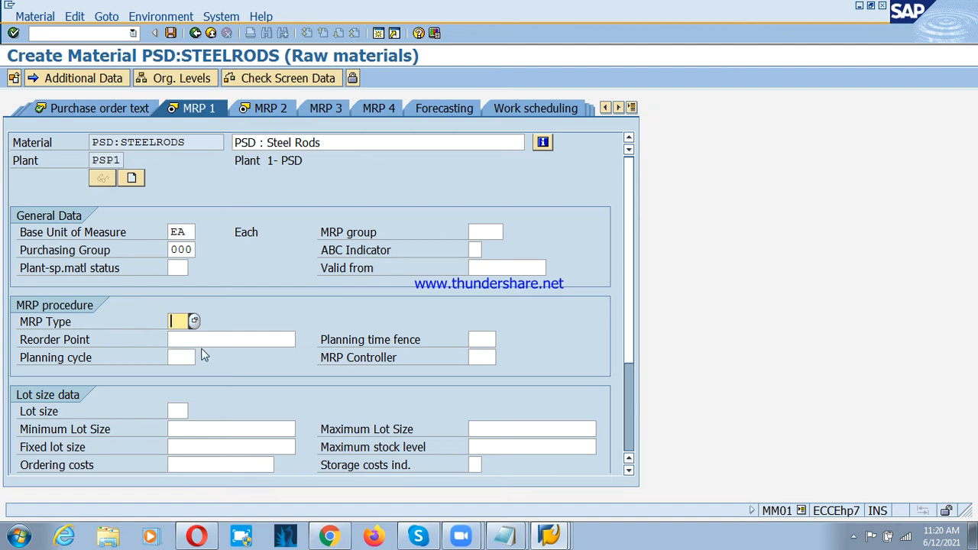
click(194, 321)
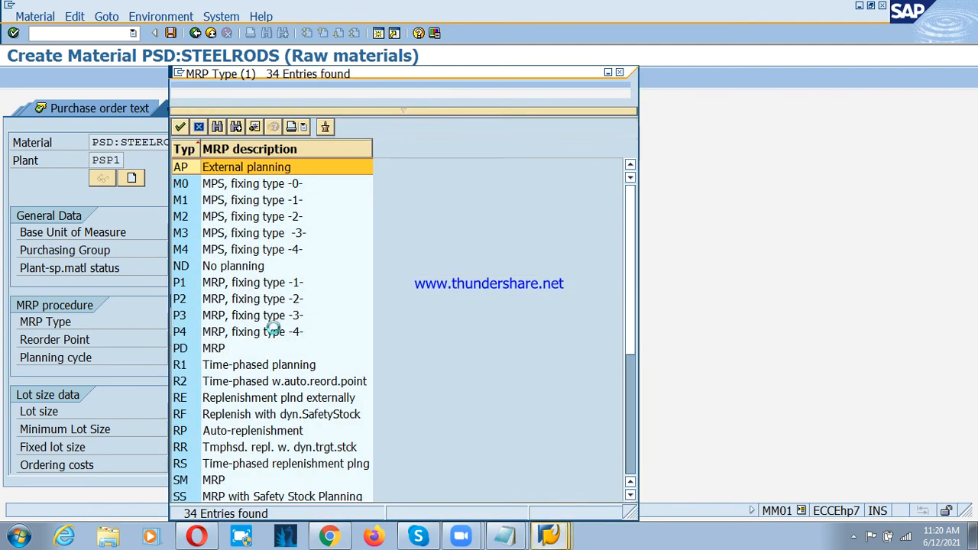
click(196, 270)
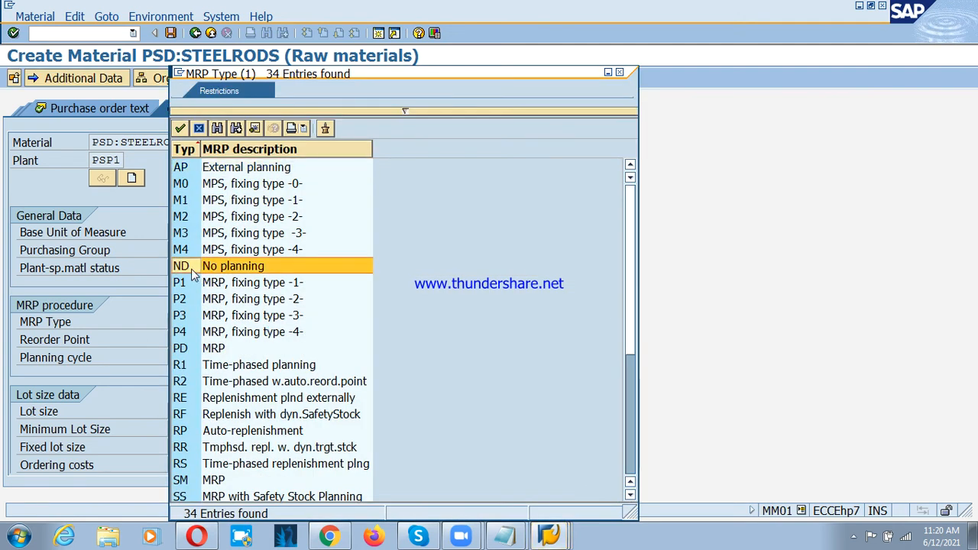
double_click(192, 269)
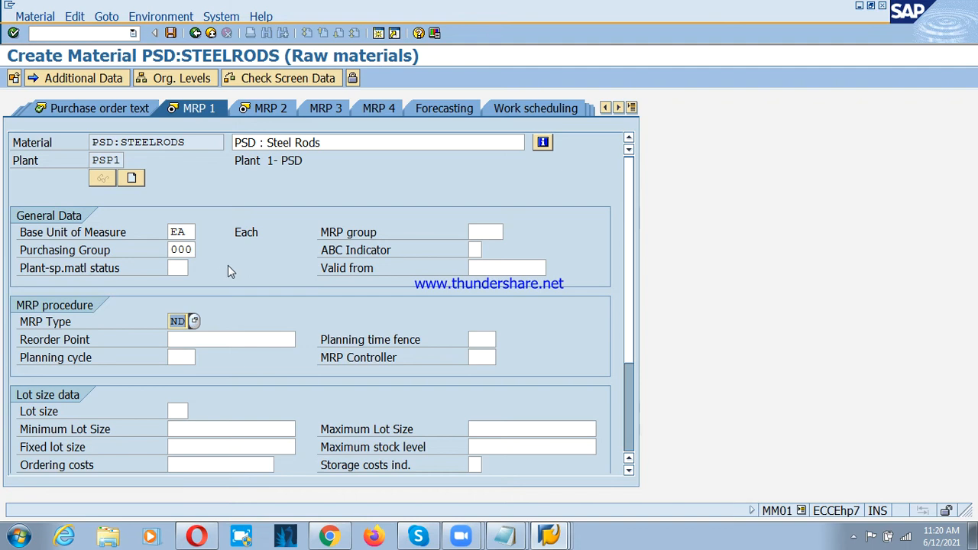
click(267, 112)
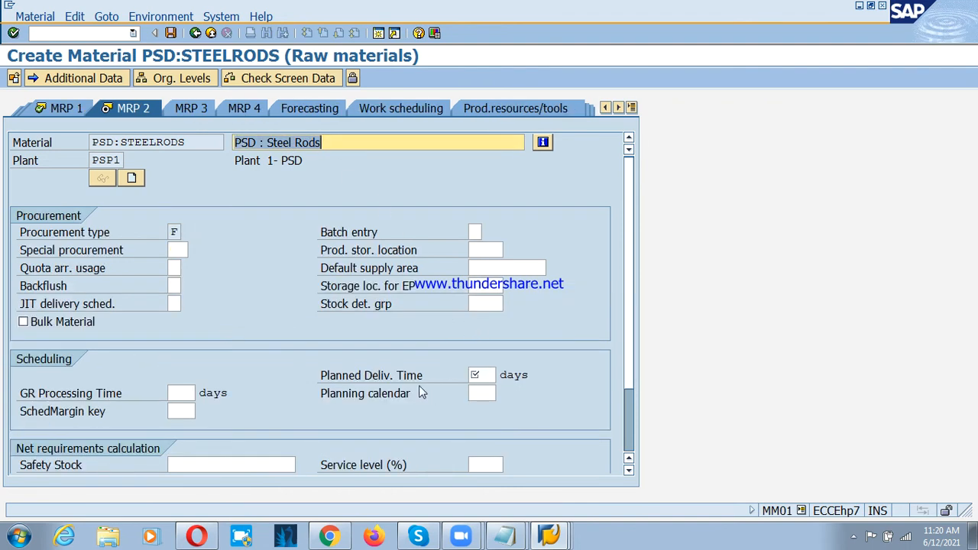
Step: Set the planned delivery time to 5 days and continue to the Plant data / stor. 1 view
click(374, 376)
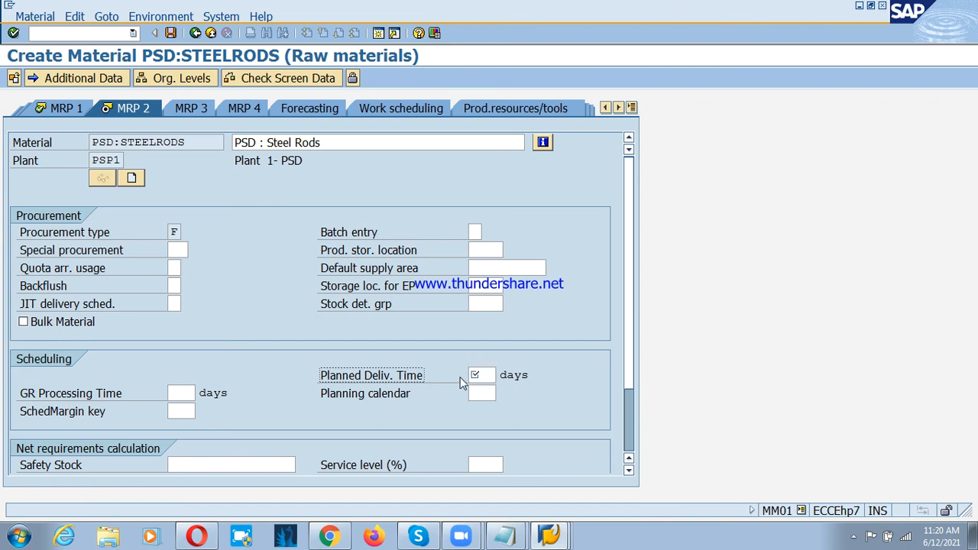
click(486, 373)
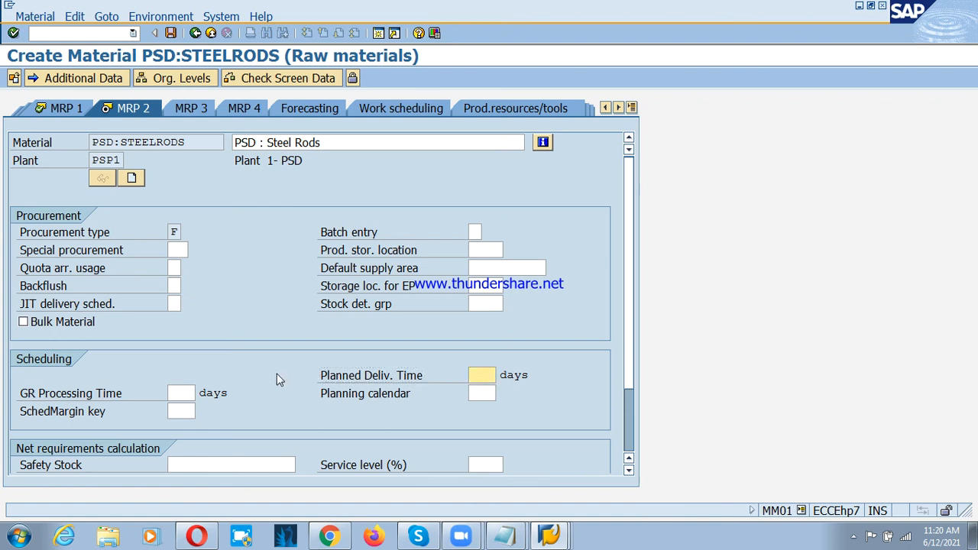
click(325, 393)
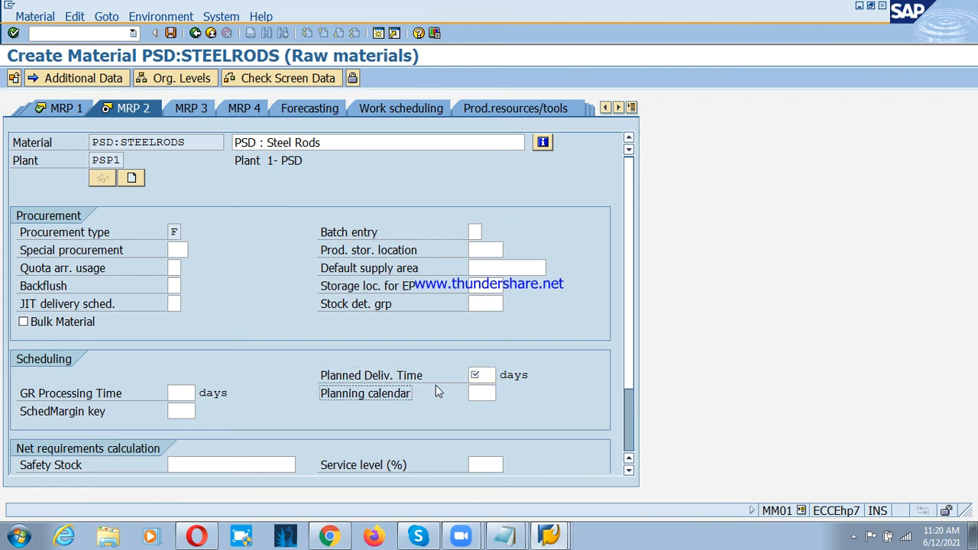
click(444, 382)
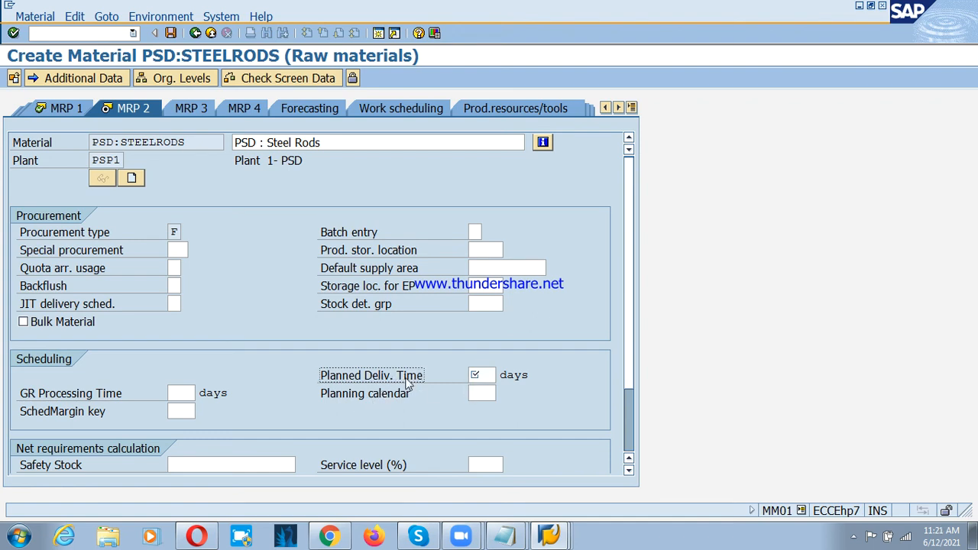
click(482, 374)
text(5)
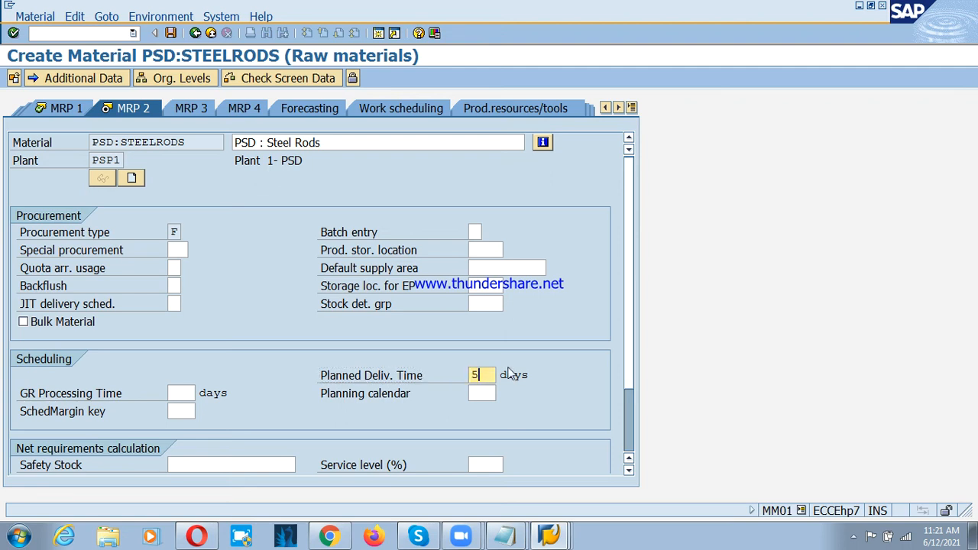
click(618, 108)
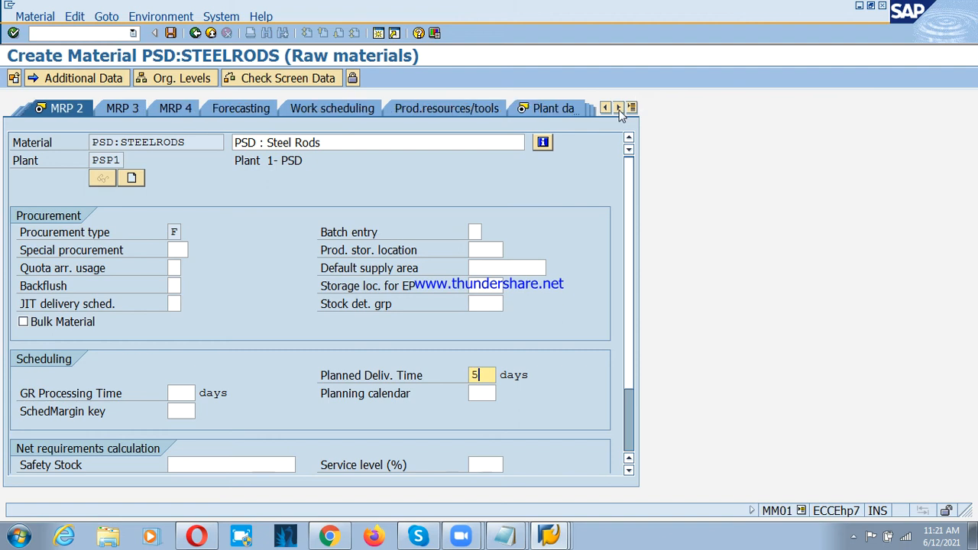
click(548, 108)
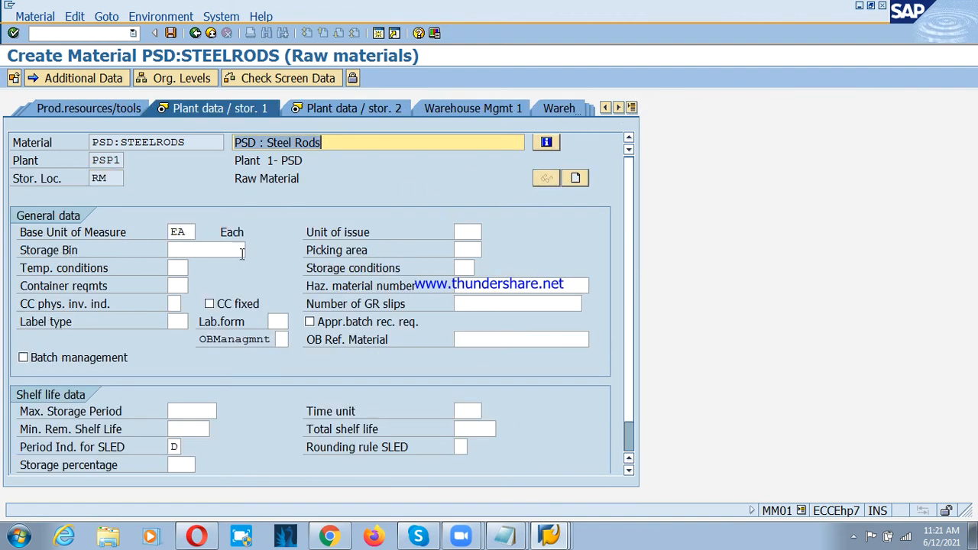
Step: Check the Plant data / stor. 1 and stor. 2 views without making entries and continue to the Accounting 1 view
scroll(239, 260, down, 1)
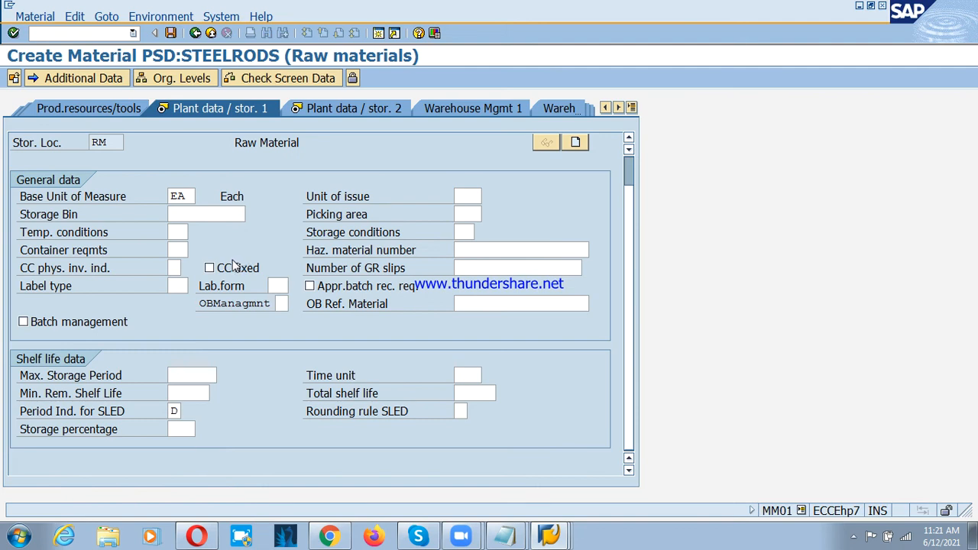
scroll(236, 263, up, 1)
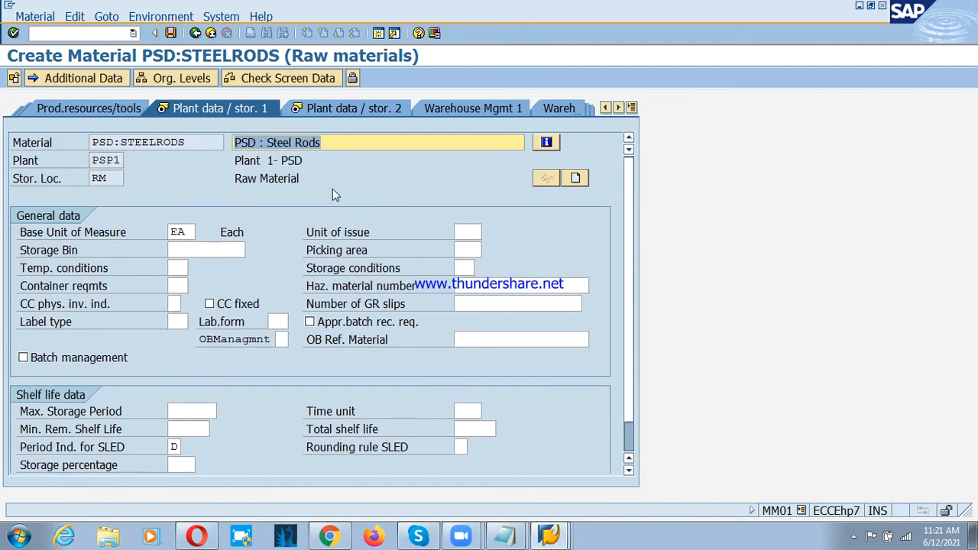
click(342, 107)
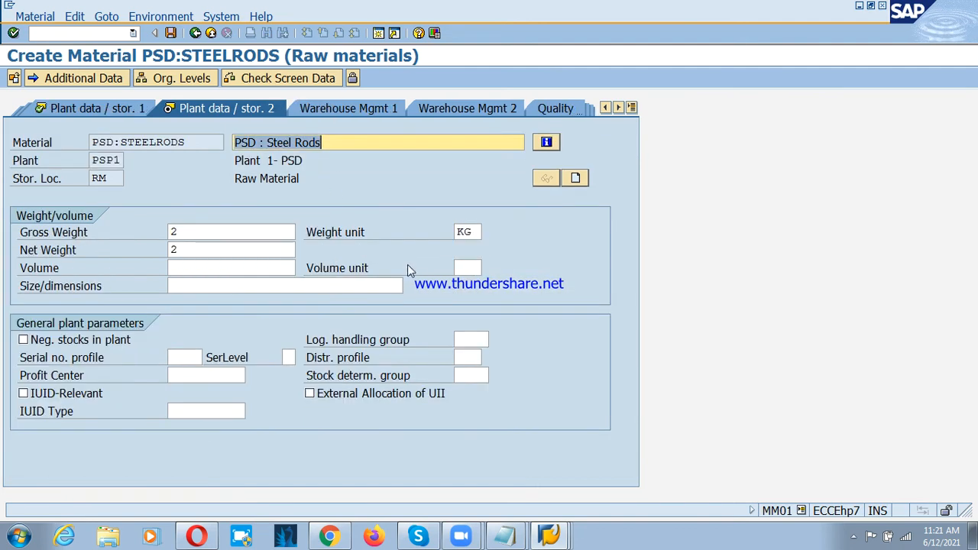
click(183, 374)
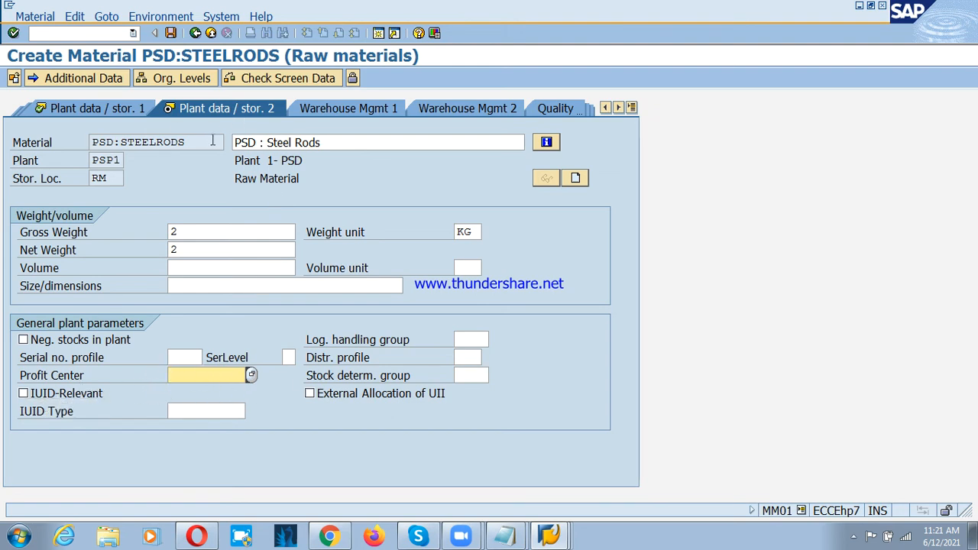
click(631, 109)
click(687, 422)
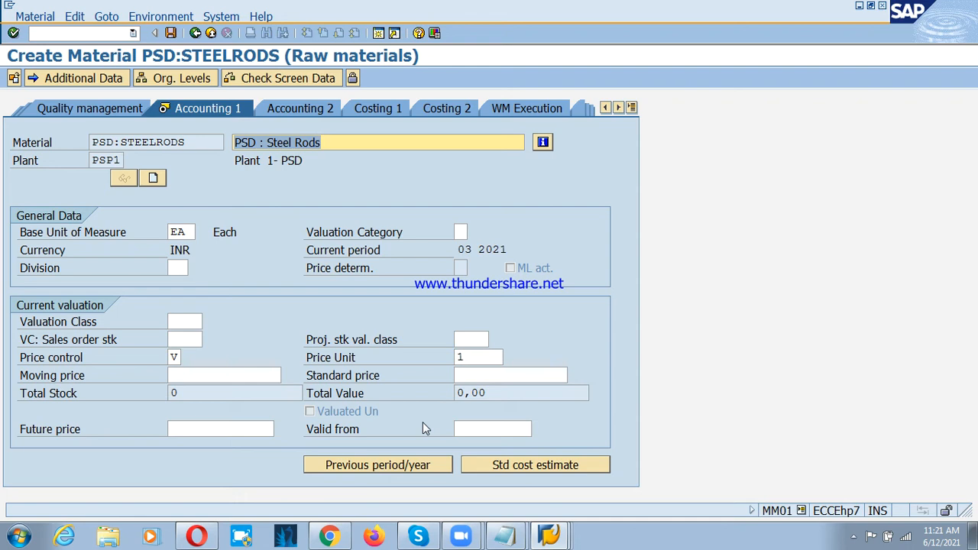
Step: Check the raw material valuation class in the Notepad notes, return to SAP and set the valuation class to 3000 (Raw materials -Domestic)
click(184, 322)
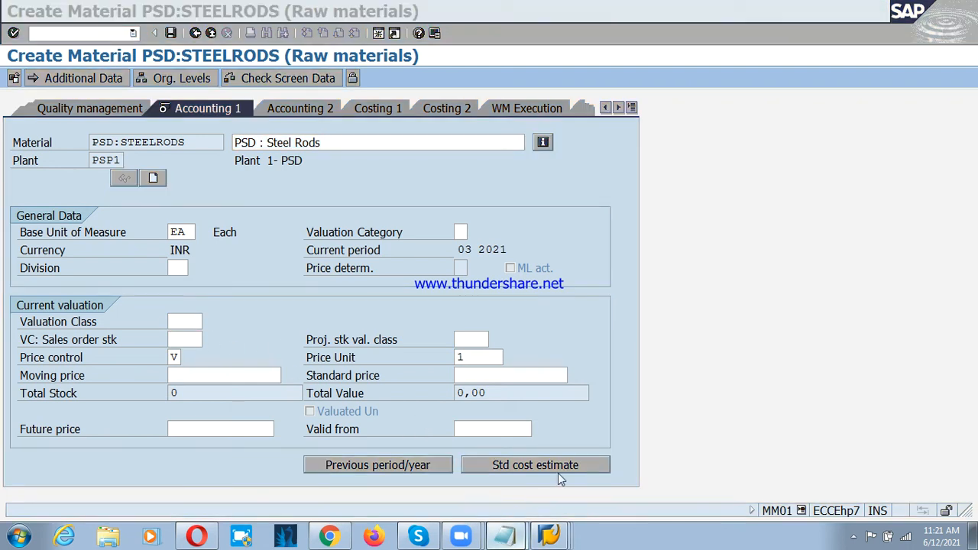
click(504, 535)
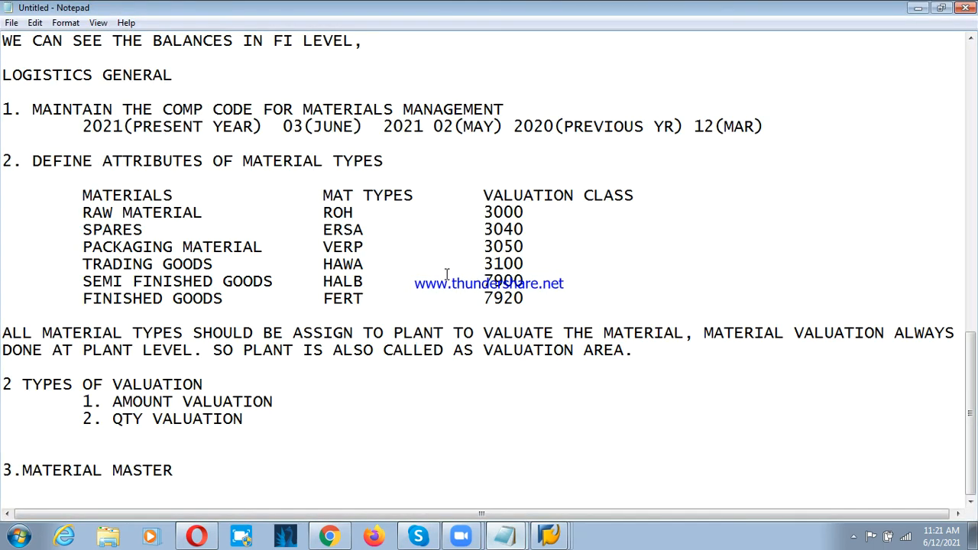
click(482, 213)
key(alt+Tab)
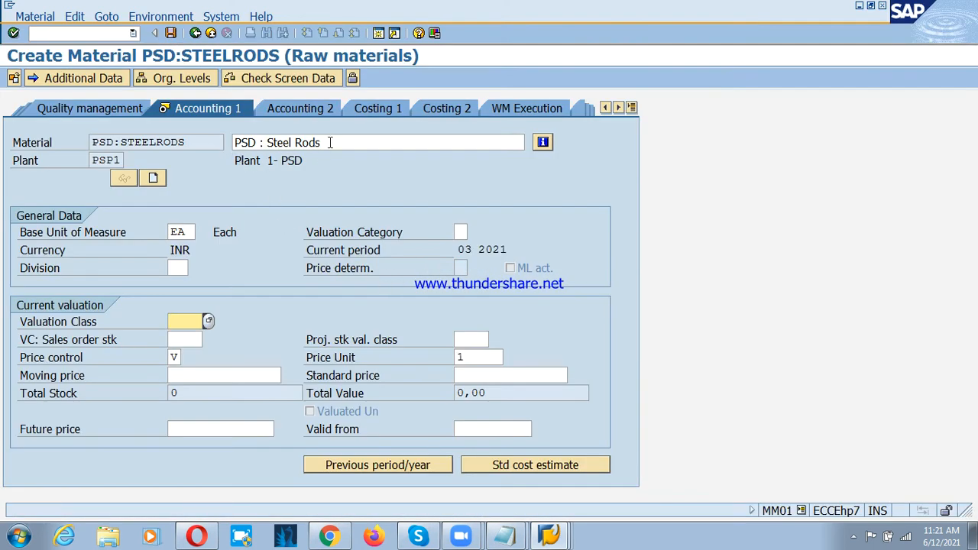
click(329, 145)
click(187, 323)
click(209, 324)
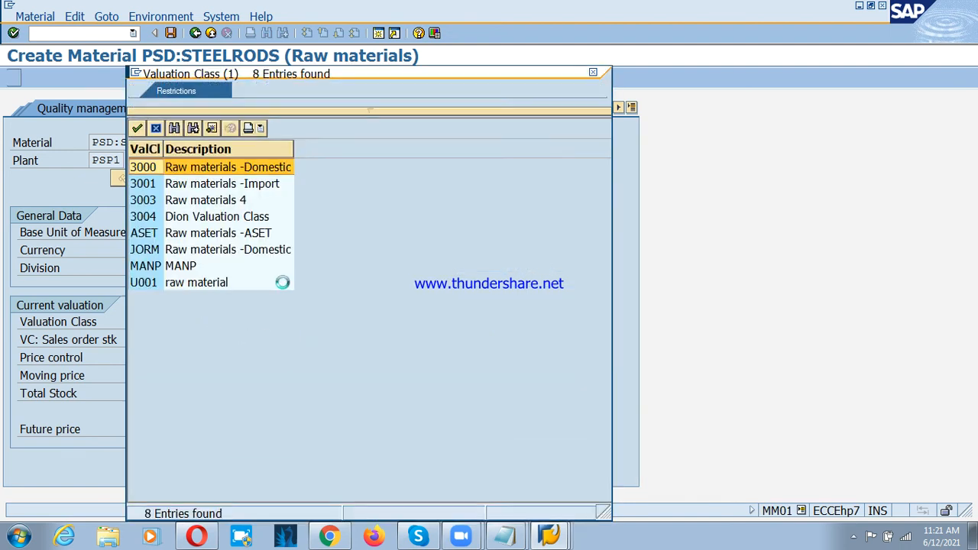
double_click(197, 167)
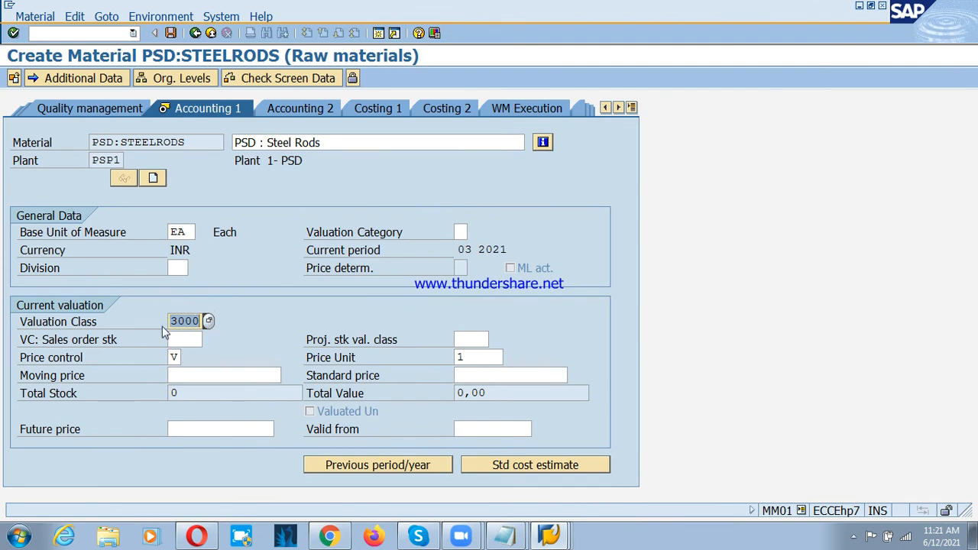
Step: Set the moving price to 1000 and save the material master
click(184, 373)
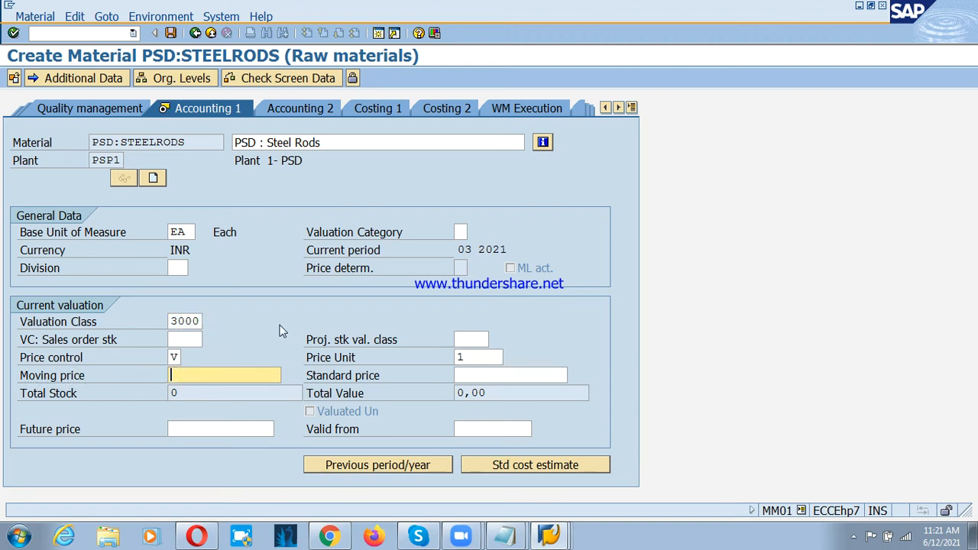
text(1000)
click(171, 34)
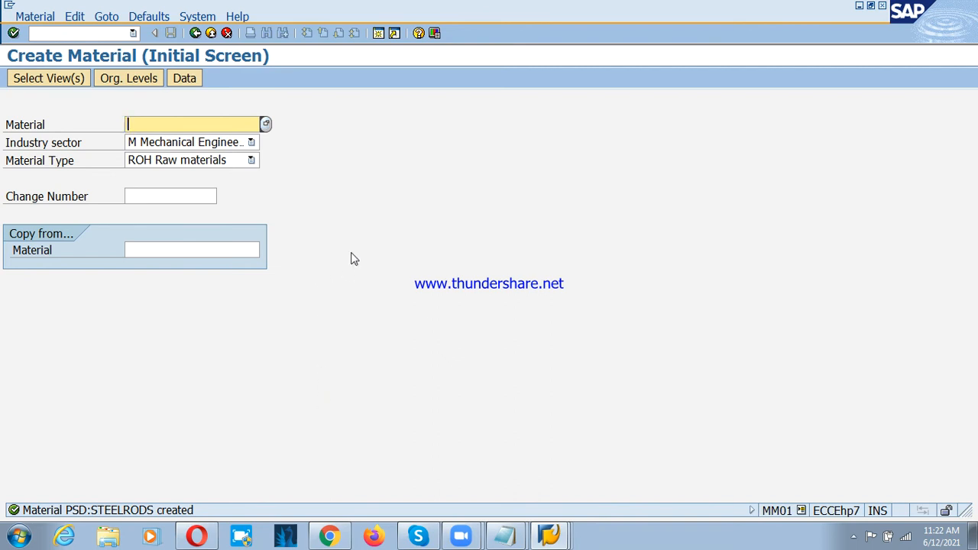
Step: Return to the SAP Easy Access tree and look up the transactions for changing and displaying a material under Material Master
click(209, 34)
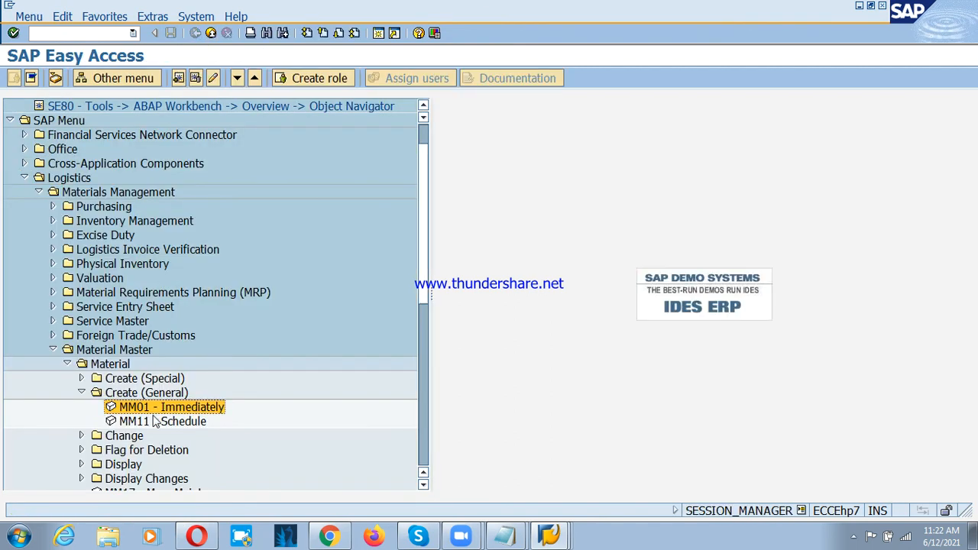
click(81, 437)
click(142, 451)
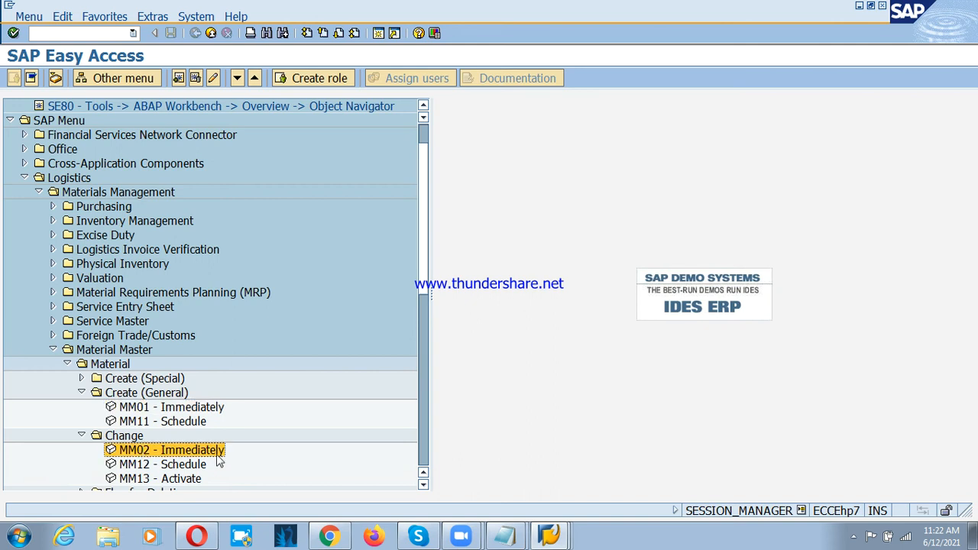
scroll(175, 398, down, 1)
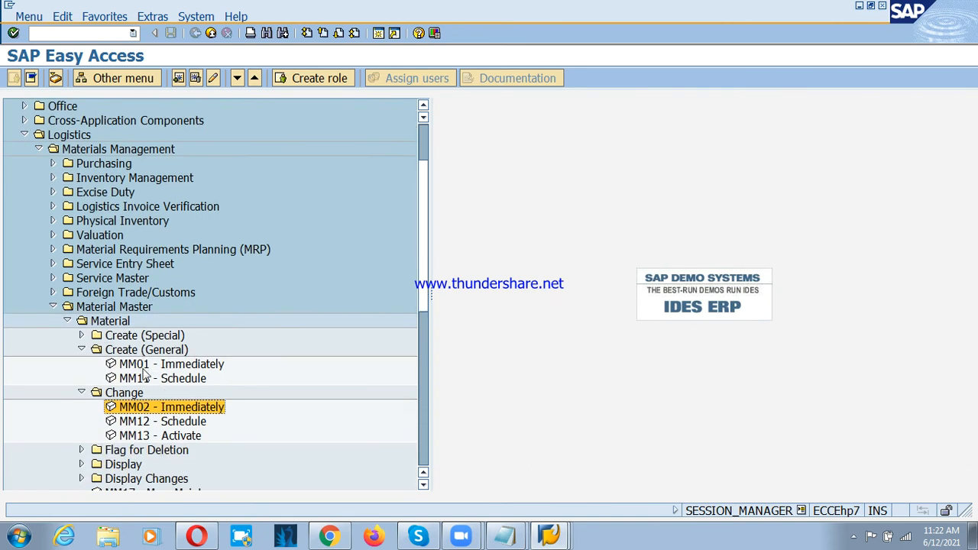
click(144, 365)
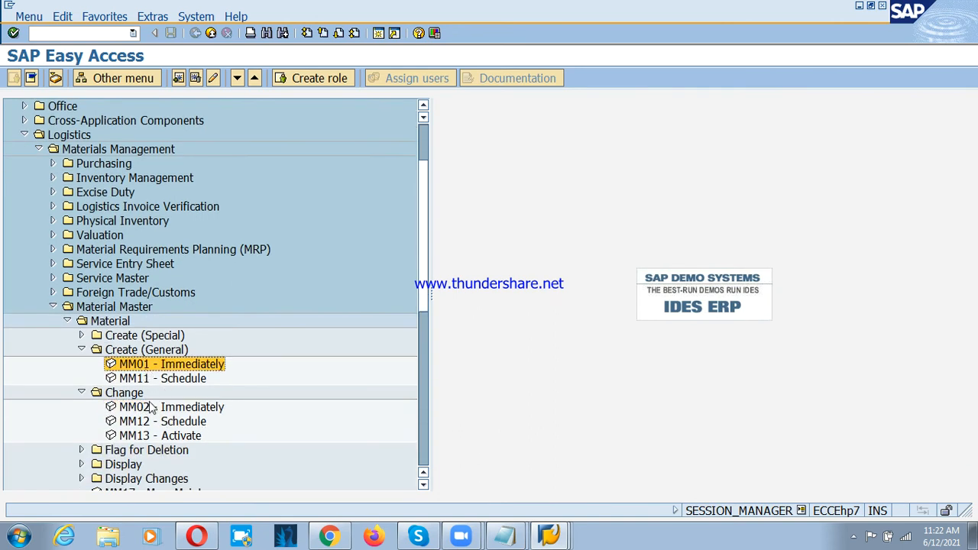
click(155, 409)
scroll(215, 352, down, 2)
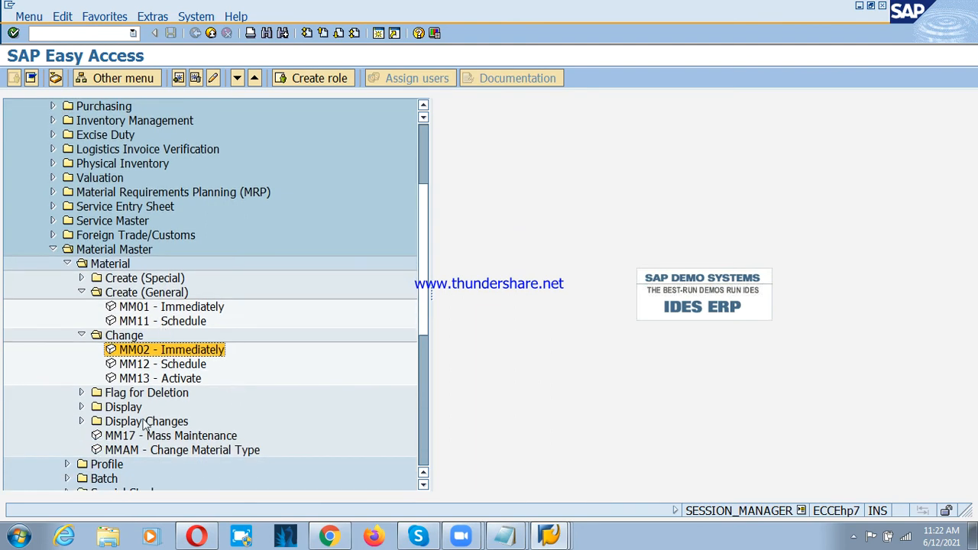
click(80, 407)
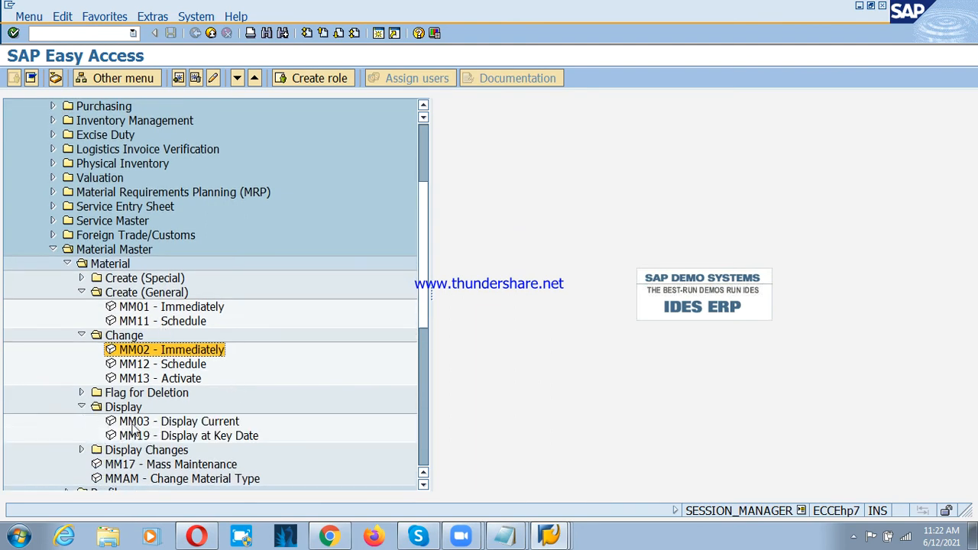
click(135, 425)
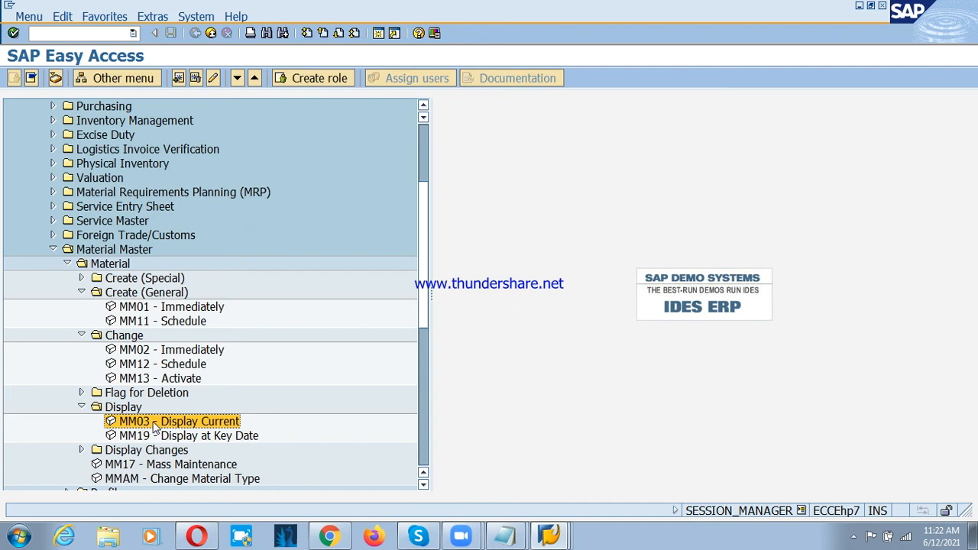
Step: Collapse the Display, Change, Create (General) and Material Master folders in the menu tree
click(82, 408)
click(80, 337)
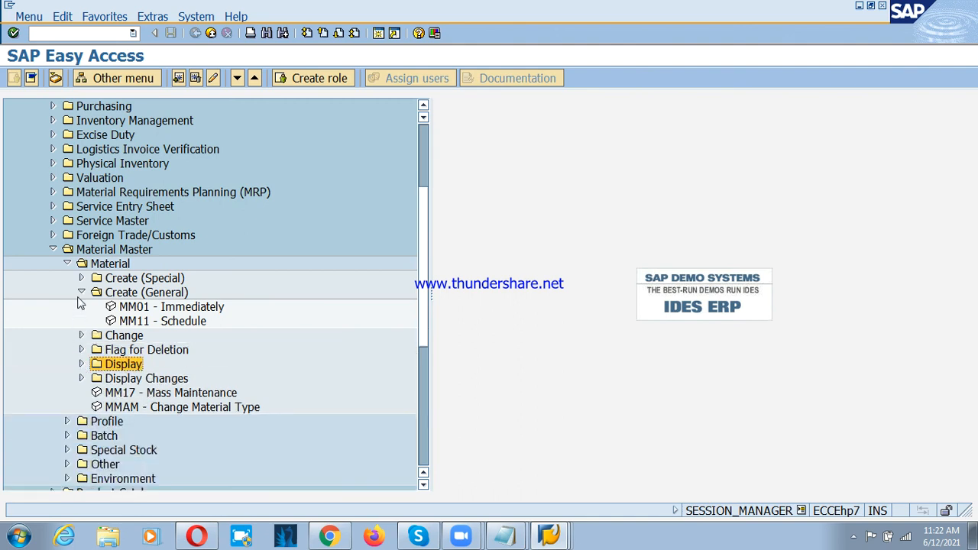
click(81, 293)
click(53, 249)
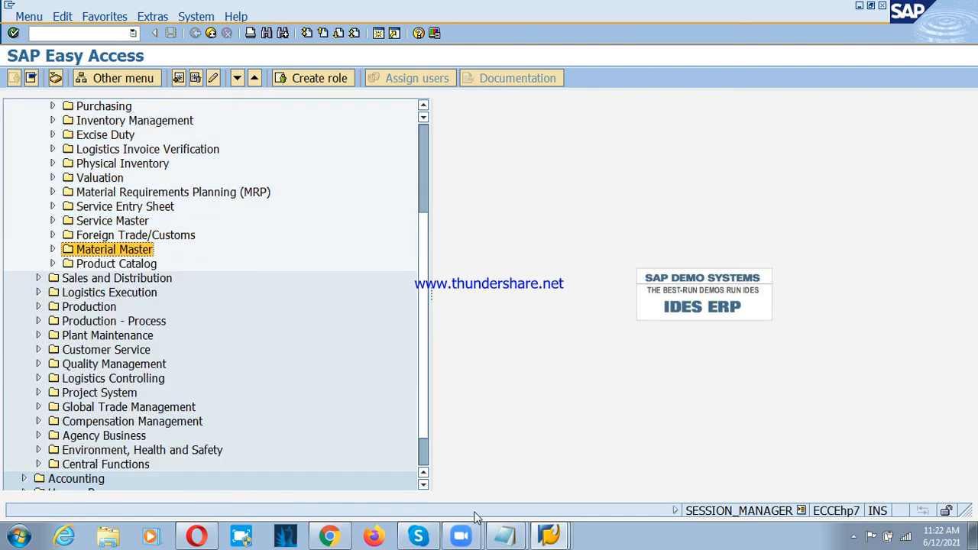
Step: Switch to Notepad and review the Logistics General and procure-to-pay notes
click(511, 536)
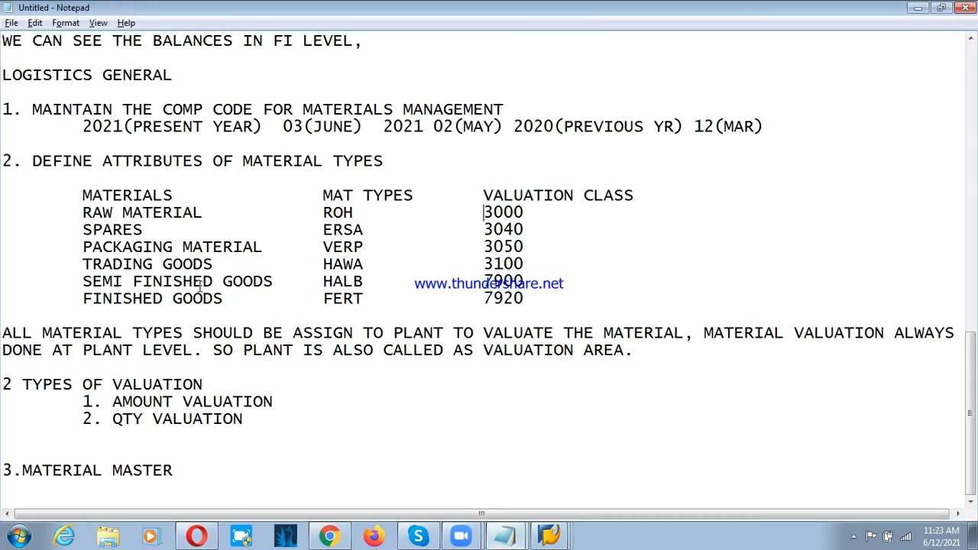
scroll(197, 304, up, 13)
scroll(197, 304, down, 8)
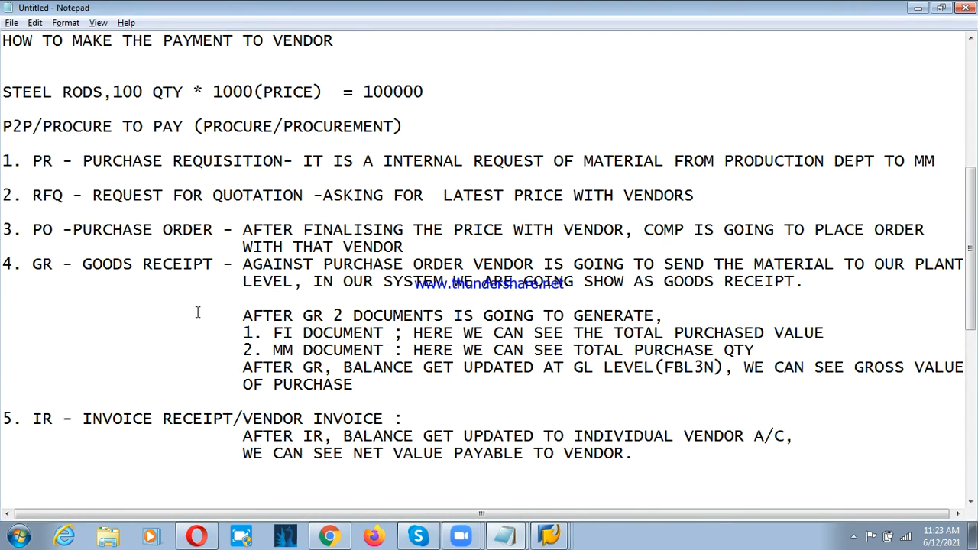
Step: Add the heading "to do THE P2P CYCLE, CONFIGS REQUIREMENT" below the MATERIAL MASTER line at the end of the notes
scroll(207, 315, up, 4)
scroll(207, 311, up, 4)
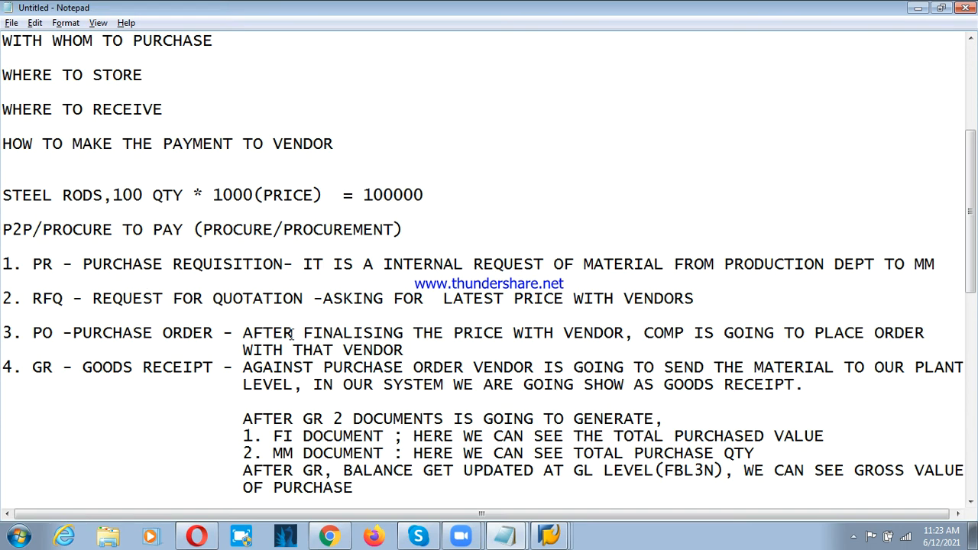
scroll(184, 352, down, 2)
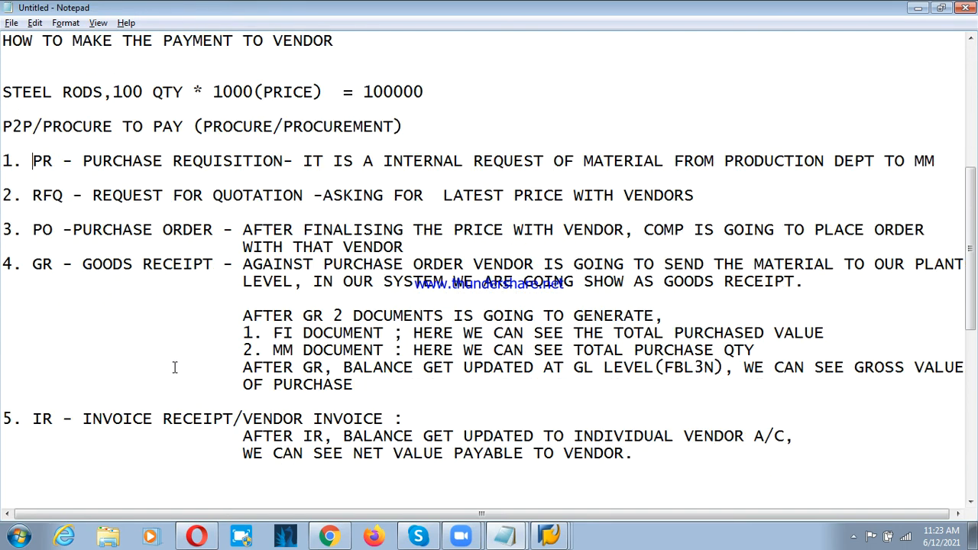
scroll(175, 367, up, 4)
scroll(159, 359, down, 15)
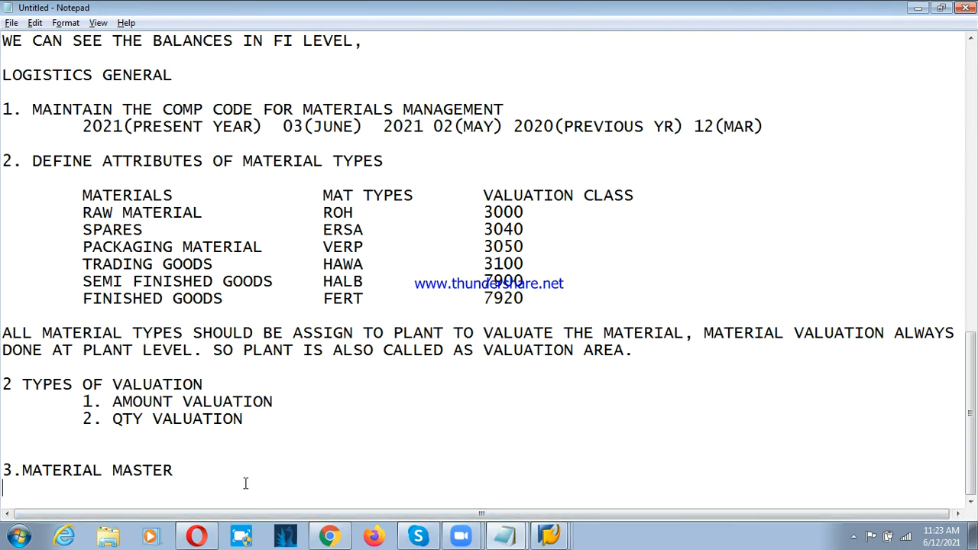
key(Return)
key(Return)
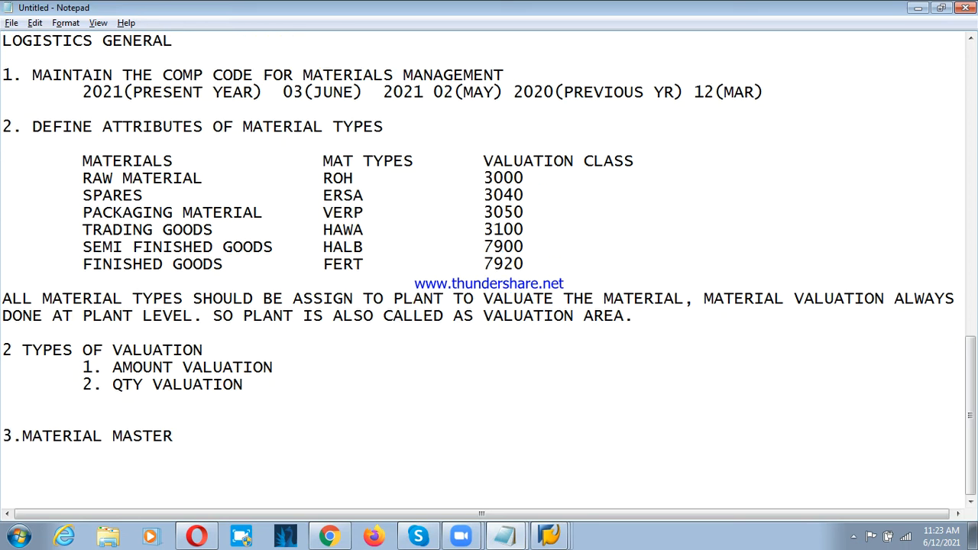
text(to do THE P)
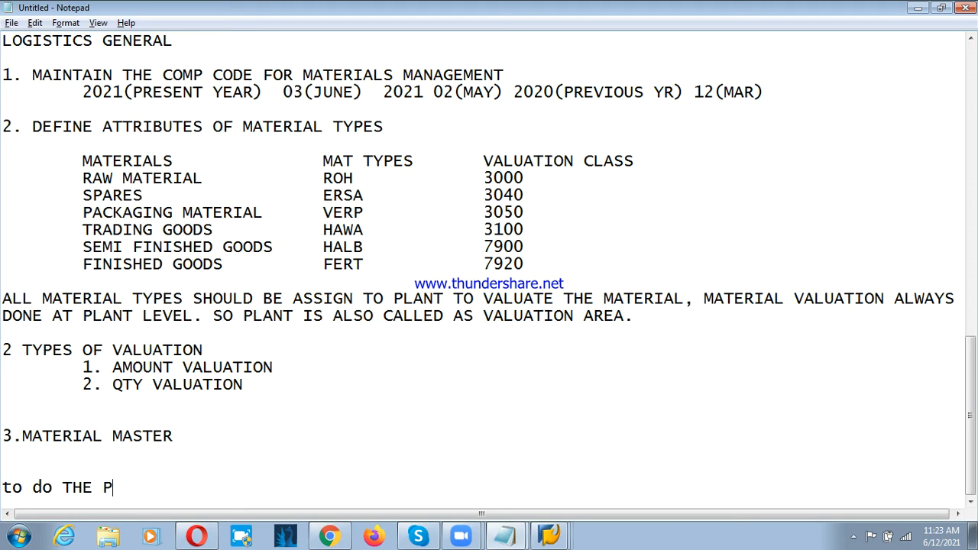
text(2P CYCLE)
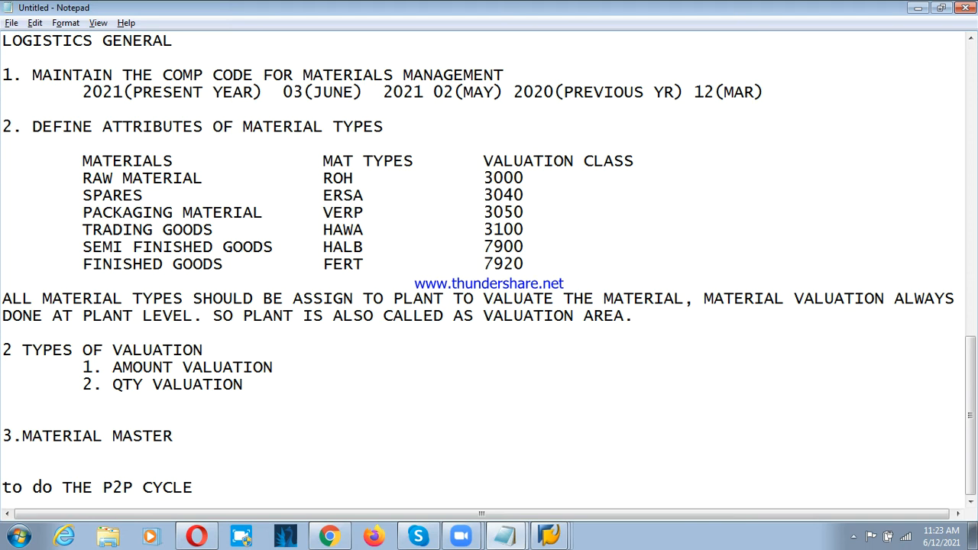
text(, CONFIGS REQ)
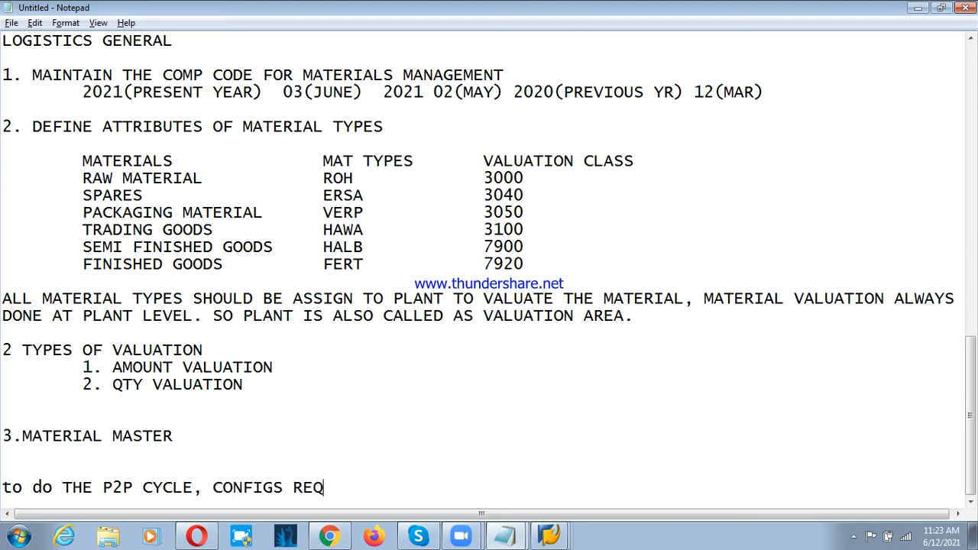
text(UIREMENT)
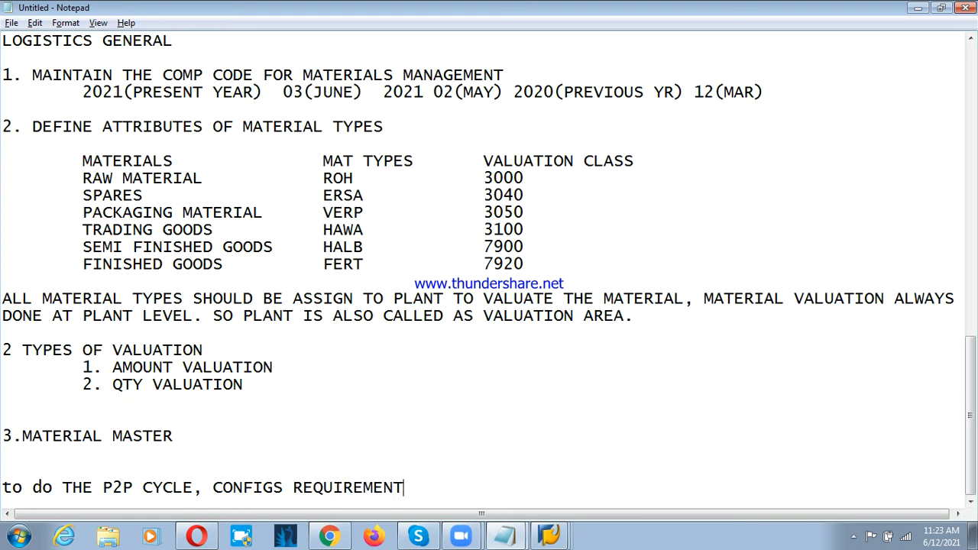
Step: List "1. PLANT" and "2. STORAGE LOCATION" under the P2P cycle configuration heading
key(Return)
key(Return)
text(1. )
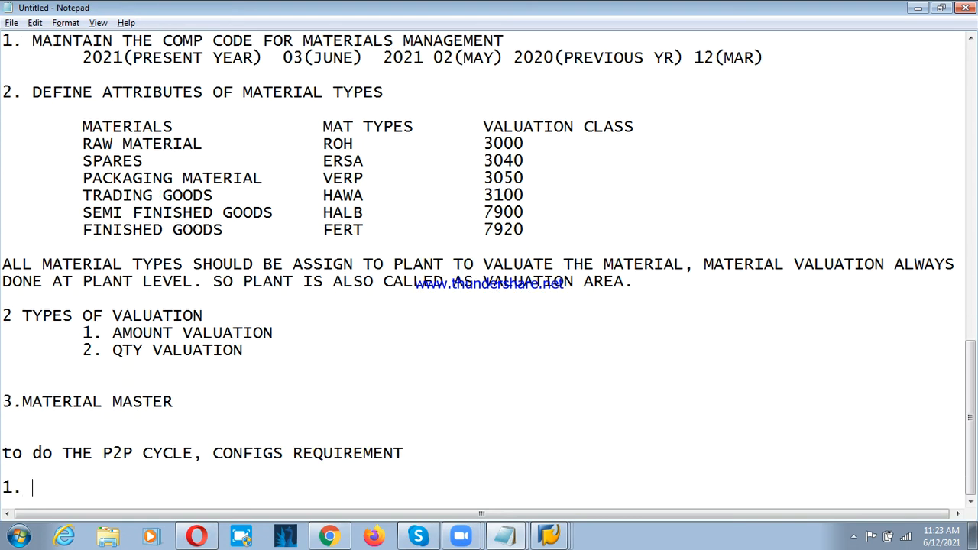
text(PLANT)
key(Return)
text(2.)
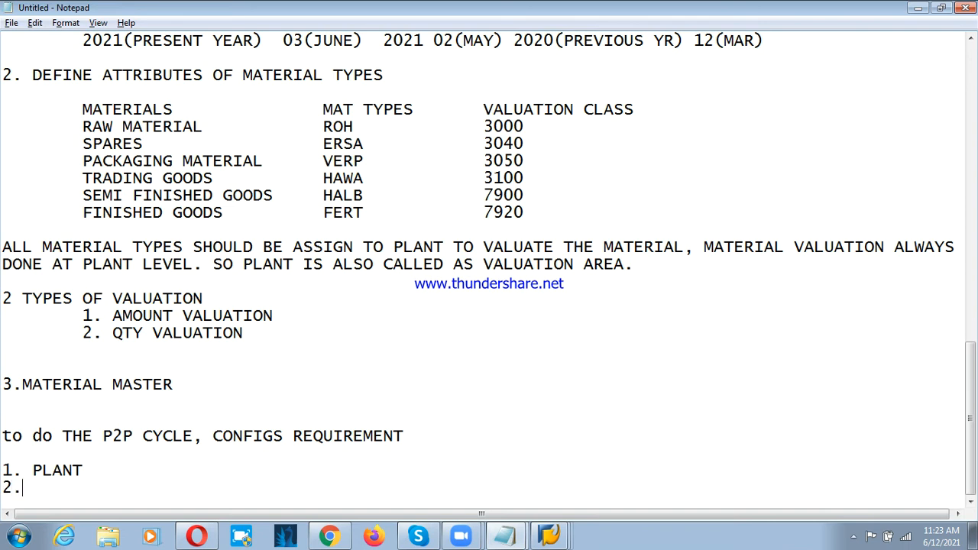
text( STORAGE LOCA)
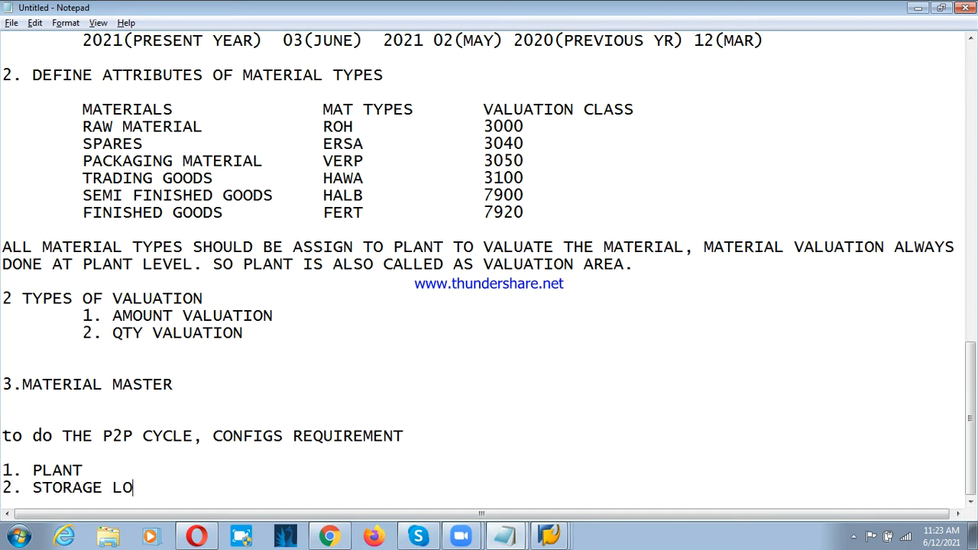
key(BackSpace)
text(CATION)
key(Return)
Step: Add "3. PURCHASE ORGN" and "4. CENTRALIZED VENDOR" to the numbered configuration list
text(33)
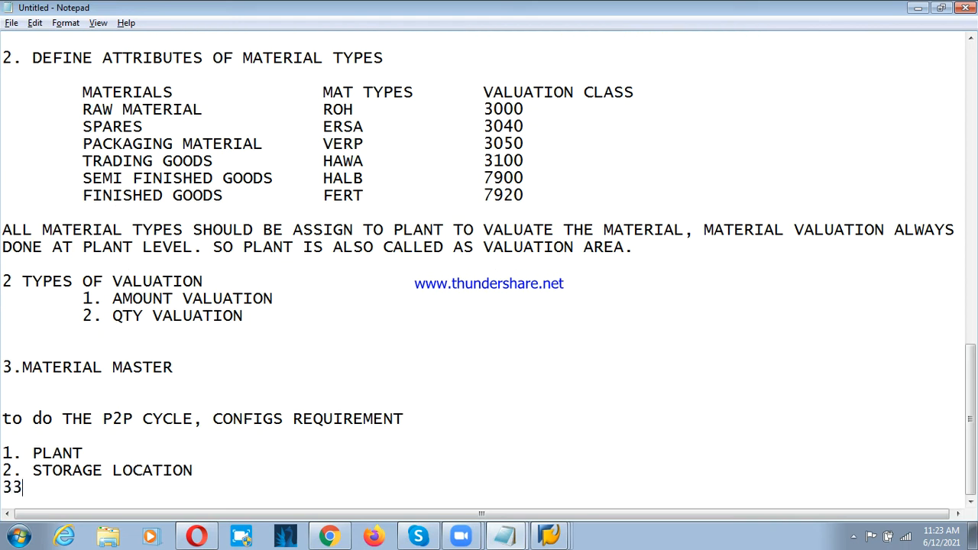
key(BackSpace)
text(. PURCHASE)
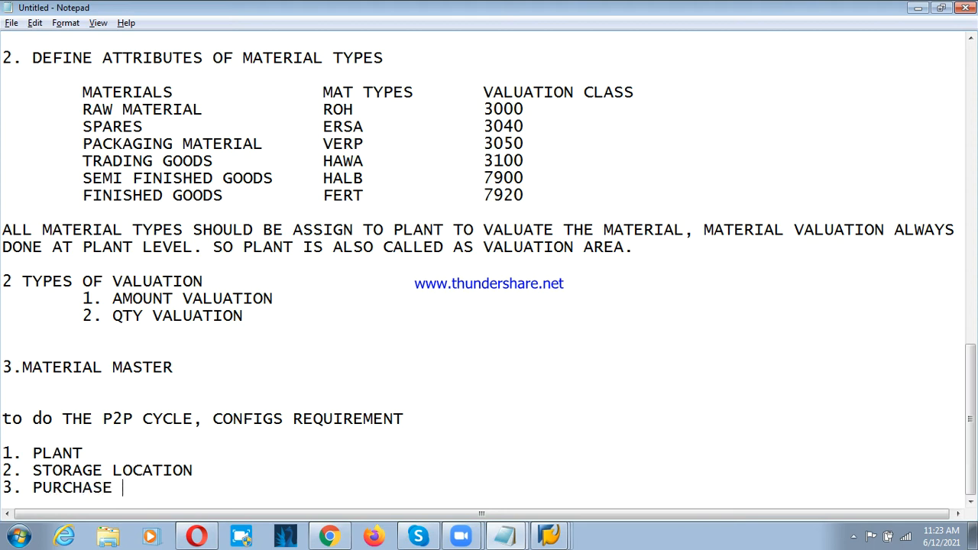
text( ORGN)
key(Return)
text(4. )
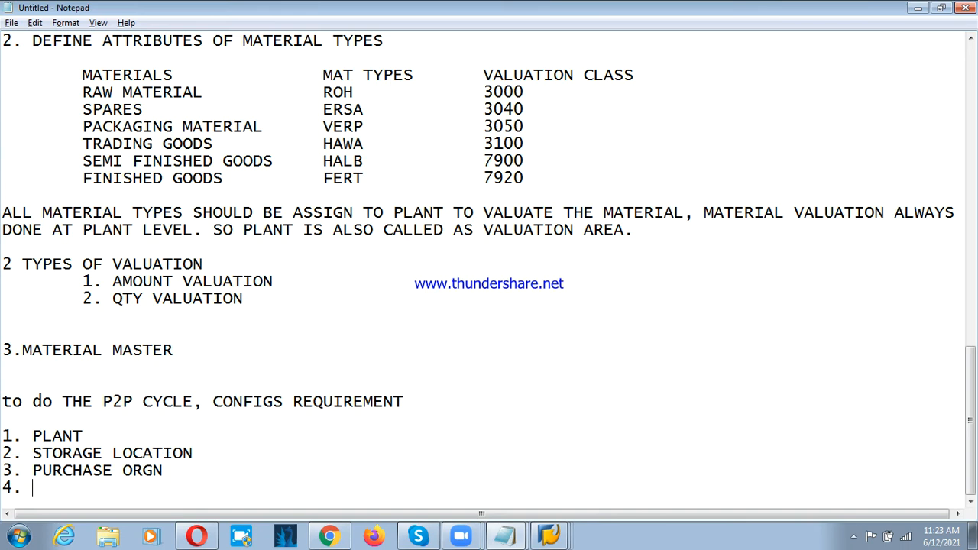
text(CNE)
key(BackSpace)
key(BackSpace)
text(ENTRALIZED VENDOR)
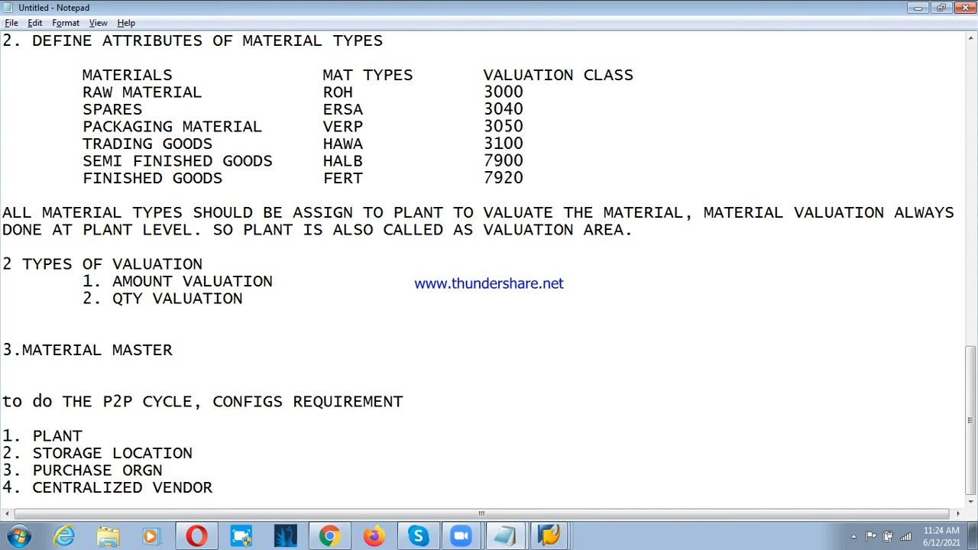
key(Return)
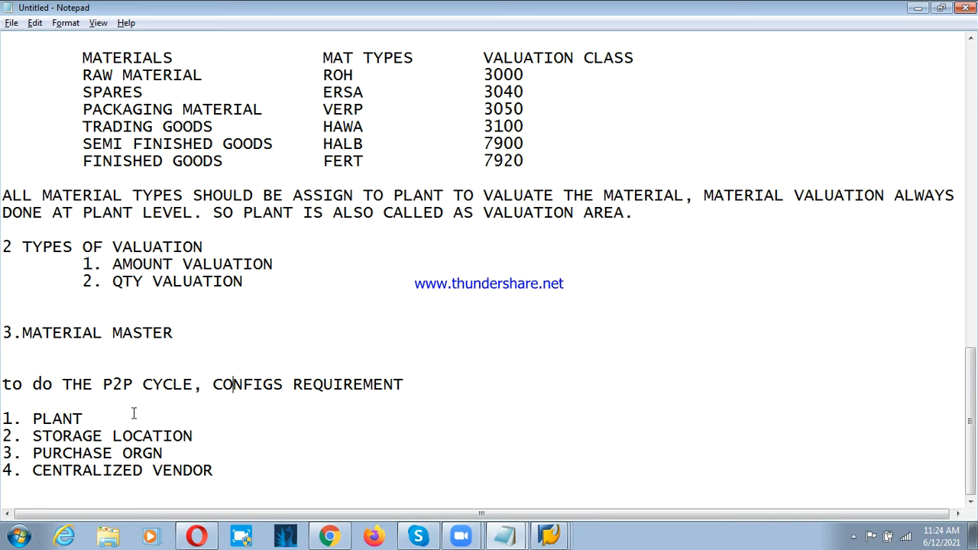
Step: Review the four P2P configuration requirements, the Logistics General notes and the procure-to-pay stages from purchase requisition to invoice receipt
scroll(155, 401, up, 6)
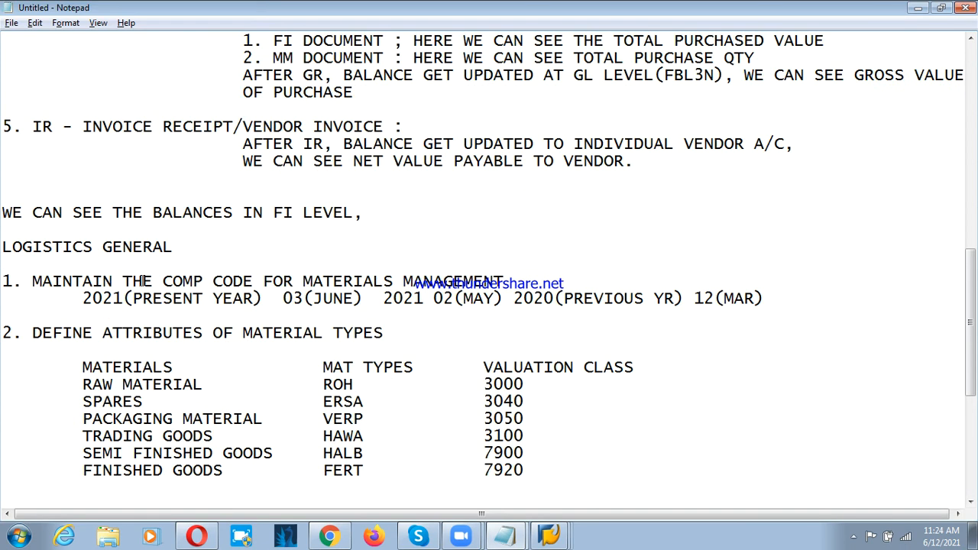
scroll(148, 350, down, 6)
scroll(157, 366, up, 4)
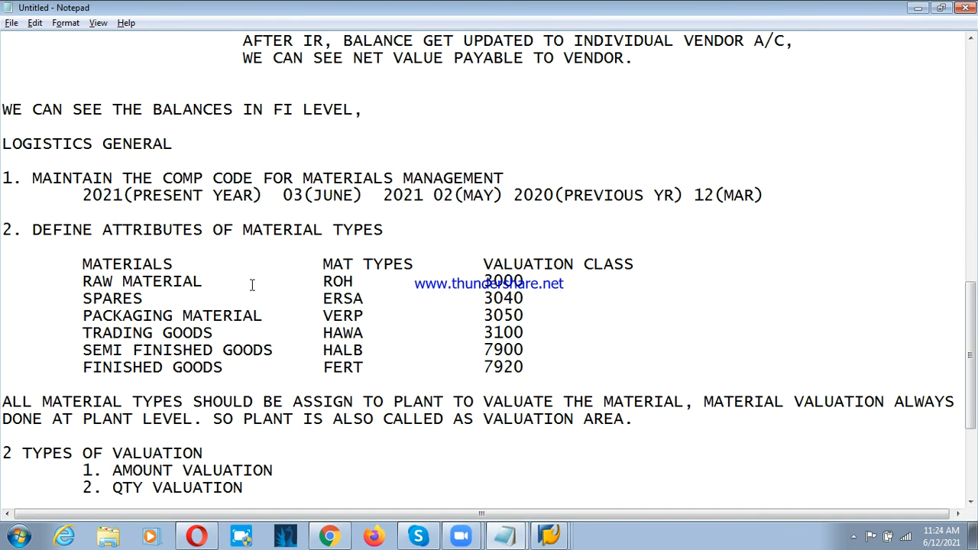
scroll(112, 321, down, 4)
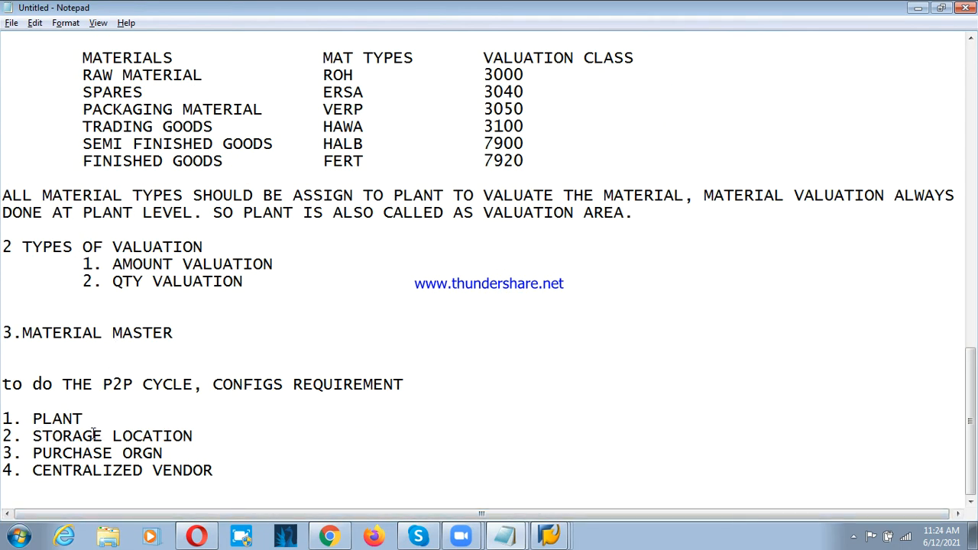
drag(173, 451, 8, 417)
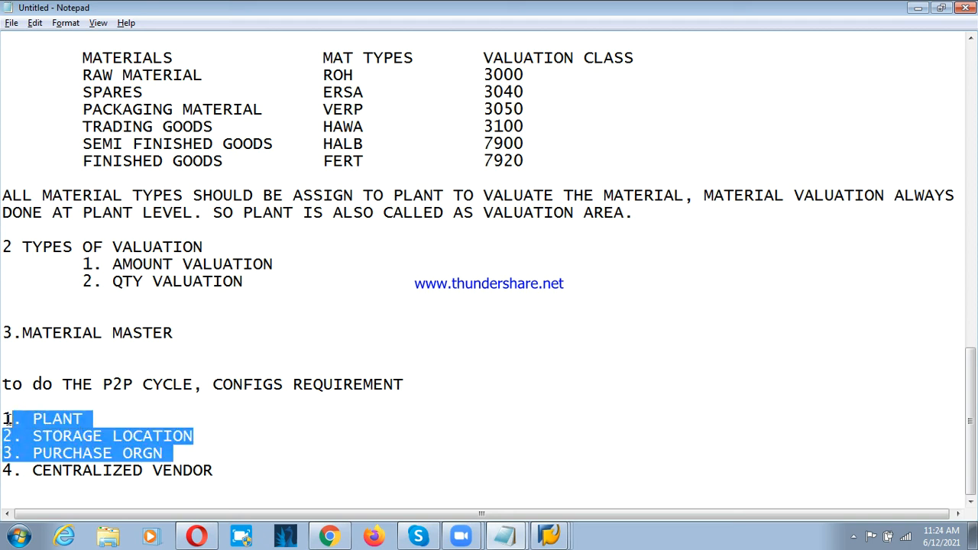
click(78, 478)
drag(221, 474, 22, 474)
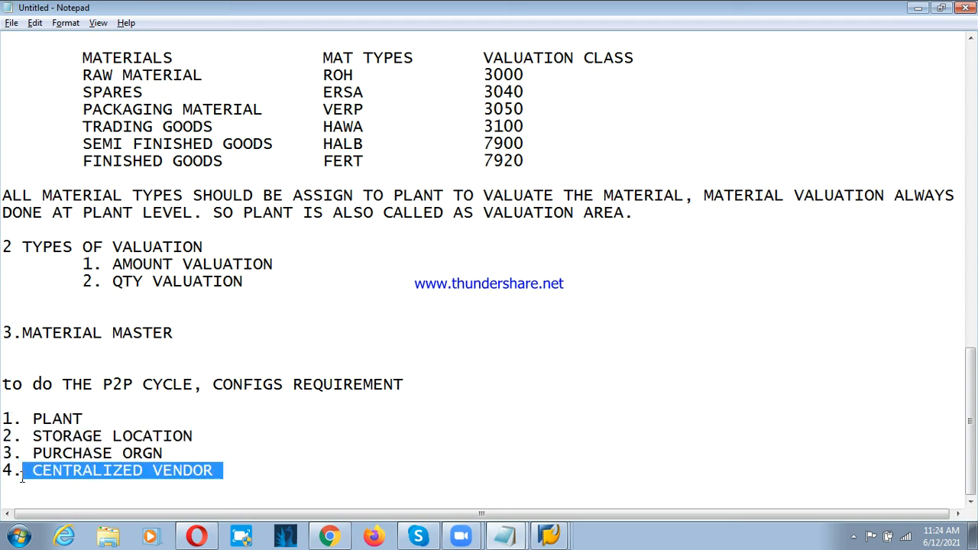
click(223, 470)
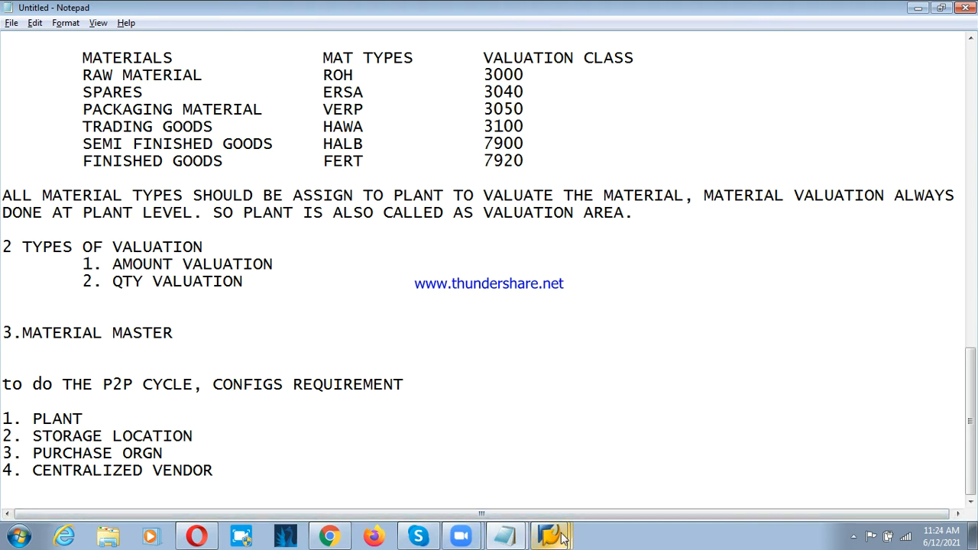
click(320, 279)
scroll(325, 315, up, 4)
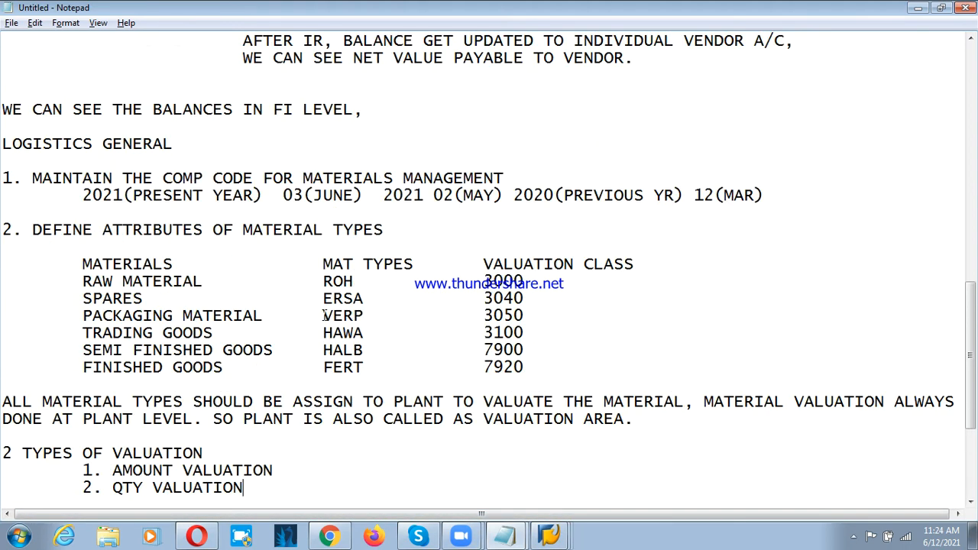
scroll(324, 315, up, 12)
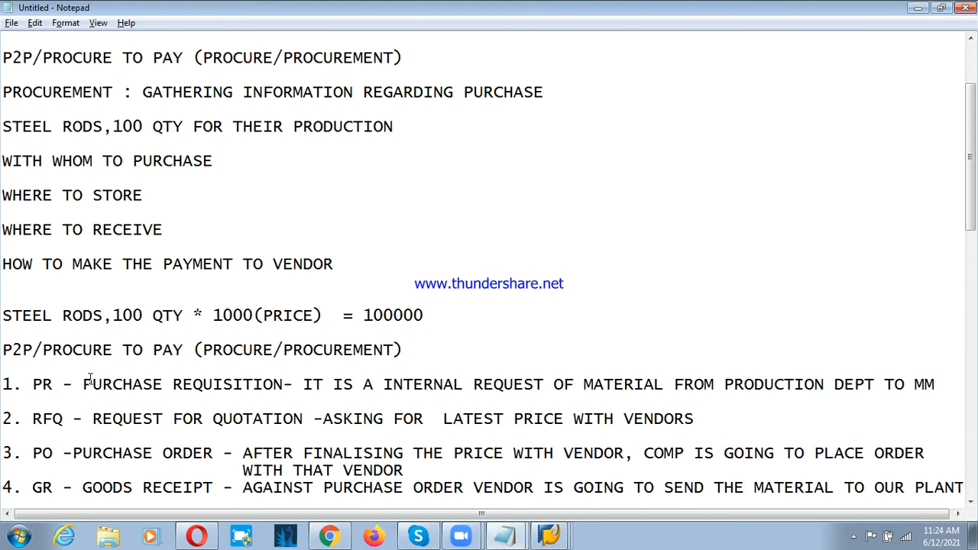
scroll(88, 380, down, 5)
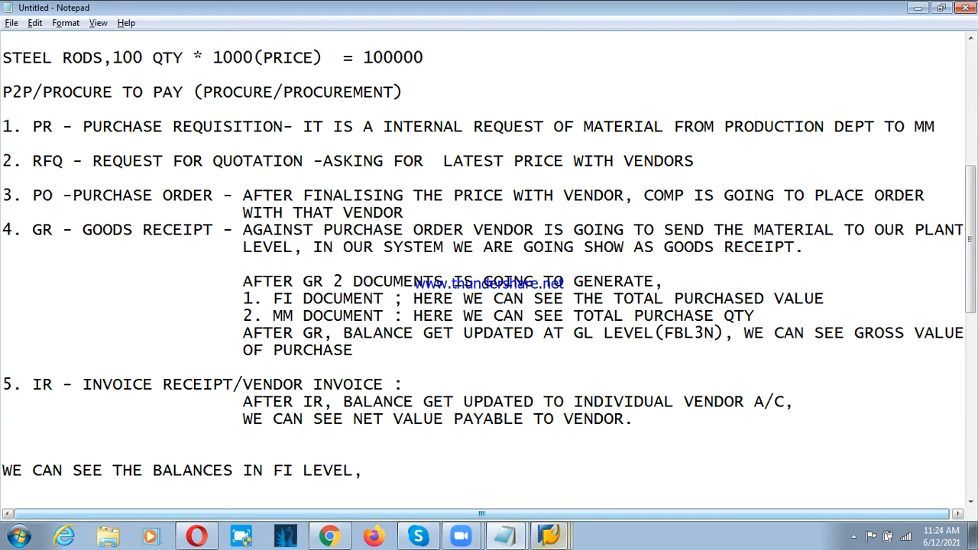
Step: Switch to SAP Easy Access and expand the Purchasing folder under Logistics > Materials Management
click(561, 534)
click(544, 483)
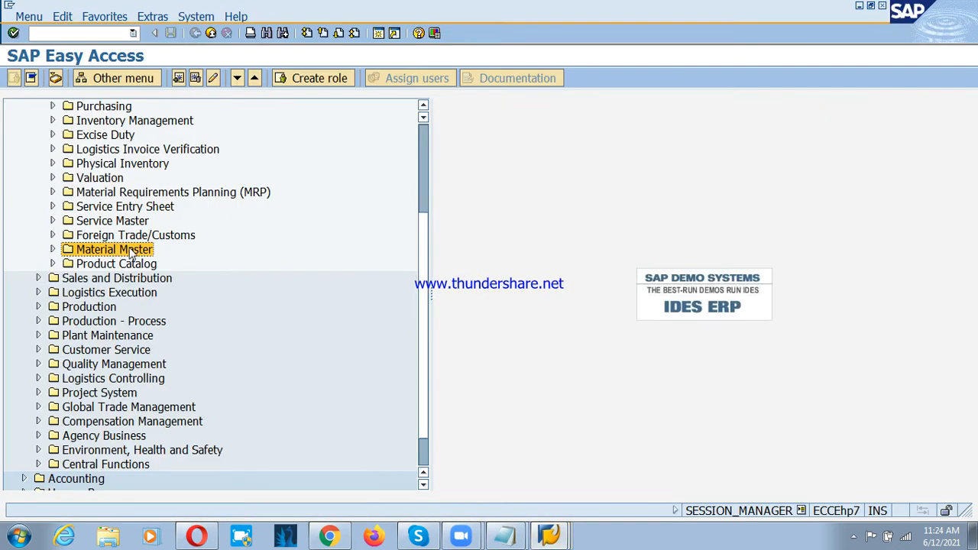
scroll(130, 255, up, 3)
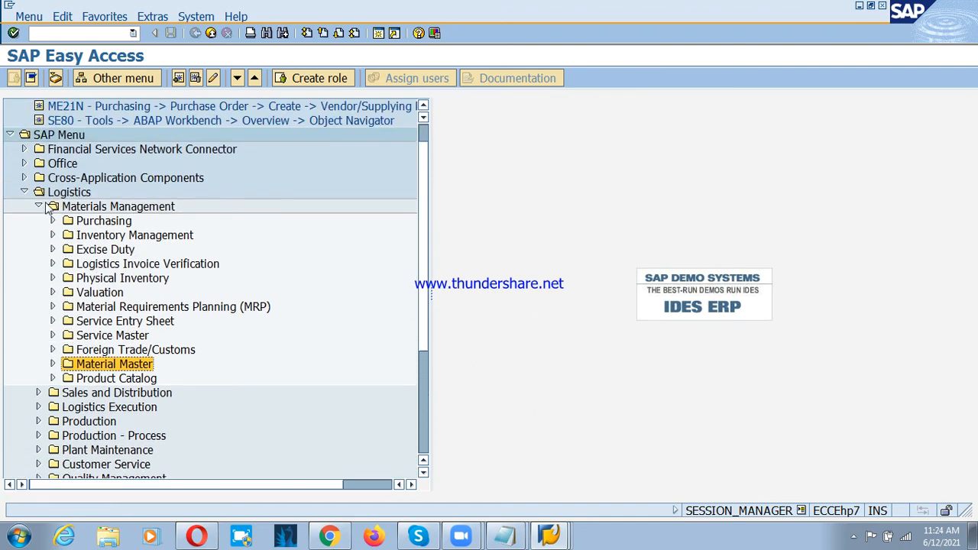
click(58, 196)
click(38, 206)
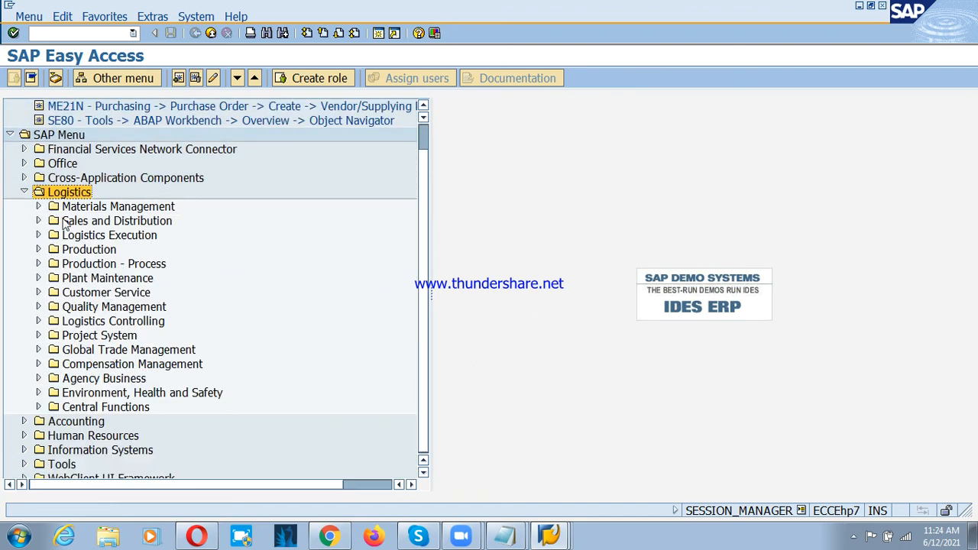
click(38, 206)
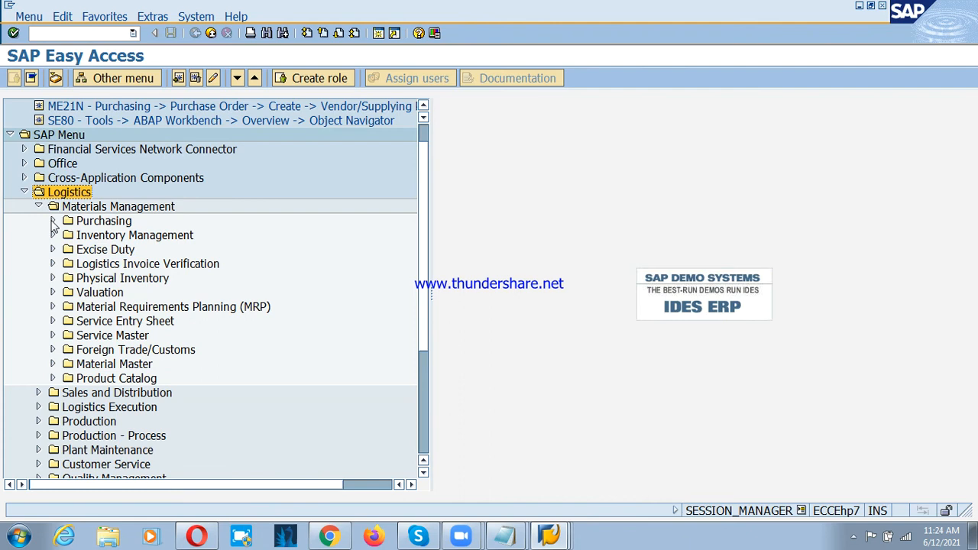
click(52, 222)
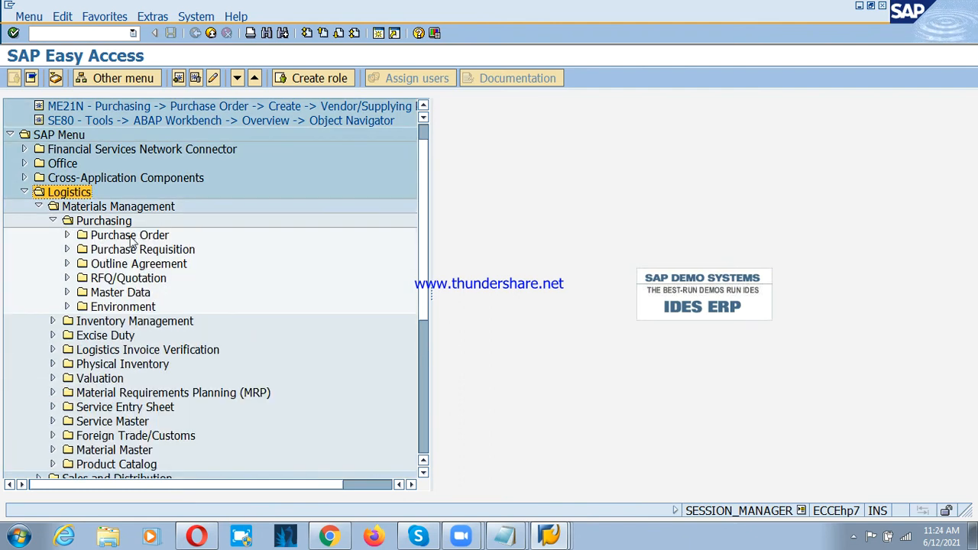
Step: Expand the Purchase Requisition folder and open the ME51N - Create transaction
click(138, 249)
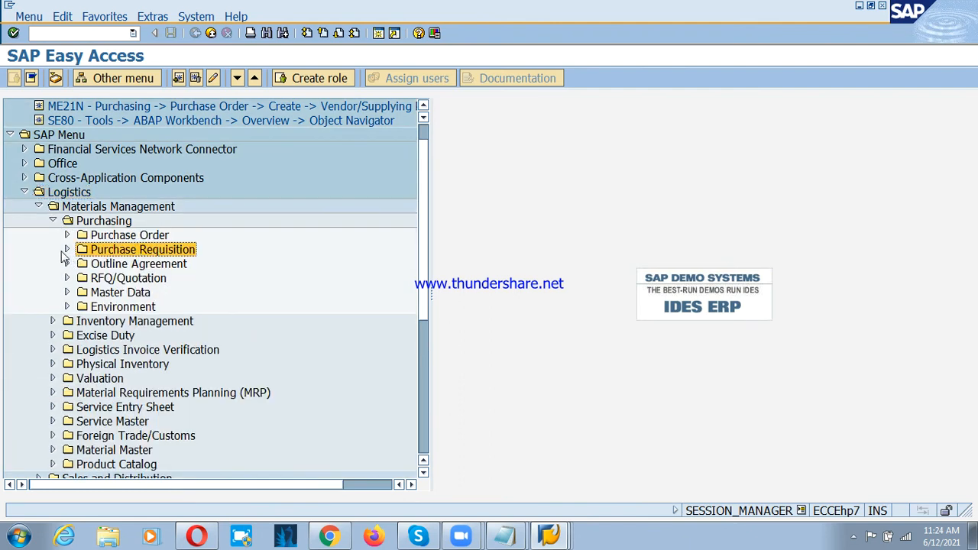
click(68, 251)
click(126, 269)
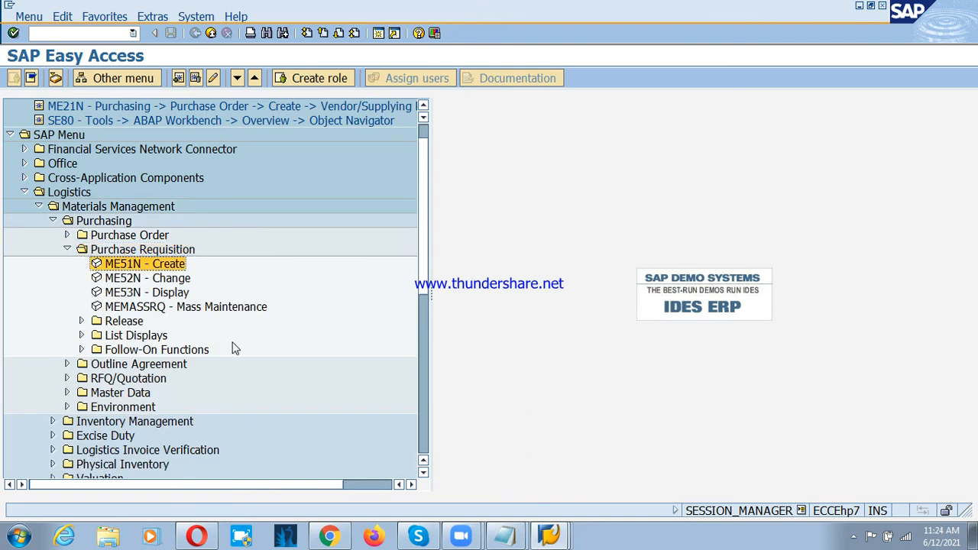
double_click(134, 266)
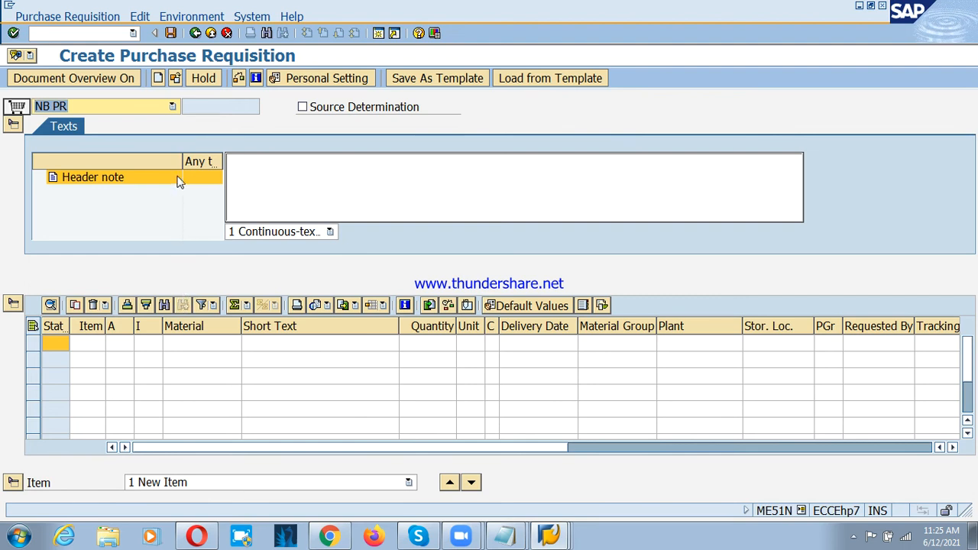
Step: Set the document type to NB.A Purch.requis-APL and pick material PSD:STEELRODS for the first item by searching materials of plant PSP1
click(172, 107)
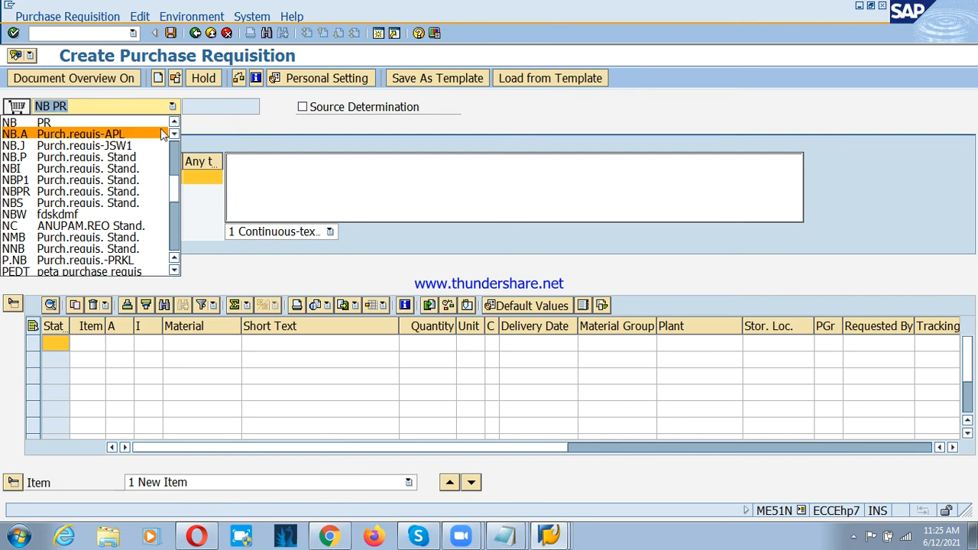
click(160, 134)
click(202, 344)
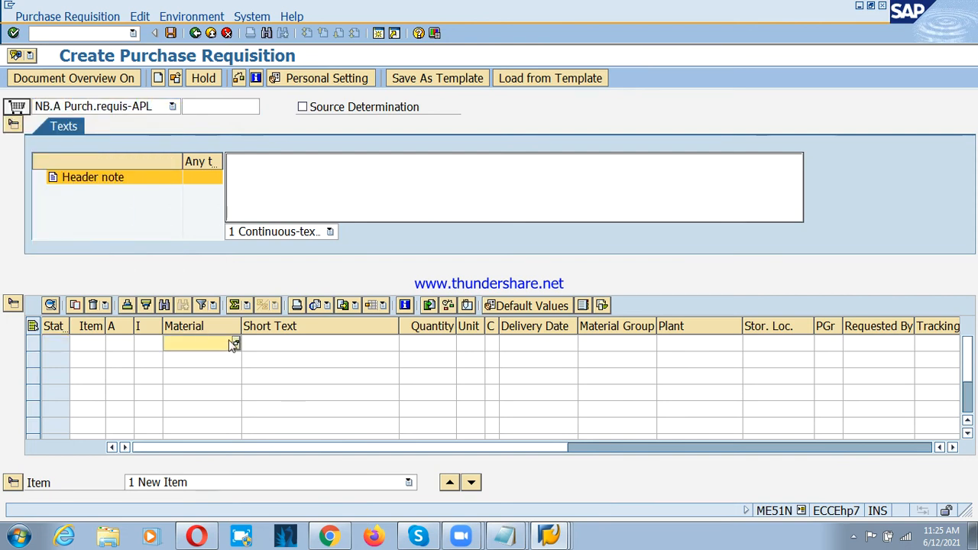
click(236, 343)
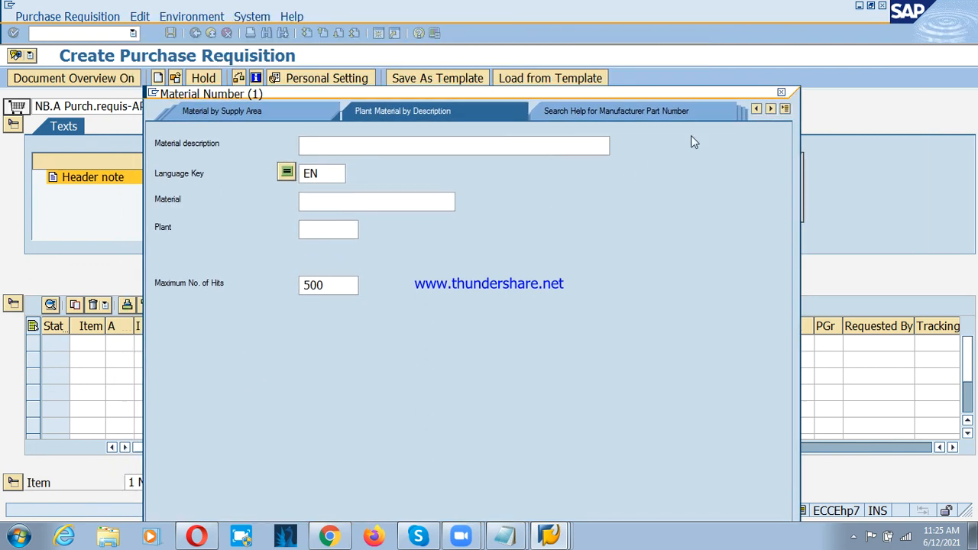
click(781, 91)
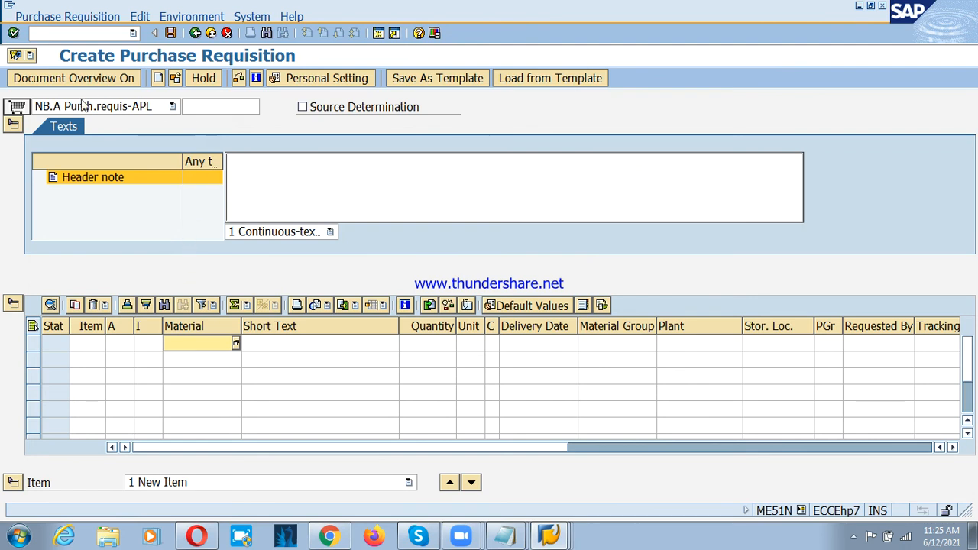
click(236, 344)
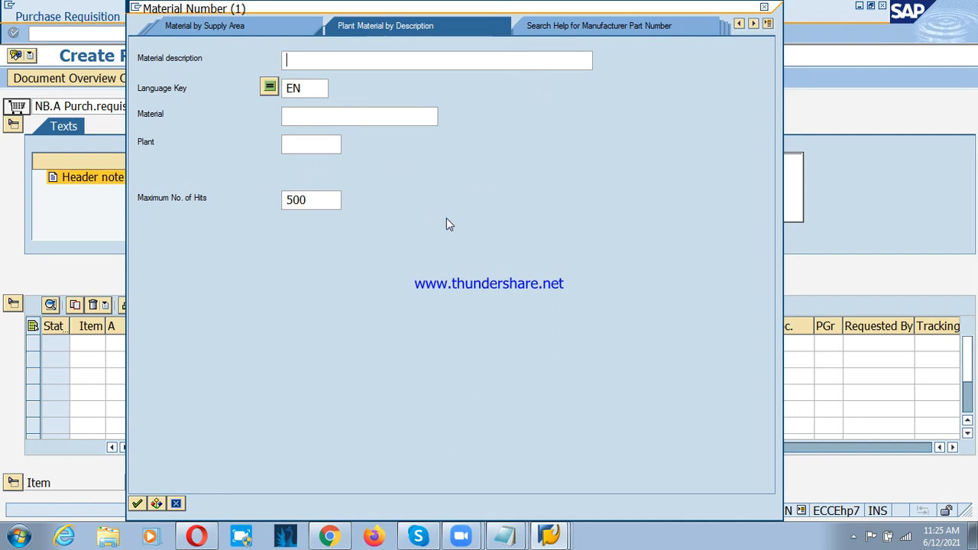
click(306, 145)
text(PSP1)
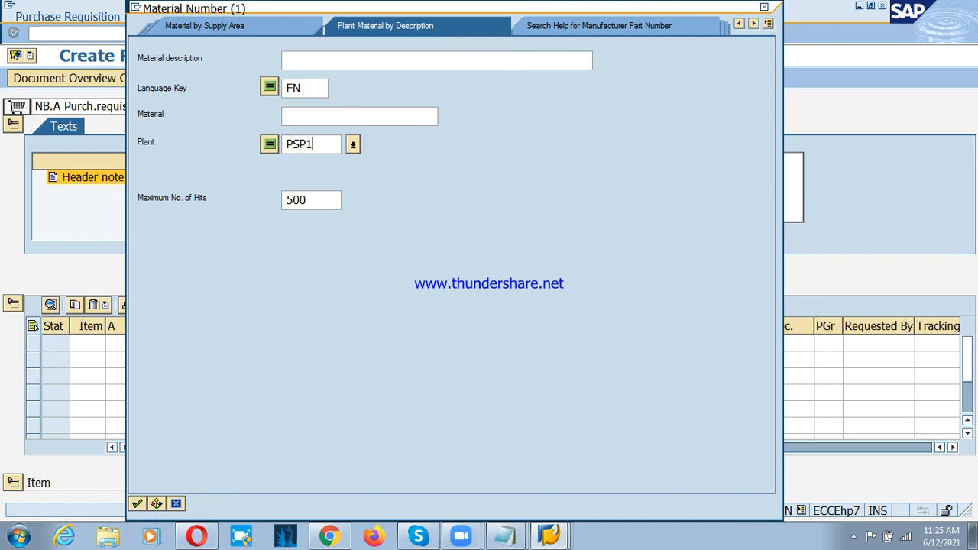
key(Return)
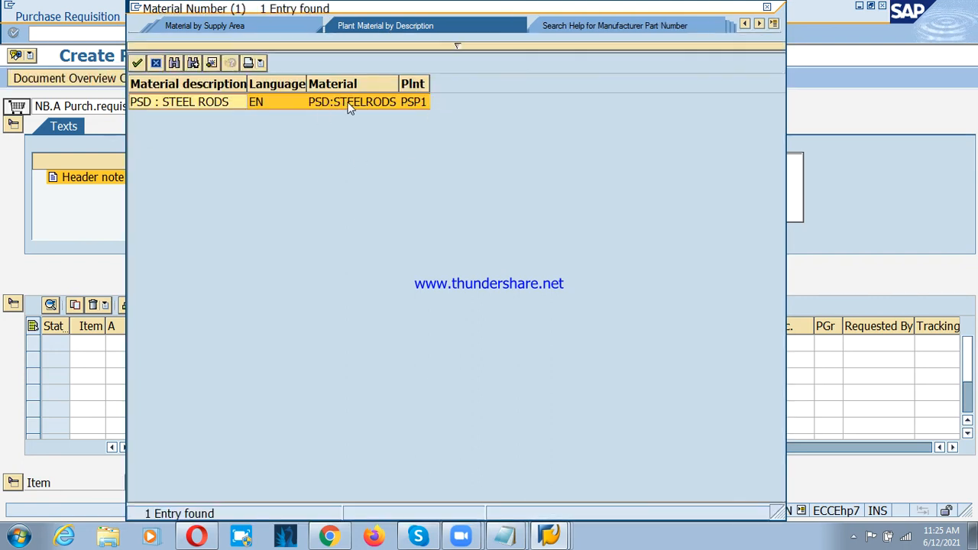
double_click(349, 107)
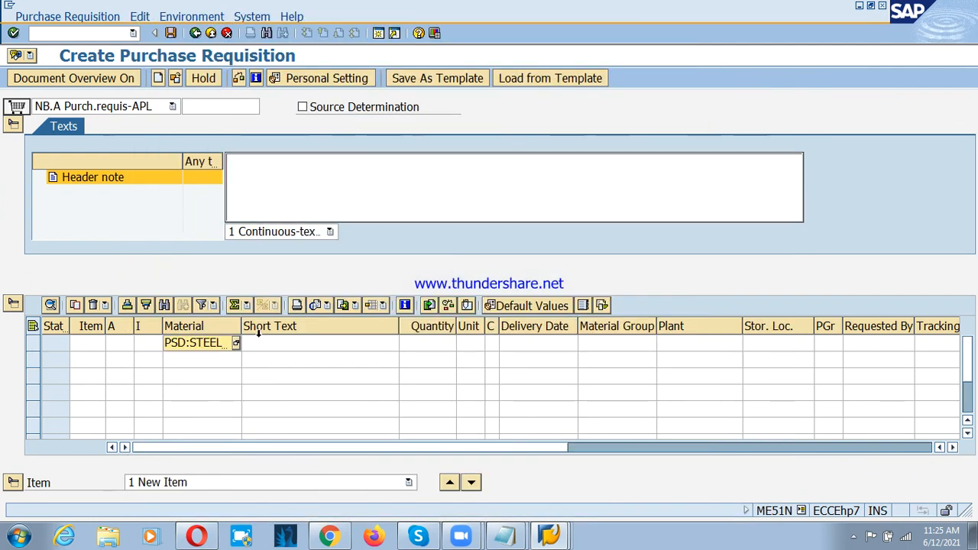
Step: Widen the Material column and narrow the Short Text column so the full material number fits in the item table
drag(242, 321, 257, 321)
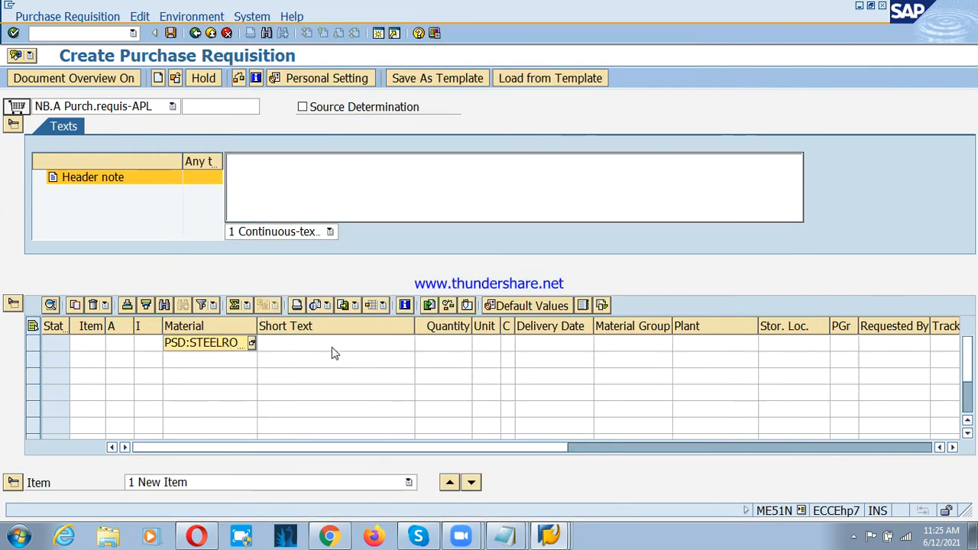
click(332, 348)
drag(415, 327, 350, 326)
Step: Enter a quantity of 100 with unit EA for the PSD:STEELRODS item
click(396, 346)
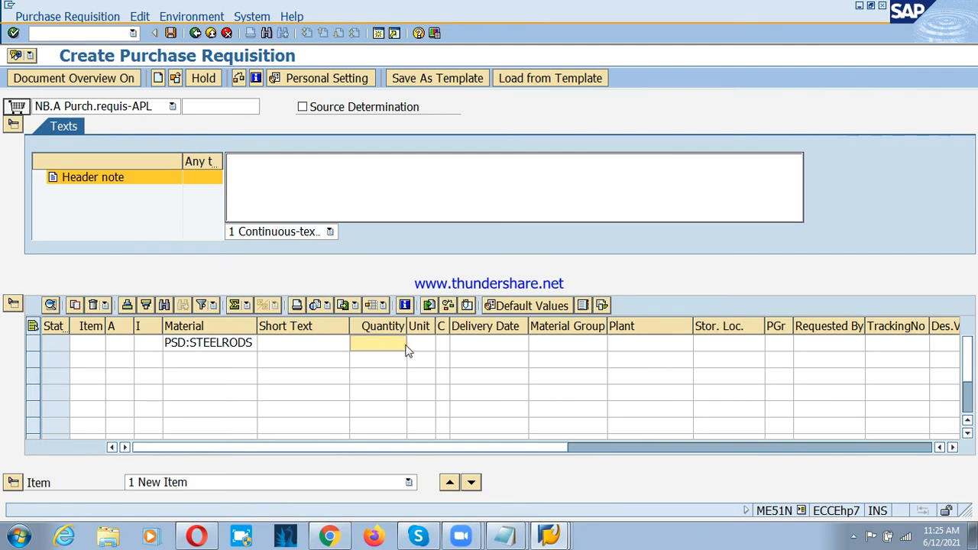
text(100)
key(Tab)
key(Tab)
key(Tab)
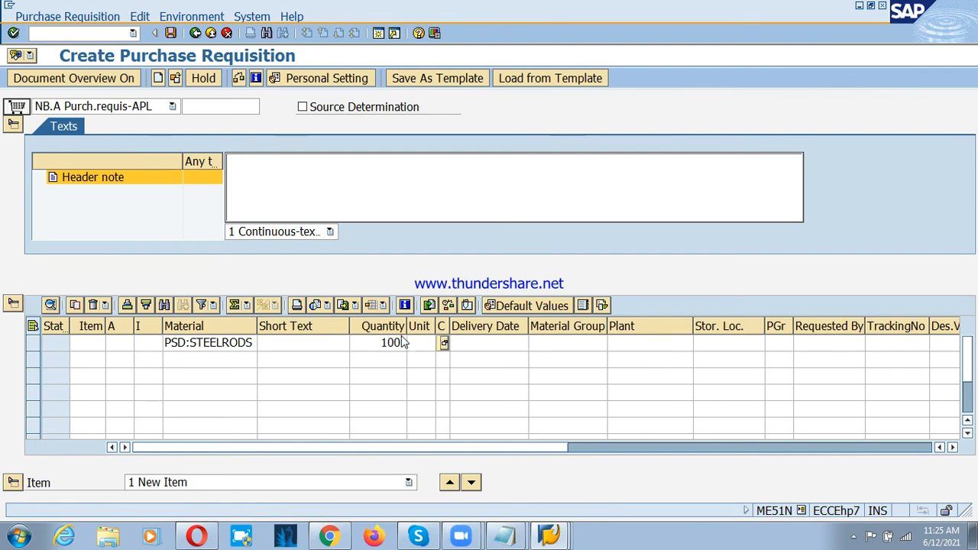
key(shift+Tab)
key(shift+Tab)
text(EA)
key(Tab)
key(Tab)
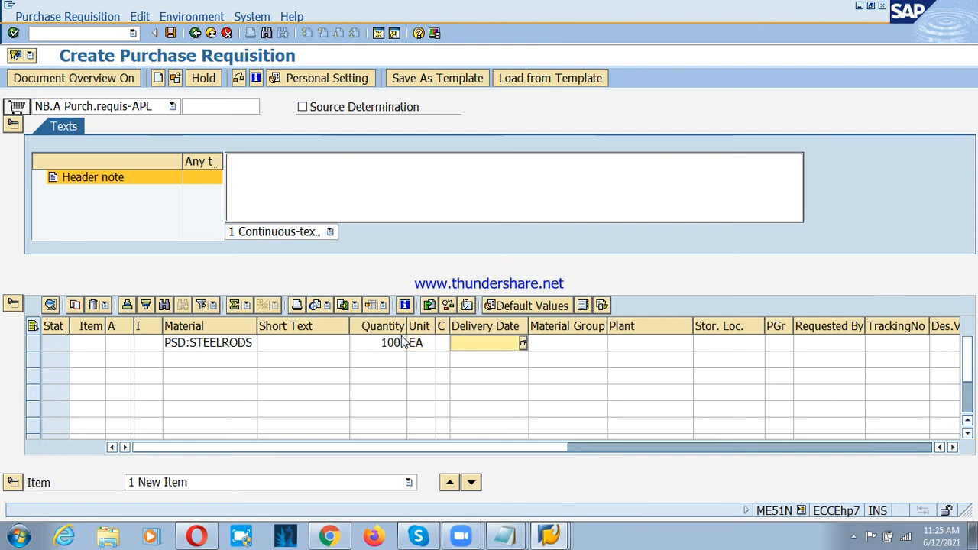
Step: Set the item's delivery date to 30.06.2021 and choose material group 00101 (Steels)
text(30)
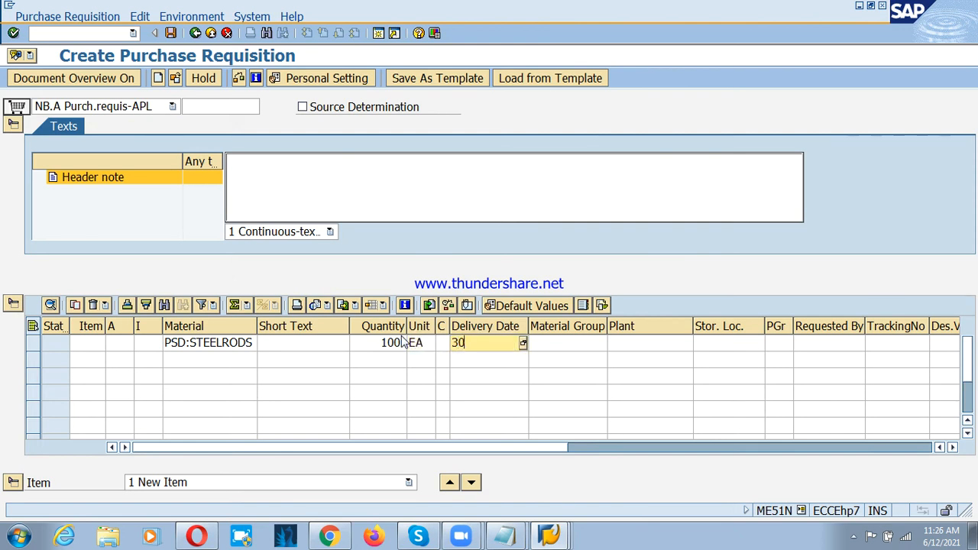
text(.06.2021)
key(Tab)
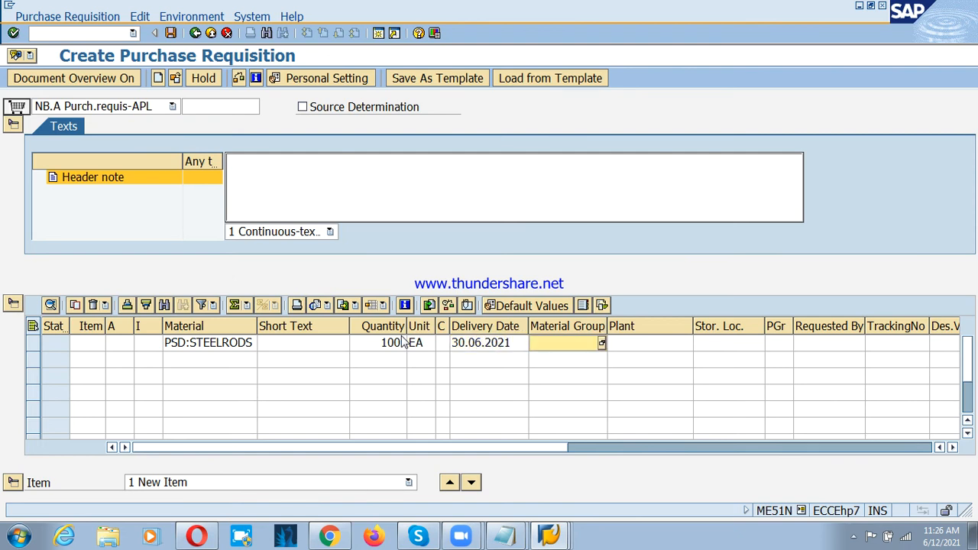
key(F4)
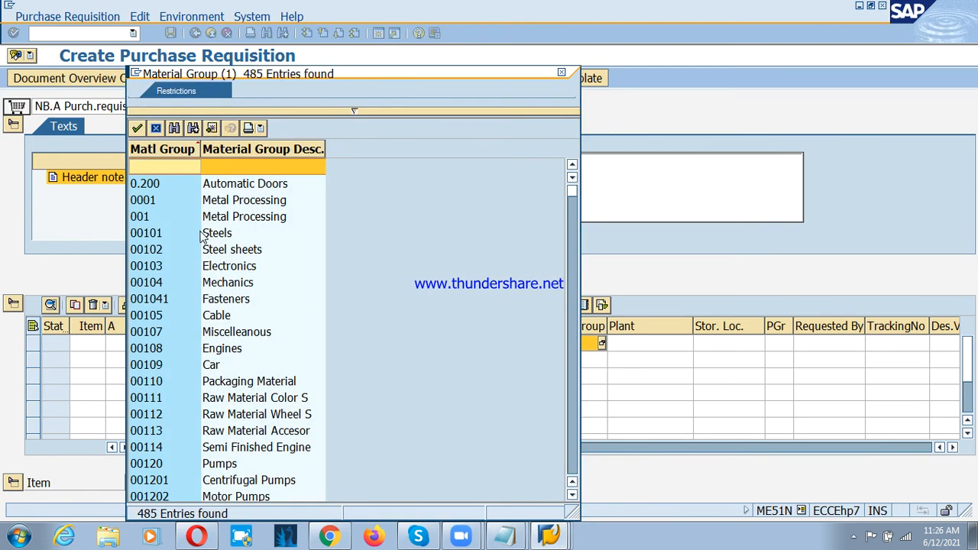
double_click(142, 234)
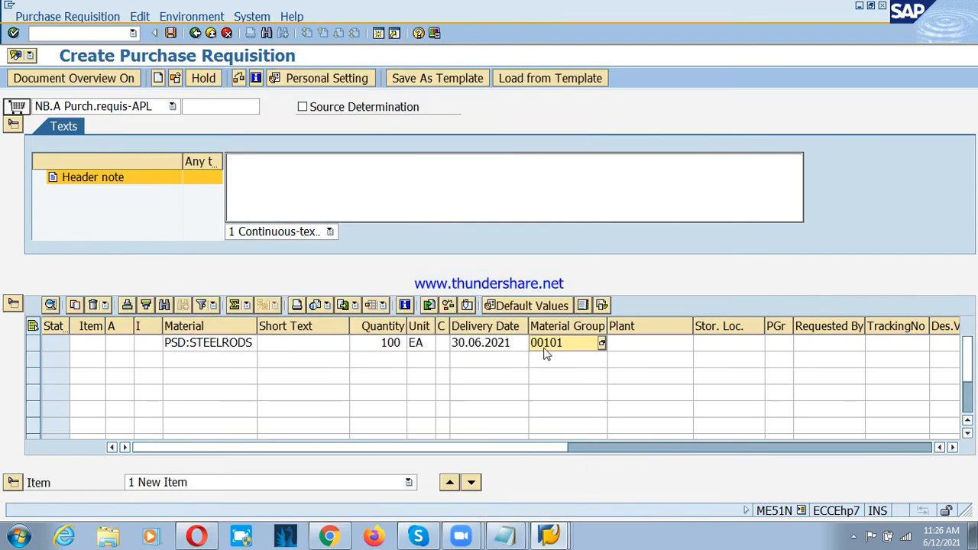
Step: Enter plant PSP1 and storage location RM for the steel rods item
click(629, 344)
text(P)
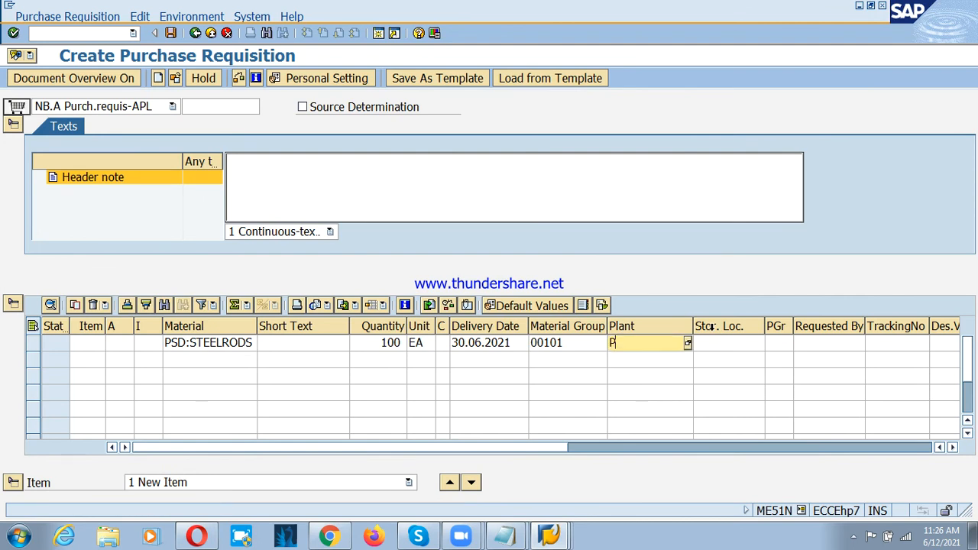
text(SP1)
key(Tab)
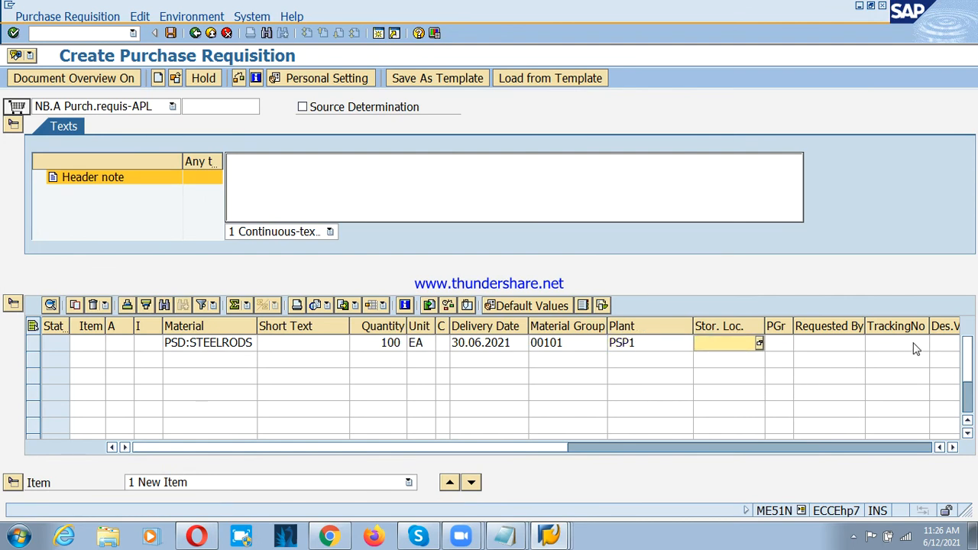
text(RM)
Step: Review the purchase requisition notes in Notepad, then return to SAP and check the item's quantity, plant and storage location
click(509, 539)
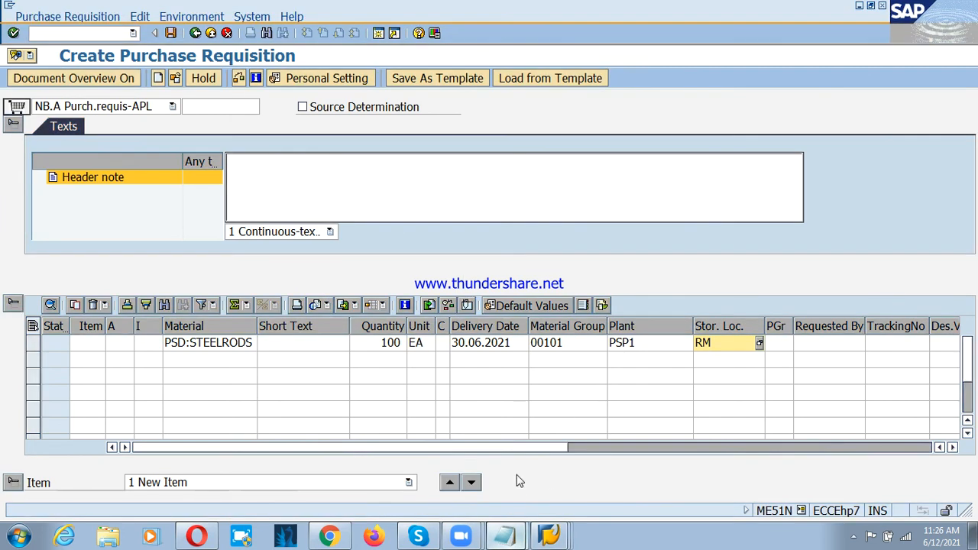
click(504, 537)
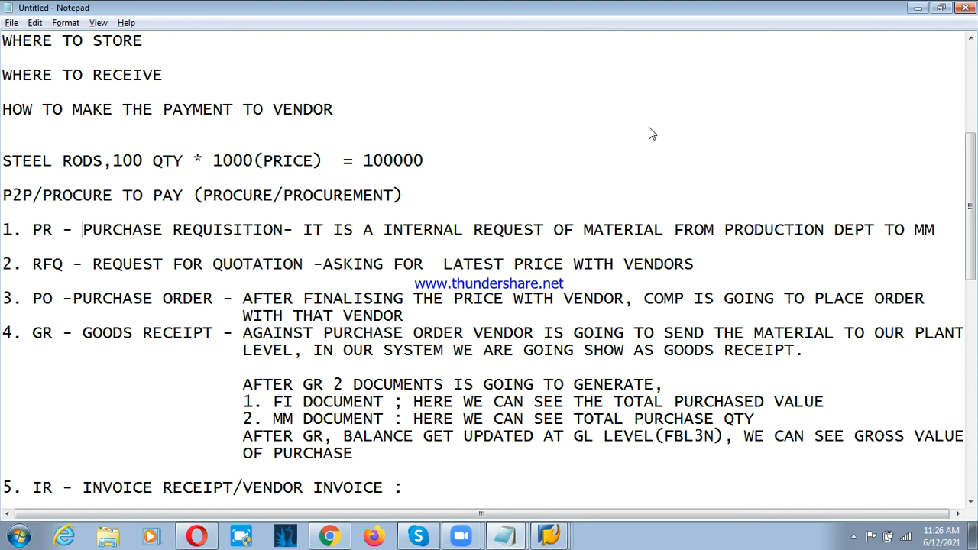
click(918, 7)
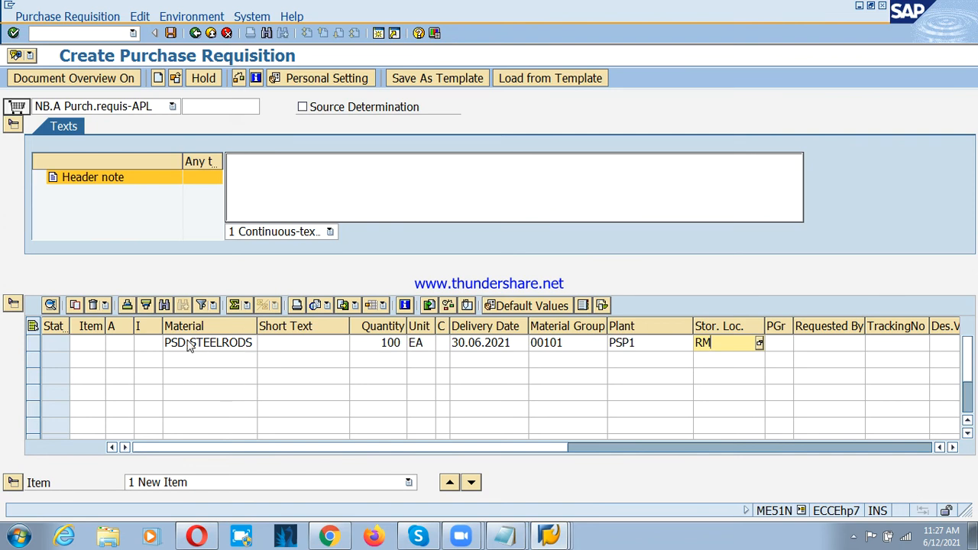
click(373, 345)
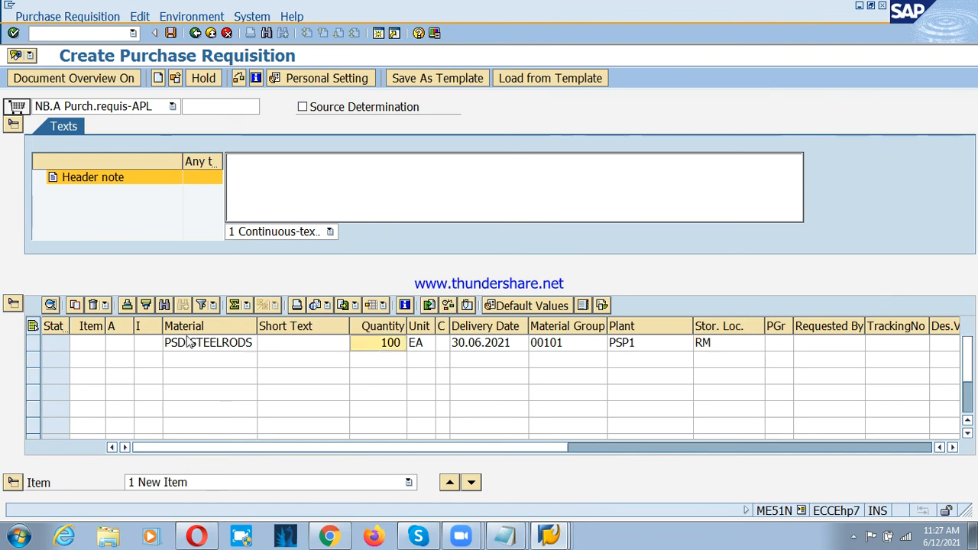
click(624, 344)
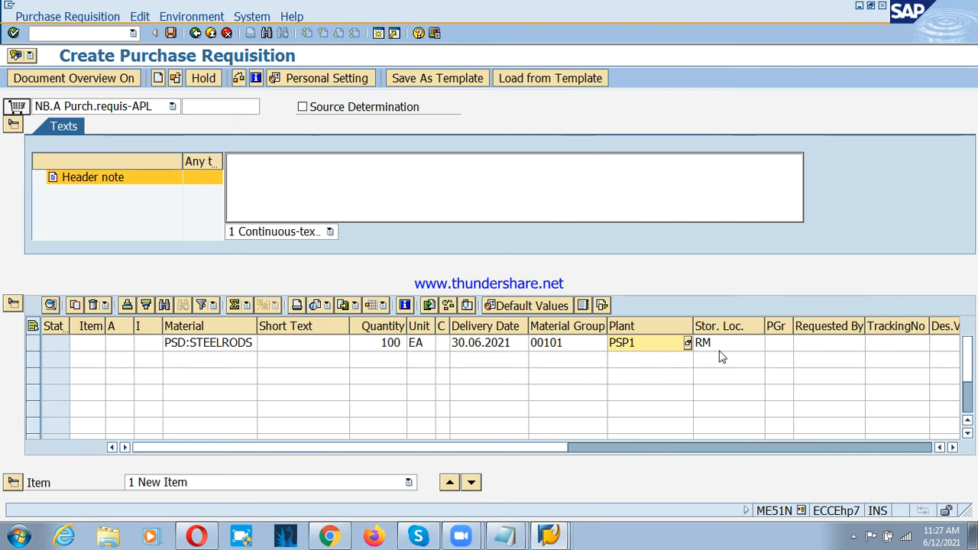
Step: Check and save the purchase requisition, and return to the SAP Easy Access menu
click(237, 78)
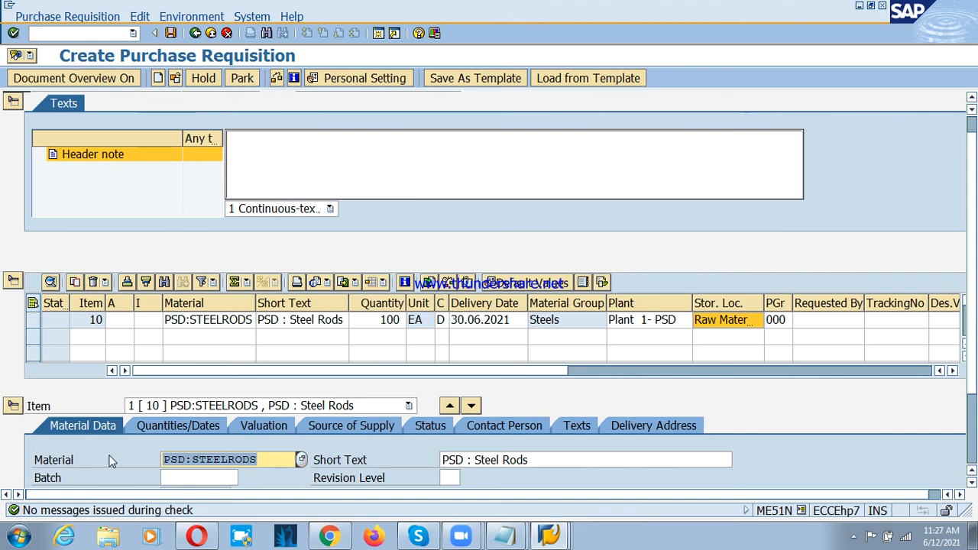
click(171, 35)
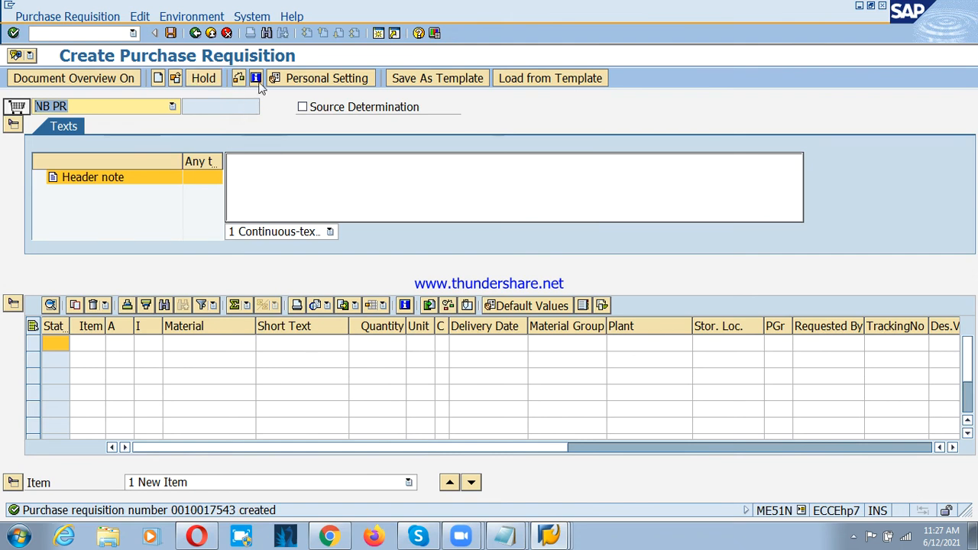
click(212, 34)
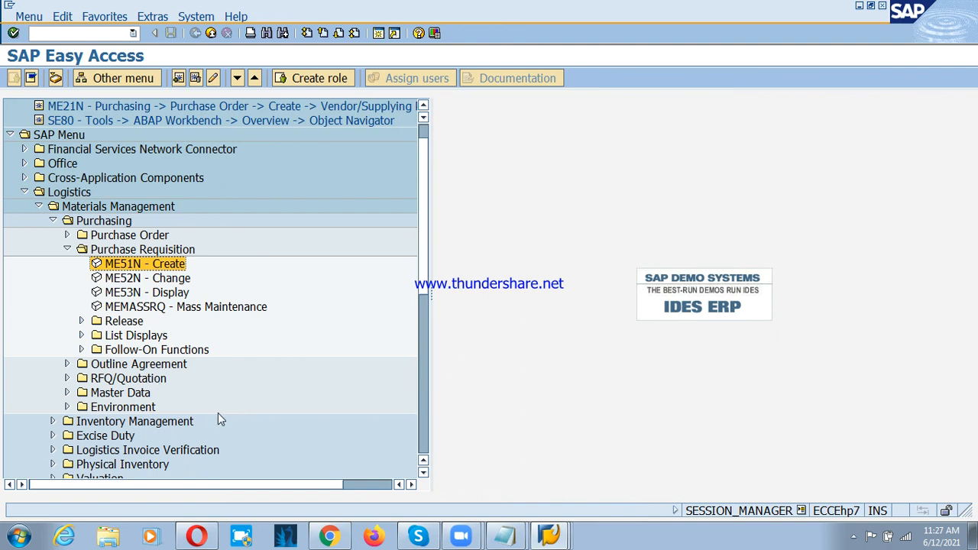
Step: Collapse Purchase Requisition, expand RFQ/Quotation > Request for Quotation, and open the ME41 - Create transaction
click(69, 250)
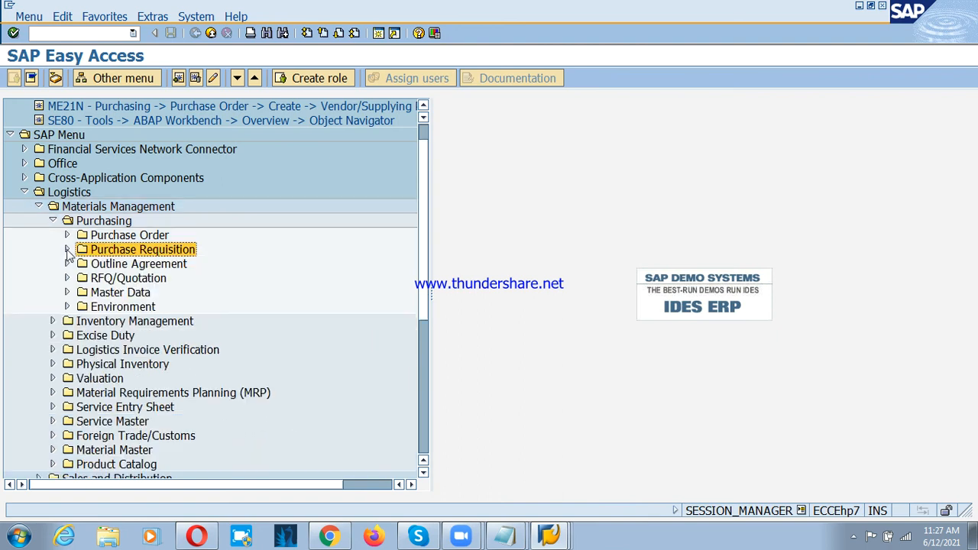
click(109, 281)
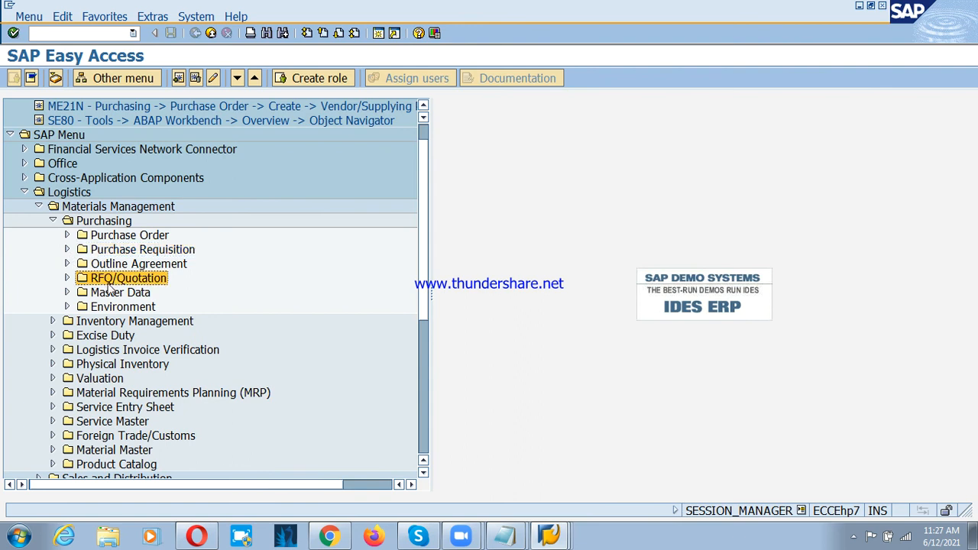
click(67, 279)
click(127, 295)
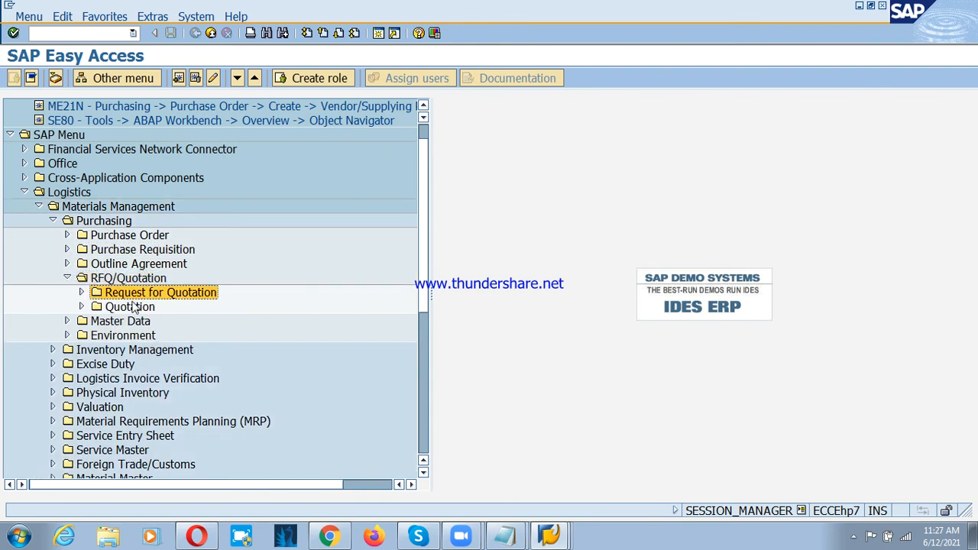
click(81, 294)
click(153, 307)
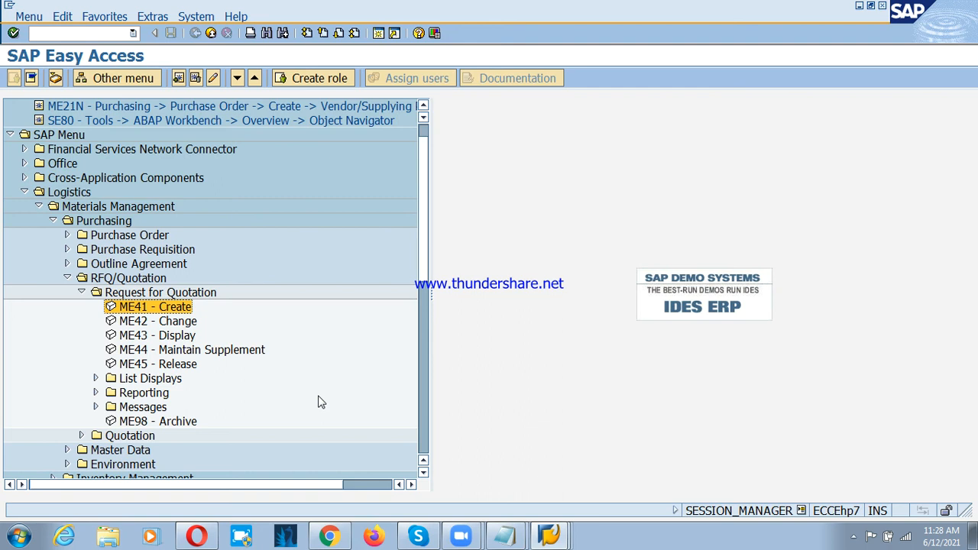
key(Return)
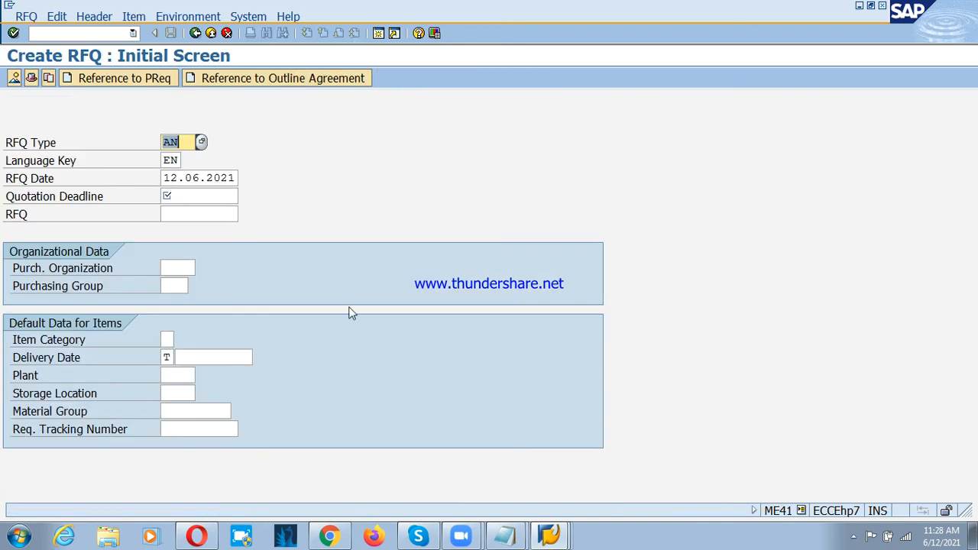
Step: Set the RFQ's quotation deadline to 15.06.2021
click(171, 178)
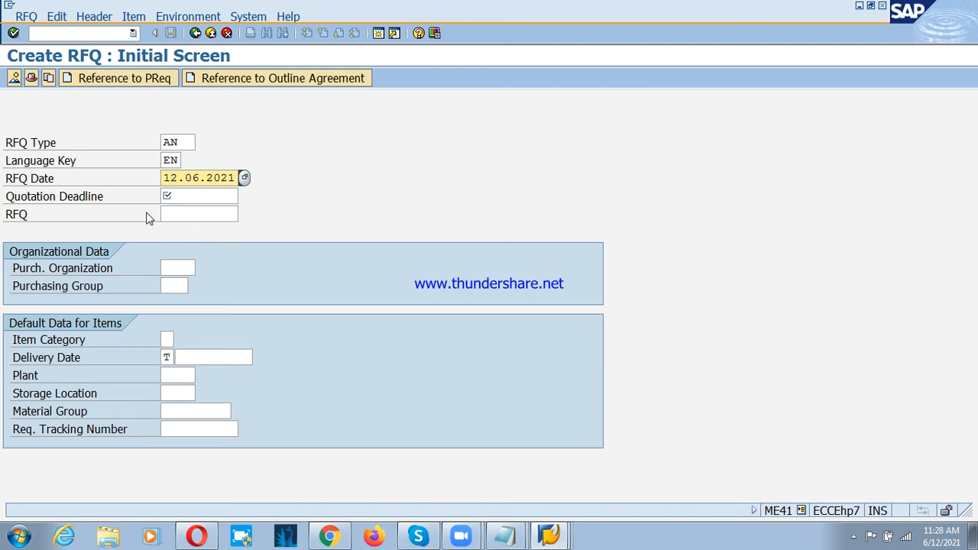
click(196, 202)
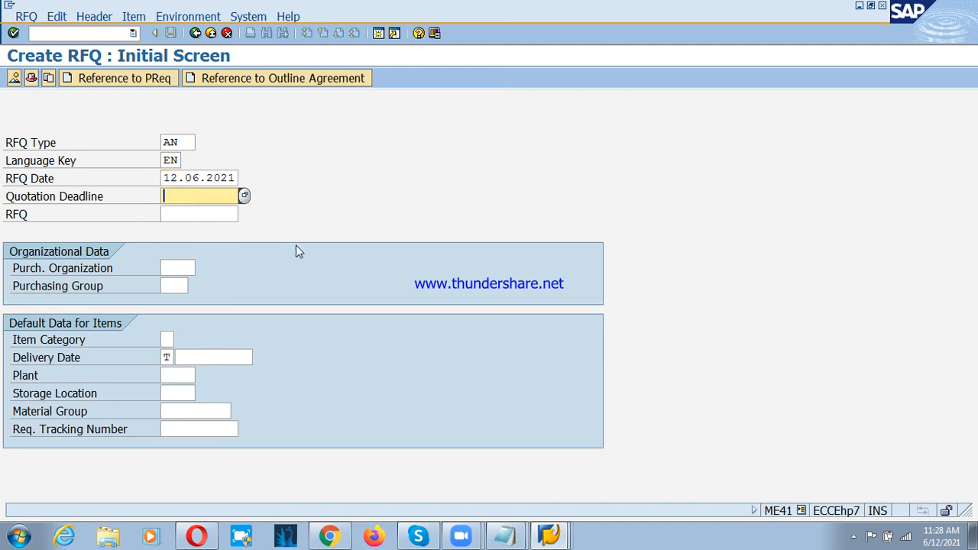
click(11, 204)
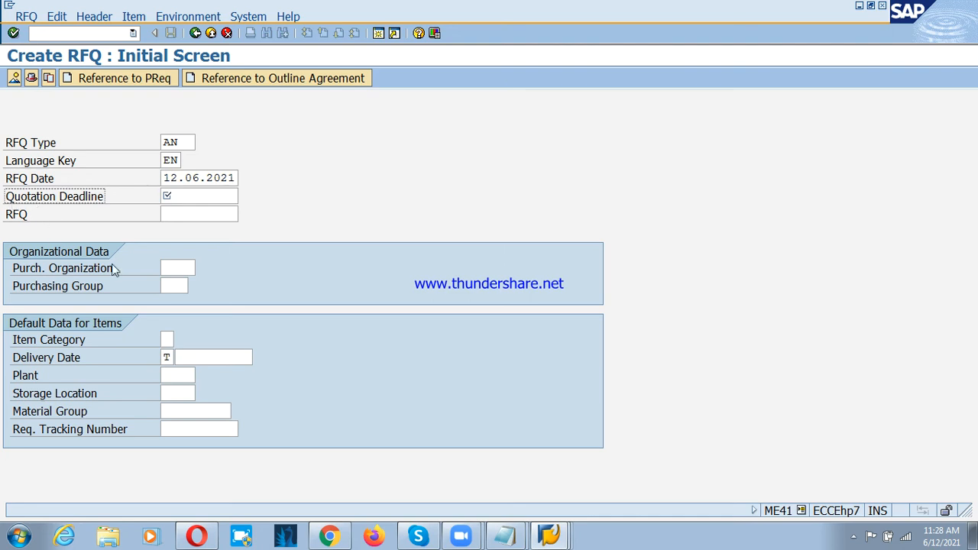
click(197, 198)
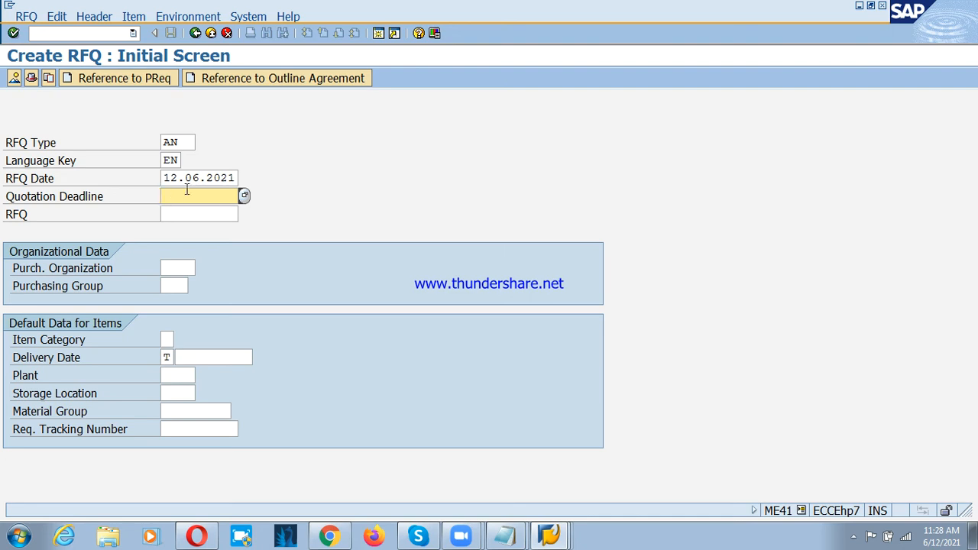
text(15.06.2021)
key(shift+Tab)
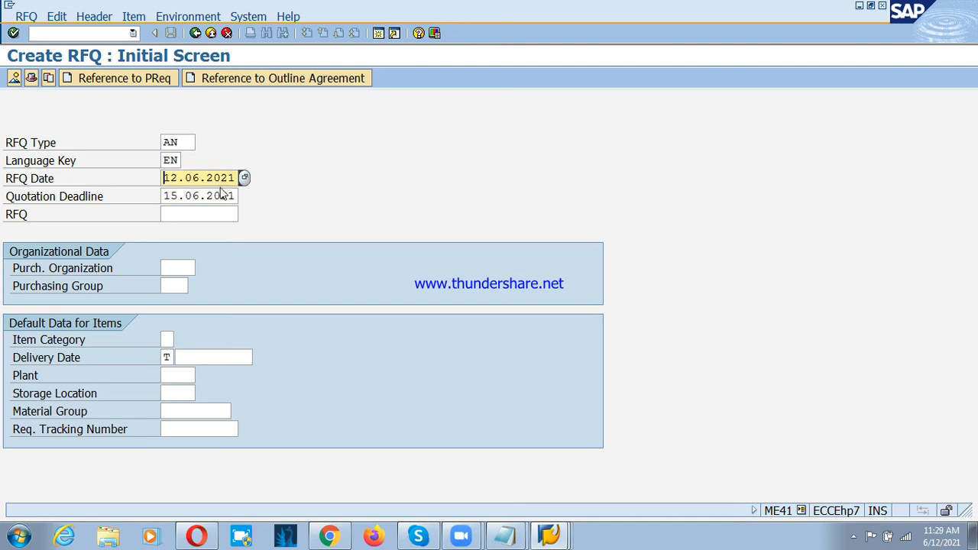
click(166, 197)
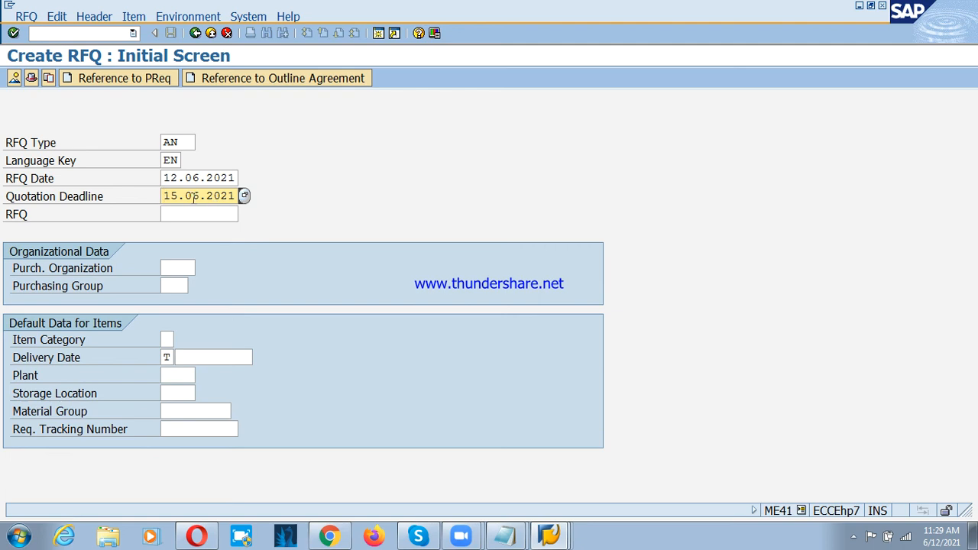
Step: Find purchasing organization PSPO in the list of possible values and assign it to the RFQ
click(171, 283)
click(174, 268)
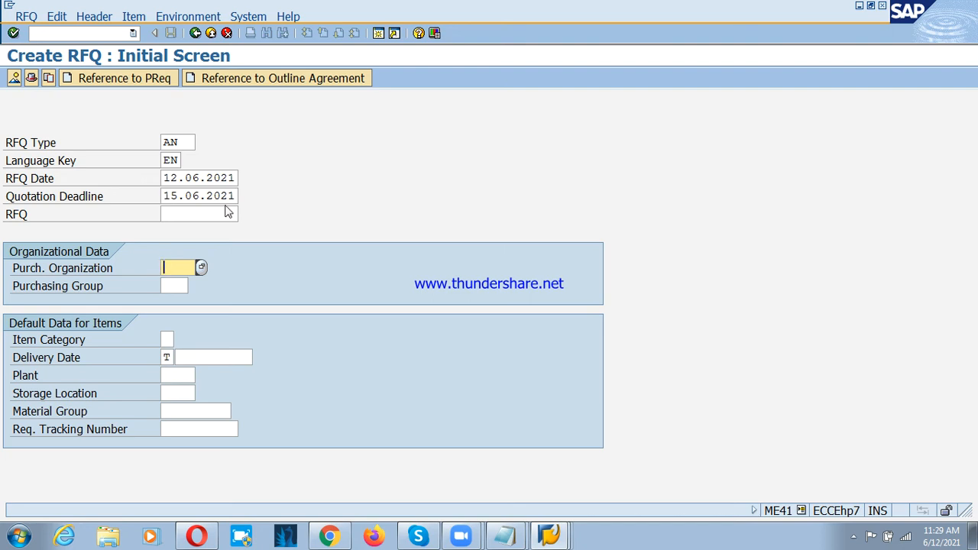
text(PSP)
key(Return)
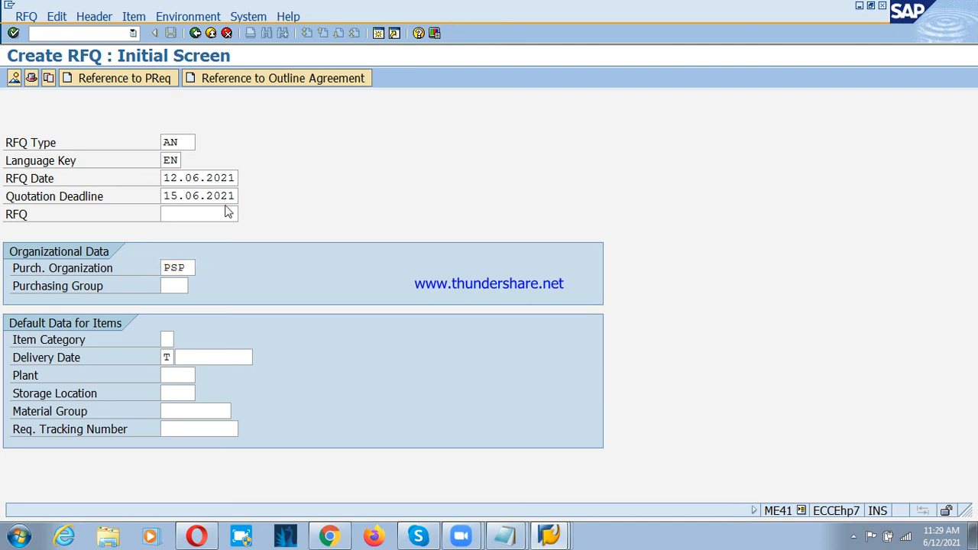
key(F4)
key(ctrl+f)
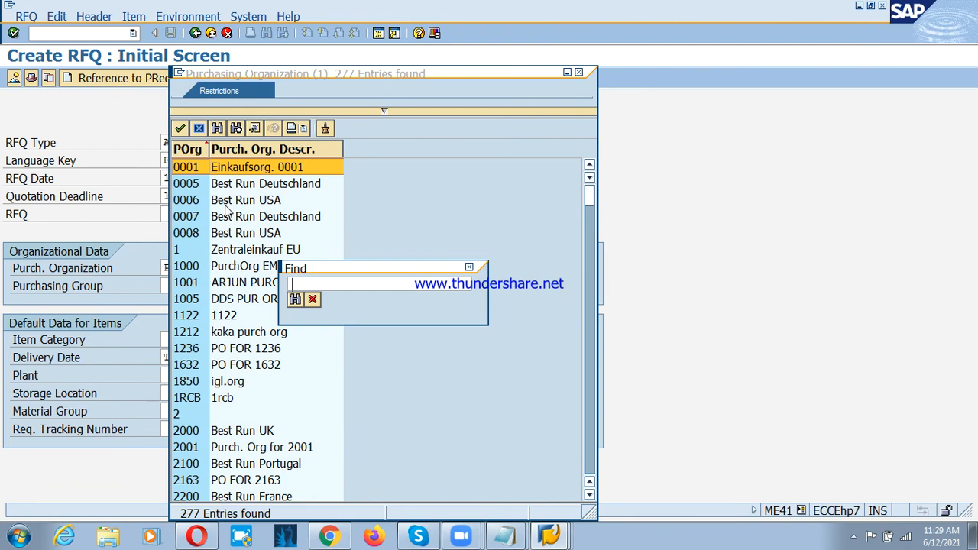
text(PSPO)
key(Return)
key(Return)
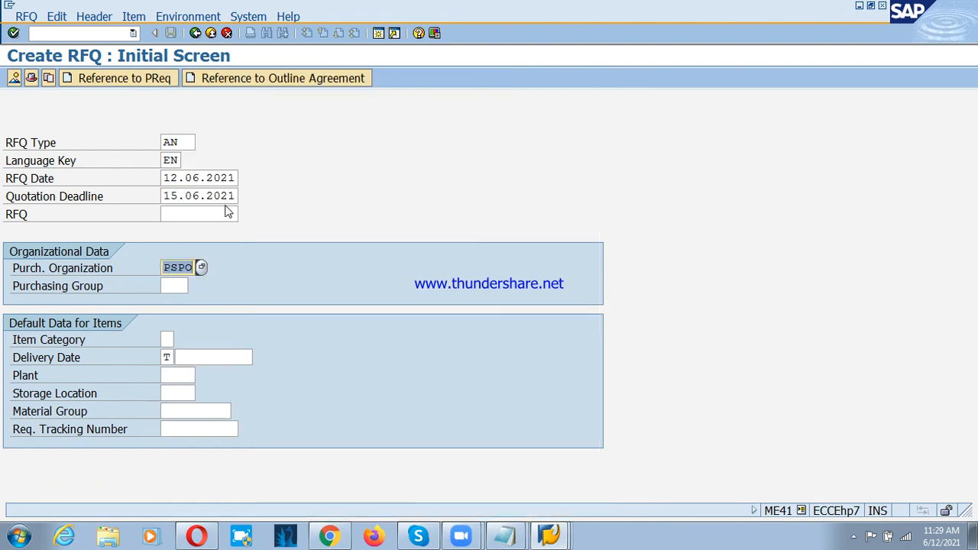
Step: Enter purchasing group 000 and choose the Standard item category for the RFQ's default item data
key(Tab)
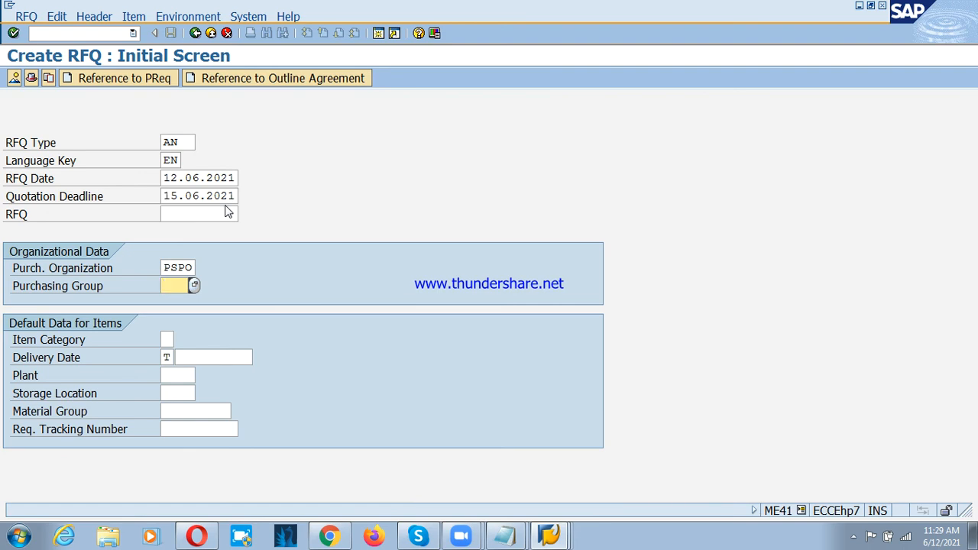
text(000)
key(Tab)
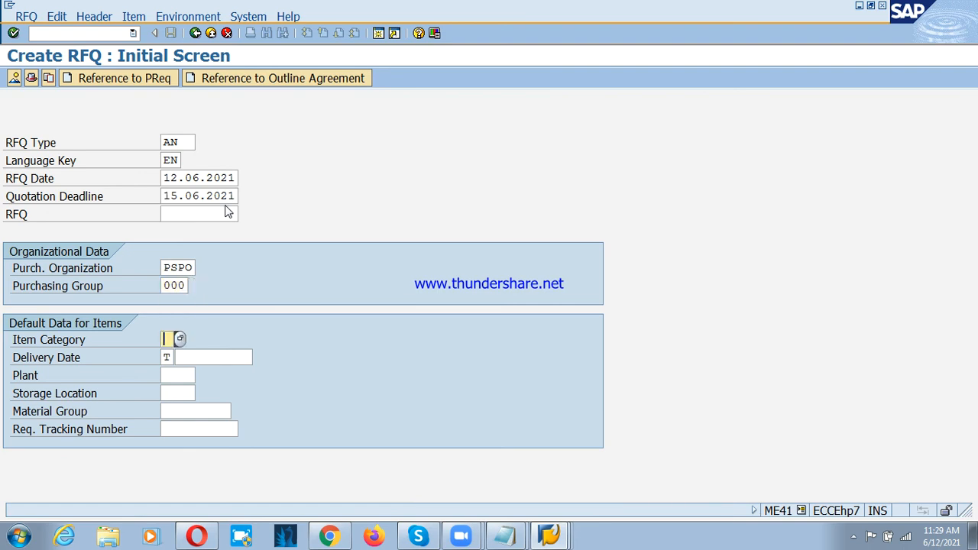
click(180, 338)
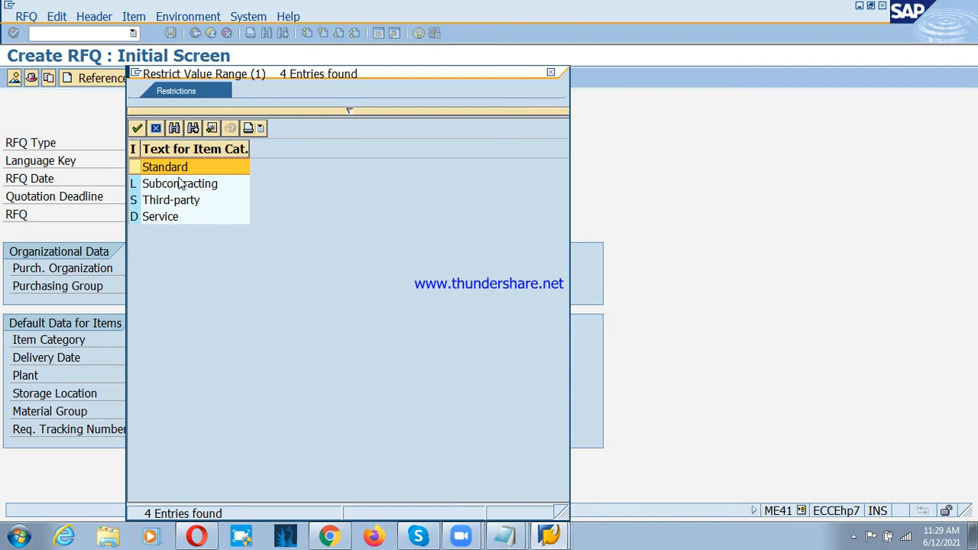
double_click(152, 169)
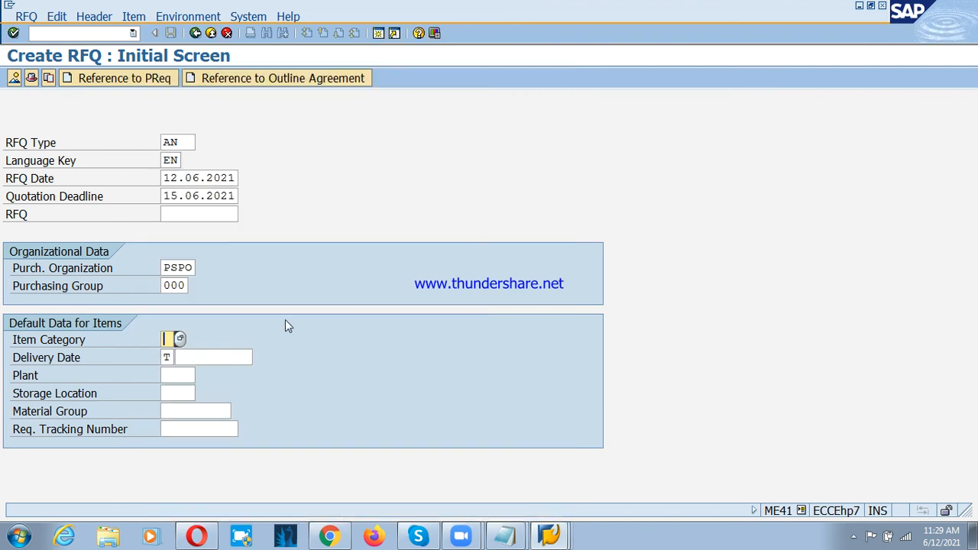
Step: Examine the available delivery date formats for the default item data and close the list without choosing one
click(69, 359)
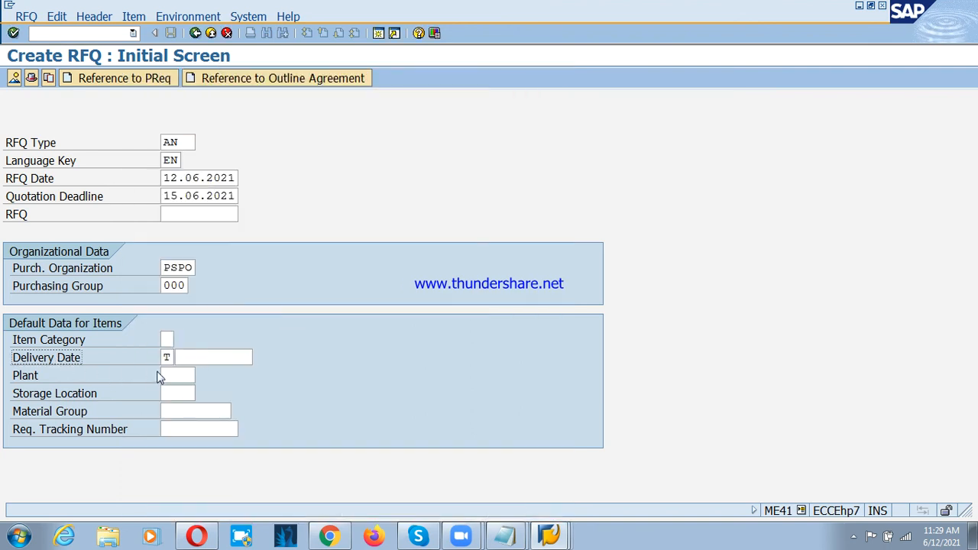
click(167, 357)
click(180, 357)
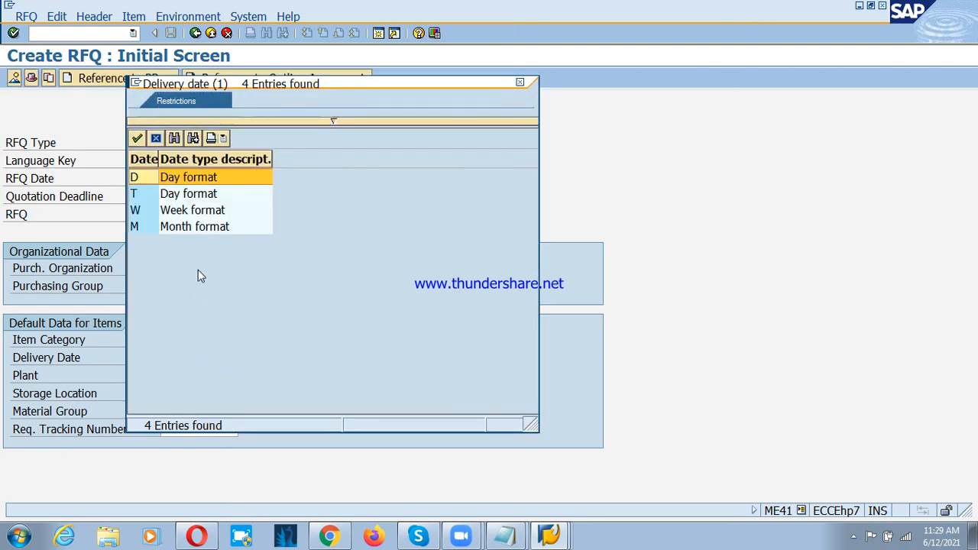
click(155, 138)
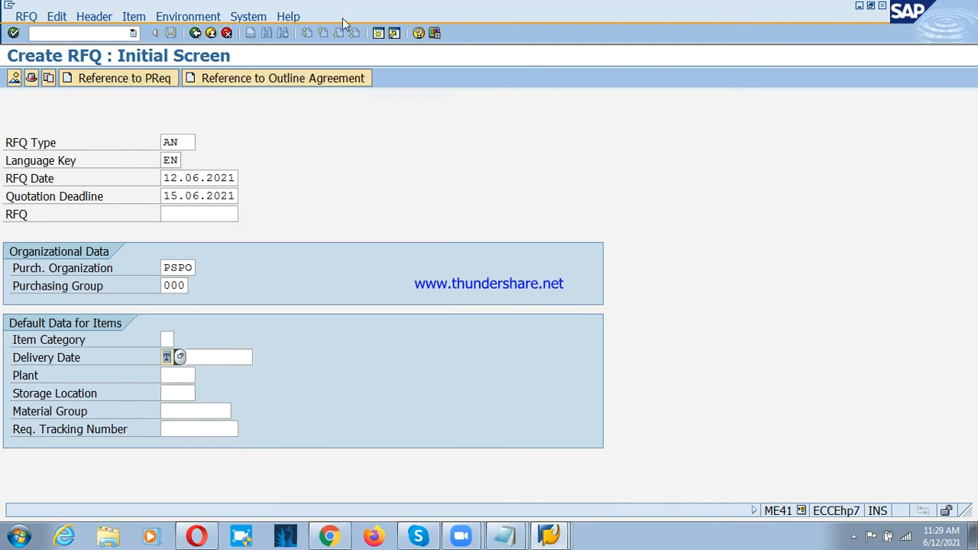
click(125, 16)
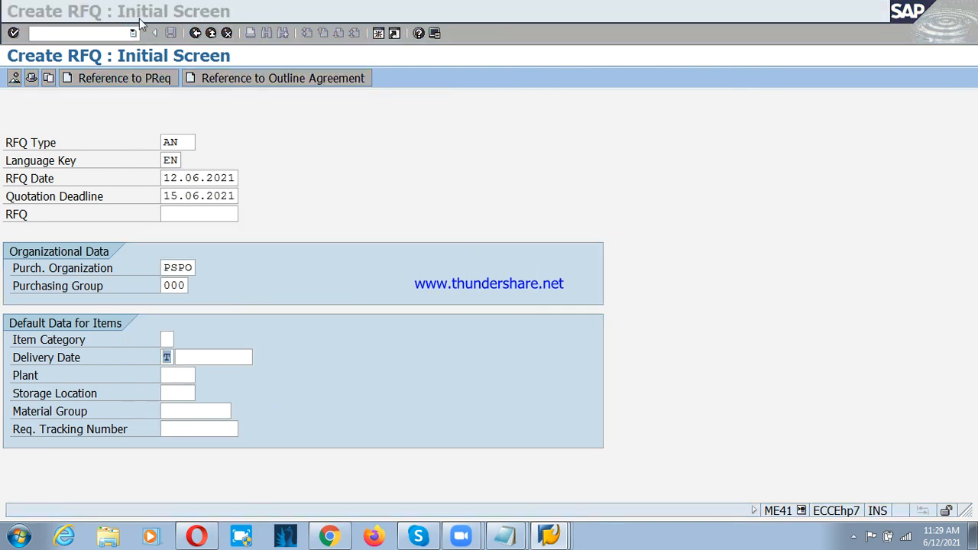
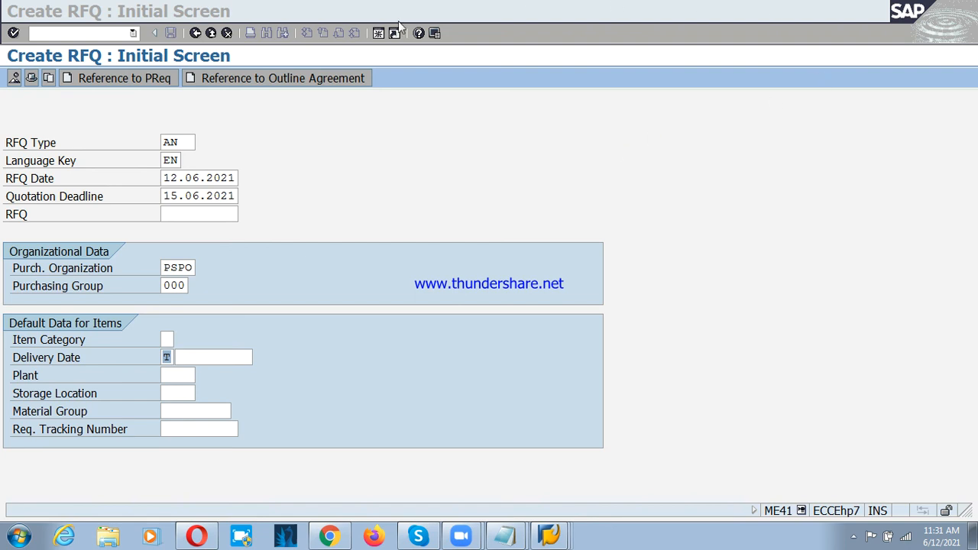
Step: Set the default delivery date for the RFQ items to 30.06.2021
click(215, 357)
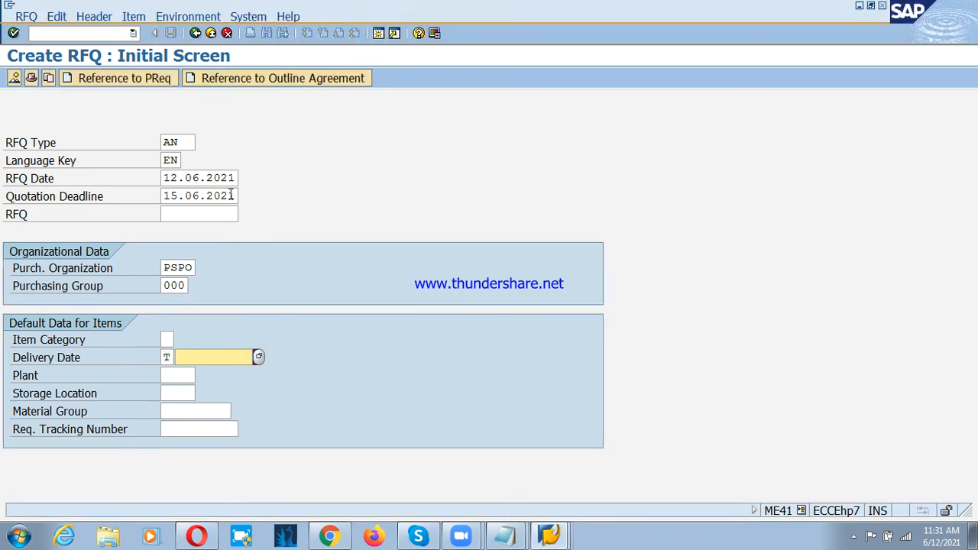
click(161, 196)
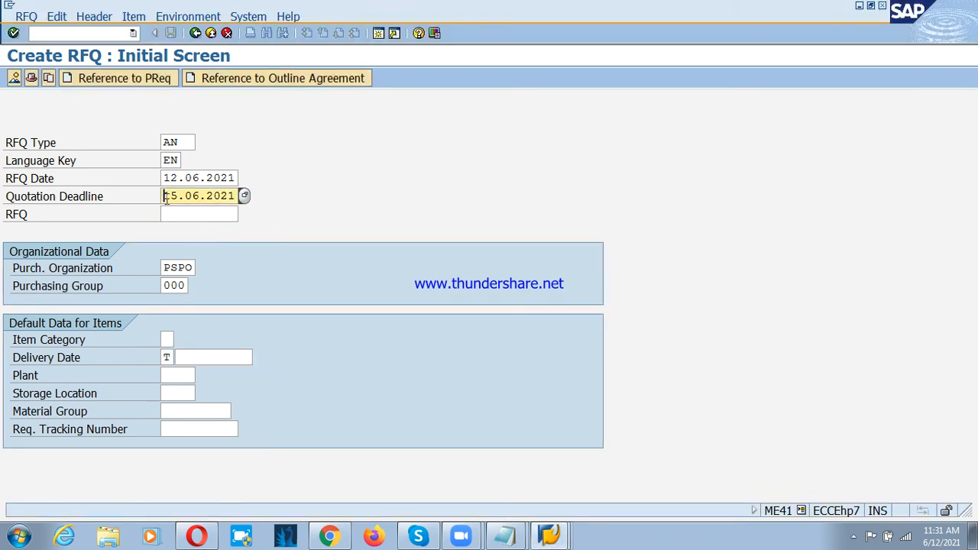
click(199, 357)
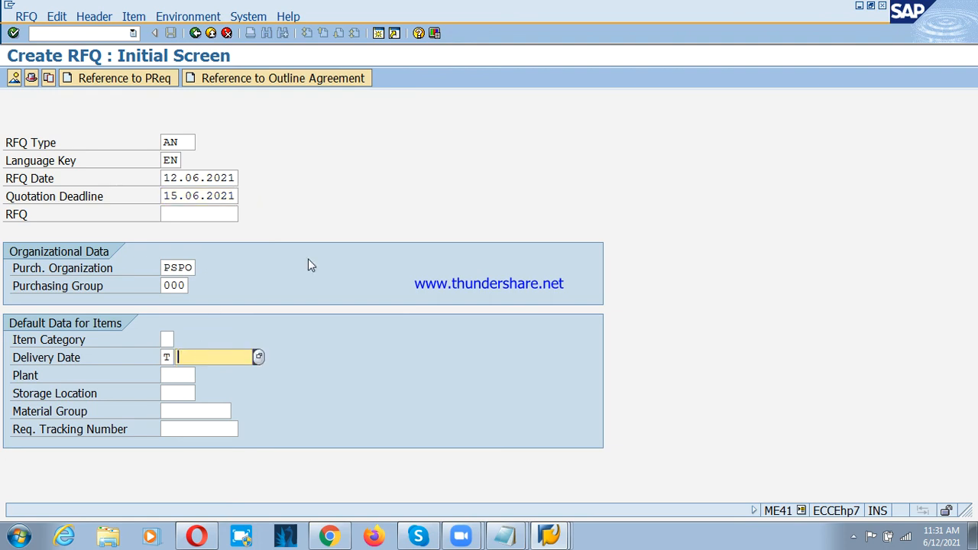
text(30.06.2021)
key(Tab)
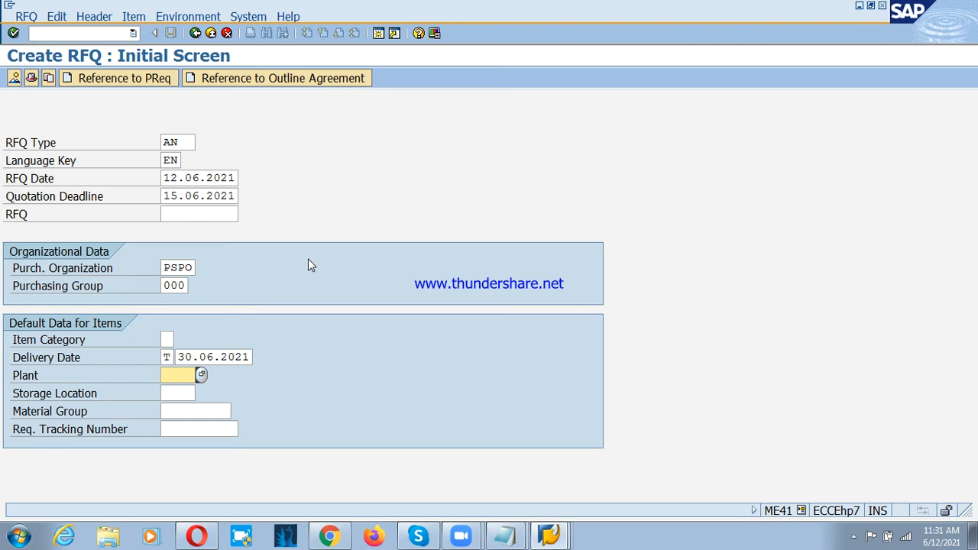
Step: Set the default plant to PSP1, storage location to RM and material group to 00101, then continue to the header data
text(PSP1)
key(Tab)
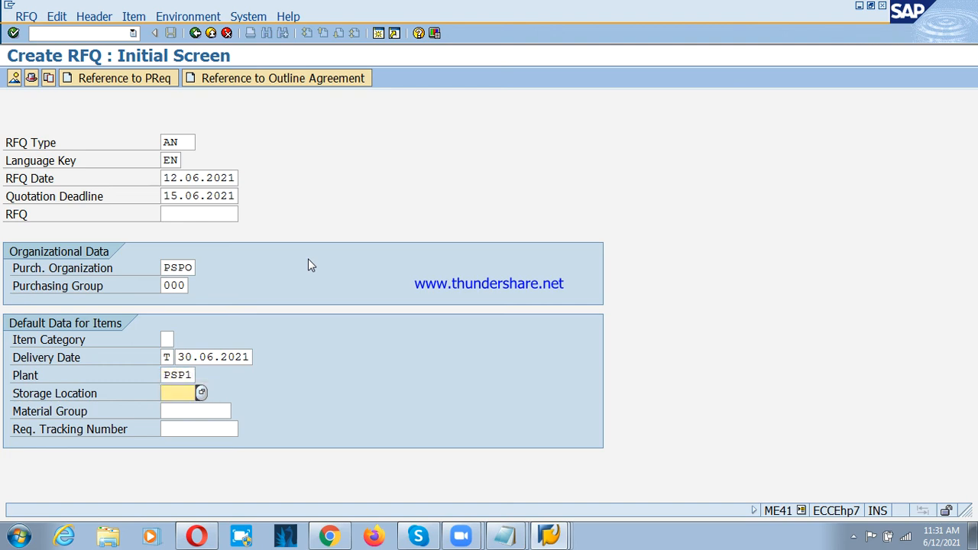
text(RM)
key(Tab)
key(F4)
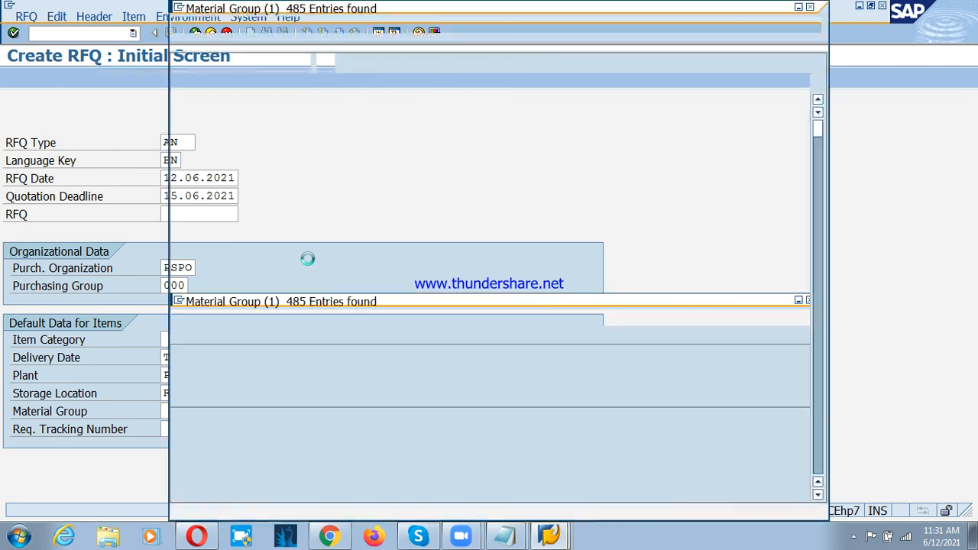
key(Down)
key(Return)
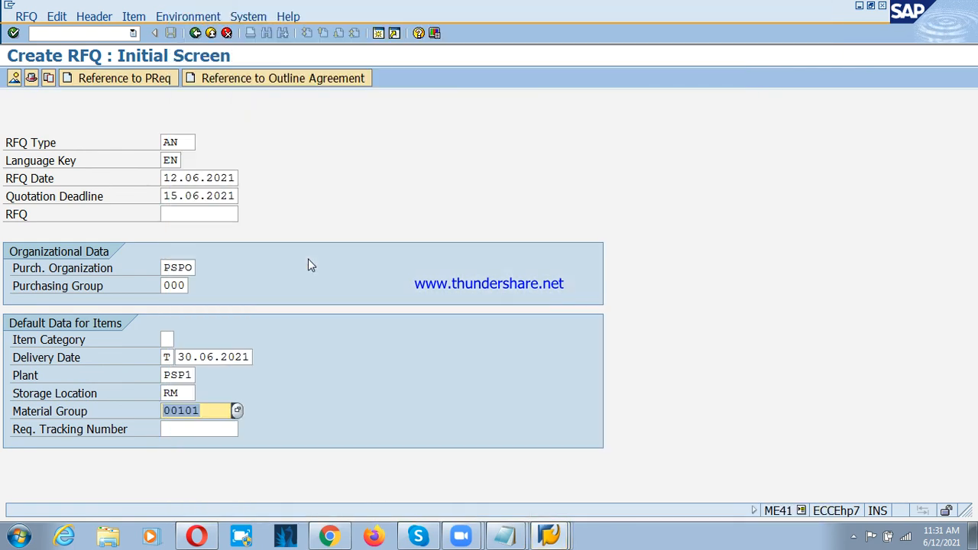
key(Return)
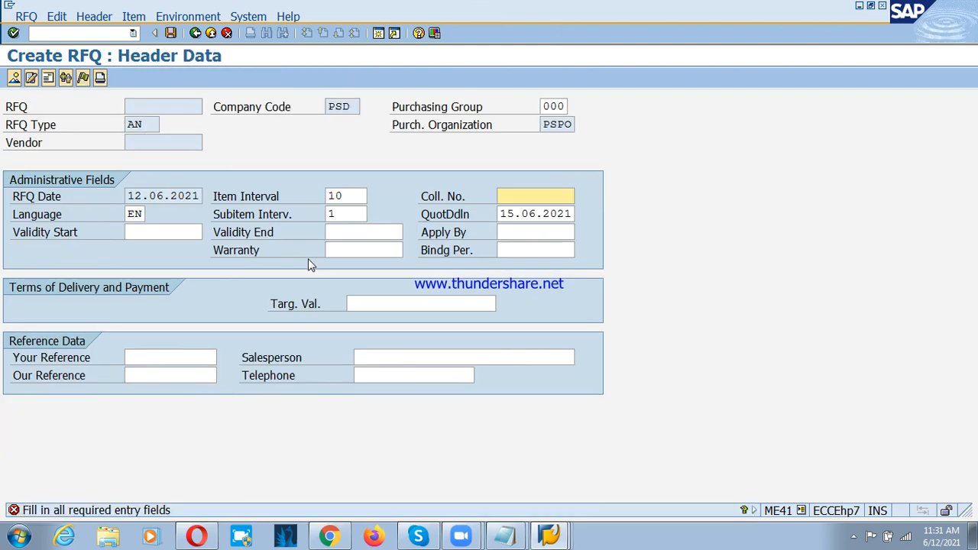
Step: Enter collective number PS1 in the RFQ header and continue to the item overview
click(452, 199)
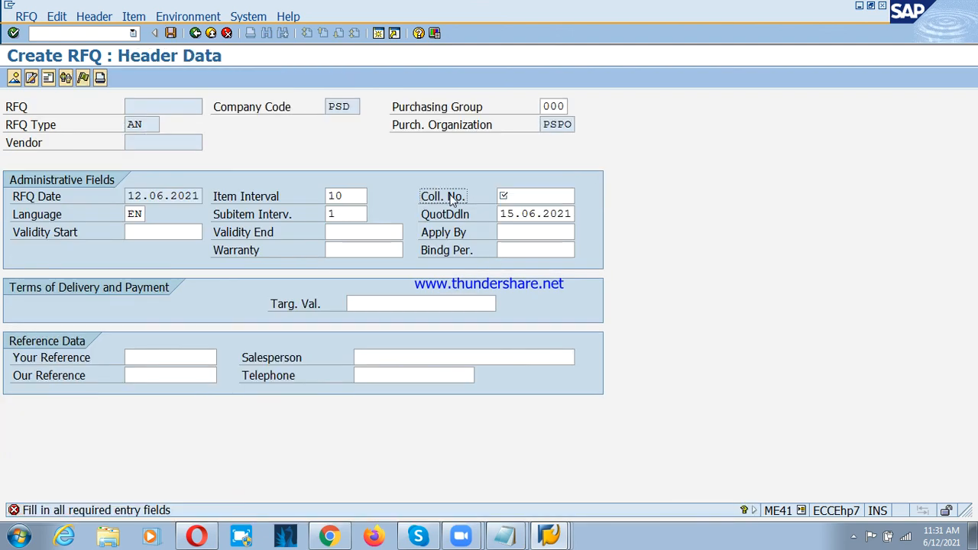
click(507, 197)
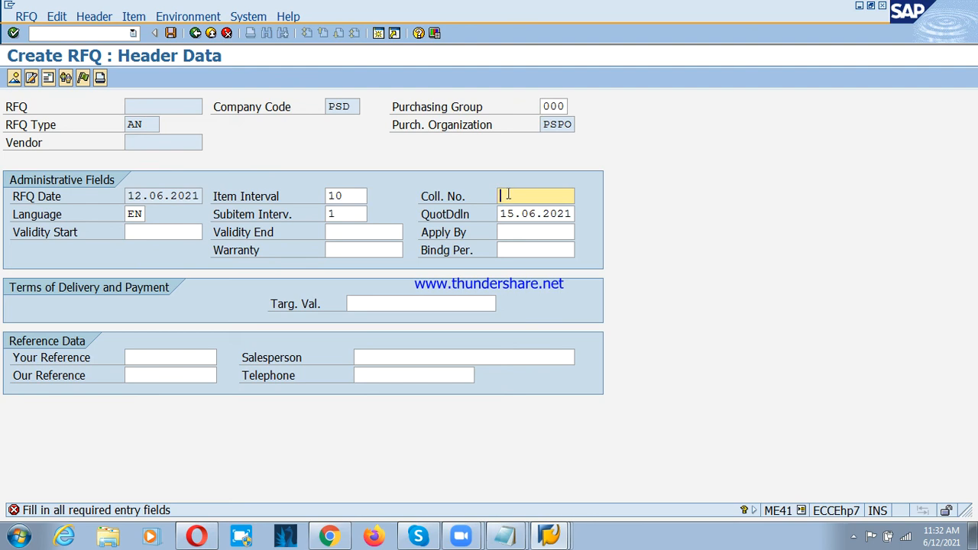
text(PS1)
key(Return)
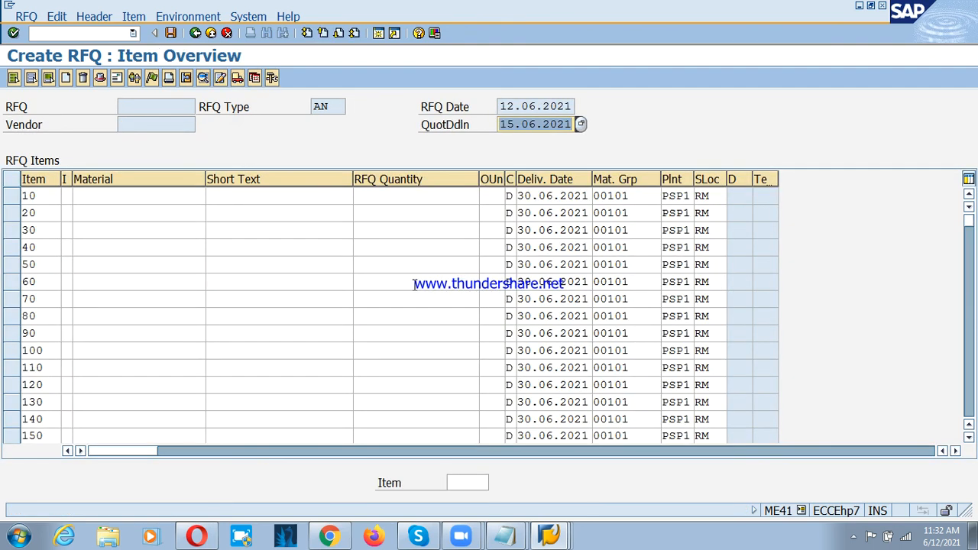
Step: Find material PSD:STEELRODS through the plant material search, assign it to item 10 and enter an RFQ quantity of 100
click(110, 195)
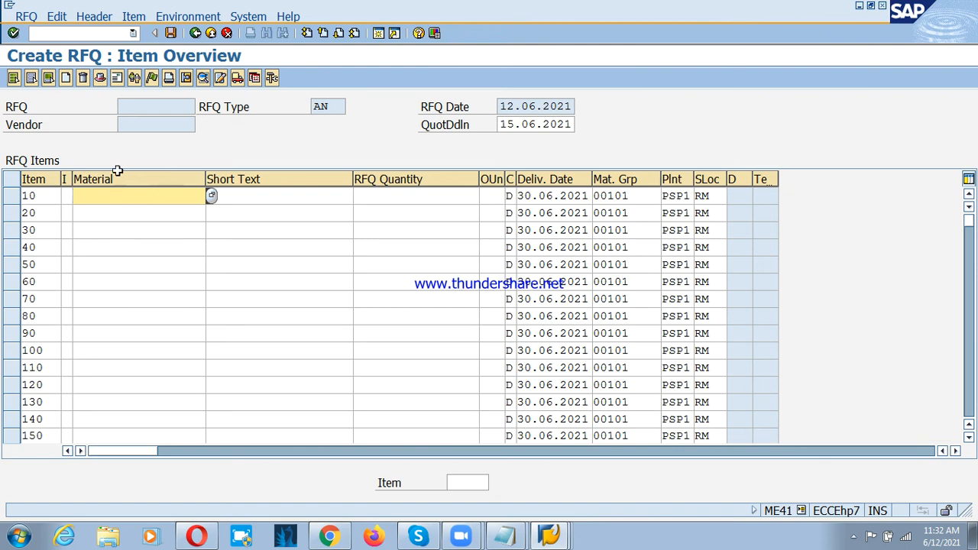
click(212, 196)
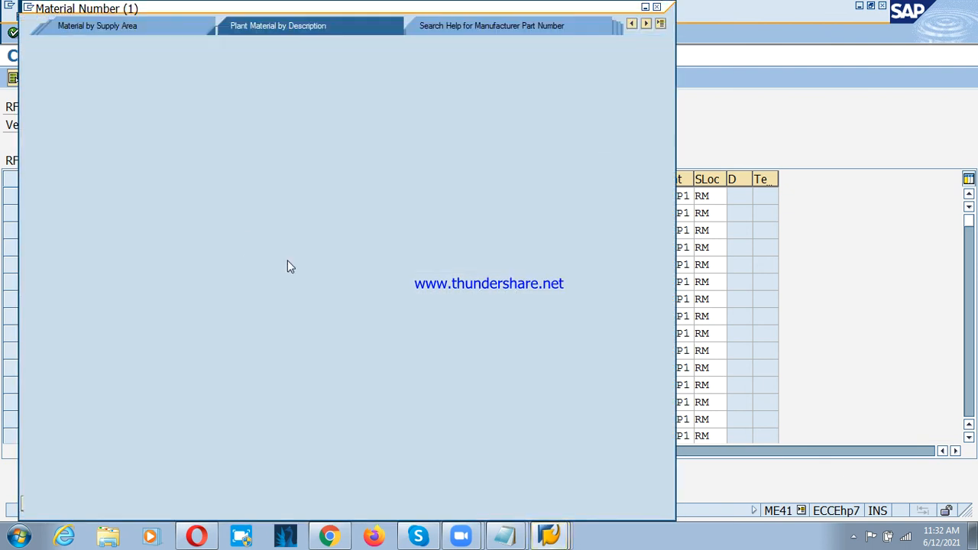
click(218, 145)
key(Return)
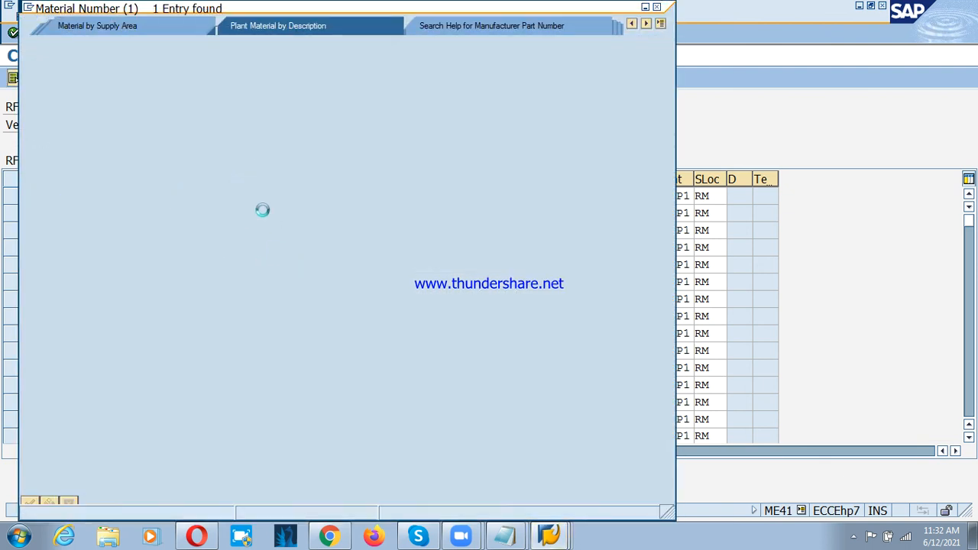
double_click(162, 107)
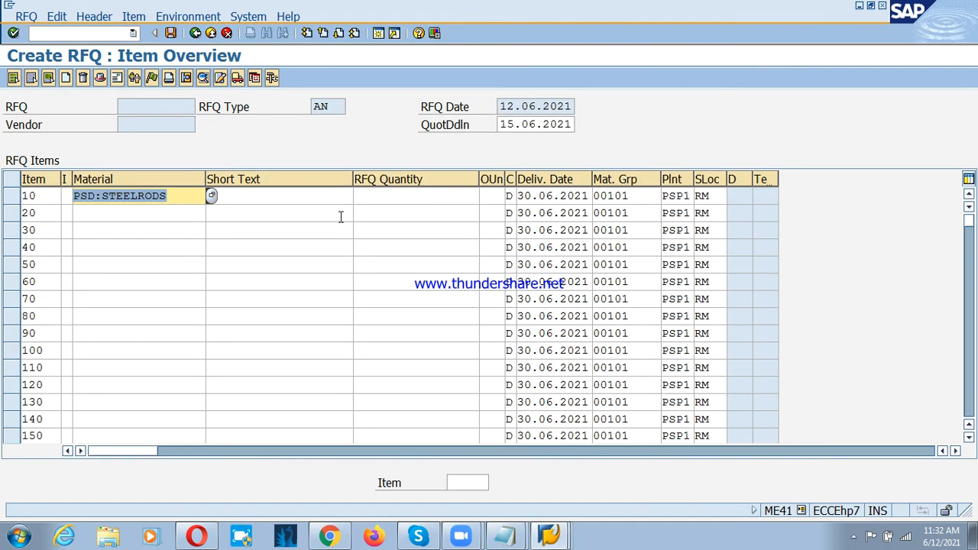
click(371, 198)
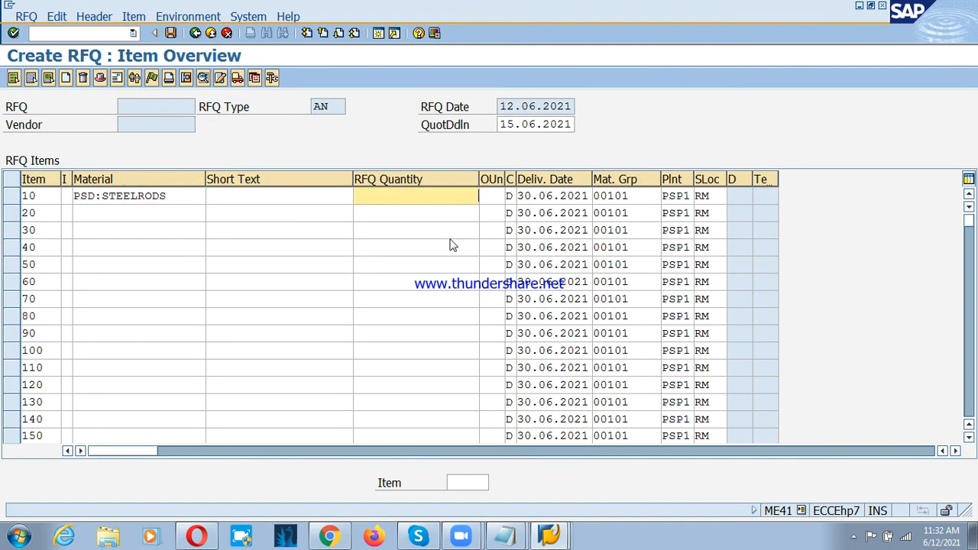
text(100)
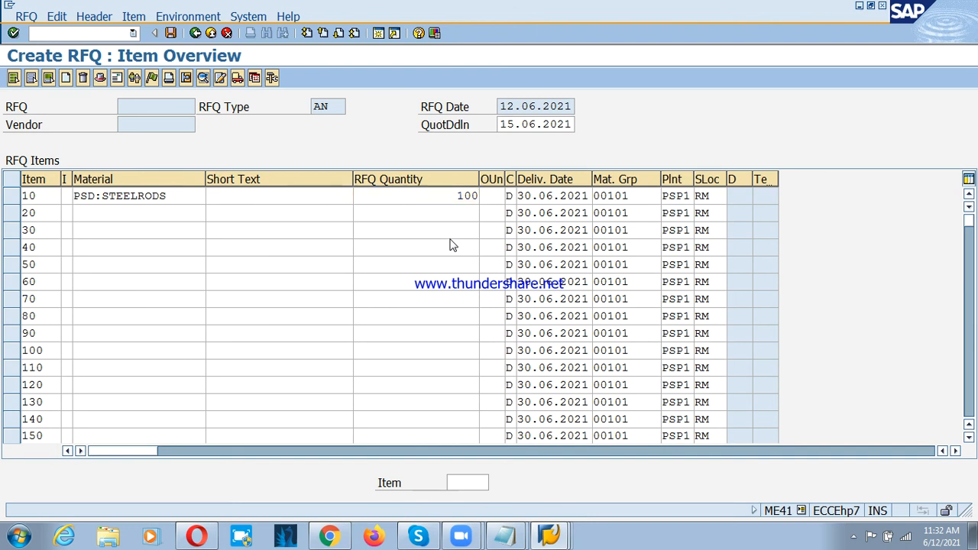
key(Return)
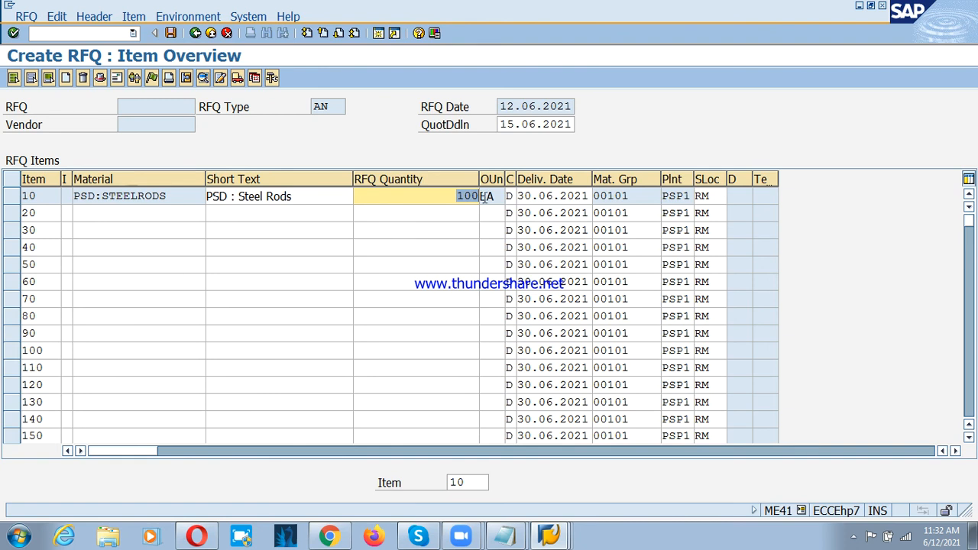
click(524, 196)
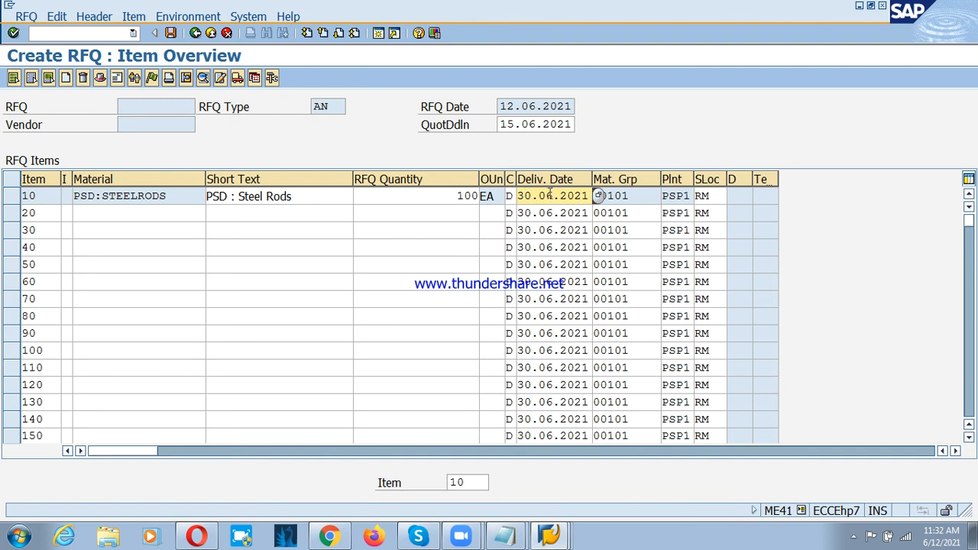
click(318, 202)
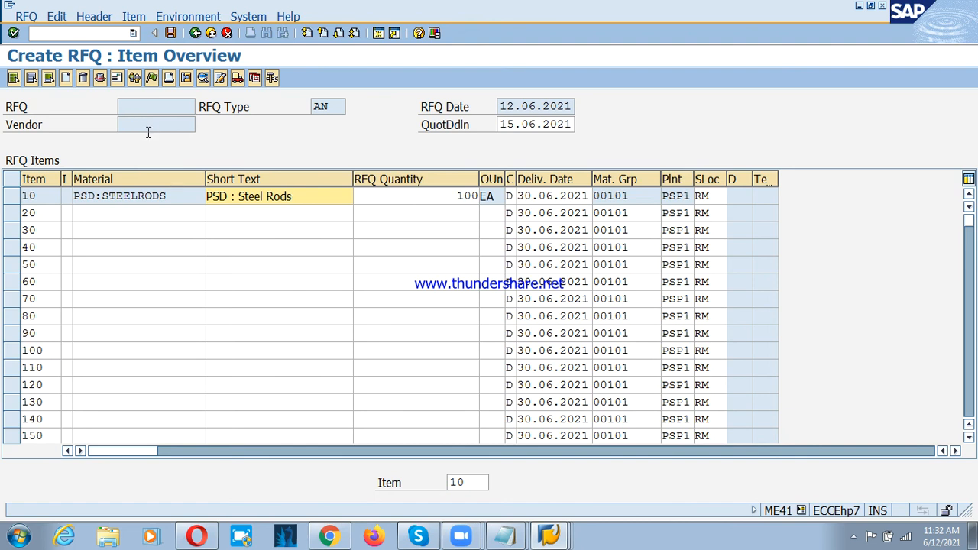
Step: Search the vendors of company code PSD and try to assign LITS INDIA LTD as the RFQ's vendor
click(116, 78)
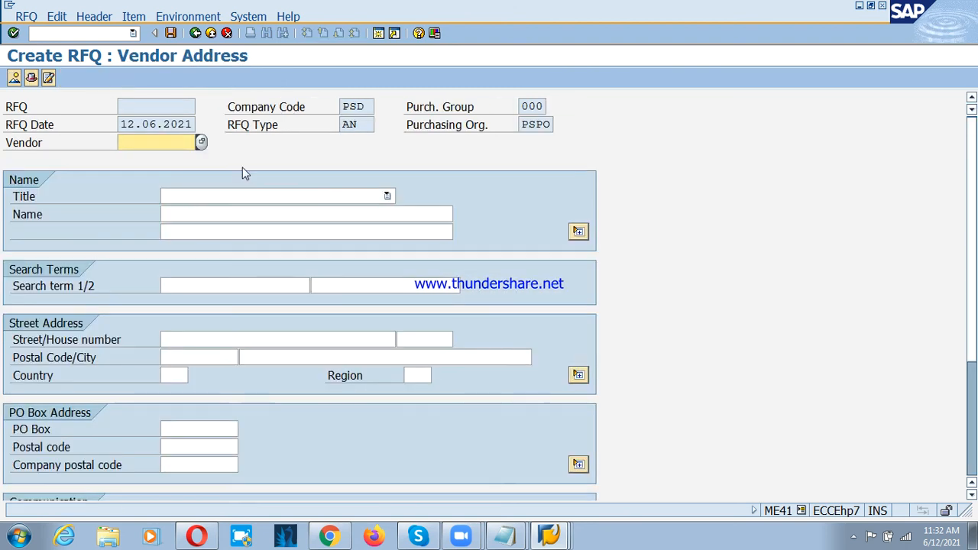
click(200, 143)
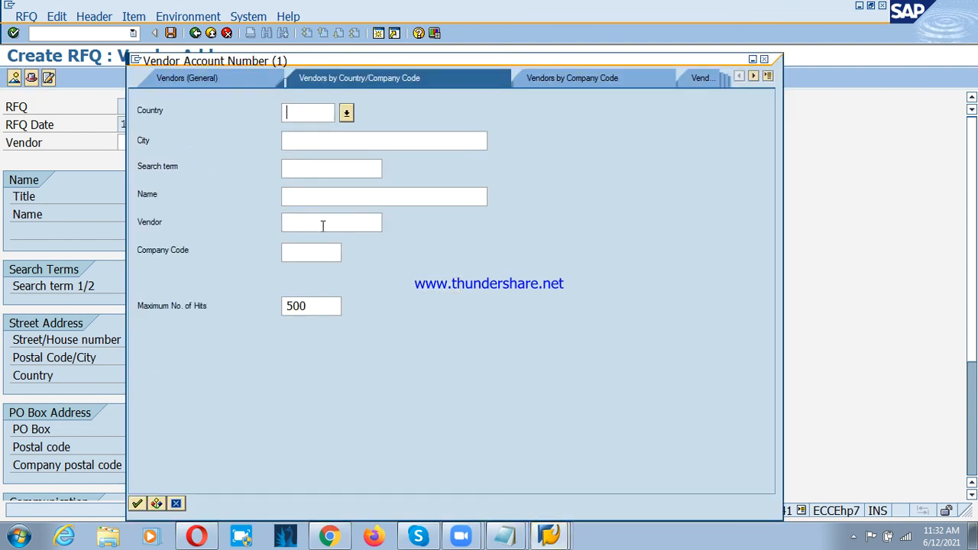
click(316, 247)
text(P)
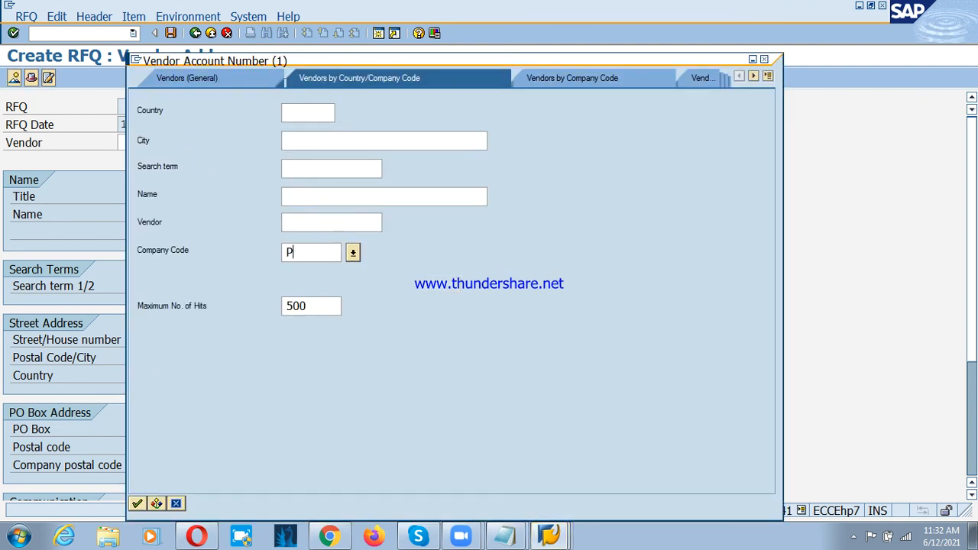
text(SD)
key(Return)
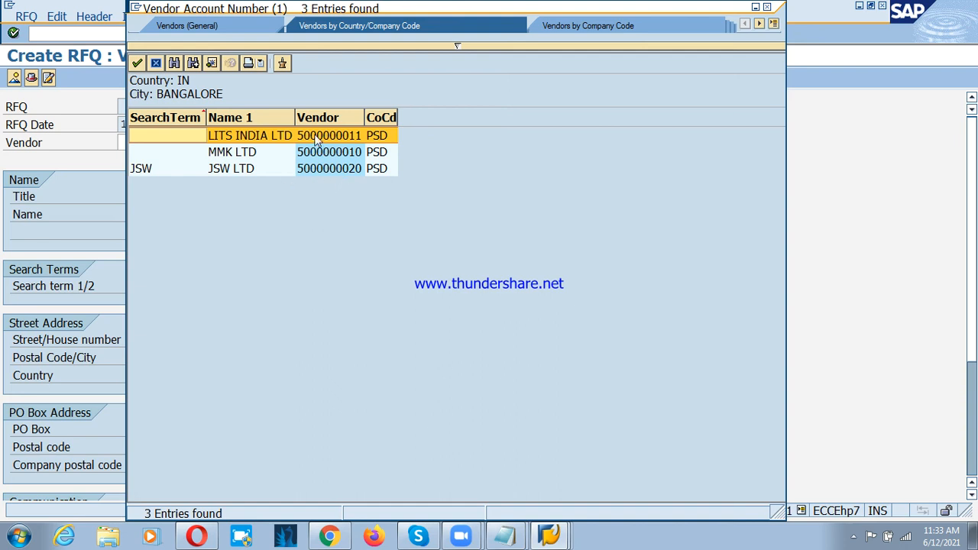
double_click(284, 136)
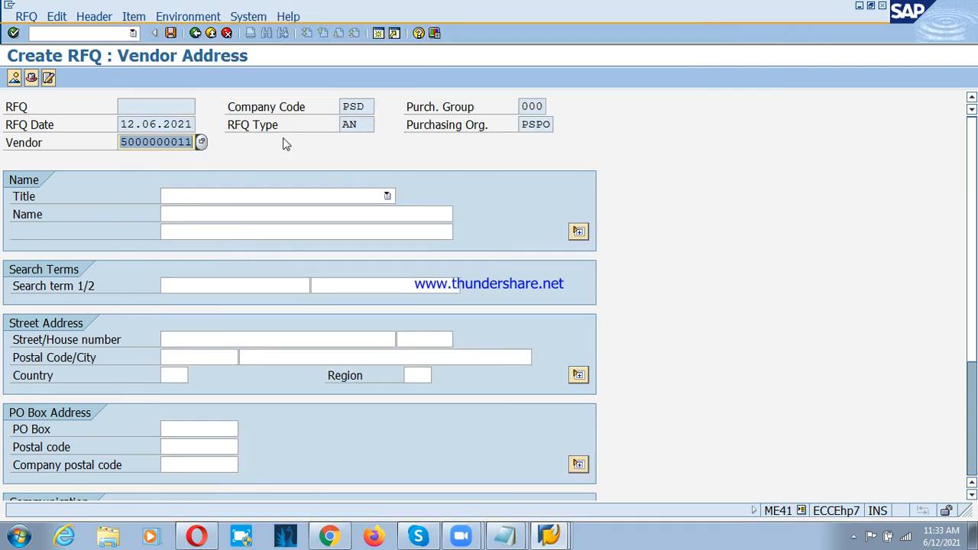
key(Return)
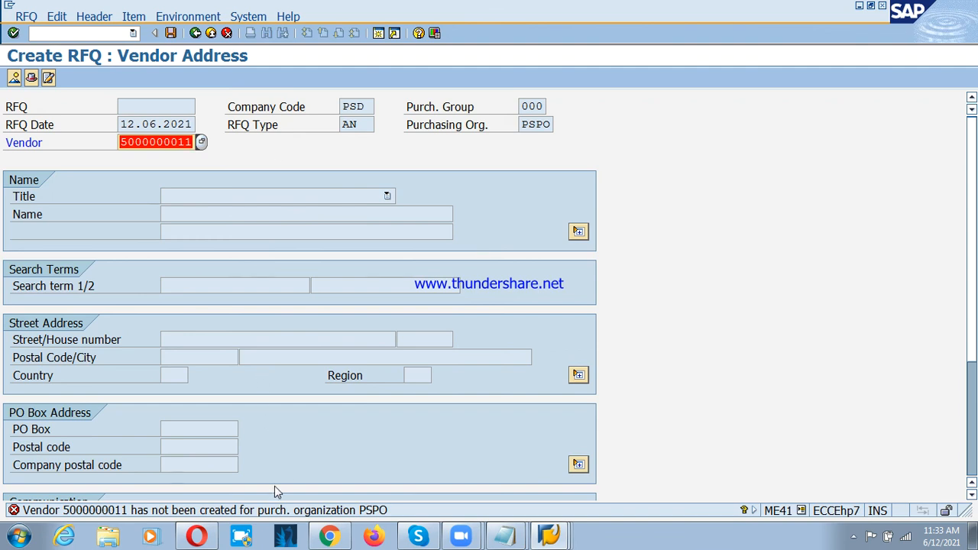
Step: Cancel the RFQ document without saving it
click(195, 33)
click(228, 34)
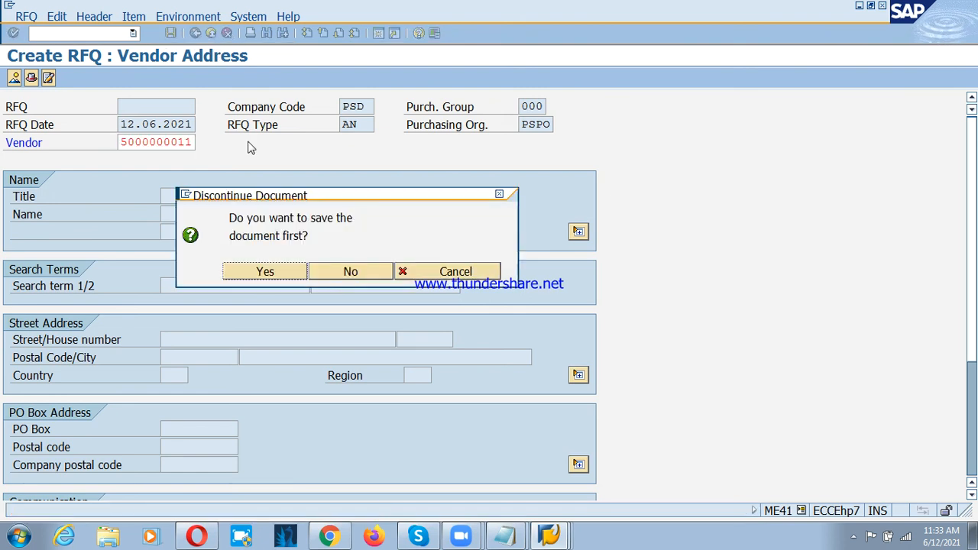
click(350, 275)
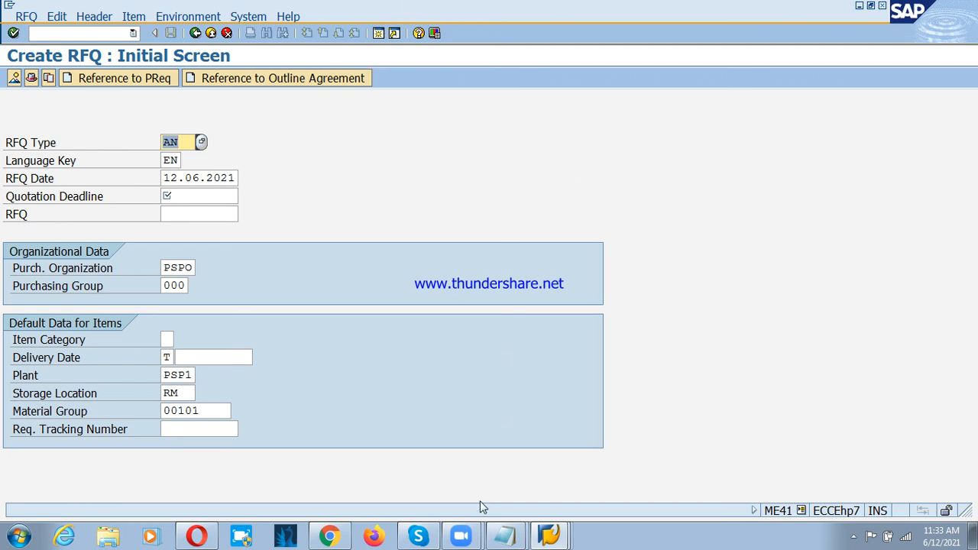
Step: Leave RFQ creation and start transaction XK01 to create a vendor
click(526, 535)
click(548, 535)
key(F3)
click(34, 33)
text(X)
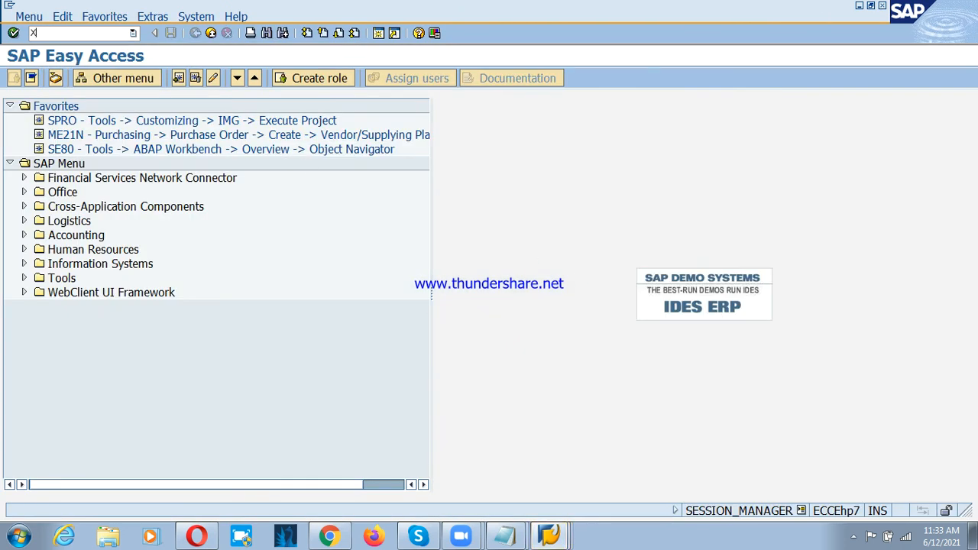
text(K)
key(BackSpace)
key(BackSpace)
text(K01)
key(Return)
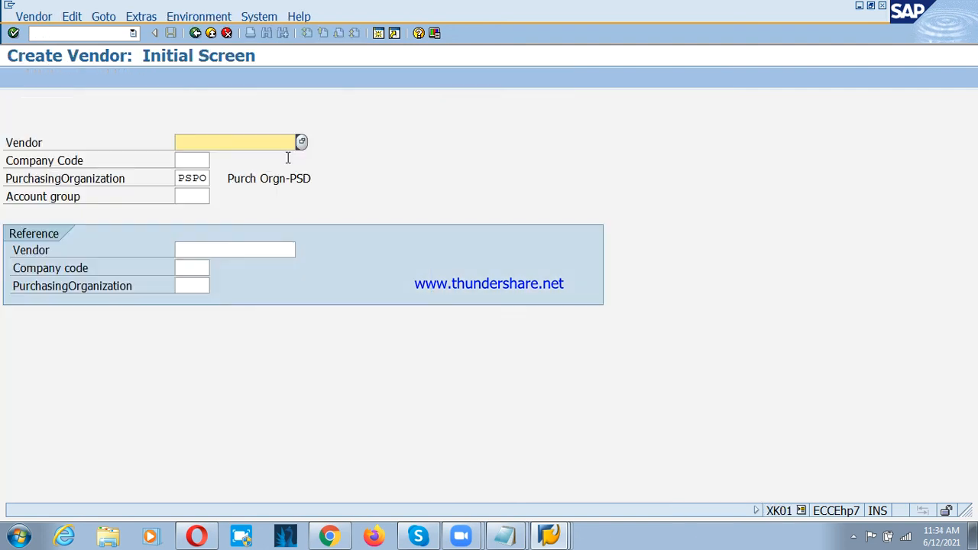
Step: Enter company code psd and account group psdV for the new vendor
key(Tab)
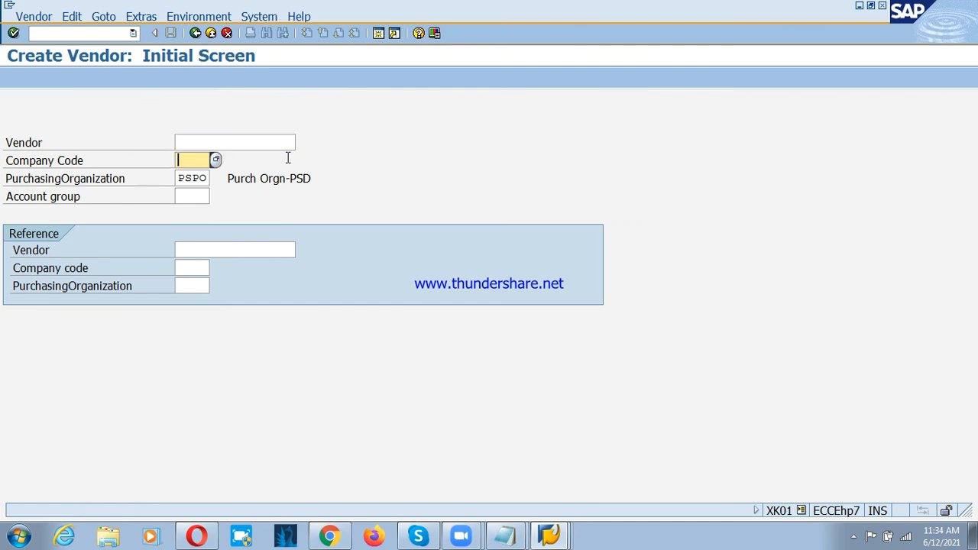
text(psd)
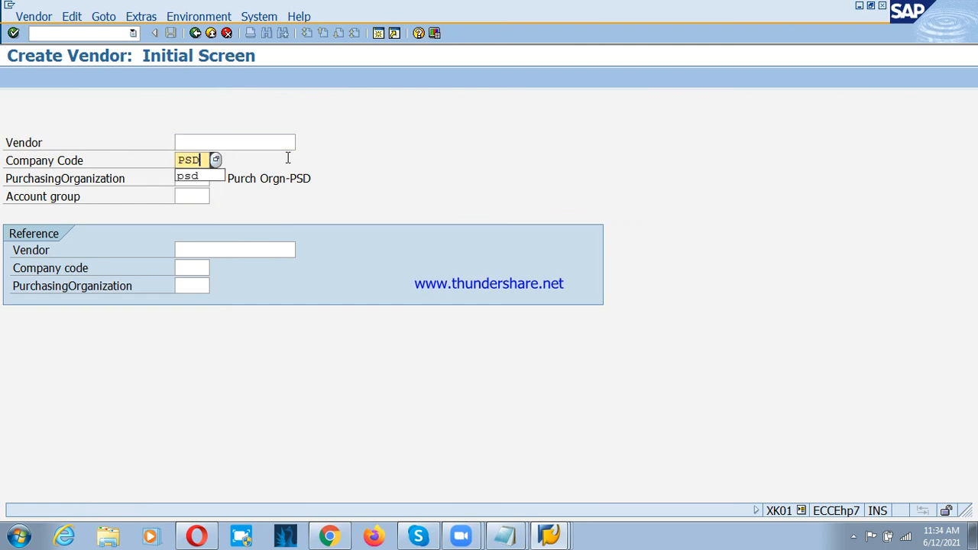
key(Tab)
key(Tab)
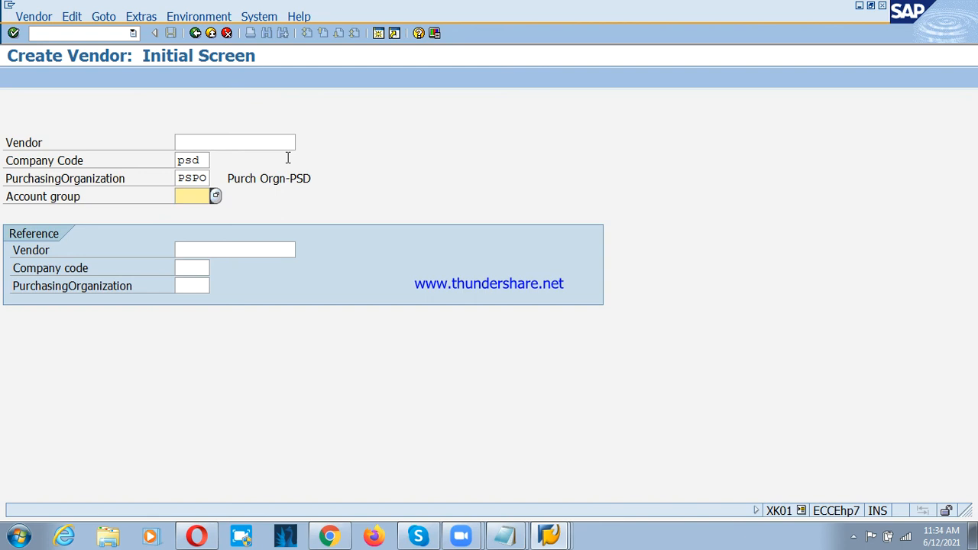
text(PS)
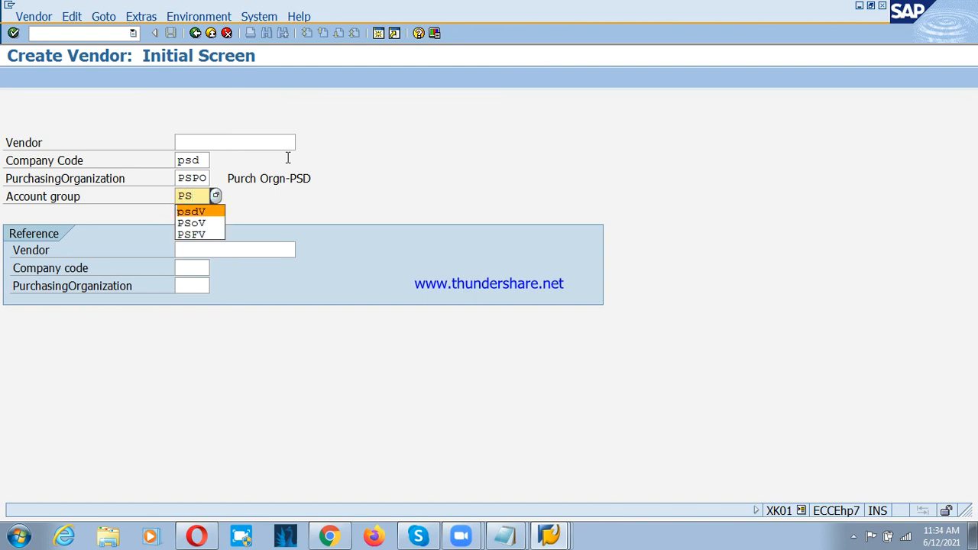
key(Return)
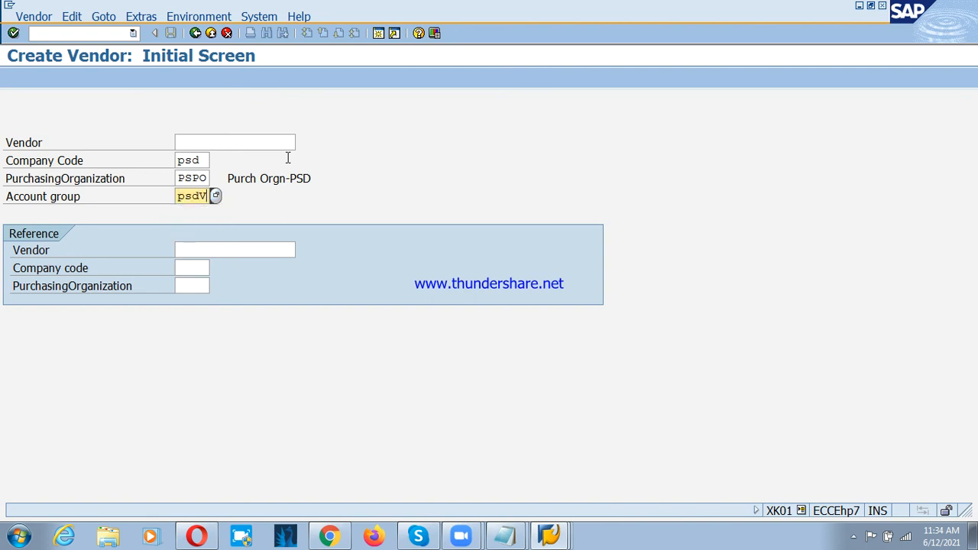
Step: Continue to the vendor's address data and enter the title Company and the name PSD : CNTR Vendor
key(Return)
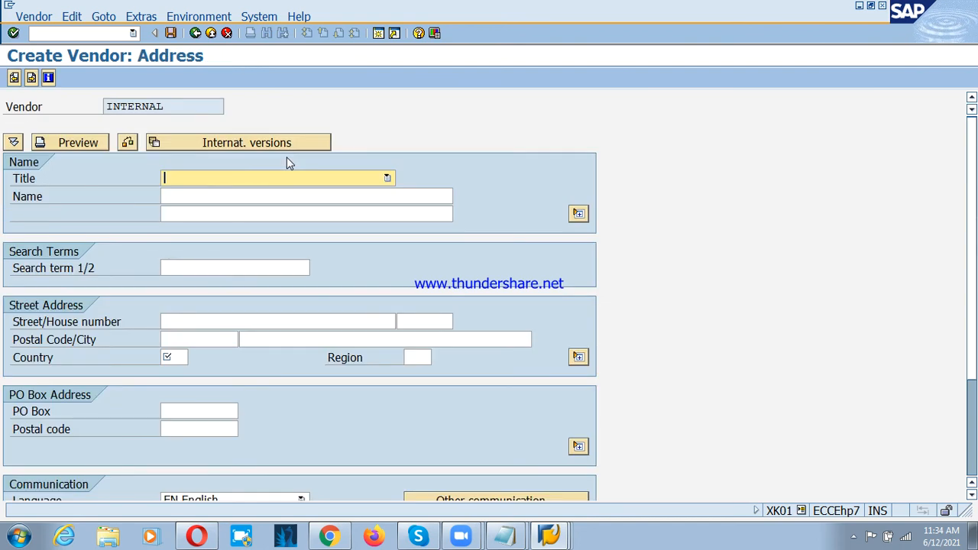
text(Company)
key(Tab)
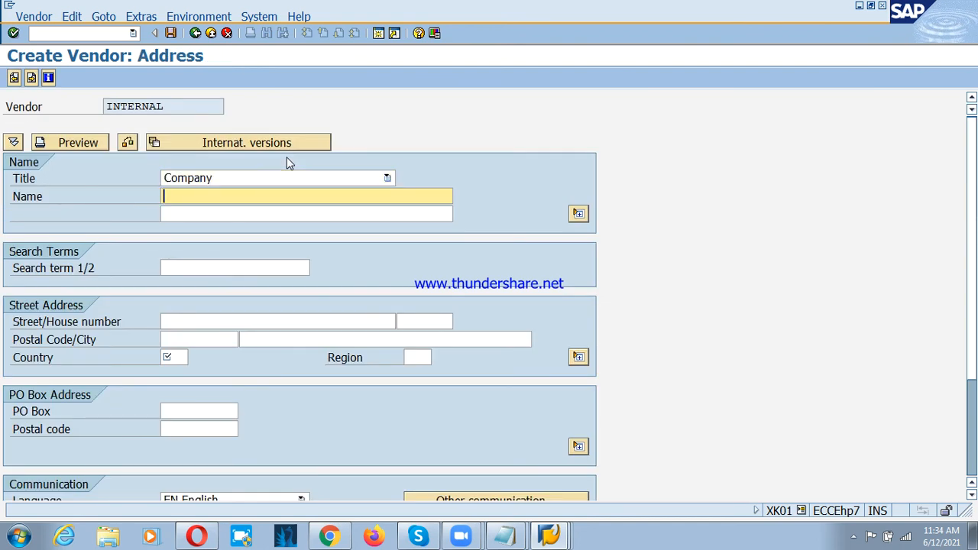
text(PSD : CNTR Vevndor)
key(Left)
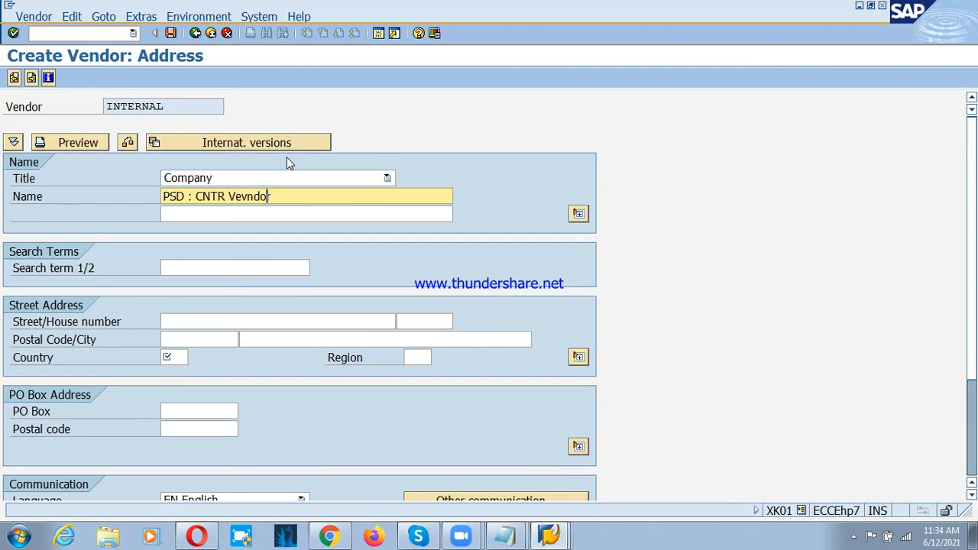
key(Left)
key(Left)
key(Left)
key(Left)
key(Delete)
key(Tab)
Step: Enter the vendor's street, house number, postal code and city, with country IN and region 10, and confirm the address
key(Tab)
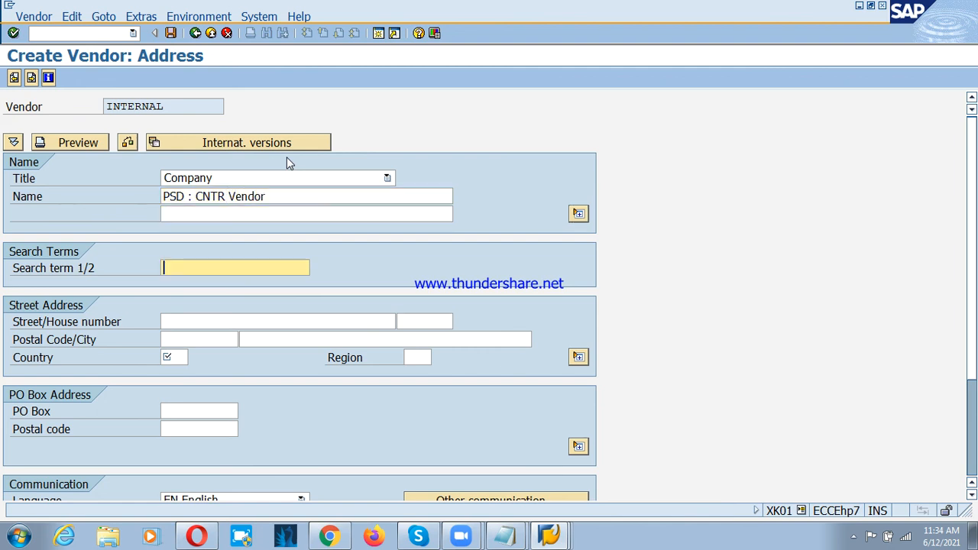
key(Tab)
text(MG R)
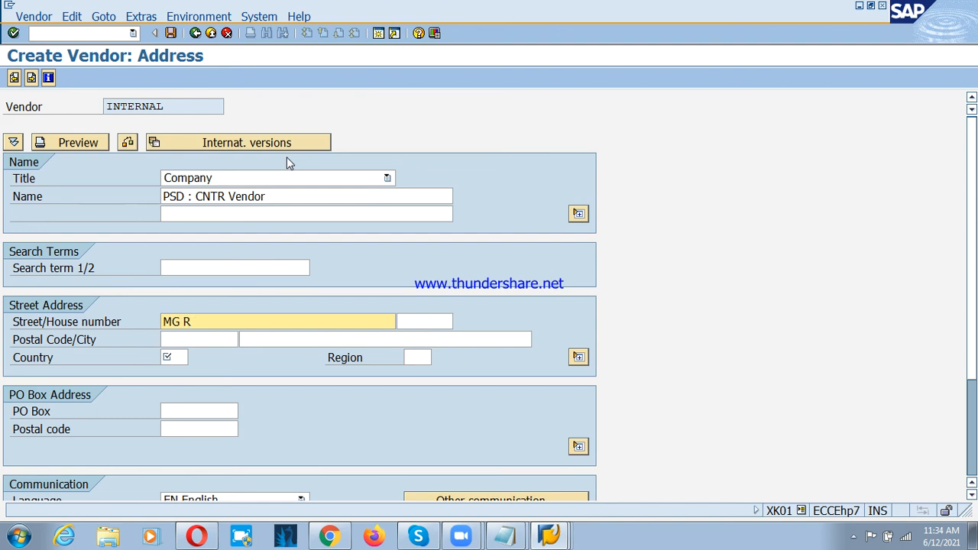
text(oad)
key(Tab)
text(1)
key(Tab)
text(5600)
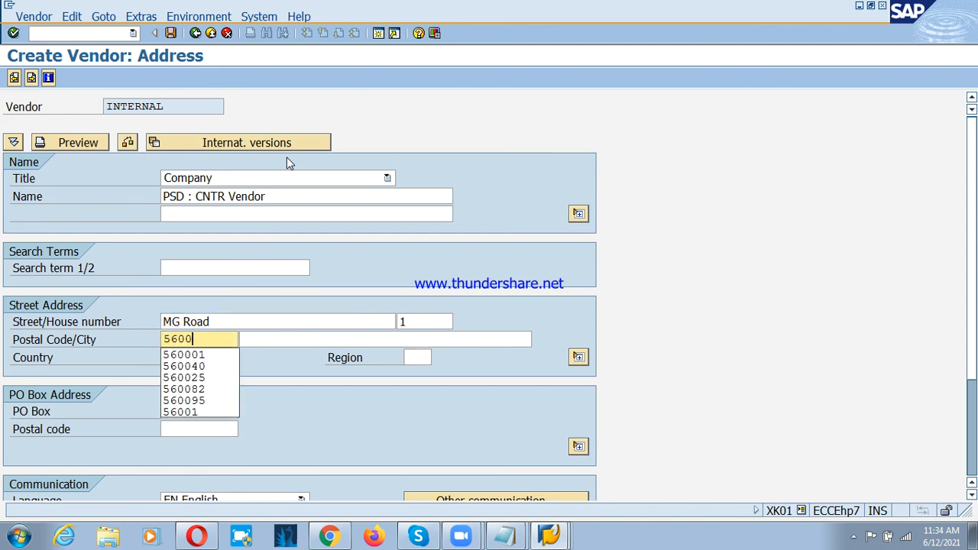
text(01)
key(Tab)
text(Bangalore)
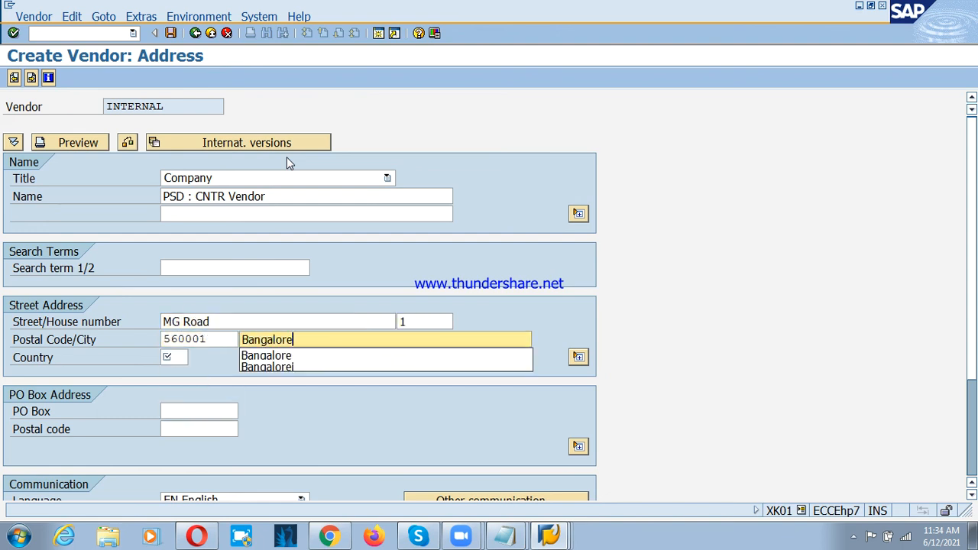
key(Tab)
text(in)
key(Tab)
text(10)
key(Return)
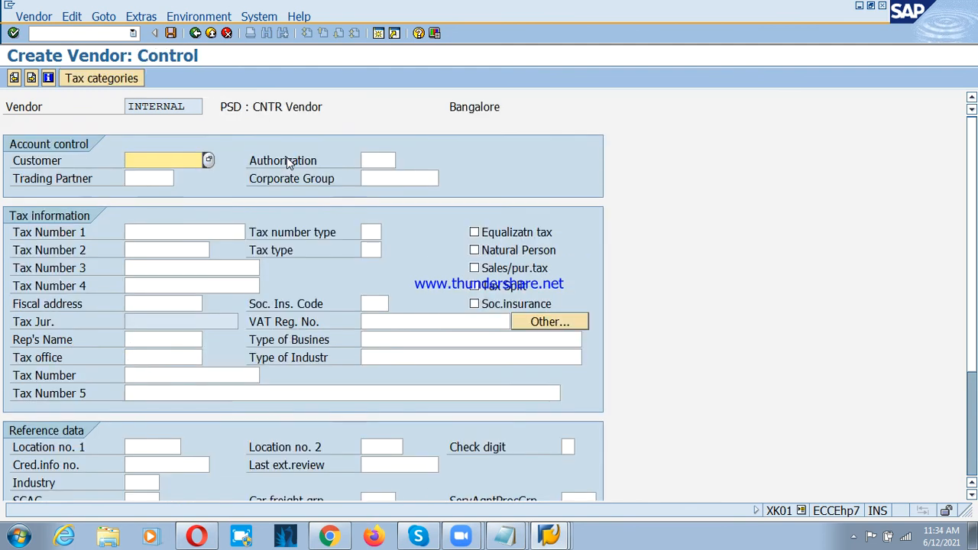
Step: Set the vendor's reconciliation account to 100601, sort key to 012 and cash management group to a1, leaving the preceding screens unfilled
key(Return)
key(Return)
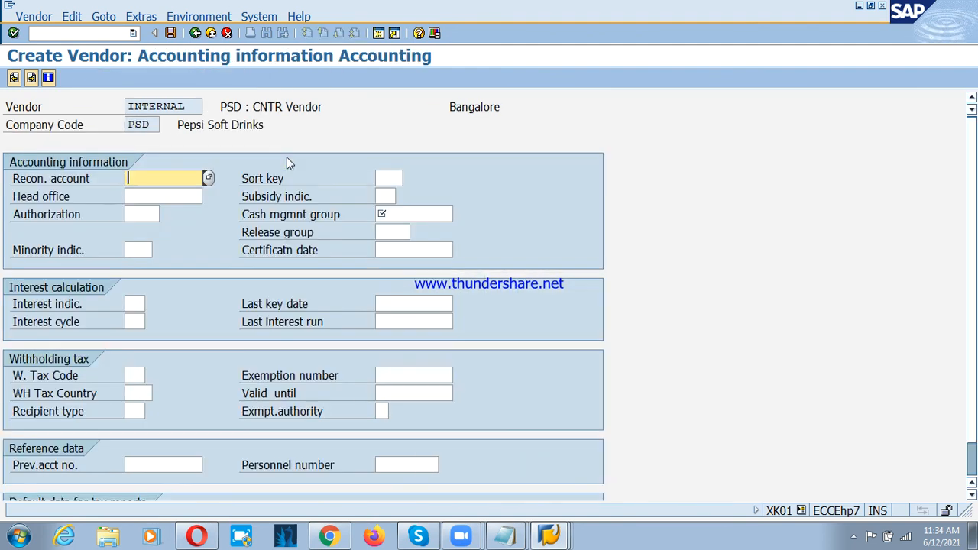
key(Down)
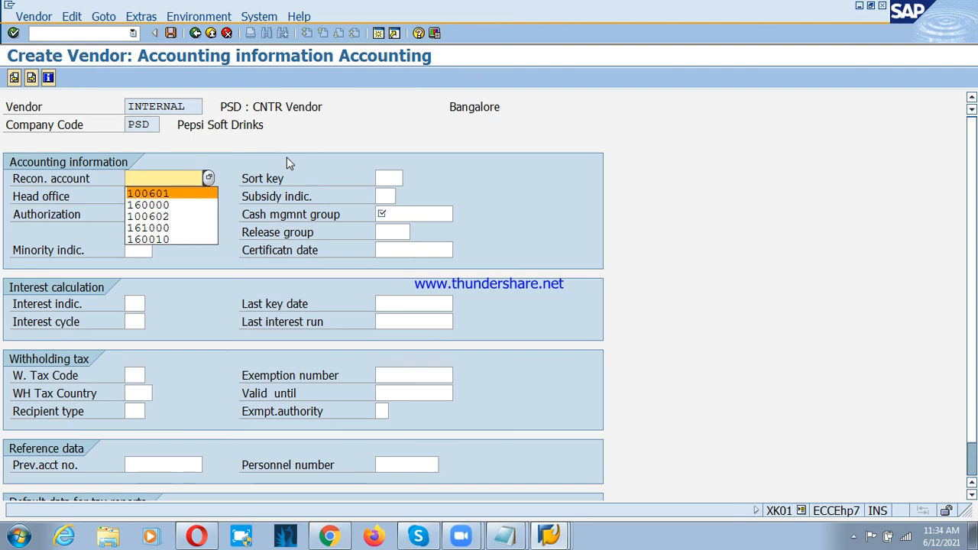
key(Return)
key(Tab)
text(012)
key(Tab)
key(Tab)
key(Tab)
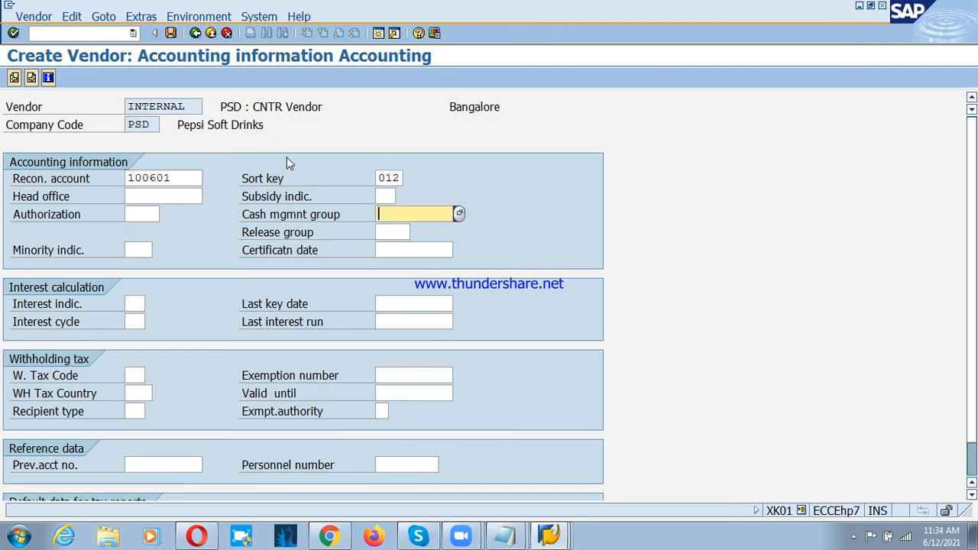
text(a1)
key(Tab)
key(Return)
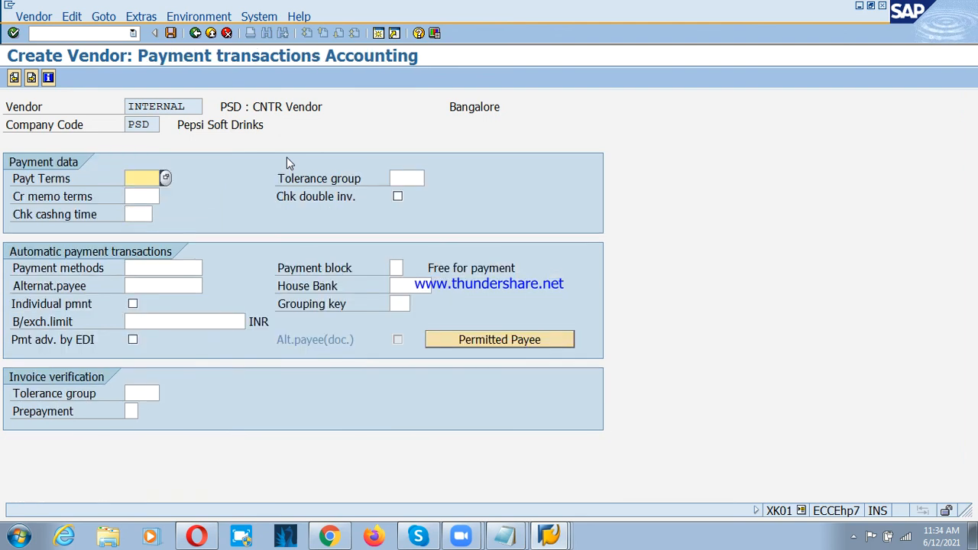
Step: Set the vendor's payment terms to PS3T, tolerance group to PSD and payment methods to ct
text(ps)
key(Down)
key(Return)
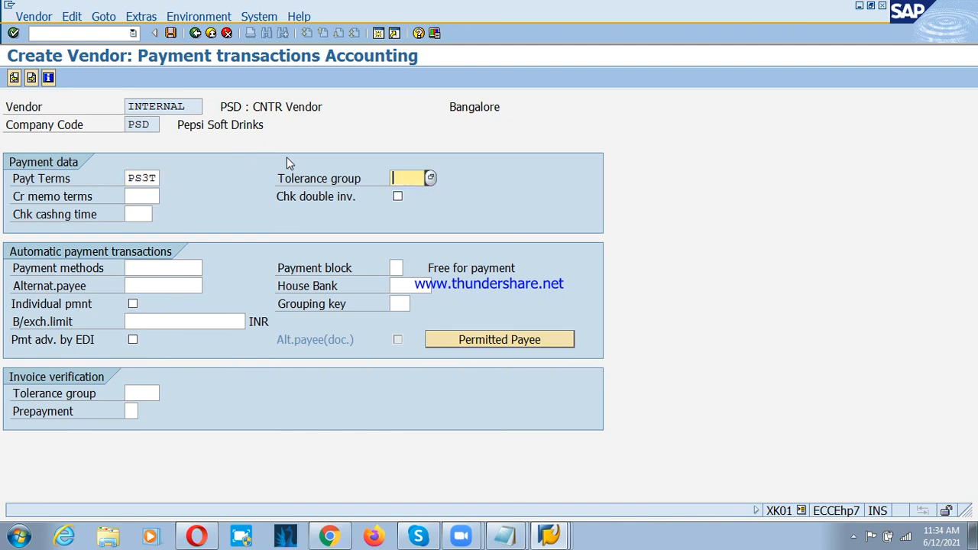
key(Down)
key(Down)
key(Down)
key(Return)
key(Tab)
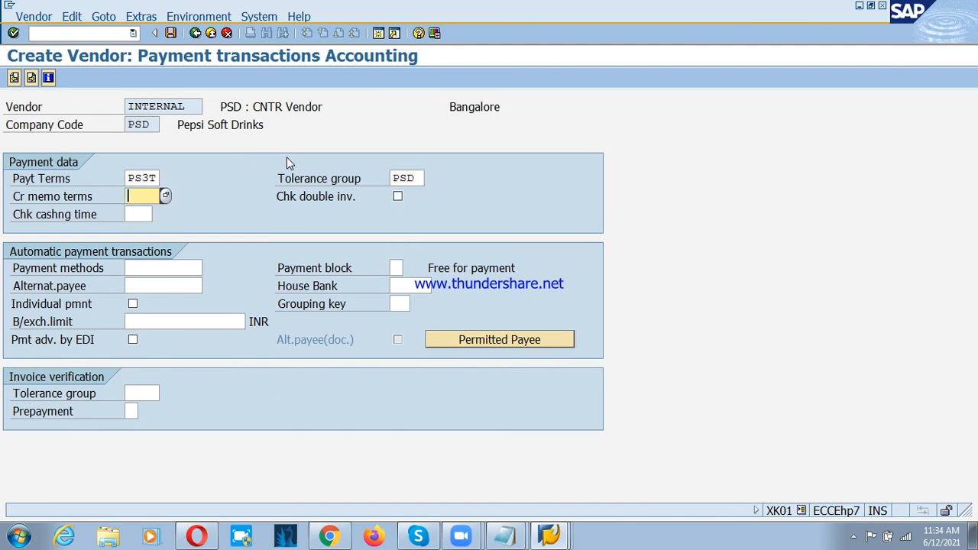
key(Tab)
key(Tab)
text(ct)
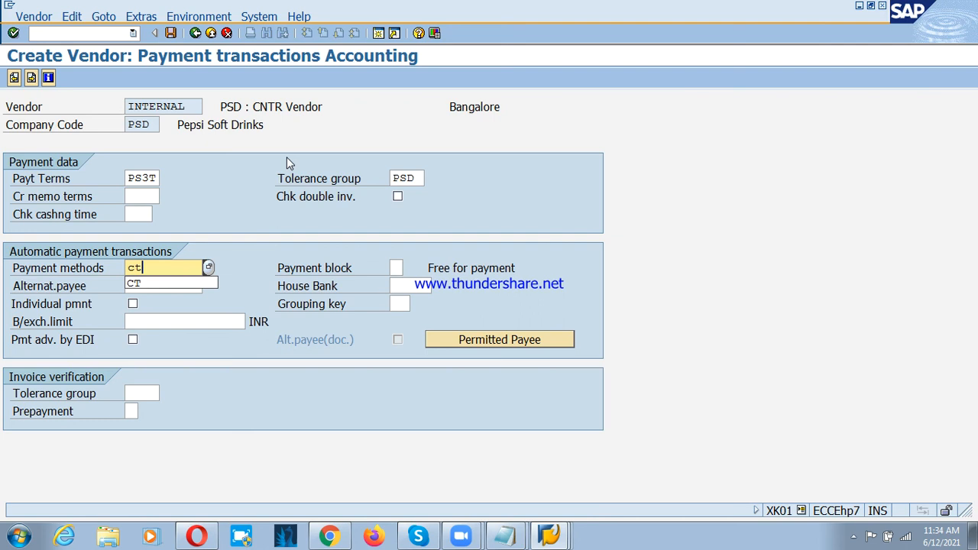
key(Tab)
key(Return)
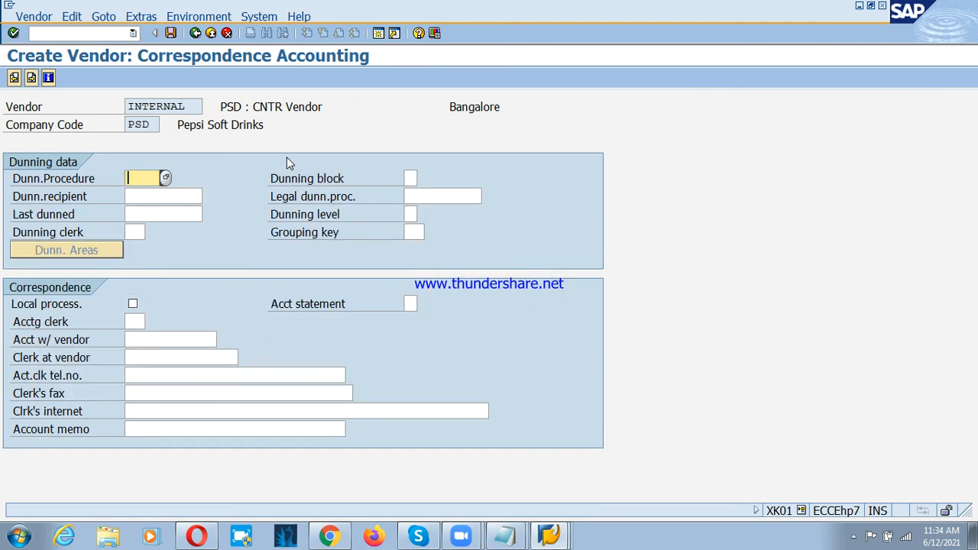
Step: Skip the correspondence data and set the purchasing data to order currency INR and terms of payment PS3T
key(Return)
key(Down)
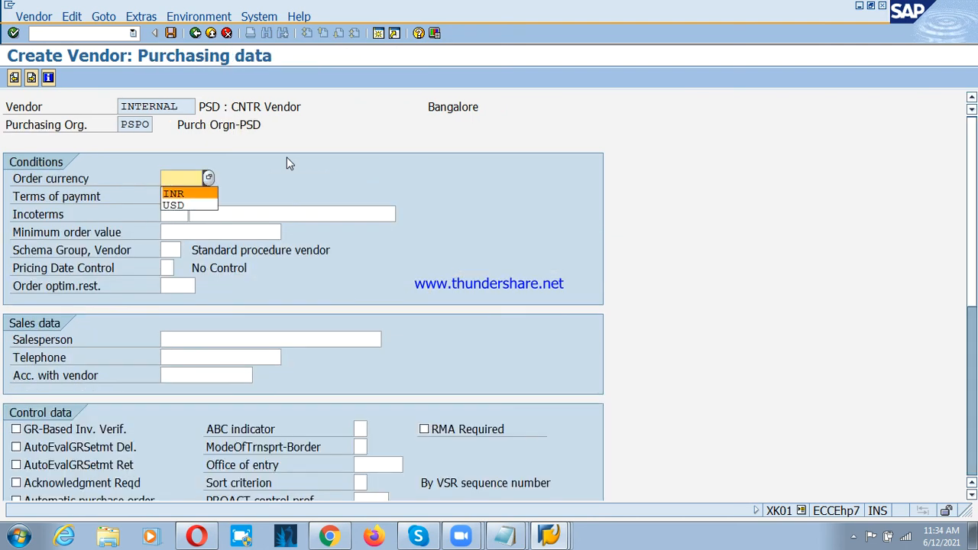
key(Return)
key(Tab)
key(Down)
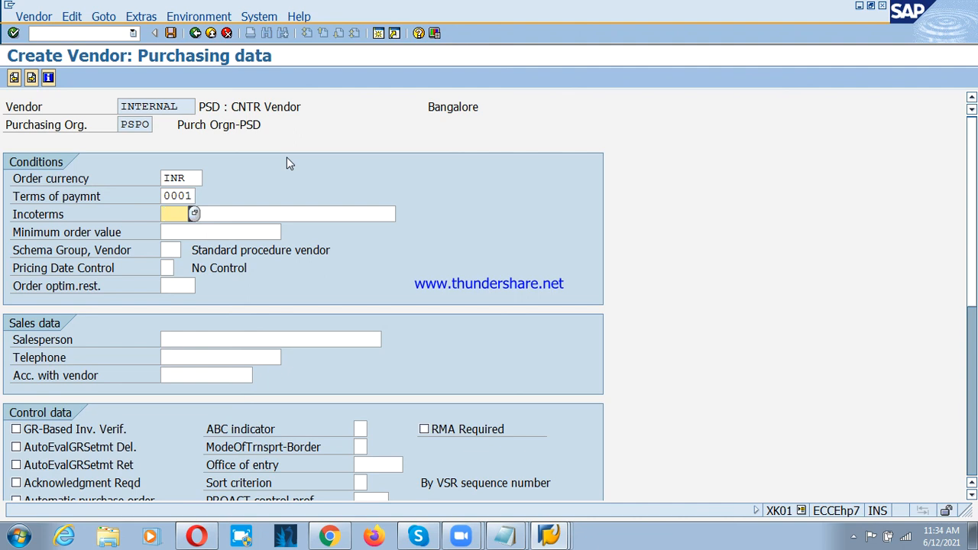
key(shift+Tab)
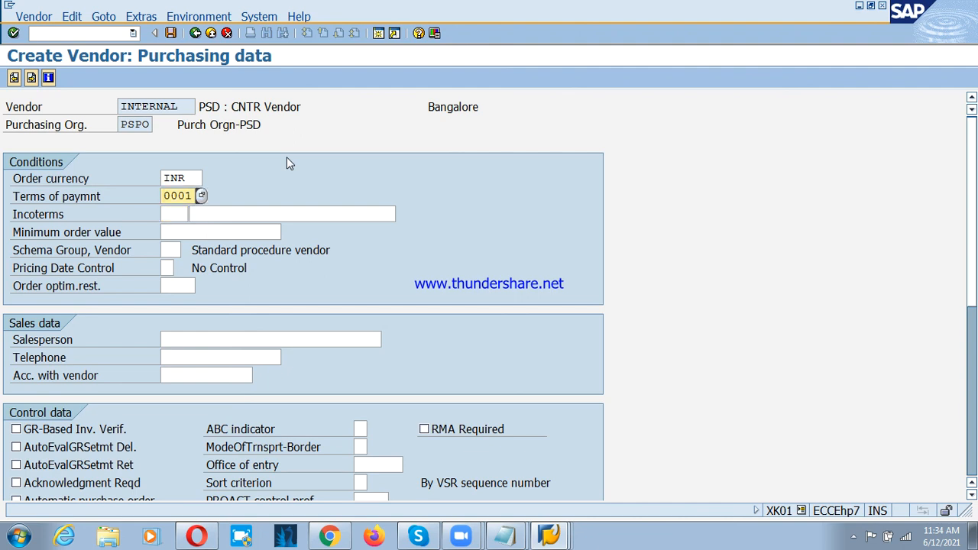
key(shift+End)
text(PS)
key(Down)
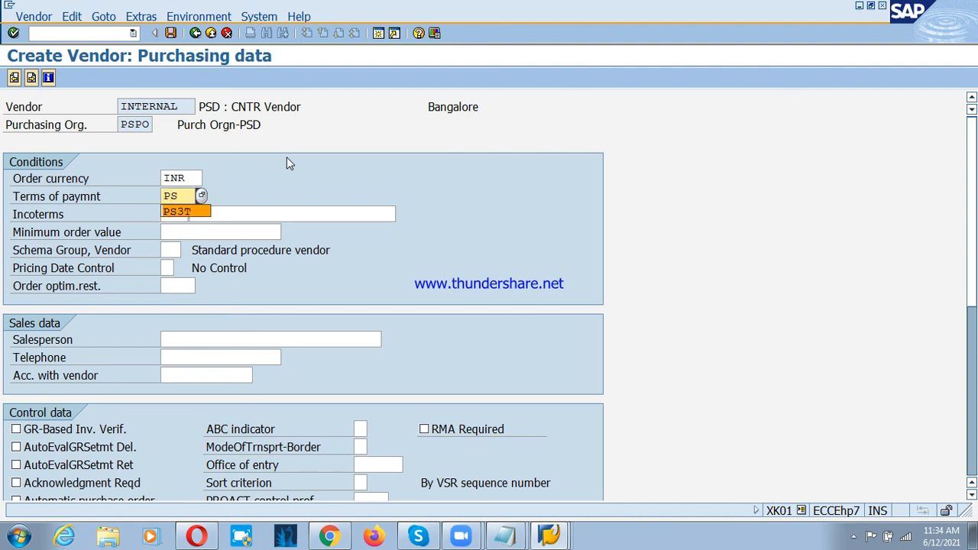
key(Return)
Step: Set the vendor's Incoterms to CFR bangalore and save the new vendor
text(CFR)
key(Tab)
key(Return)
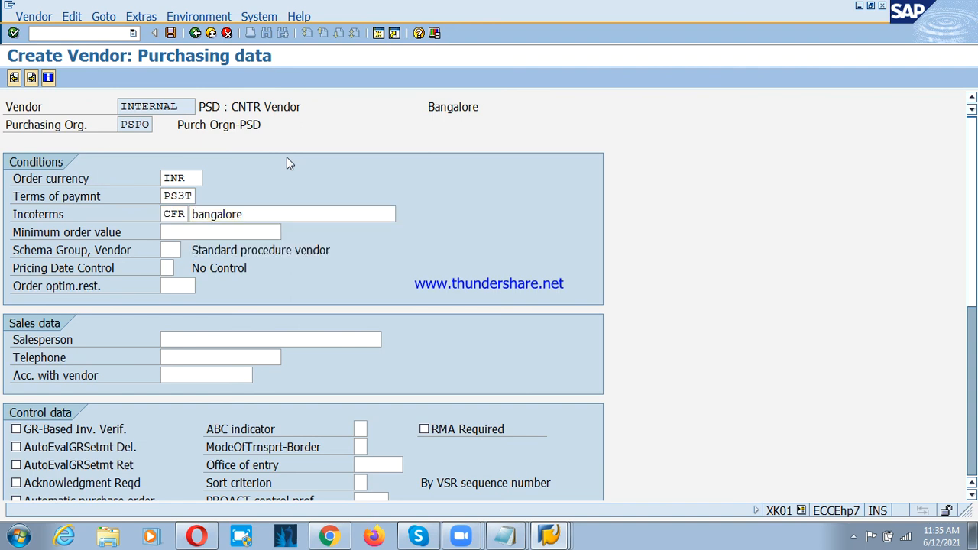
key(Return)
key(Return)
key(Return)
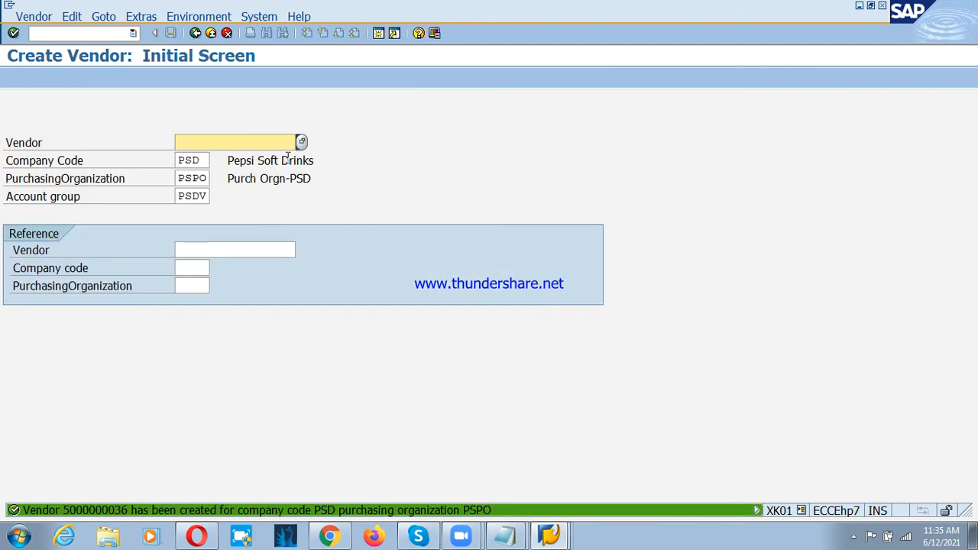
Step: Leave vendor creation and start an RFQ in ME41 with quotation deadline 15.06.2021 and delivery date 30.06.2021
click(217, 33)
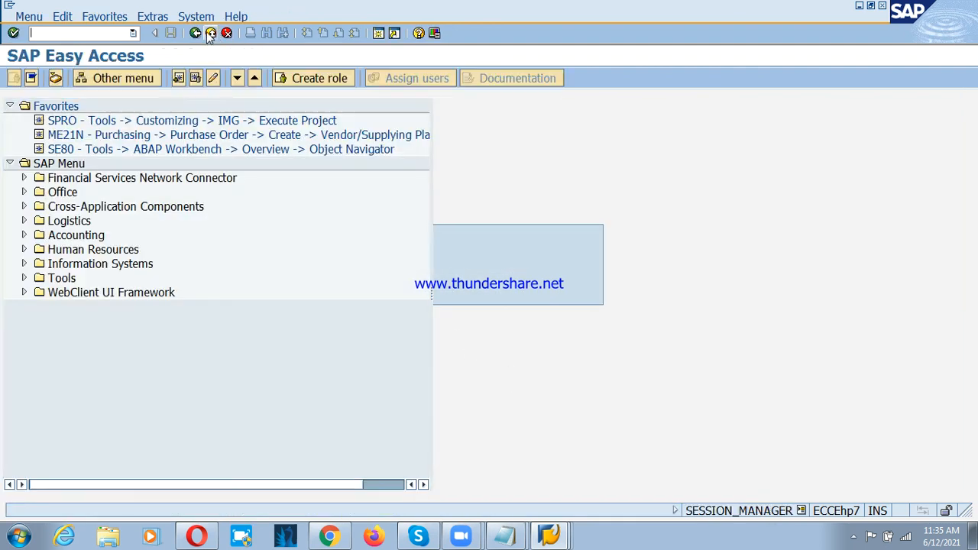
click(563, 535)
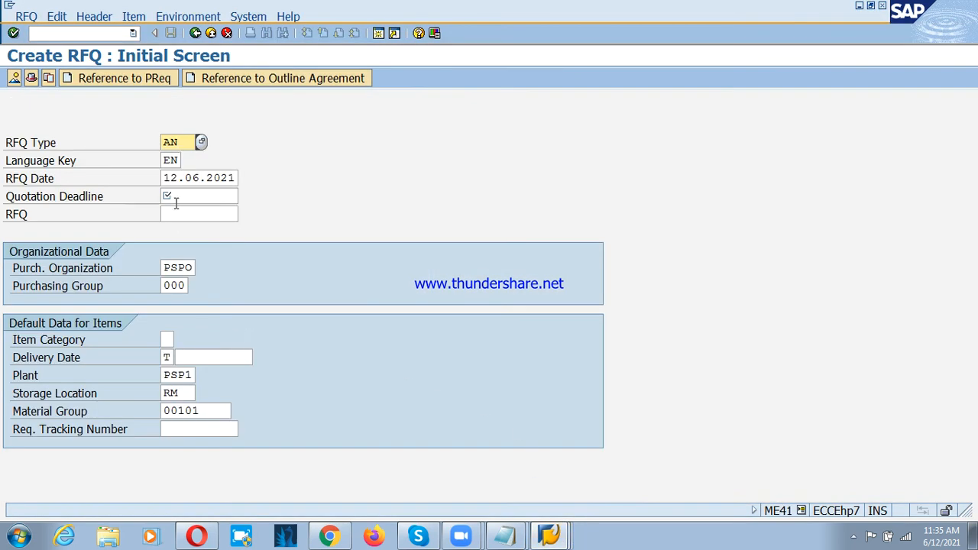
click(190, 197)
click(200, 209)
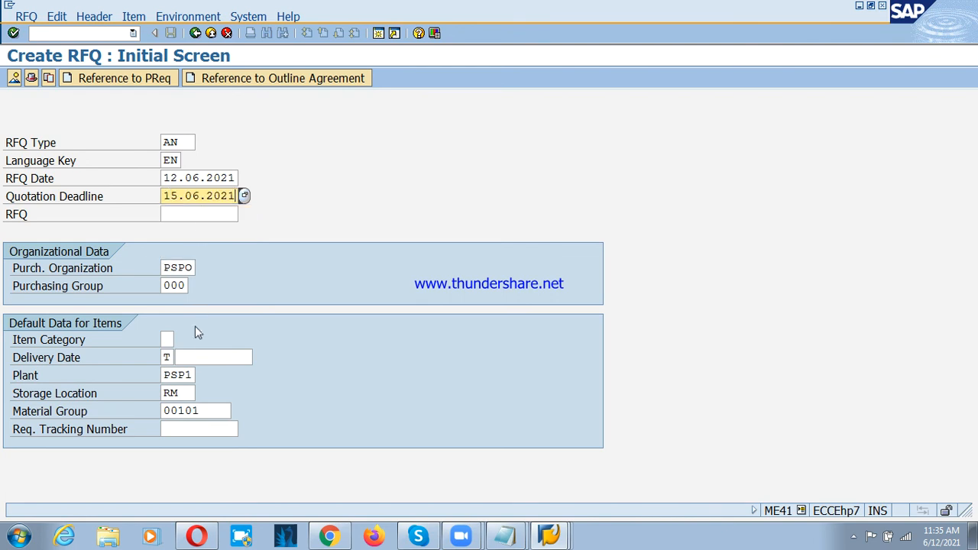
click(198, 357)
click(211, 374)
key(Return)
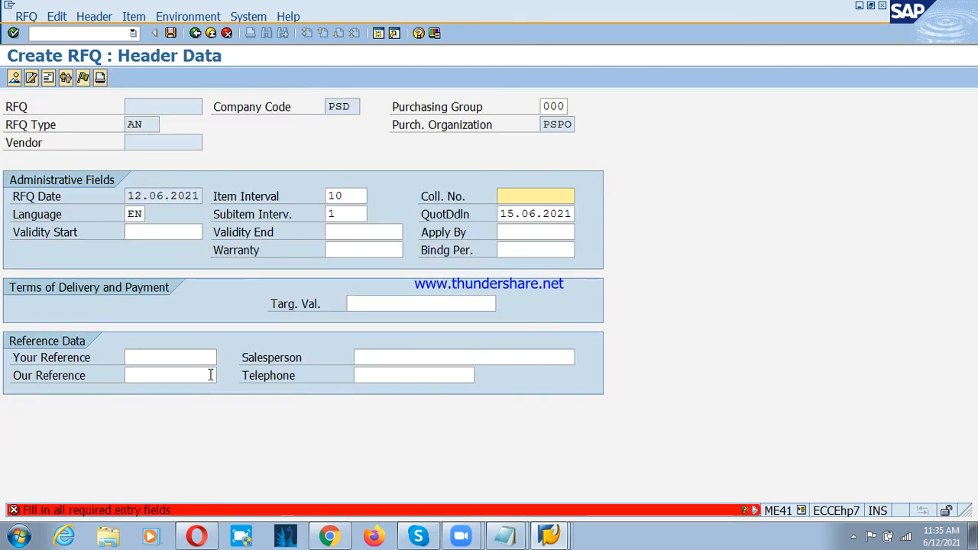
Step: Set the RFQ's collective number to PS1 and continue to the item overview
click(520, 197)
click(518, 211)
key(Return)
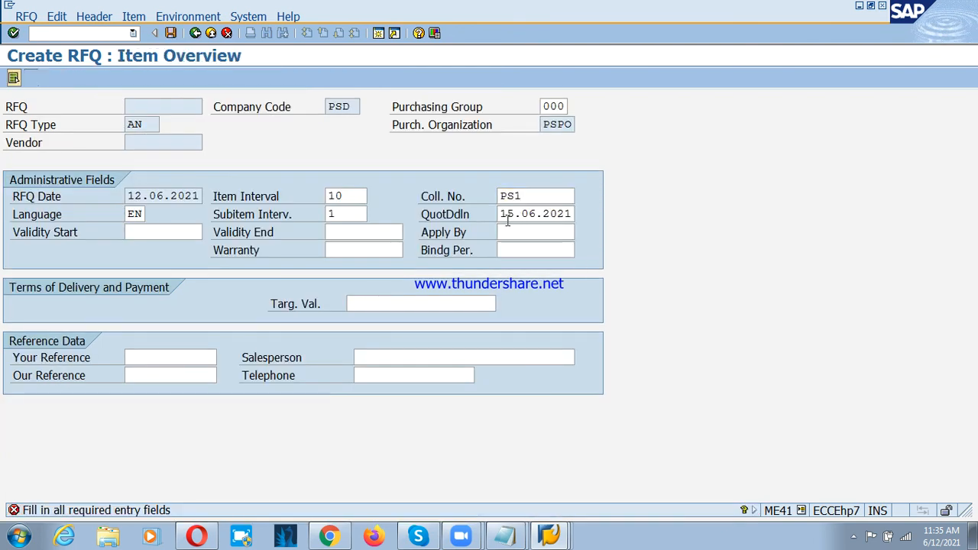
Step: Enter material PSD:STEELRODS with an RFQ quantity of 100 as item 10
click(107, 200)
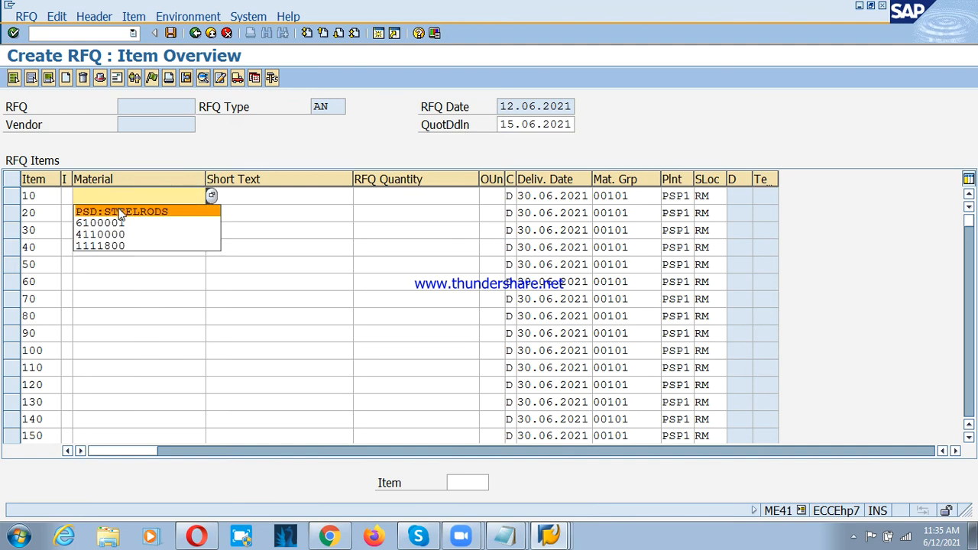
click(123, 207)
click(404, 199)
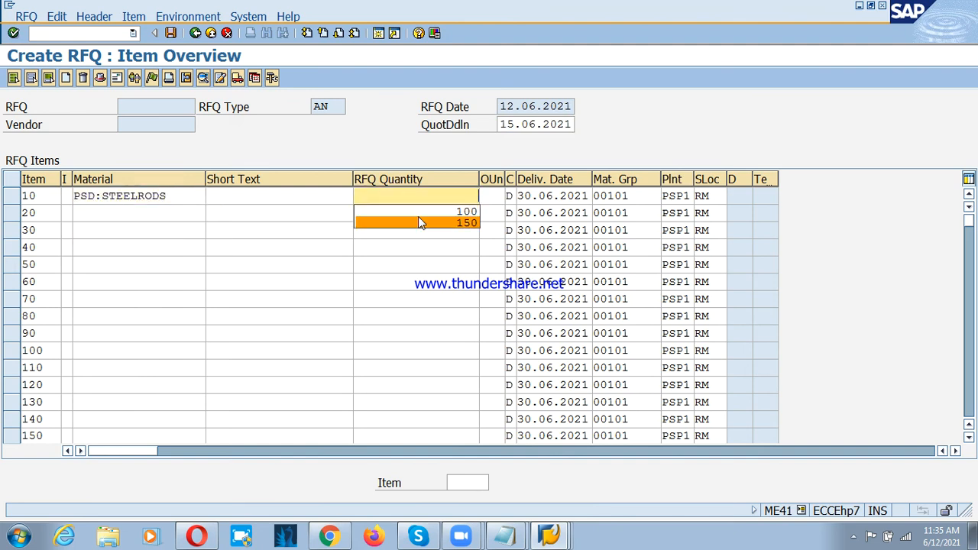
click(419, 209)
key(Return)
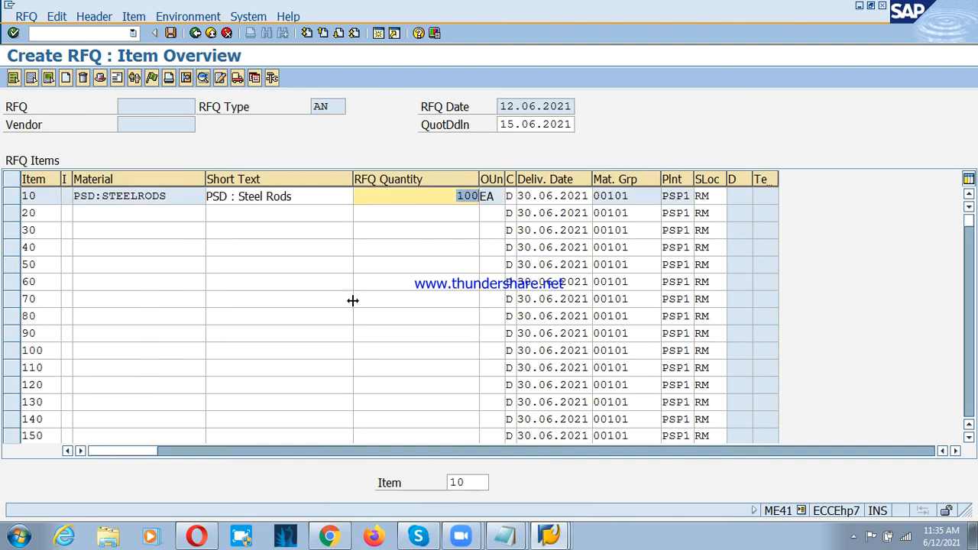
Step: Assign vendor PSD : CNTR Vendor in the RFQ's vendor address and save the RFQ without an output message
click(117, 79)
click(199, 143)
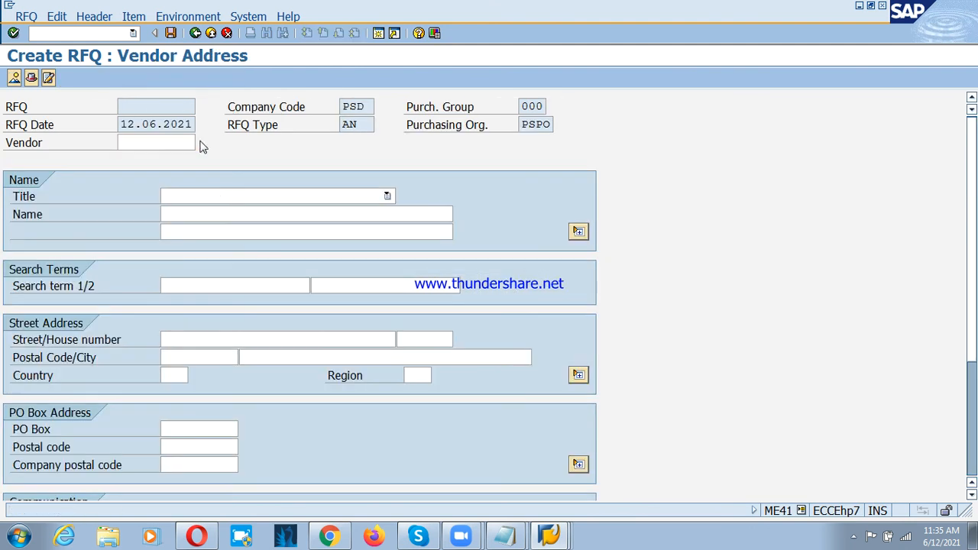
key(Return)
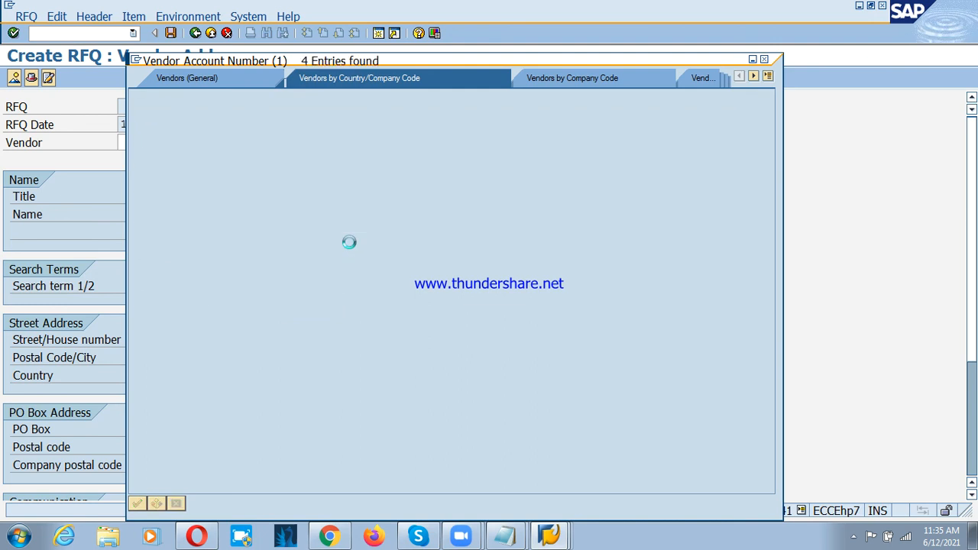
double_click(290, 172)
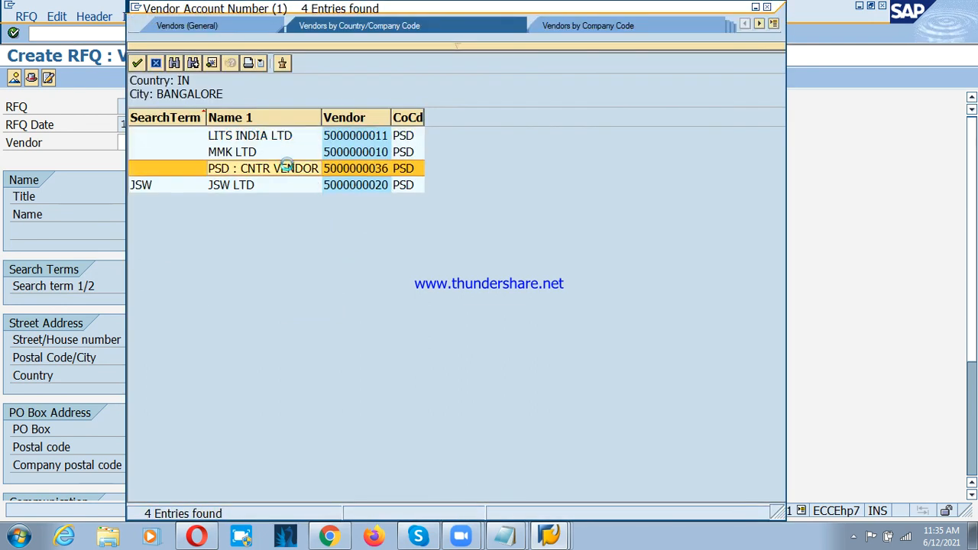
key(Return)
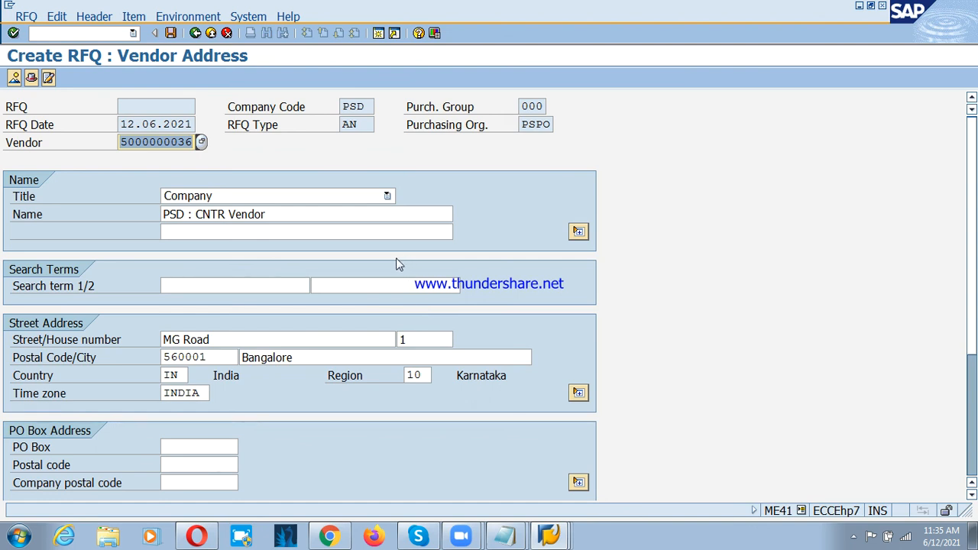
click(170, 34)
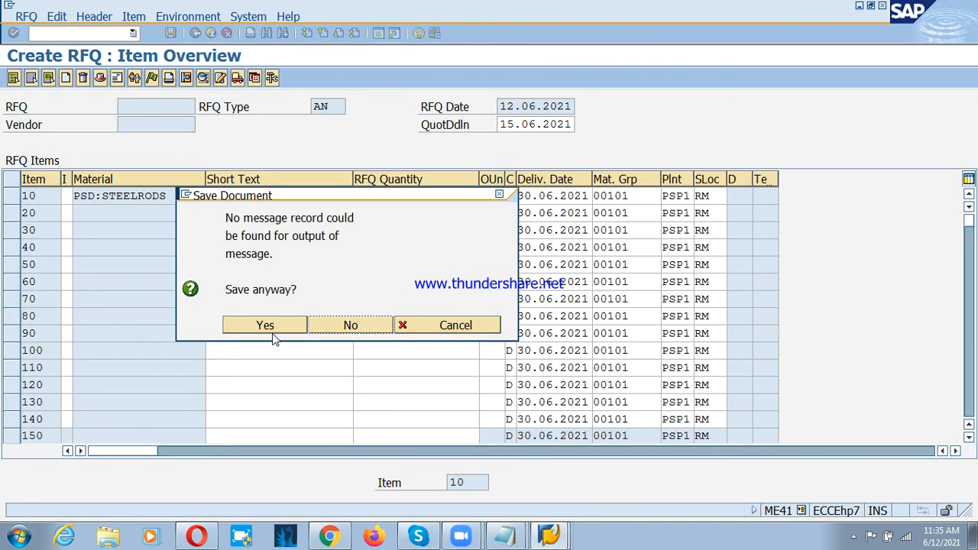
click(267, 329)
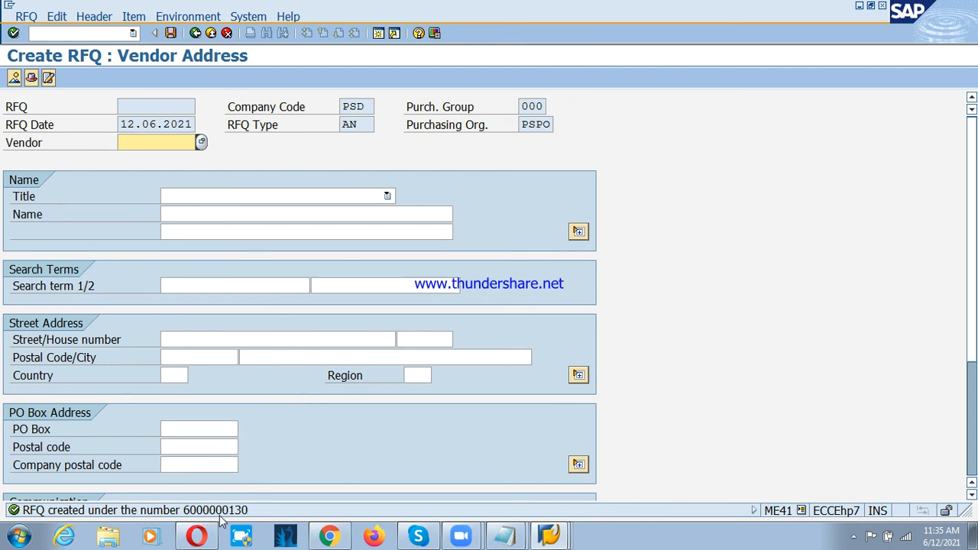
Step: Leave RFQ creation and collapse the RFQ/Quotation folder under Purchasing
click(211, 33)
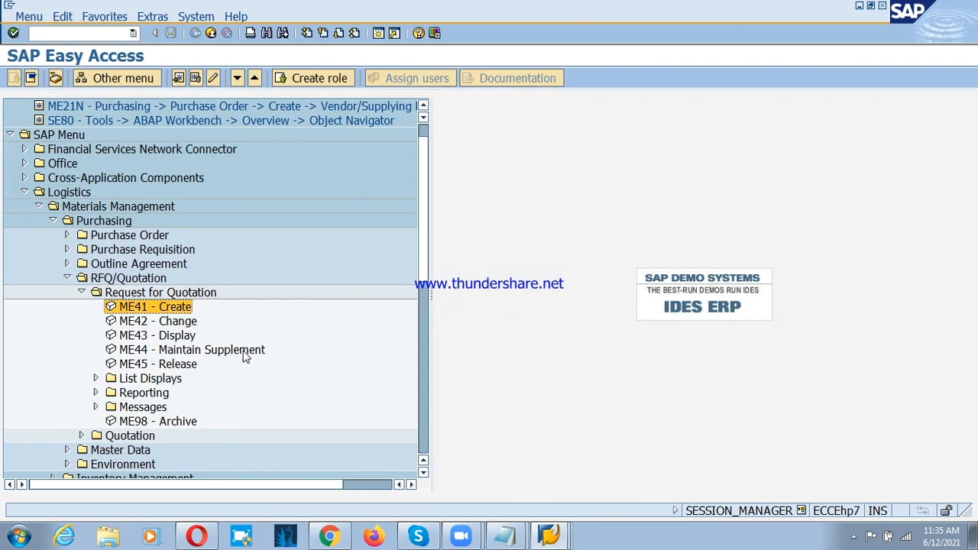
click(80, 292)
click(67, 279)
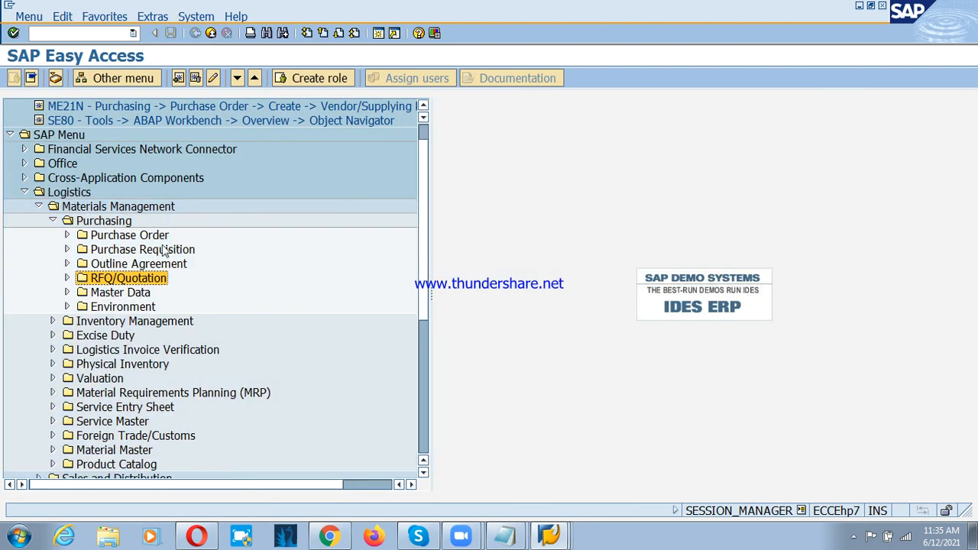
Step: Start a purchase order with ME21N - Vendor/Supplying Plant Known from the Purchase Order folder under Materials Management Purchasing
click(151, 239)
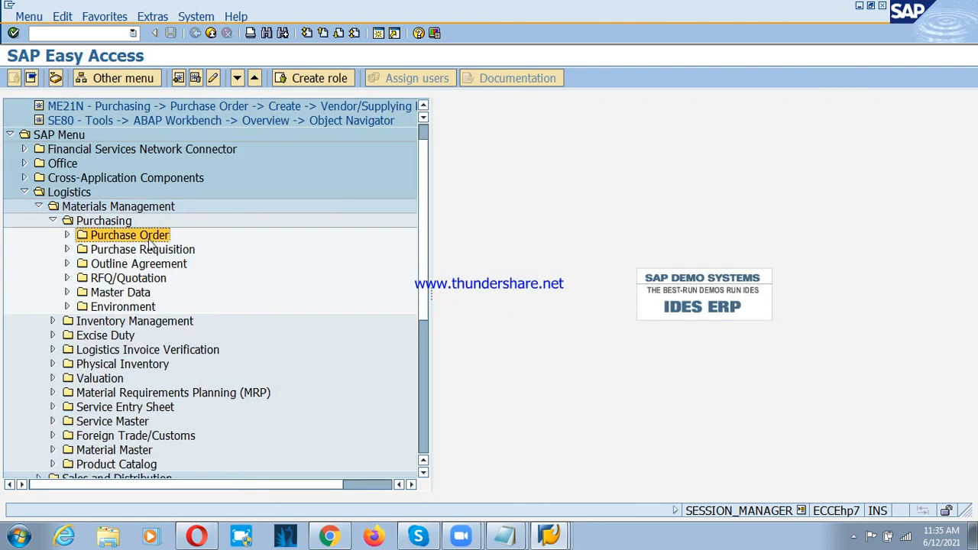
double_click(80, 238)
click(92, 250)
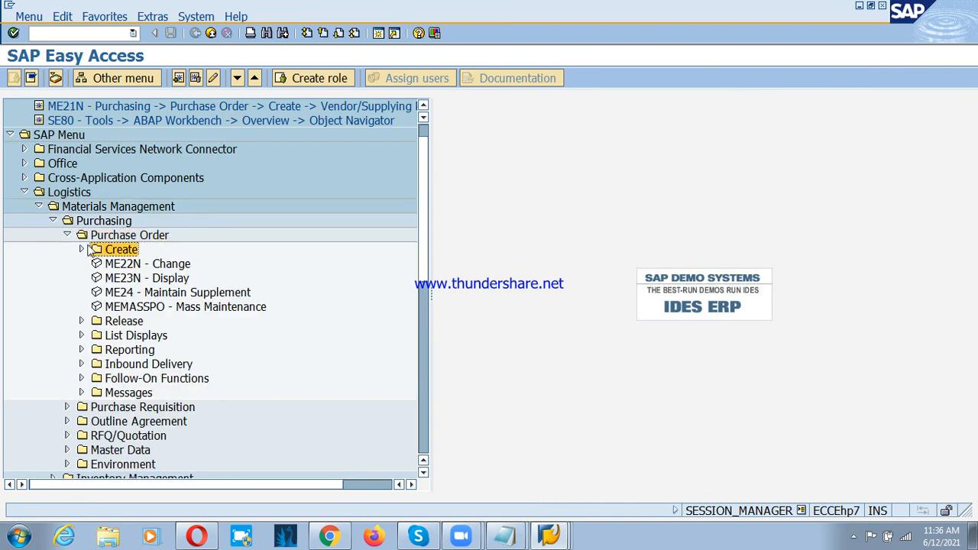
click(75, 194)
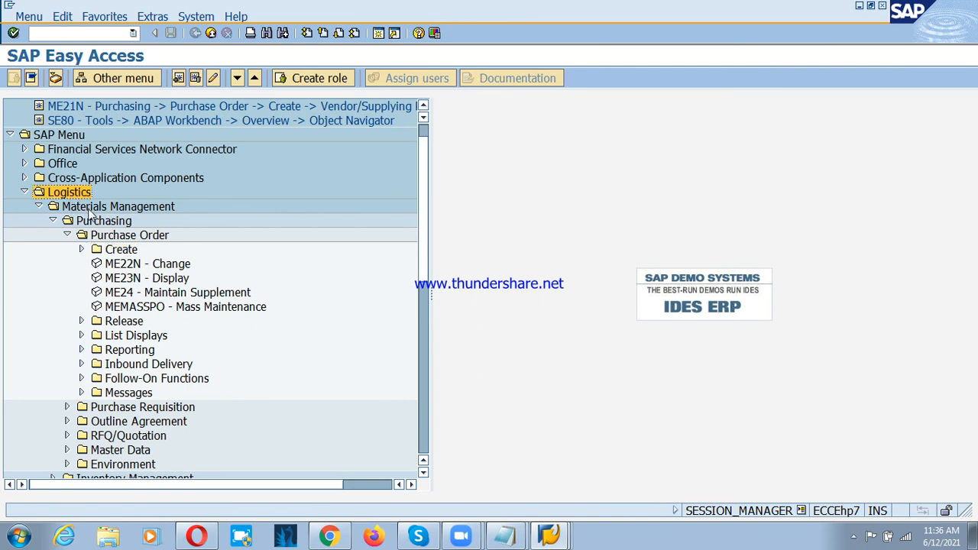
click(90, 210)
click(110, 223)
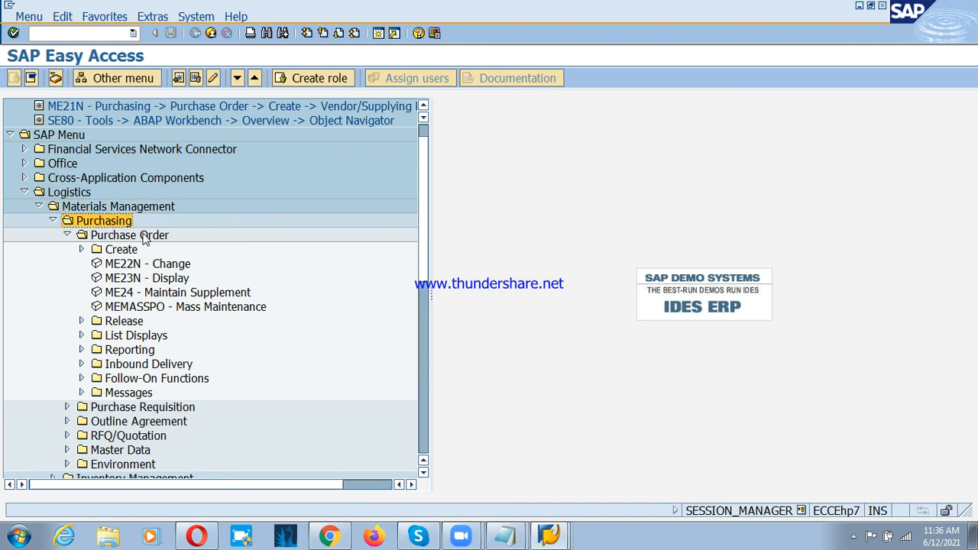
click(145, 237)
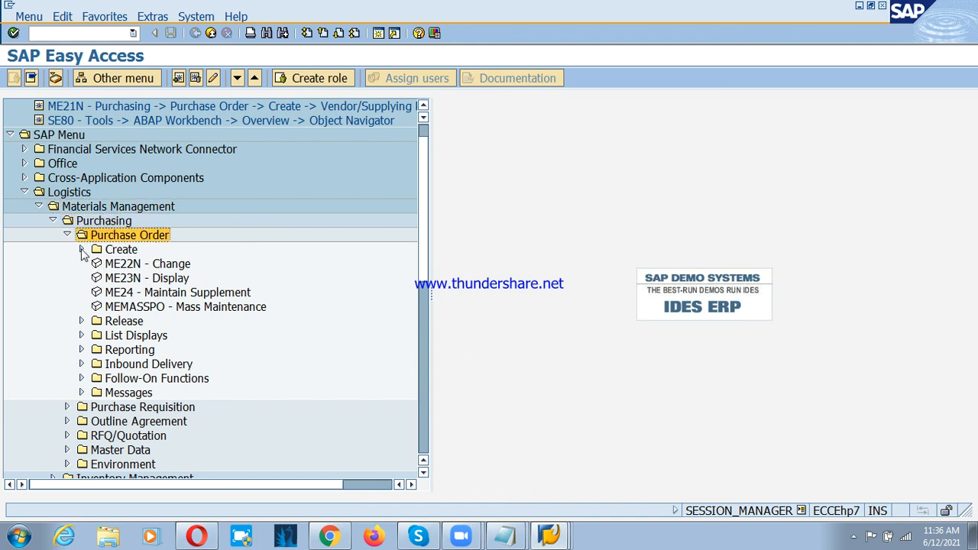
click(81, 250)
click(194, 264)
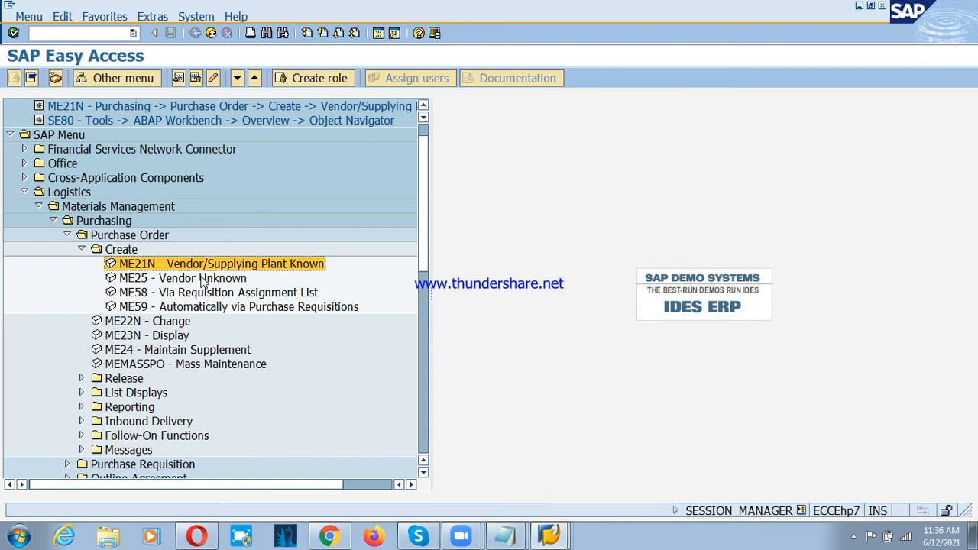
double_click(152, 267)
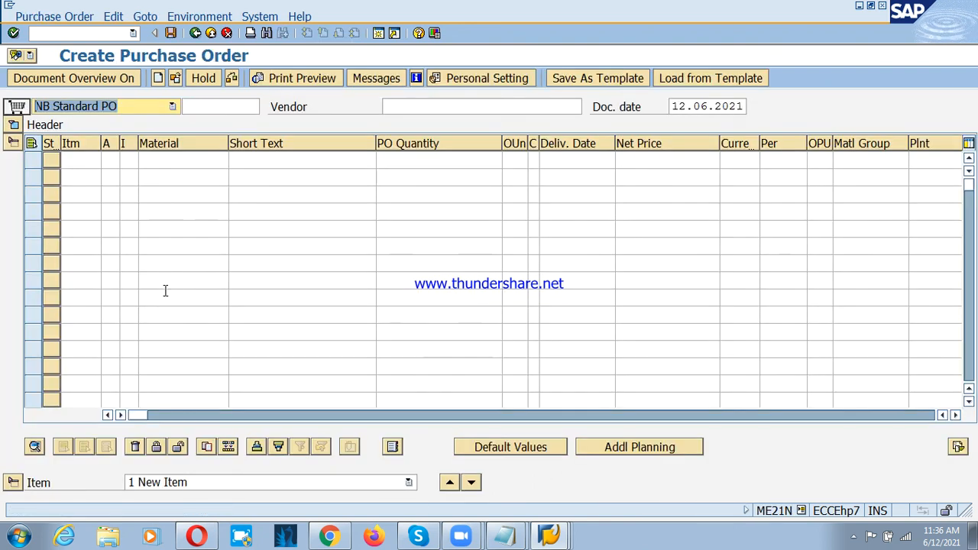
click(433, 111)
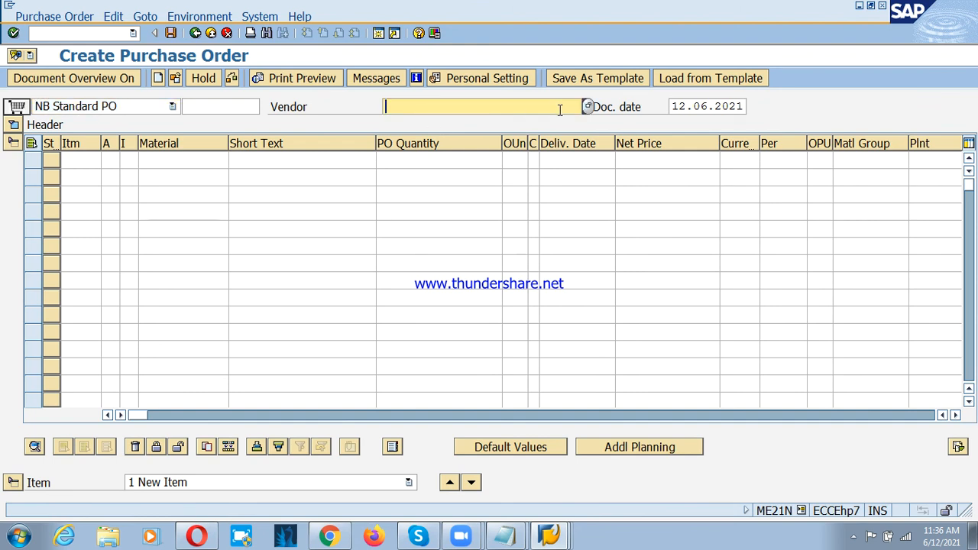
key(F4)
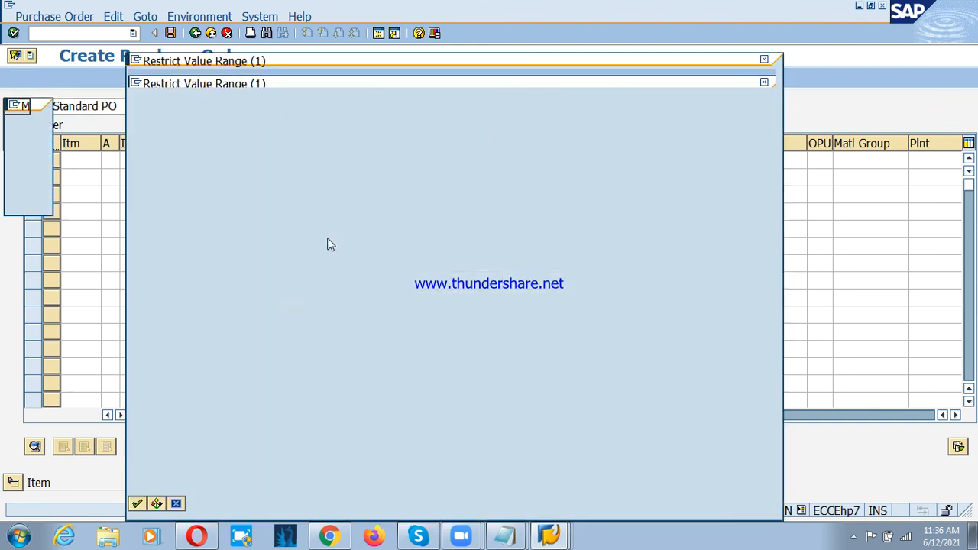
key(Return)
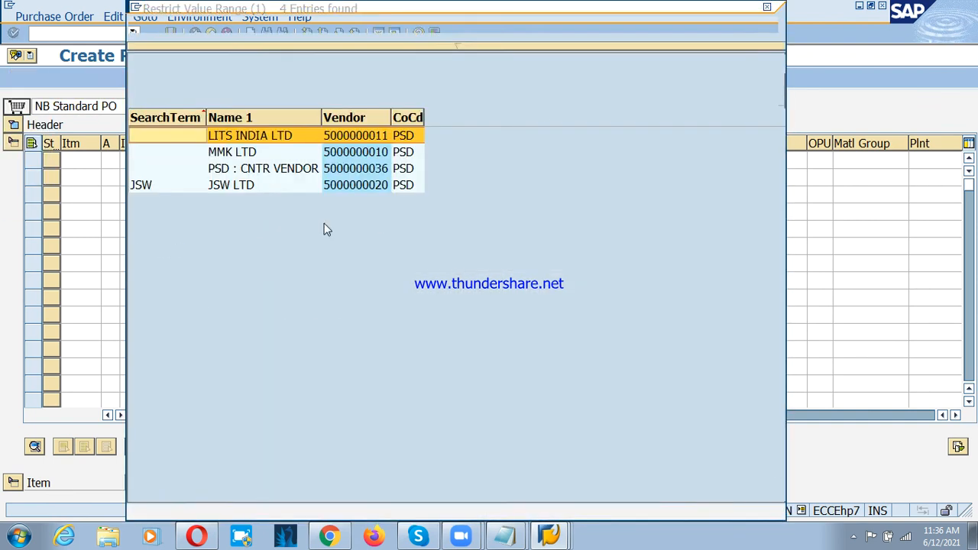
key(Escape)
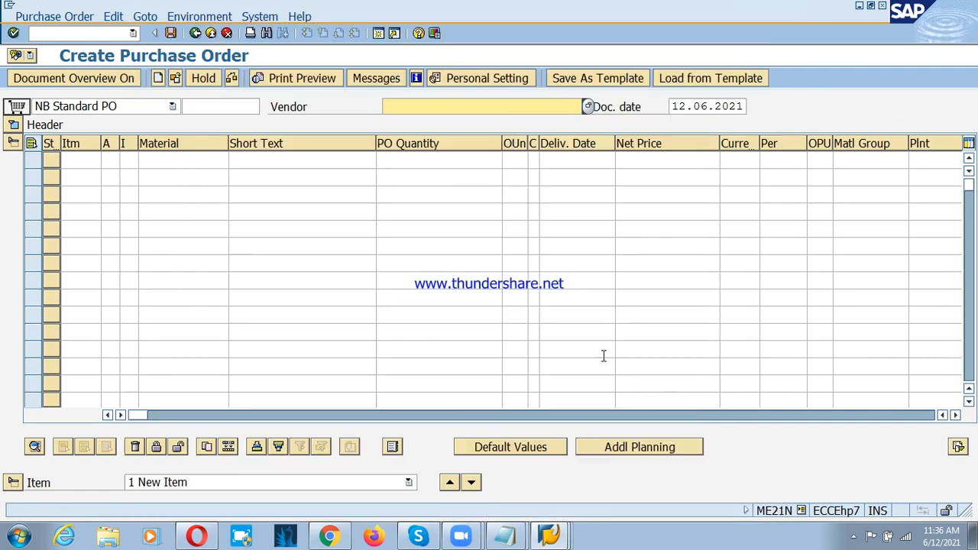
Step: Locate the RFQ column in the purchase order's item table and go to its first-row field
click(955, 415)
click(955, 415)
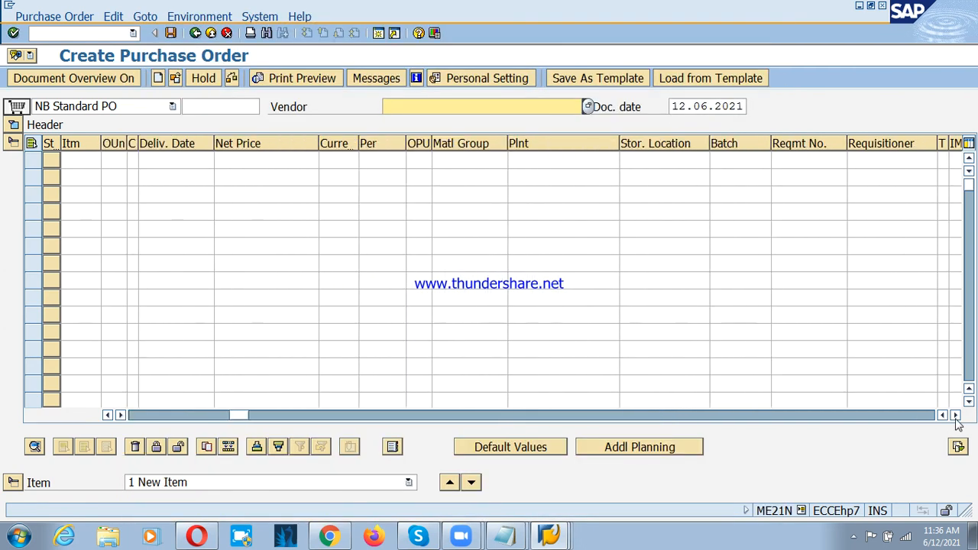
click(955, 415)
click(955, 415)
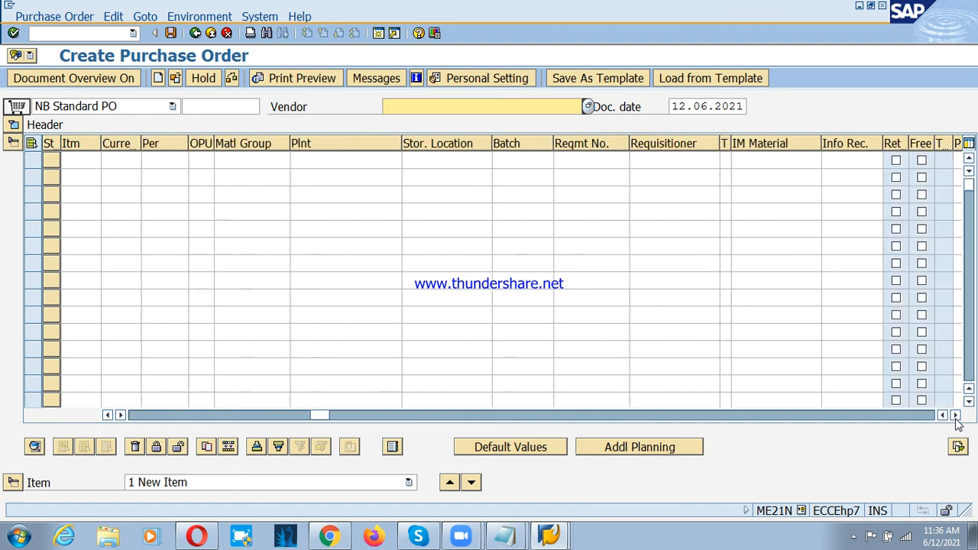
click(955, 414)
click(955, 415)
click(955, 415)
click(955, 415)
click(955, 415)
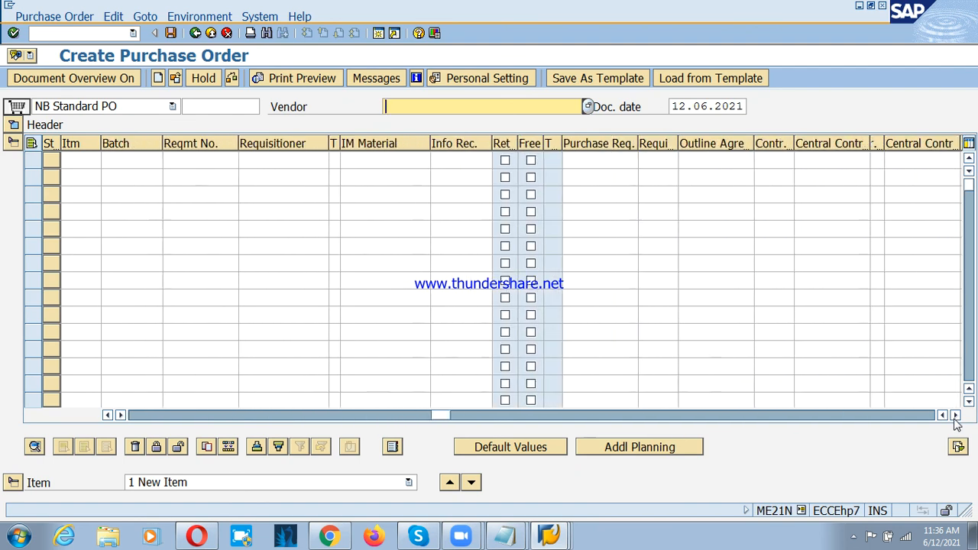
click(955, 415)
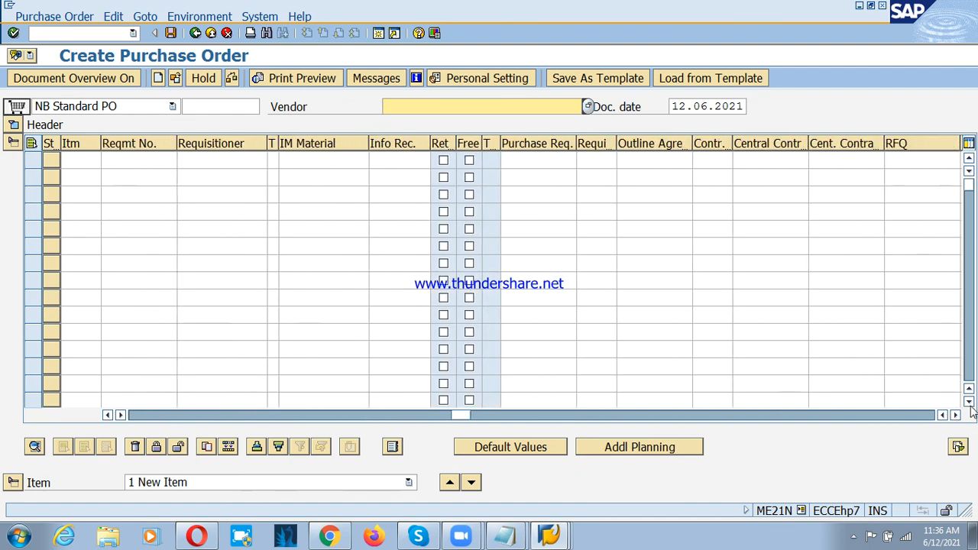
click(955, 415)
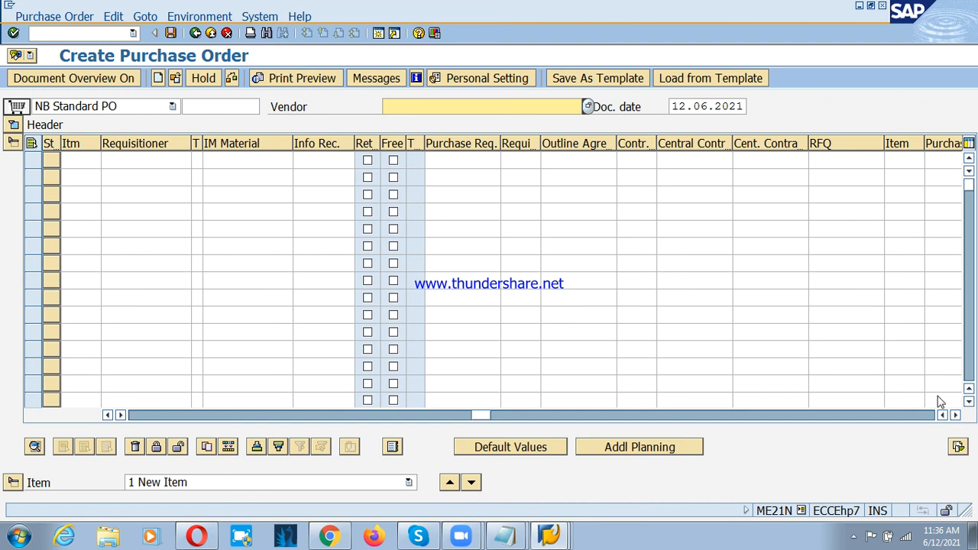
click(832, 162)
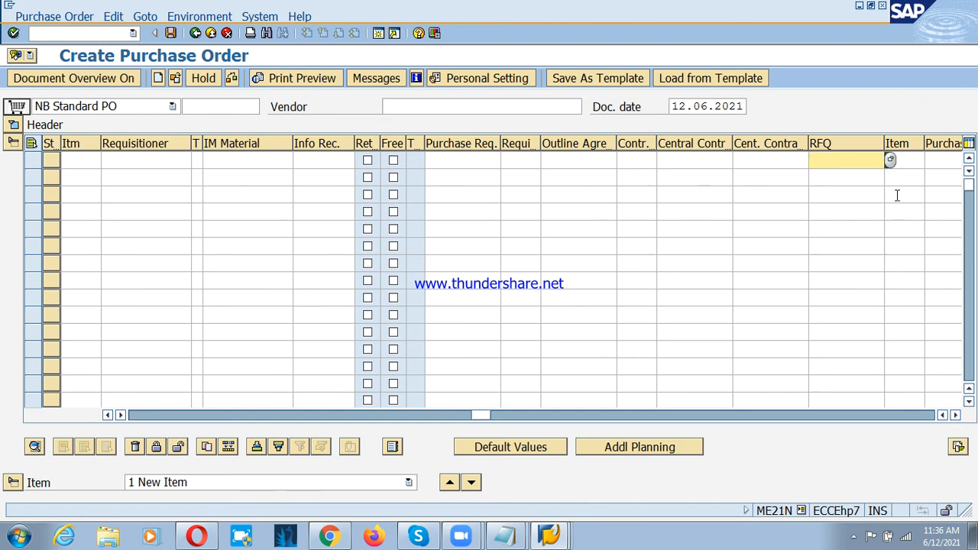
Step: Try to fill the first item's RFQ field with a purchasing document dated 12.06.2021, and clear the entry
click(890, 160)
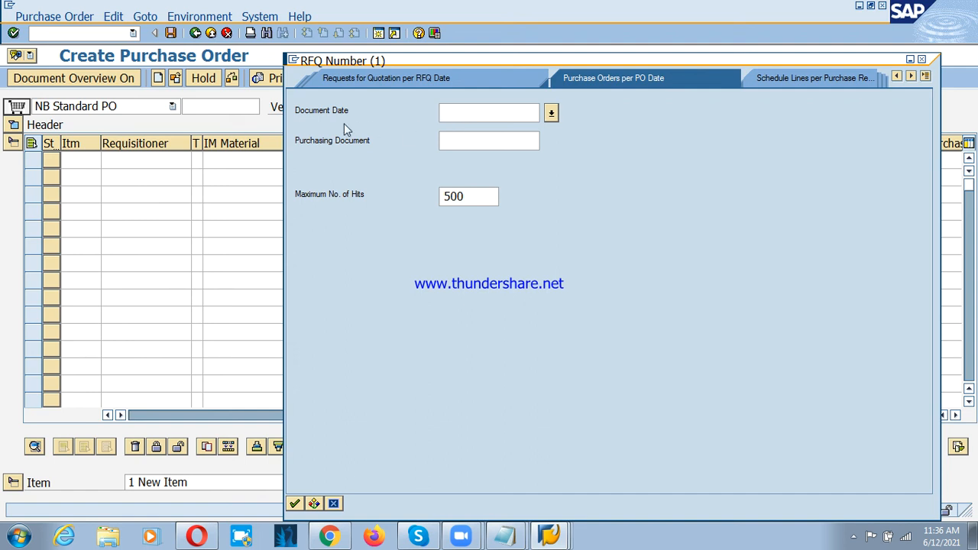
text(12.06.2021)
key(Return)
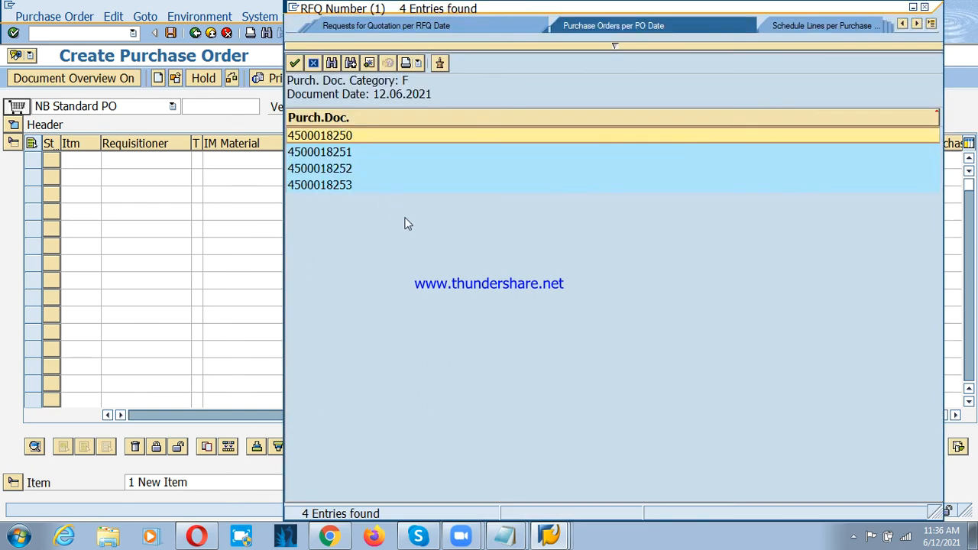
double_click(321, 187)
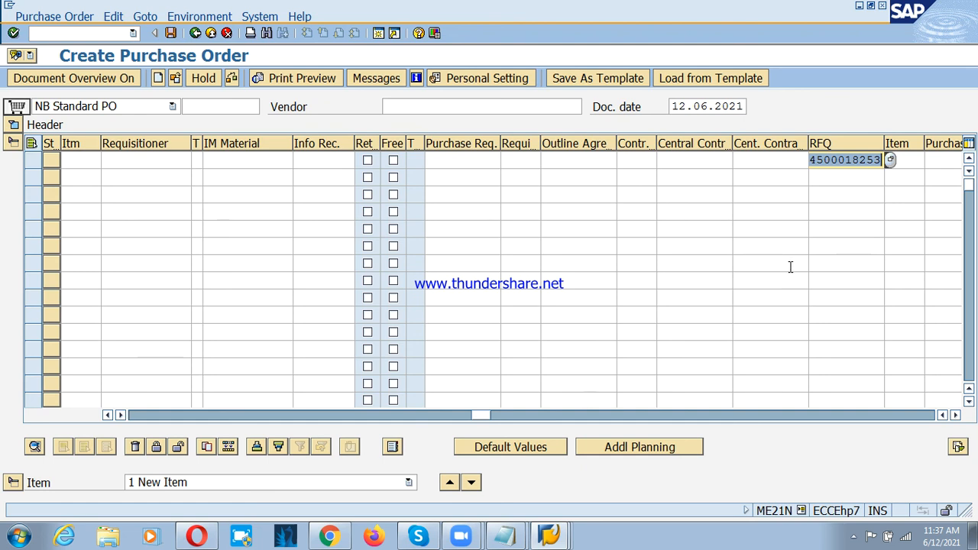
key(Delete)
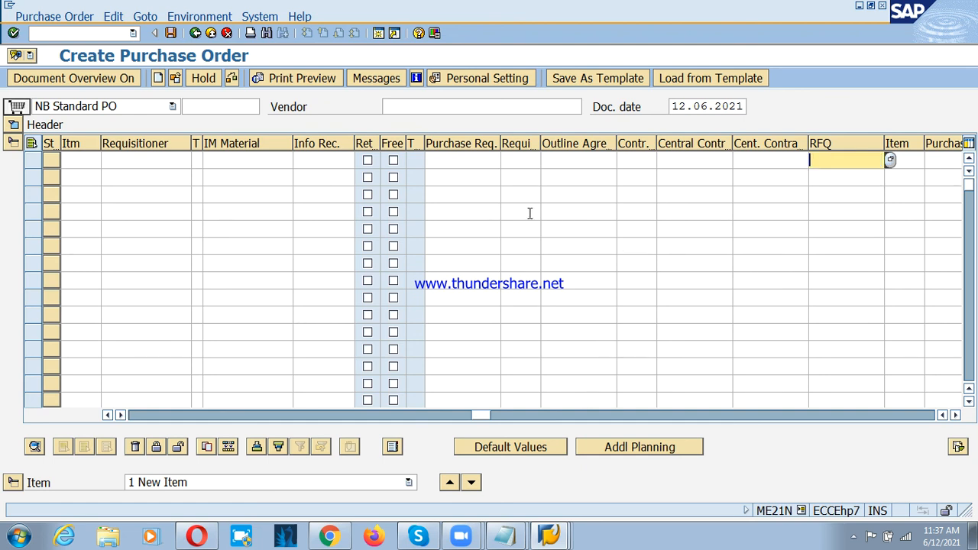
Step: Read the field help for the requisition item column of the first purchase order row
click(513, 159)
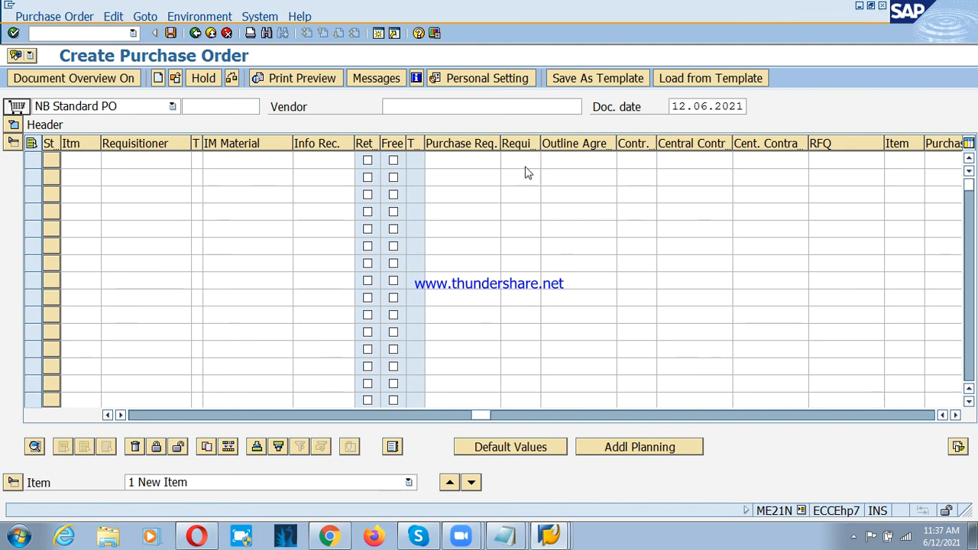
key(F1)
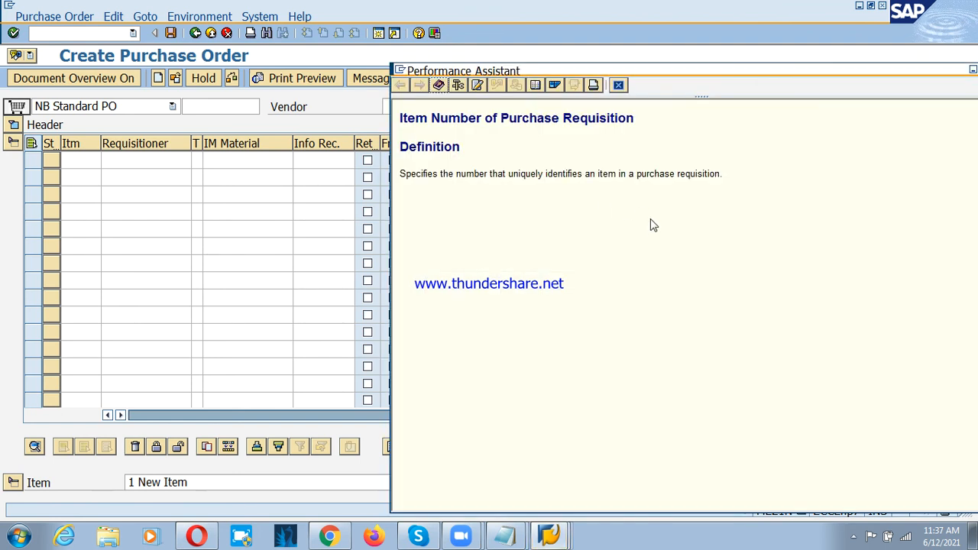
key(Escape)
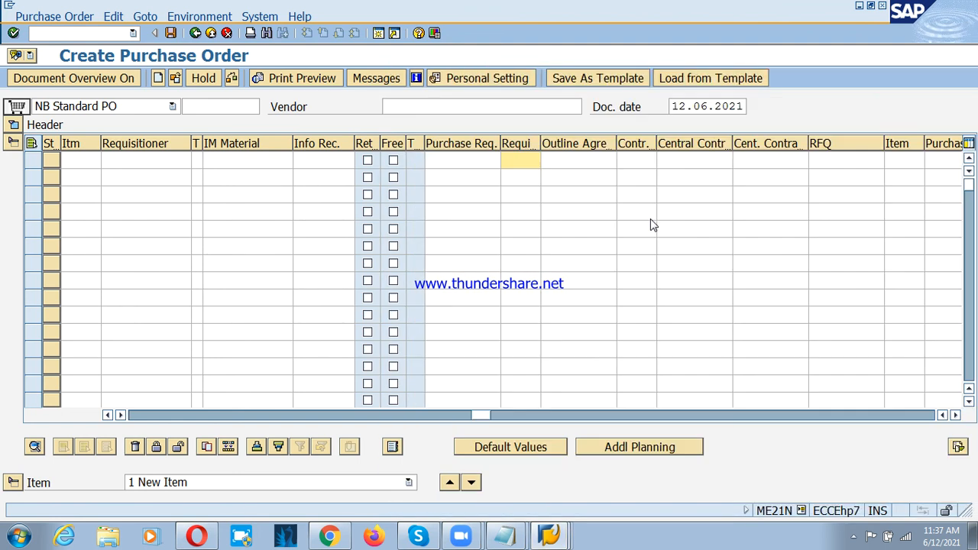
click(587, 162)
click(623, 160)
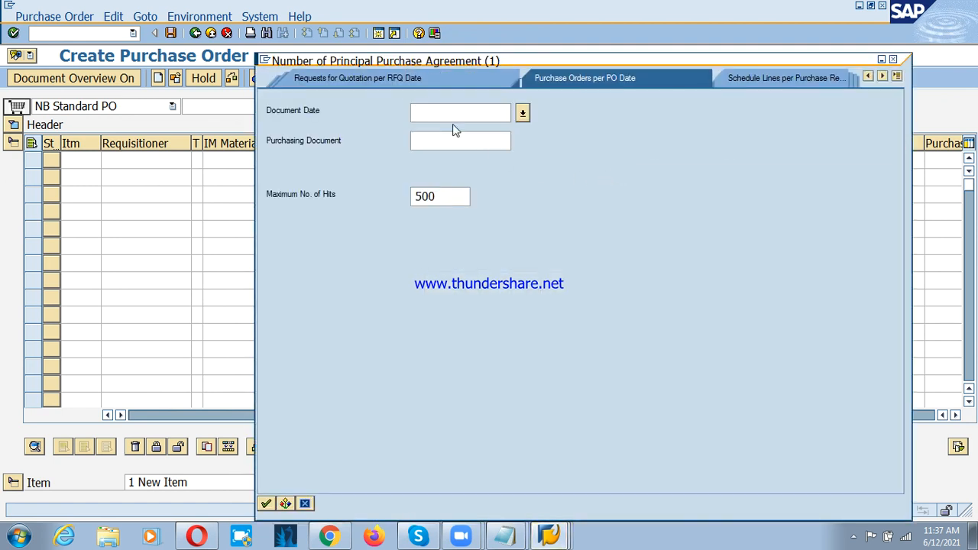
click(419, 82)
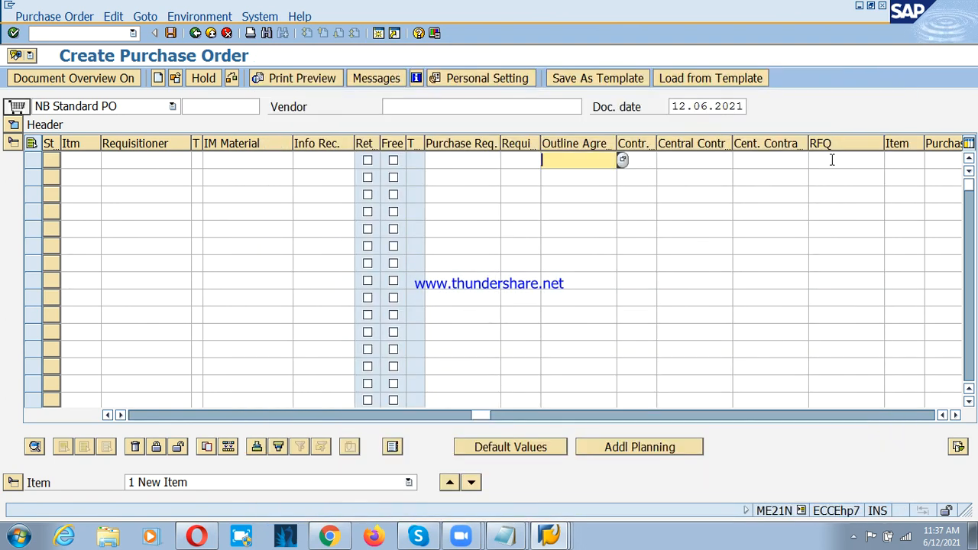
click(829, 160)
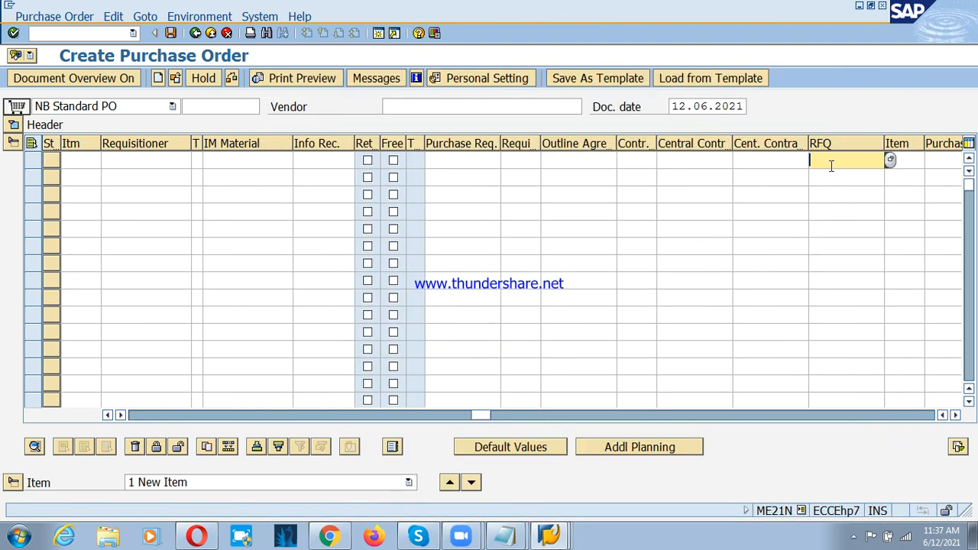
Step: Fill the first item's RFQ field with the purchasing document dated 12.06.2021 and adopt its data into the purchase order
key(F4)
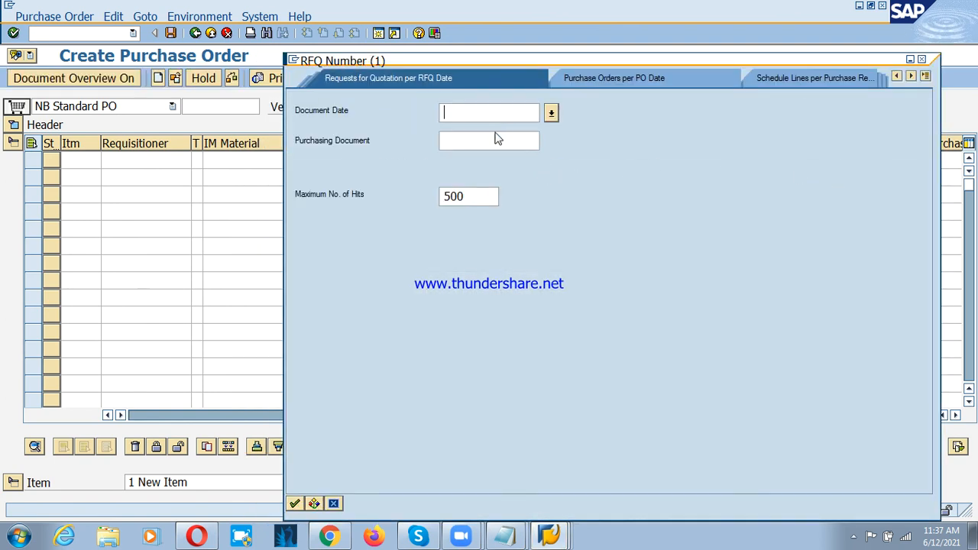
text(23)
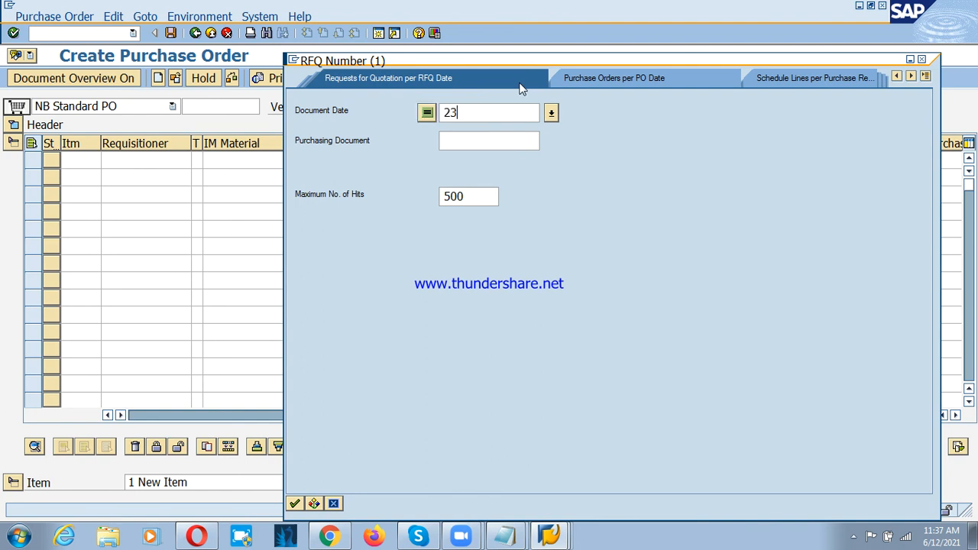
key(BackSpace)
key(BackSpace)
text(12.6.2021)
key(Return)
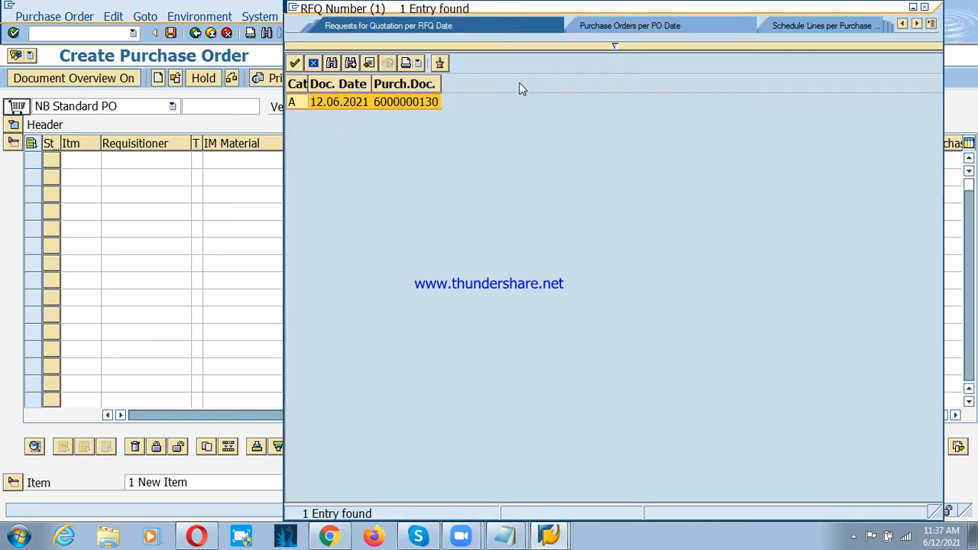
key(Return)
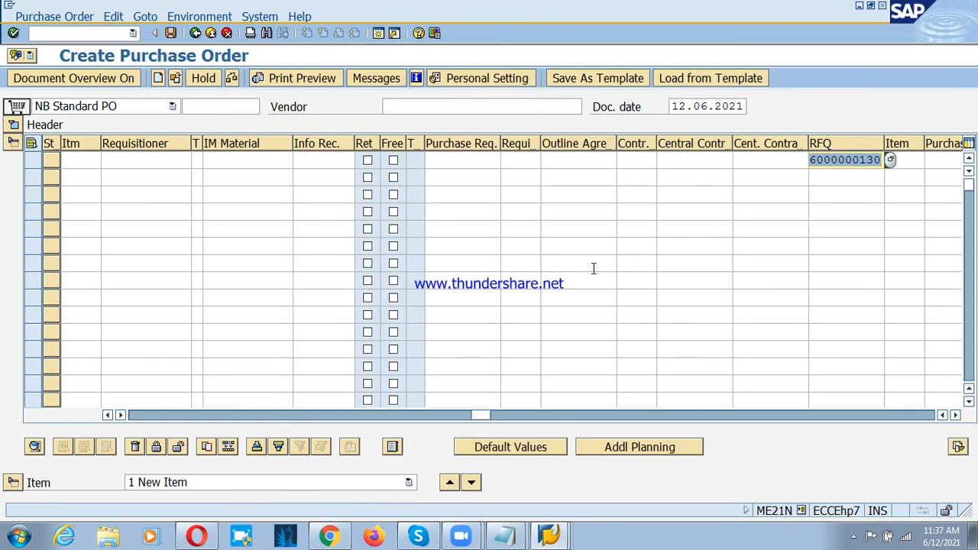
drag(473, 419, 476, 376)
key(Return)
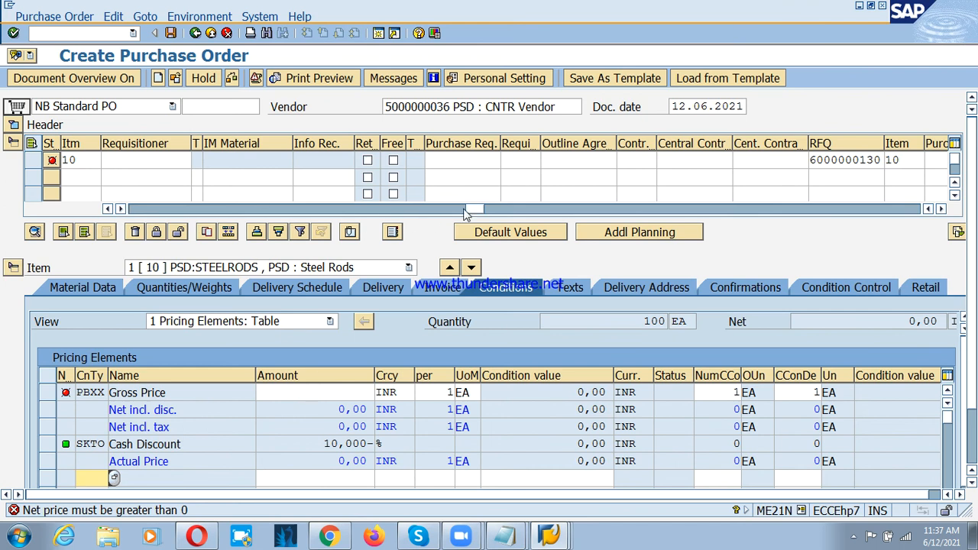
Step: Adjust the item table's column widths to show the full material name and set item 10's net price to 1000 INR
drag(466, 210, 142, 211)
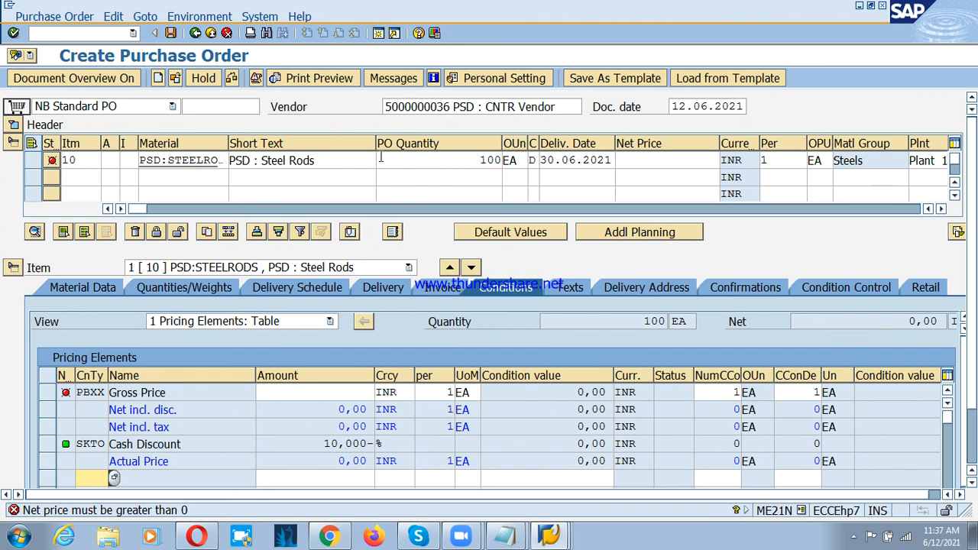
drag(377, 145, 342, 149)
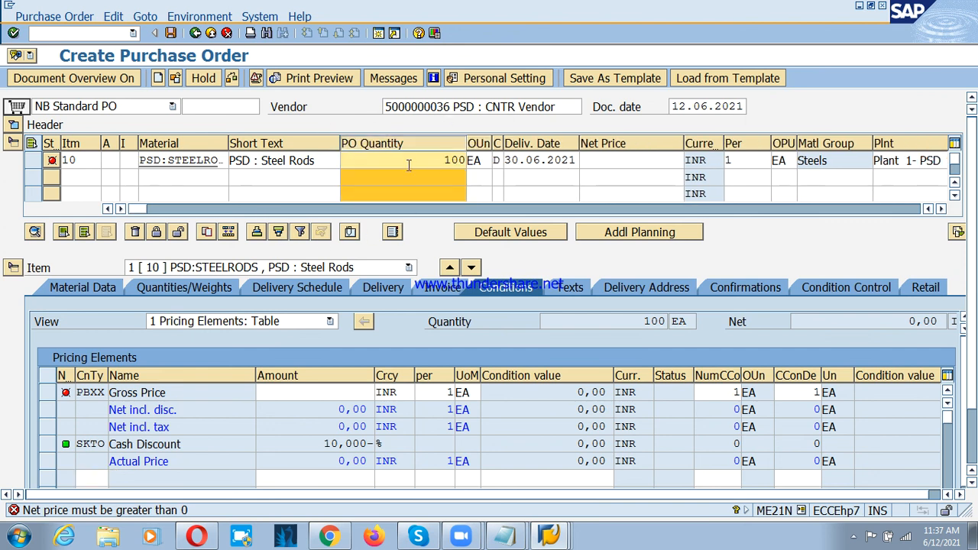
drag(464, 144, 431, 144)
click(569, 159)
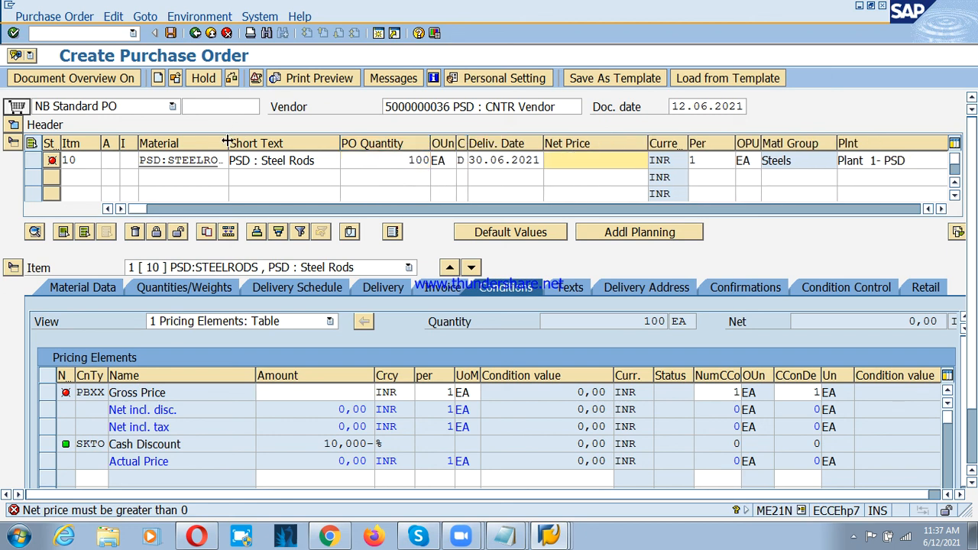
drag(226, 143, 240, 144)
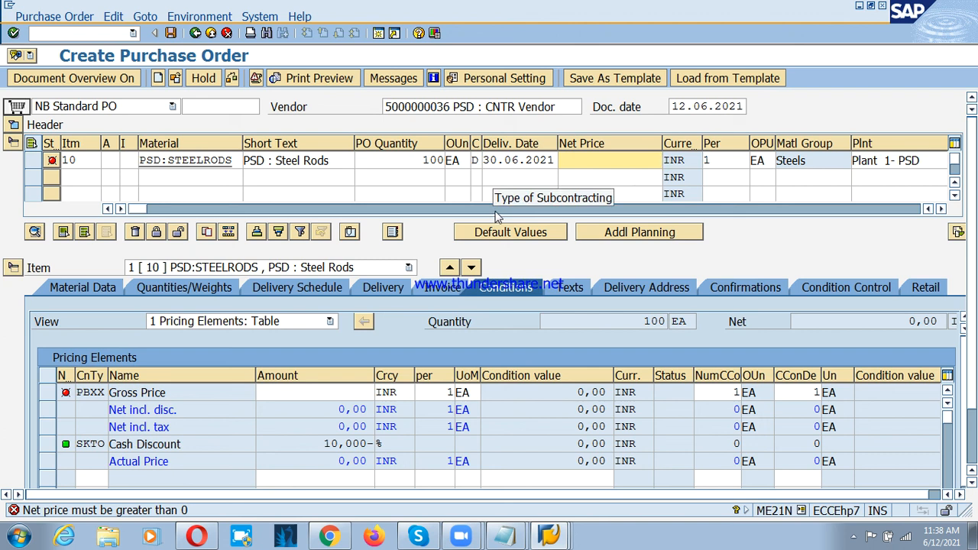
text(1000)
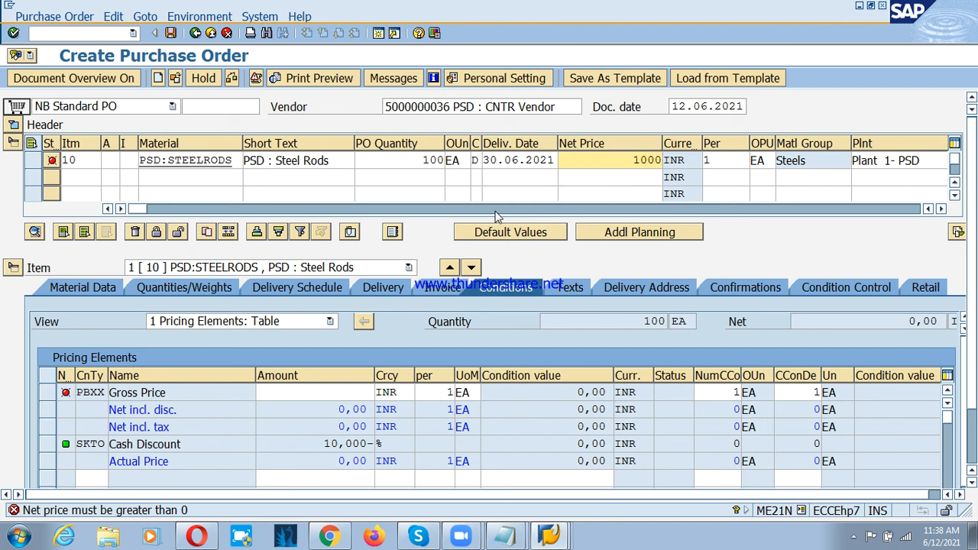
key(Return)
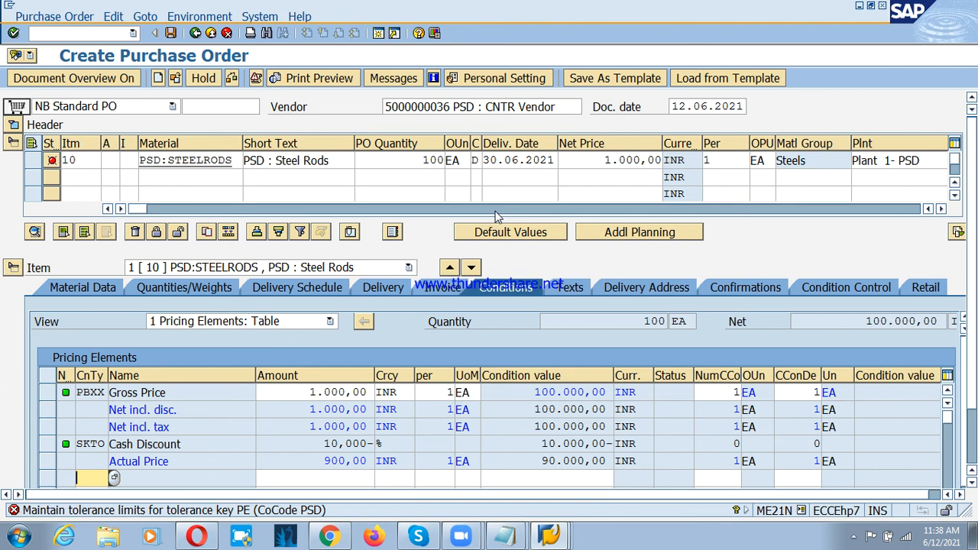
Step: Check the purchase order and read the long text of the tolerance key PE message for company code PSD
double_click(98, 510)
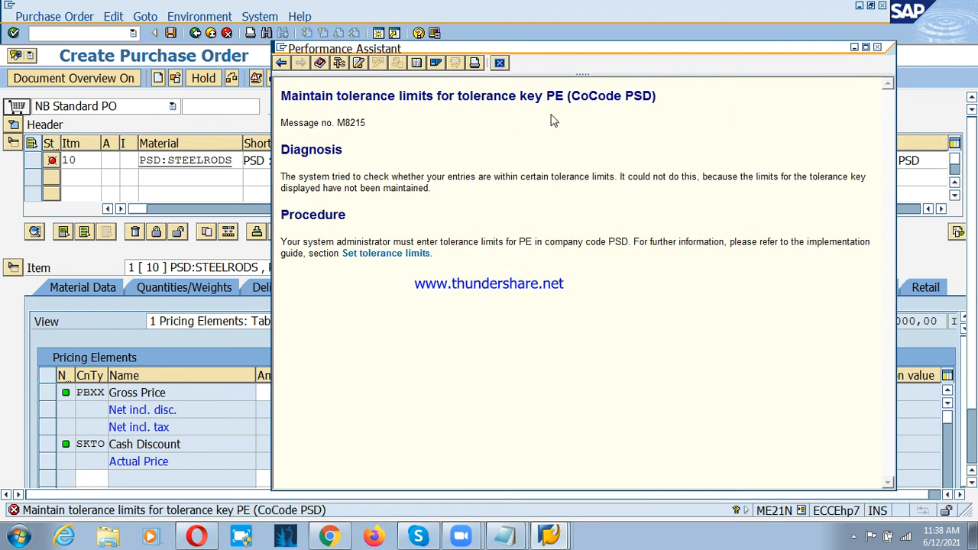
click(500, 64)
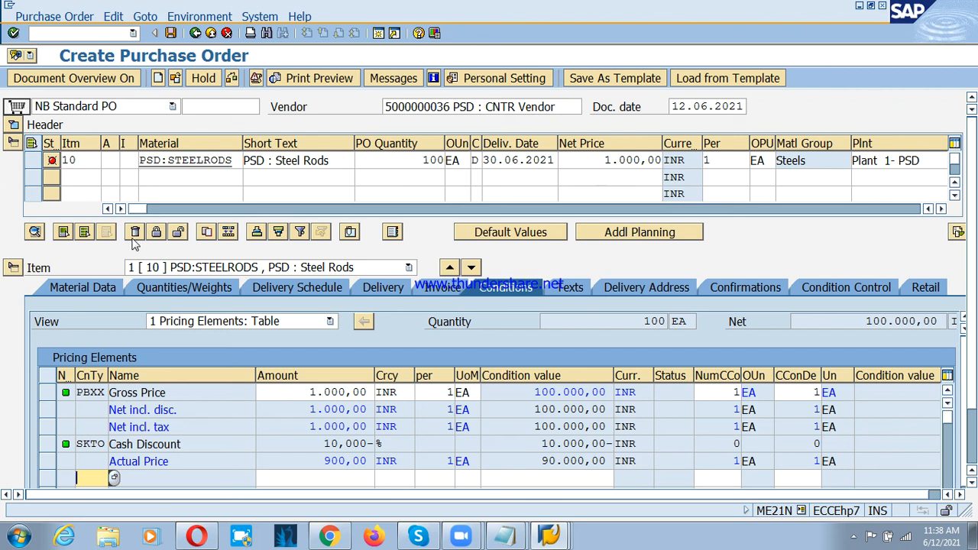
click(232, 79)
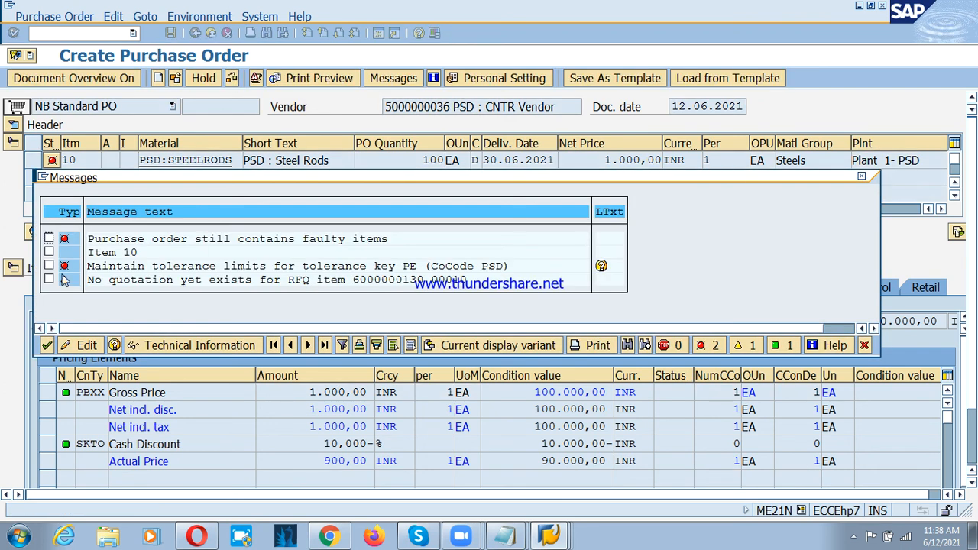
click(864, 345)
click(233, 78)
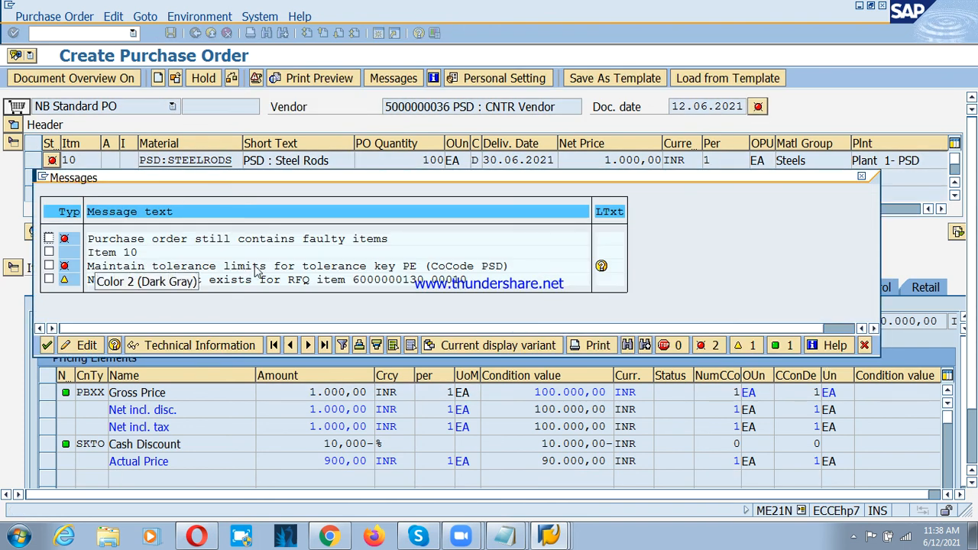
click(601, 268)
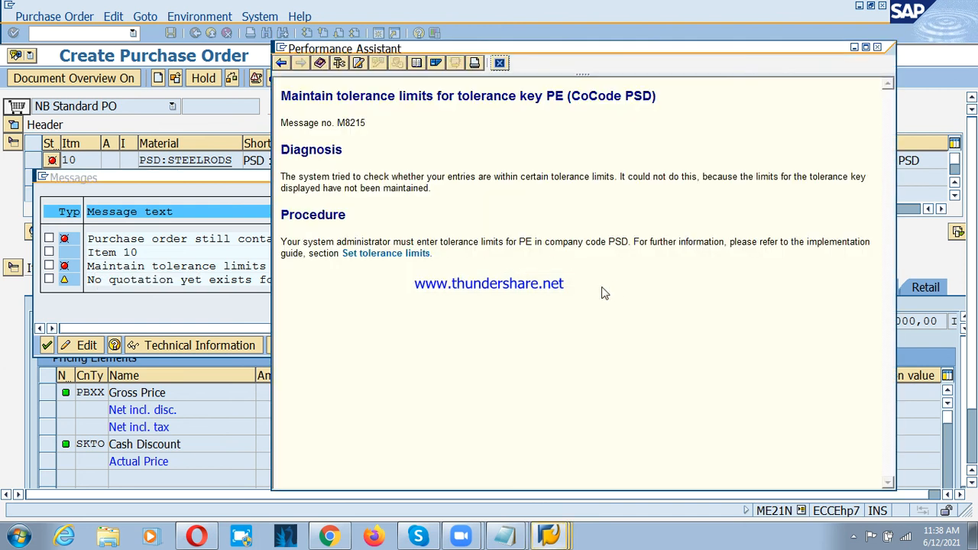
click(499, 63)
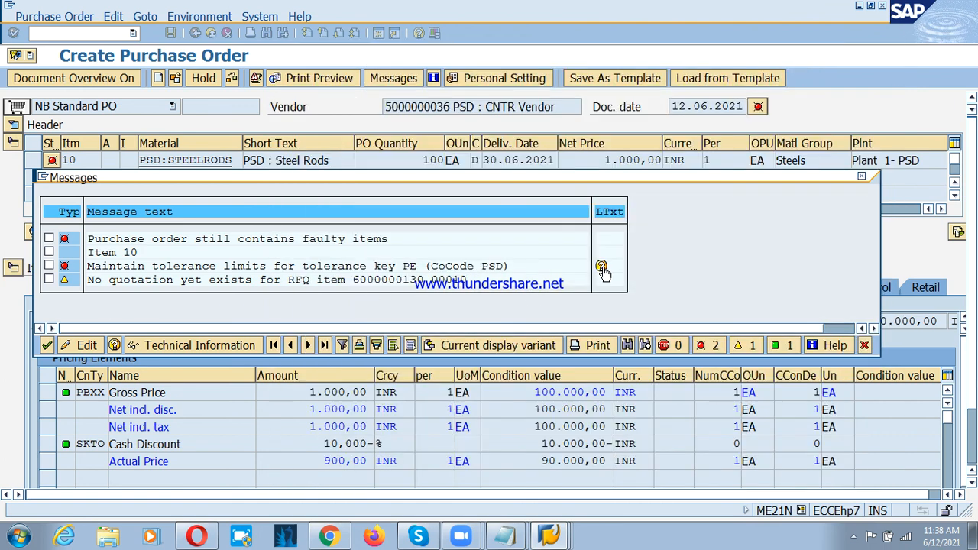
Step: Follow the PE message's long text to the implementation guide and start Set Tolerance Limits for Price Variance
click(602, 267)
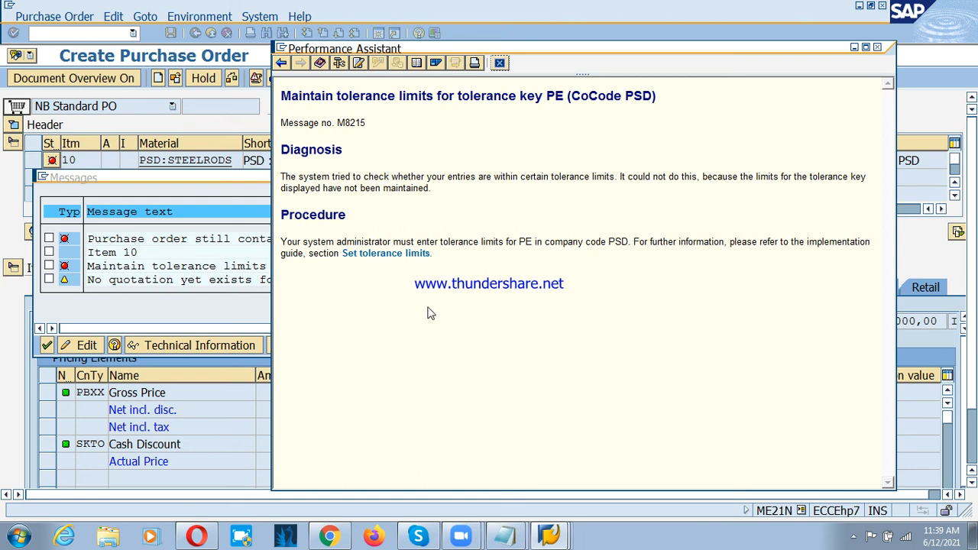
click(364, 256)
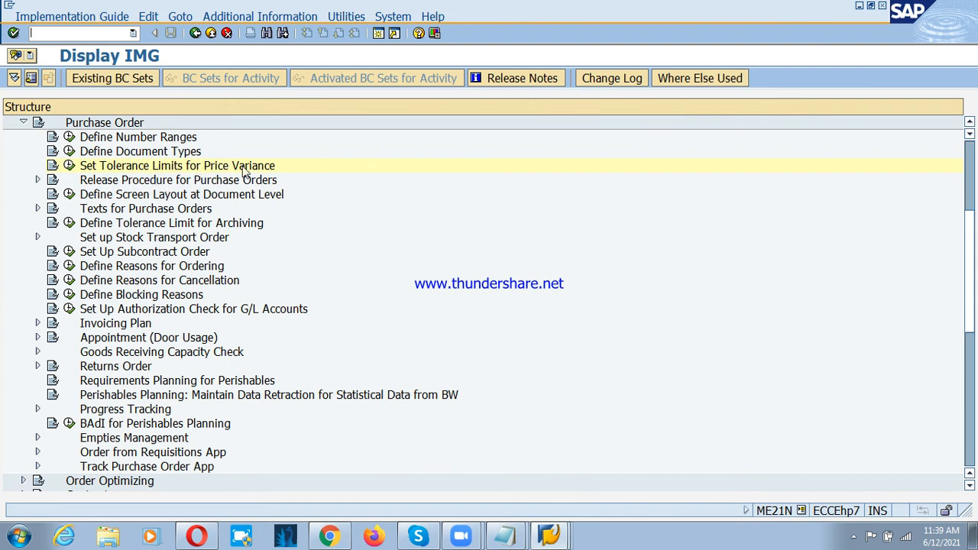
click(215, 169)
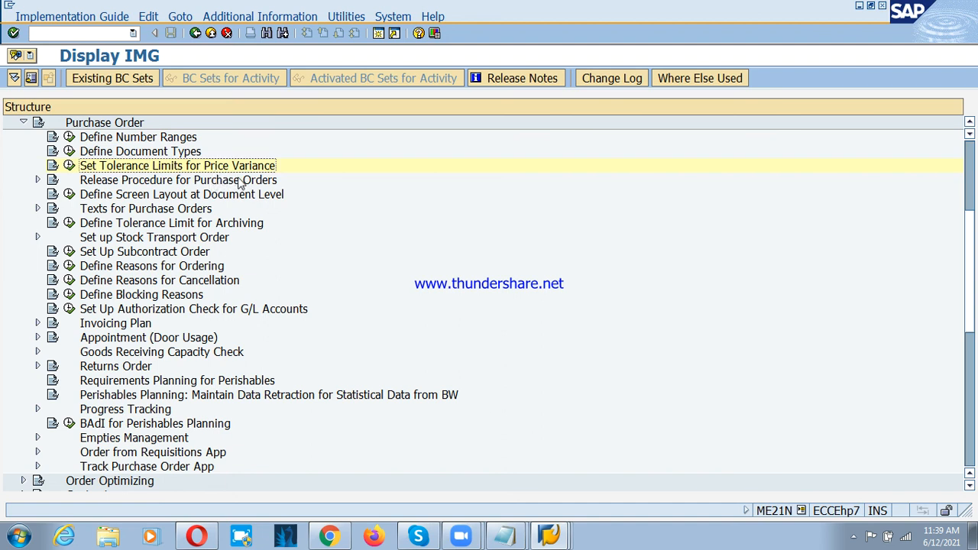
scroll(206, 183, up, 5)
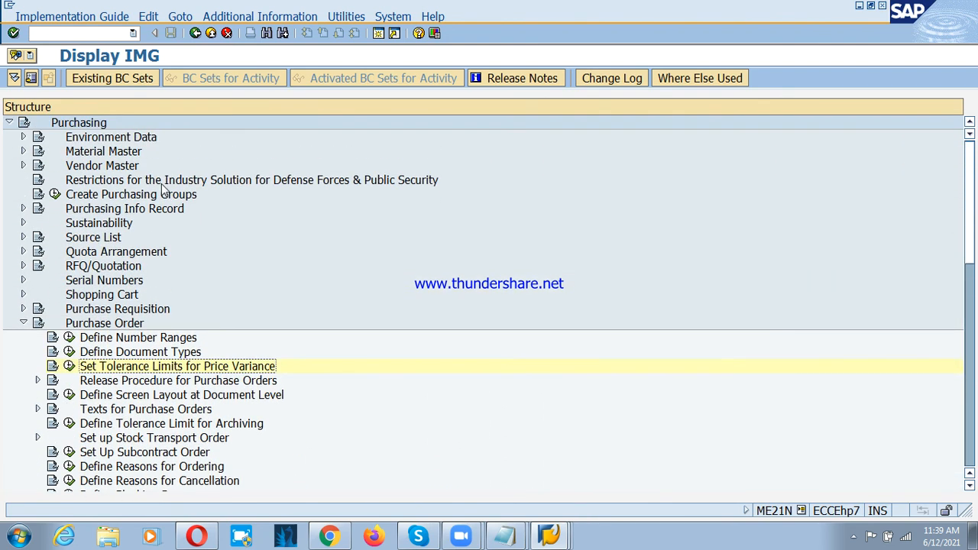
scroll(162, 189, down, 1)
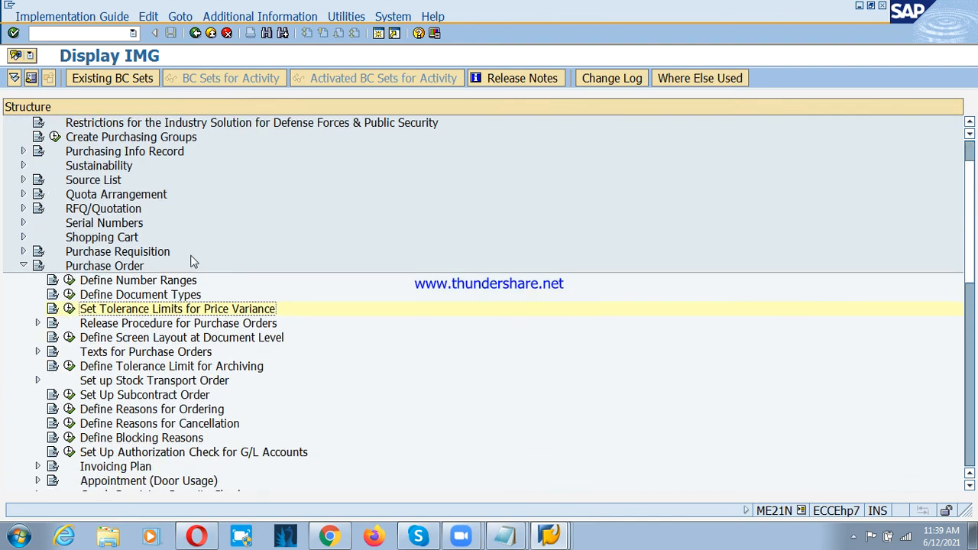
click(69, 309)
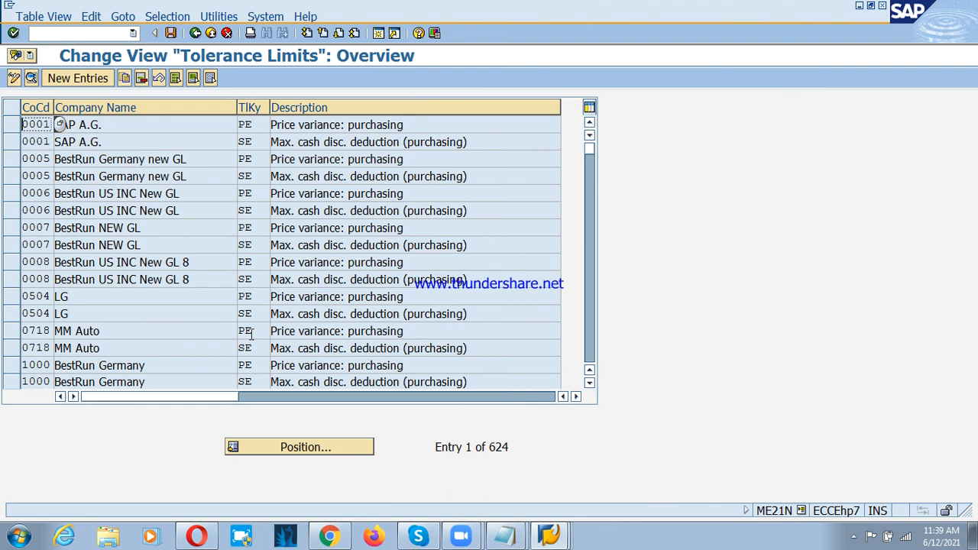
Step: Copy the PE price variance tolerance entry of company code 0001 to company code PSD
click(258, 124)
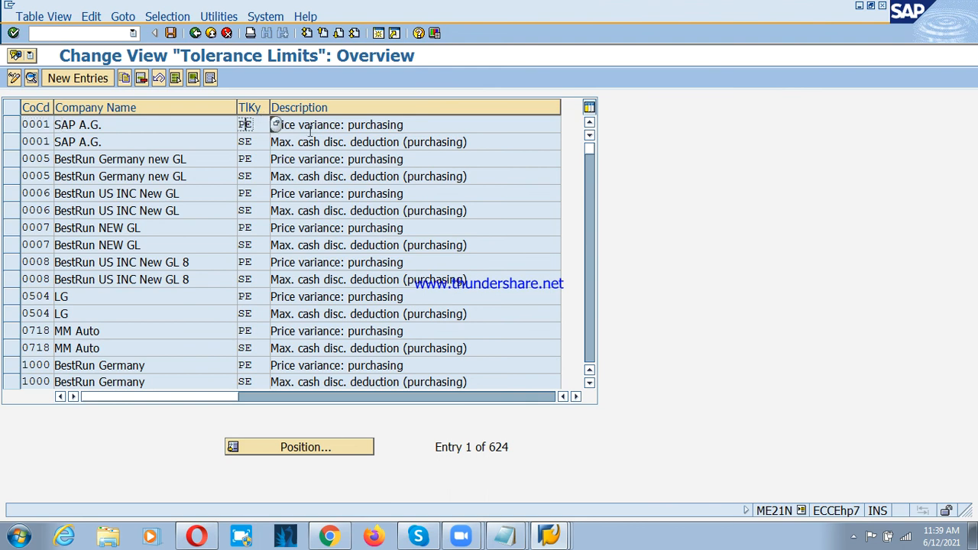
click(349, 125)
double_click(268, 124)
click(134, 133)
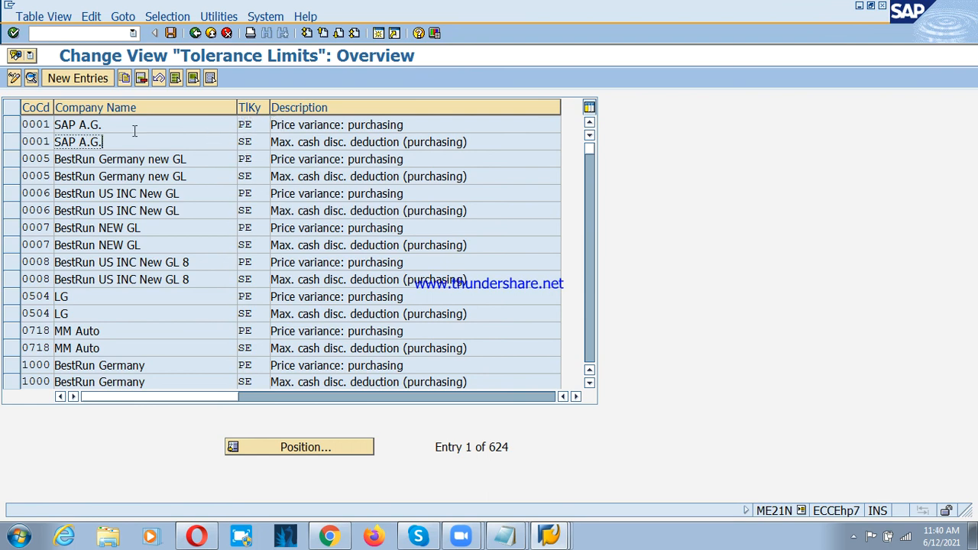
click(13, 130)
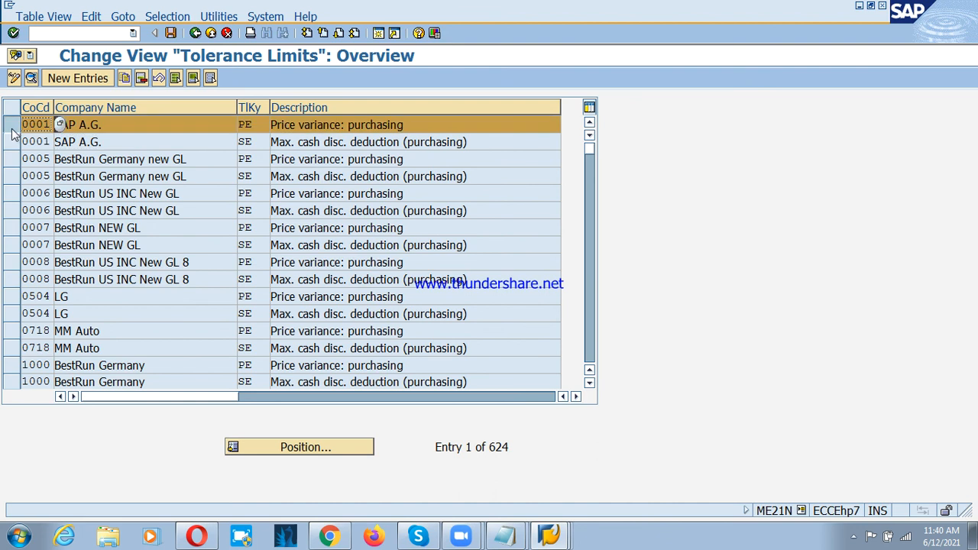
click(123, 78)
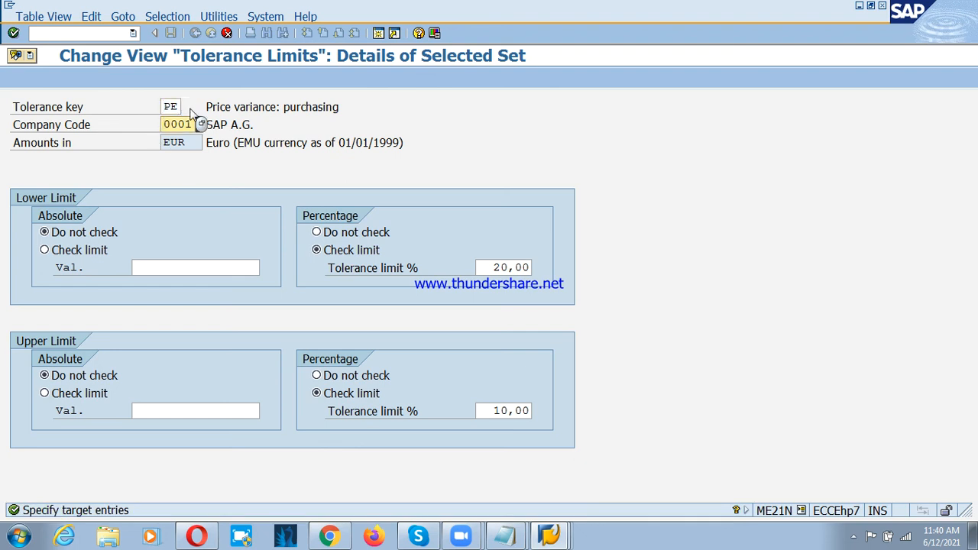
key(ctrl+a)
key(BackSpace)
text(psd)
key(Return)
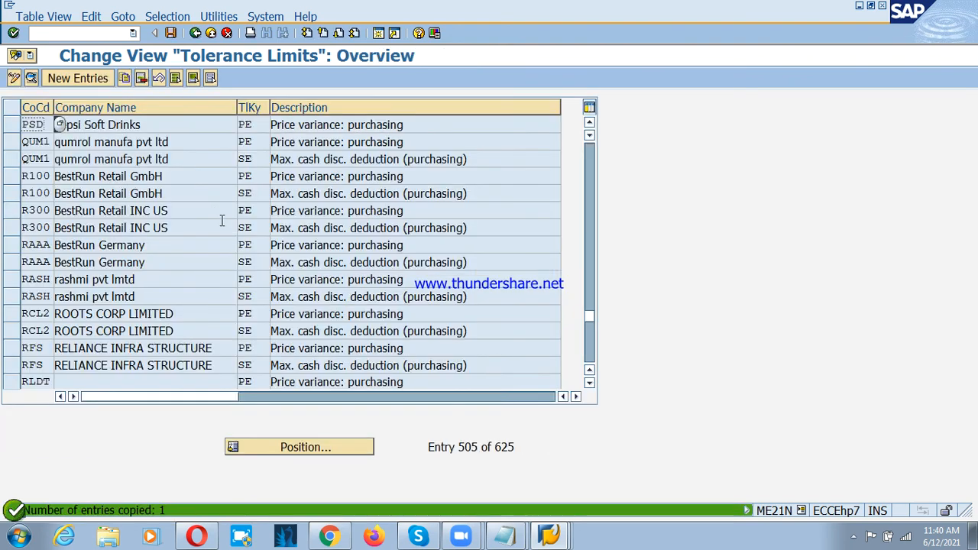
Step: Save the copied tolerance entry under the proposed customizing request and return to the purchase order
click(170, 33)
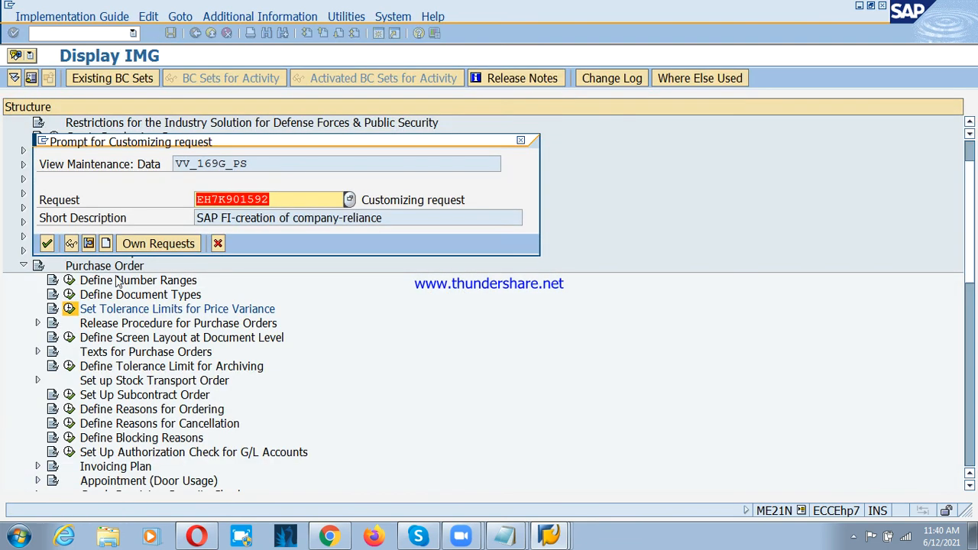
click(46, 243)
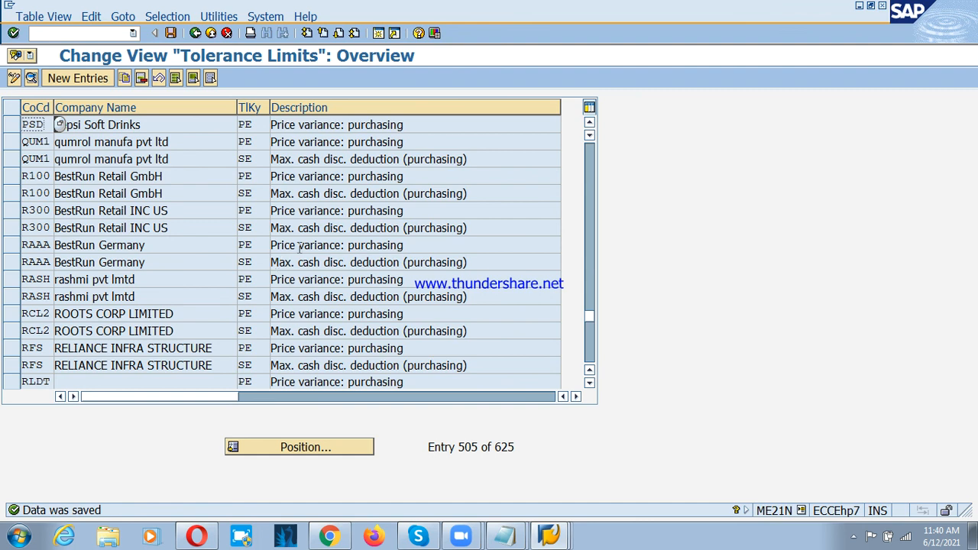
click(194, 33)
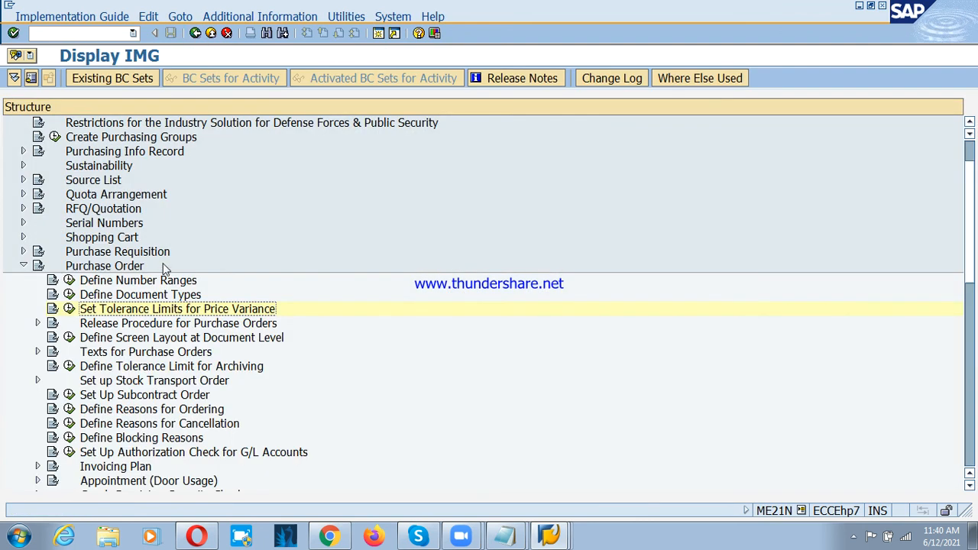
click(194, 33)
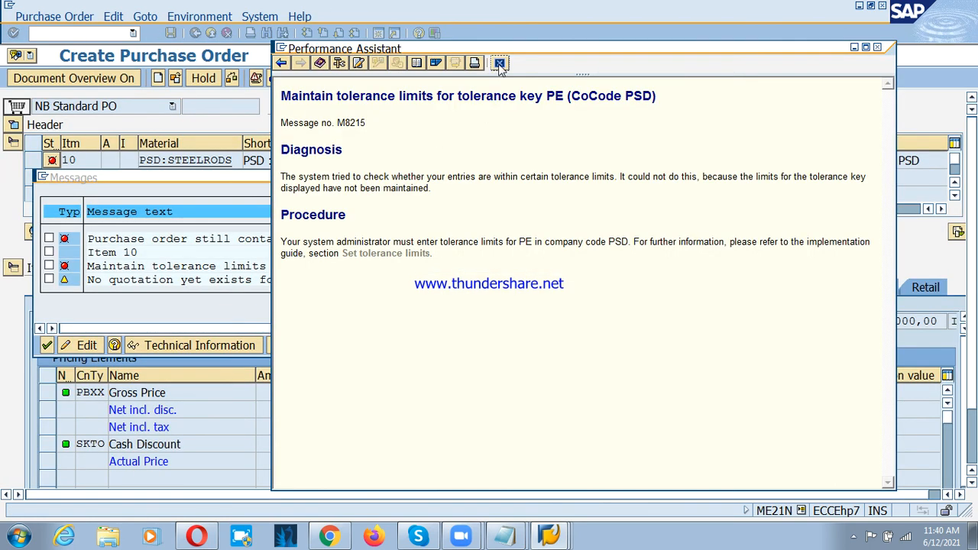
Step: Close the message help and message list, and check the purchase order for errors again
click(500, 66)
click(47, 345)
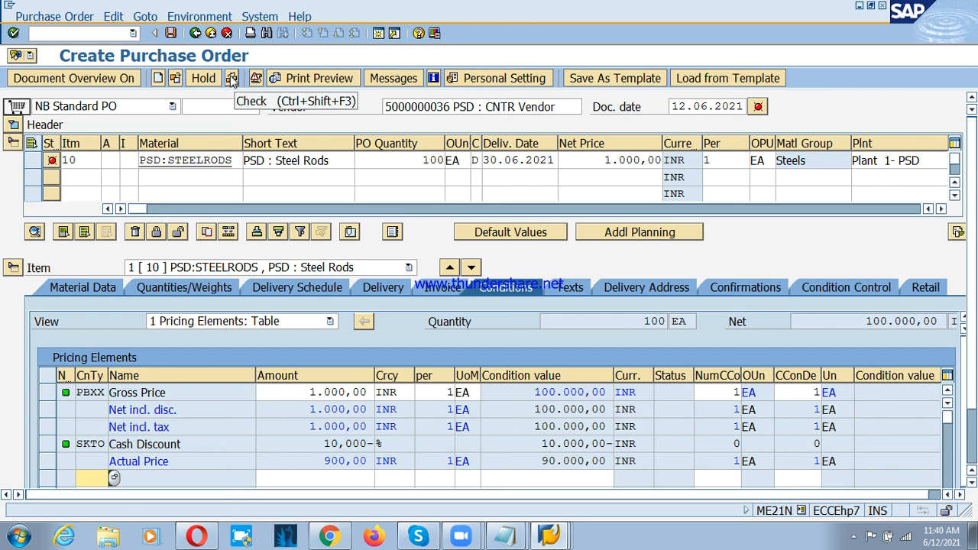
click(232, 80)
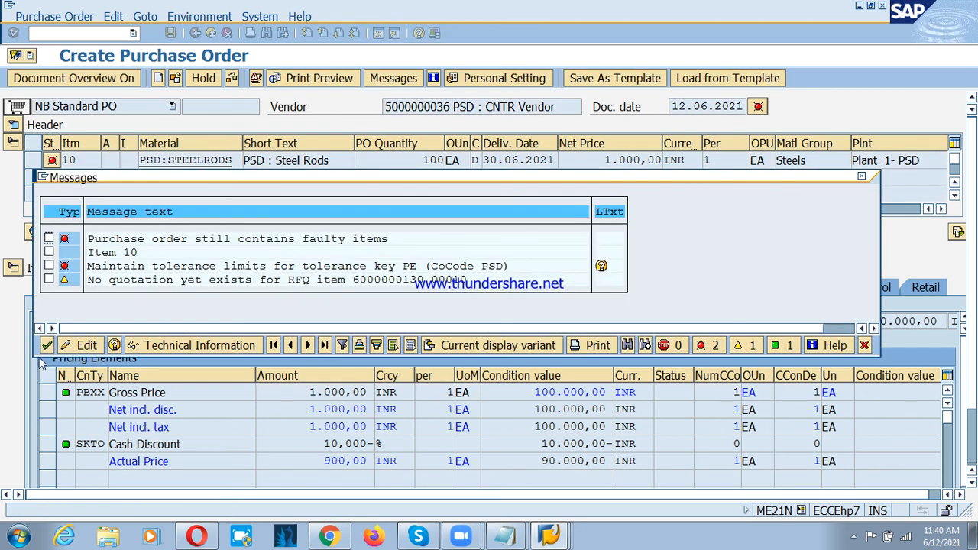
click(47, 345)
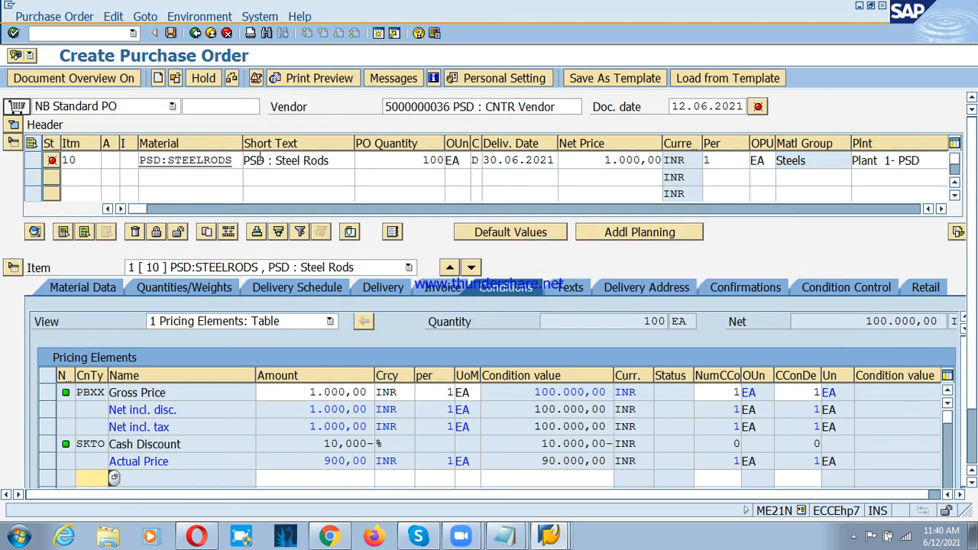
Step: Leave the faulty purchase order without saving and start a new standard purchase order with ME21N
click(212, 33)
click(332, 273)
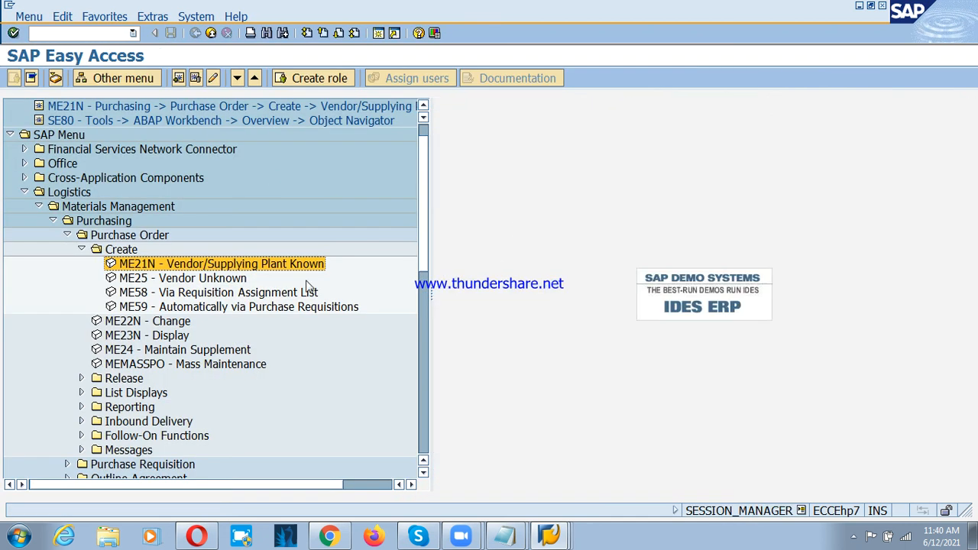
double_click(131, 268)
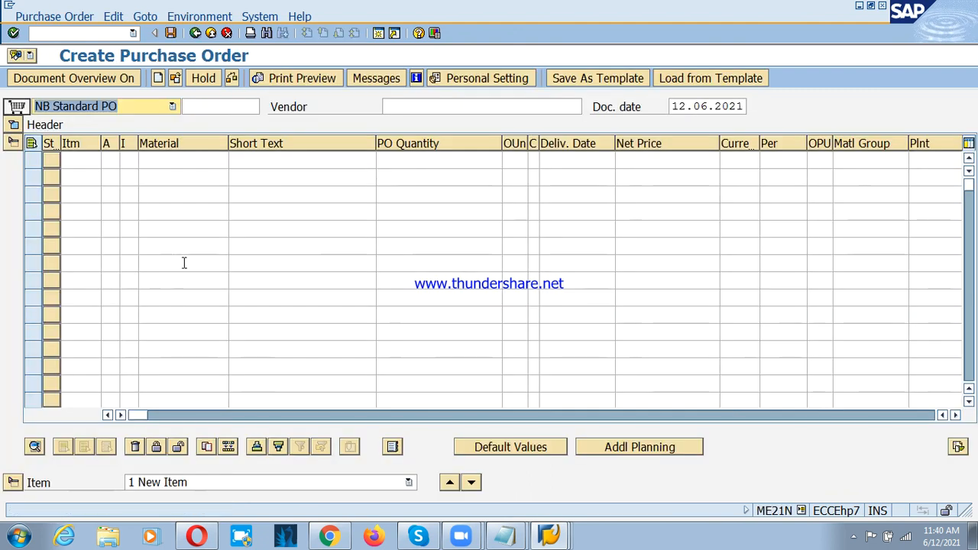
click(955, 415)
click(955, 415)
click(955, 415)
click(955, 415)
click(955, 415)
click(955, 415)
click(955, 415)
click(955, 415)
click(955, 415)
click(955, 414)
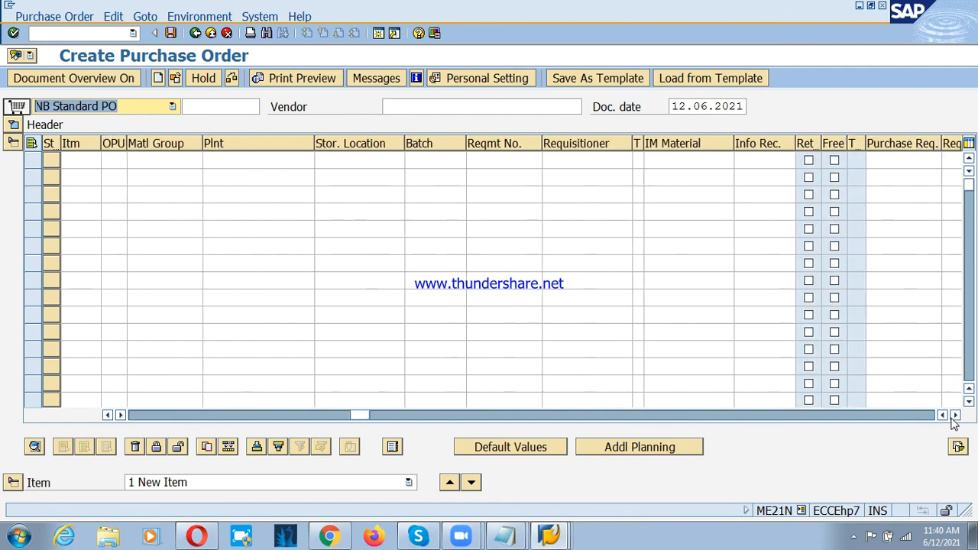
click(955, 414)
click(955, 415)
click(955, 415)
click(955, 415)
click(955, 415)
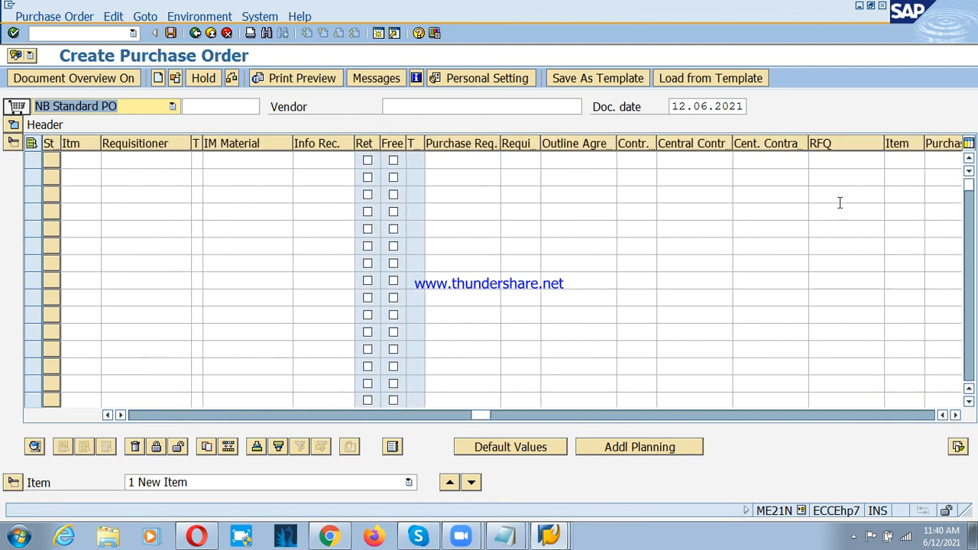
click(839, 160)
click(836, 175)
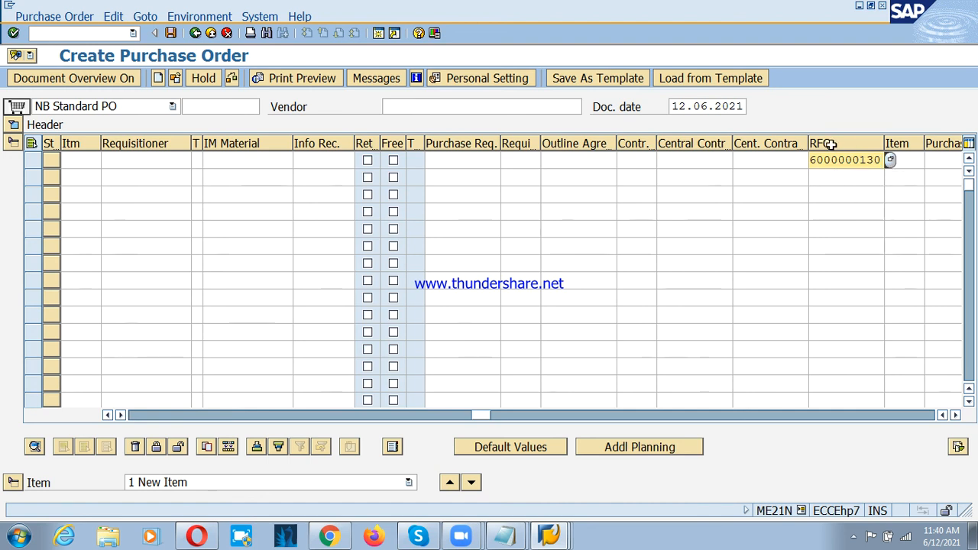
key(Return)
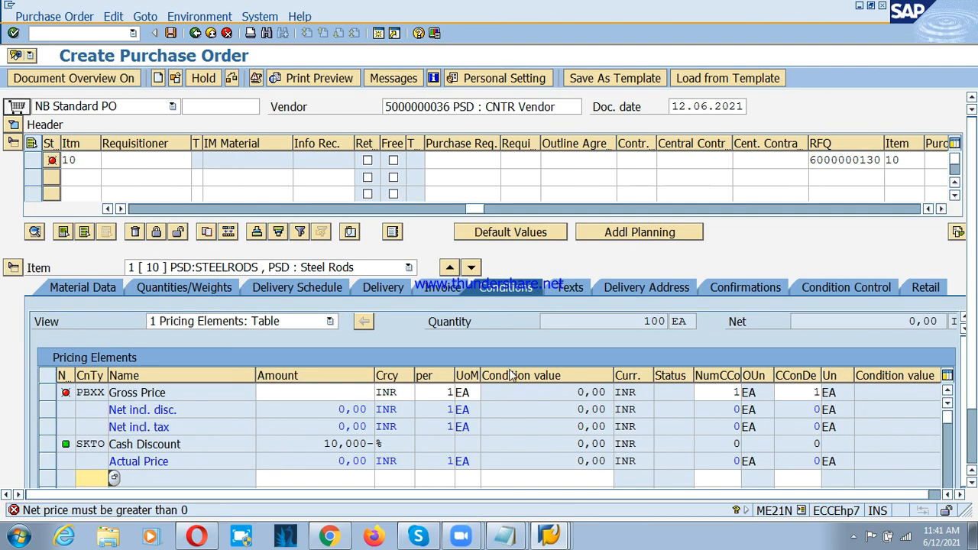
Step: Set the net price of the PSD:STEELRODS item to 1000 INR
drag(470, 208, 152, 239)
click(653, 158)
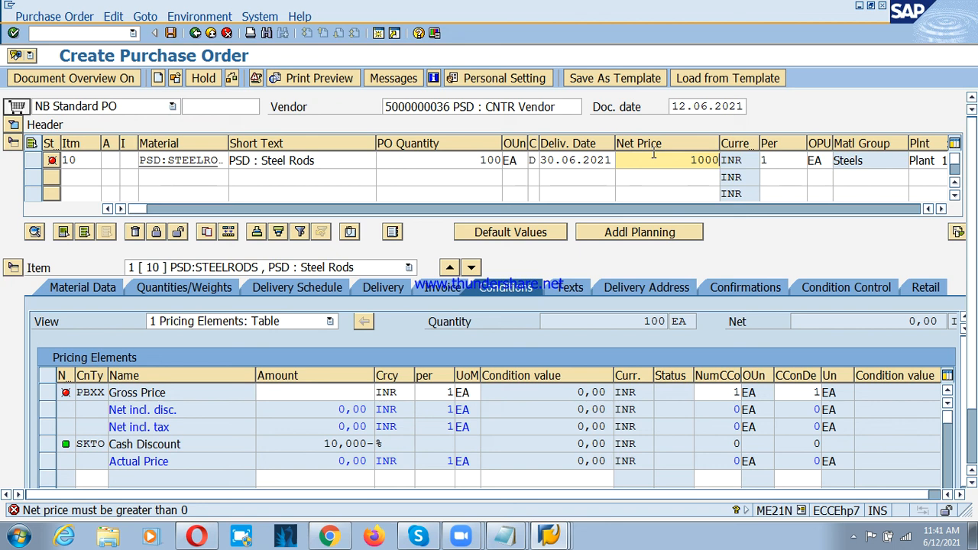
text(1000)
key(Return)
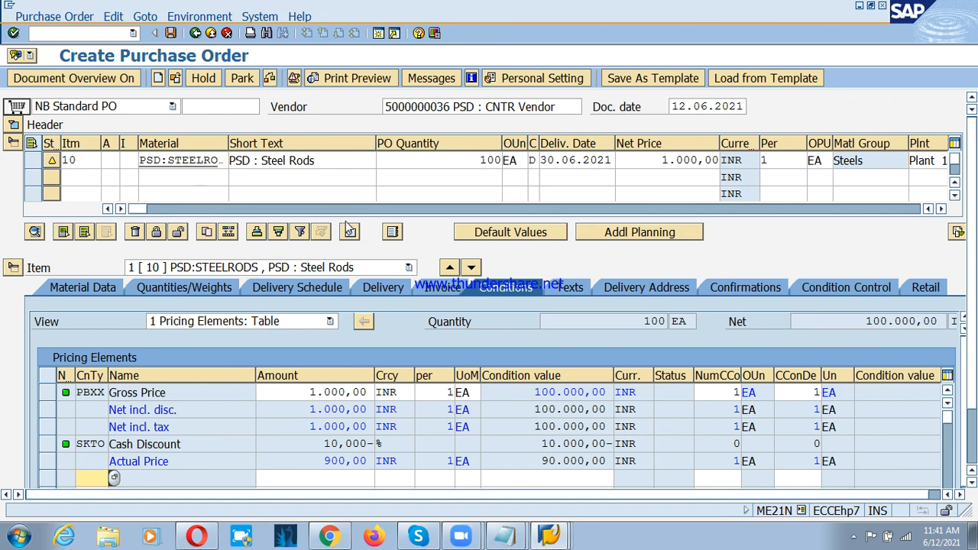
Step: Check the RFQ-based purchase order for errors and save it
click(270, 80)
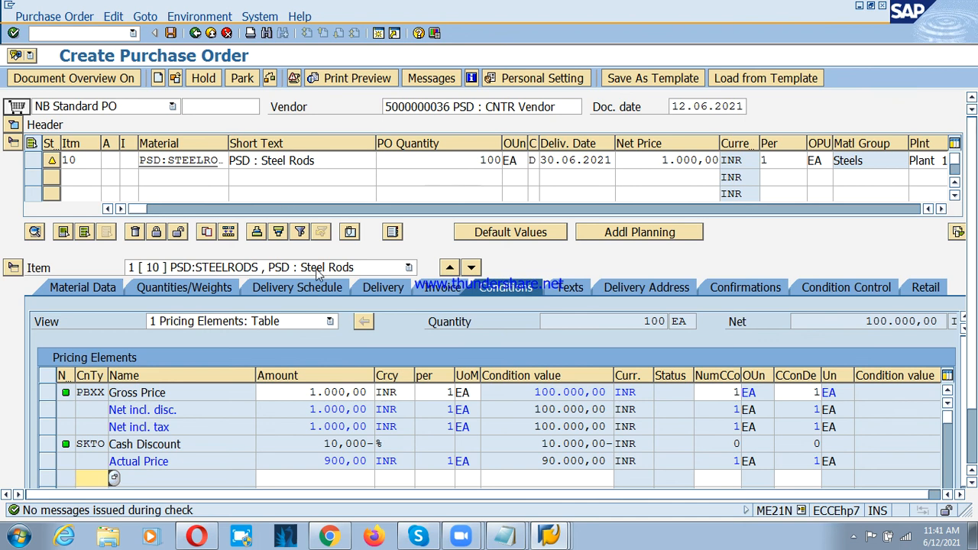
click(170, 33)
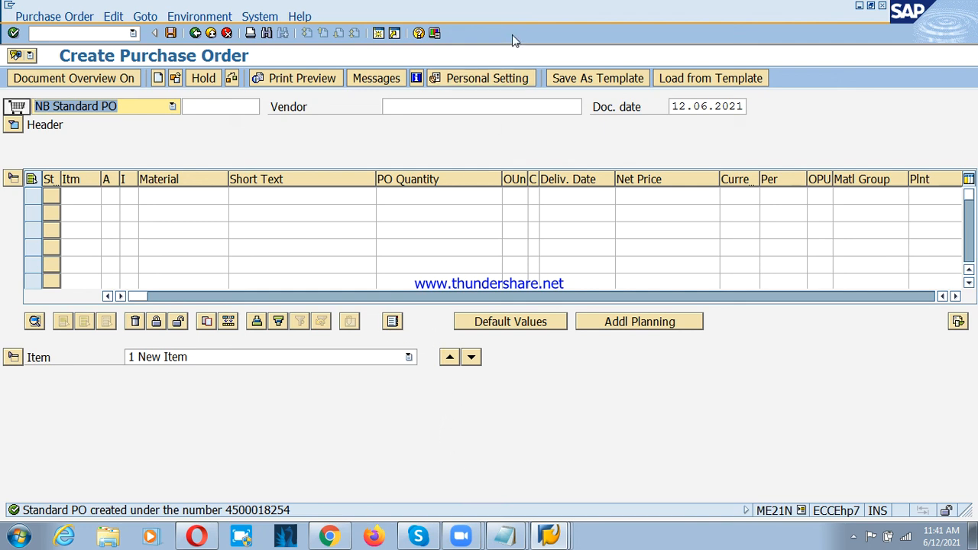
click(517, 16)
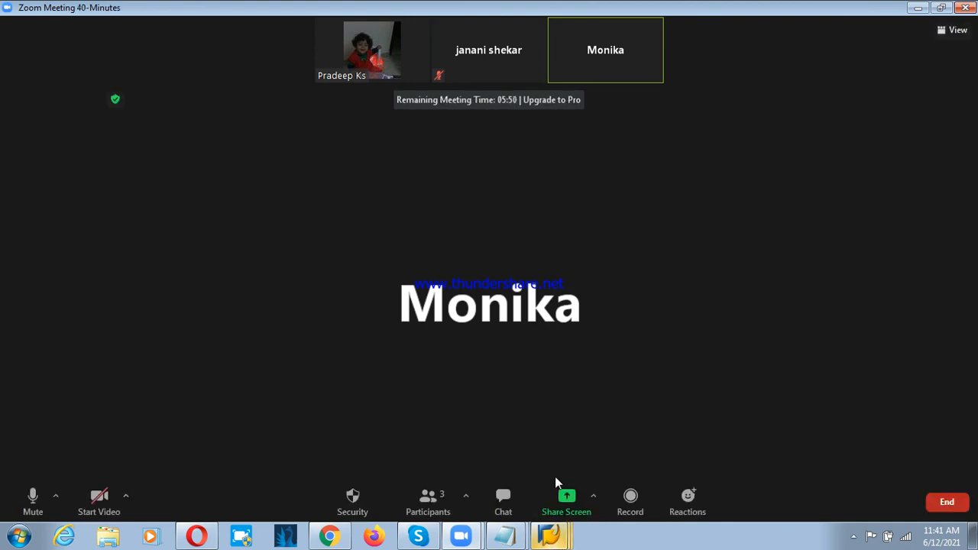
key(alt+Tab)
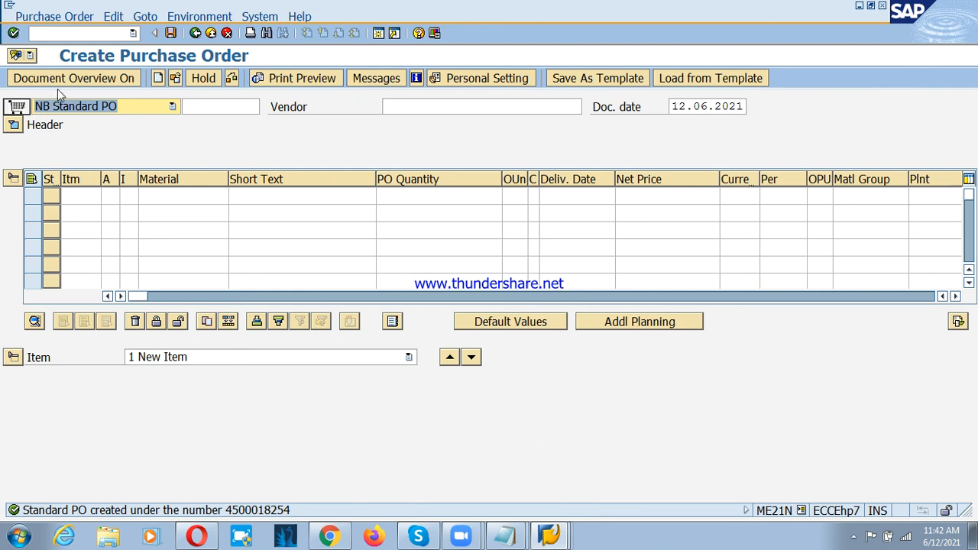
Step: Leave purchase order creation and display the saved purchase order with ME23N to view its net price
click(195, 33)
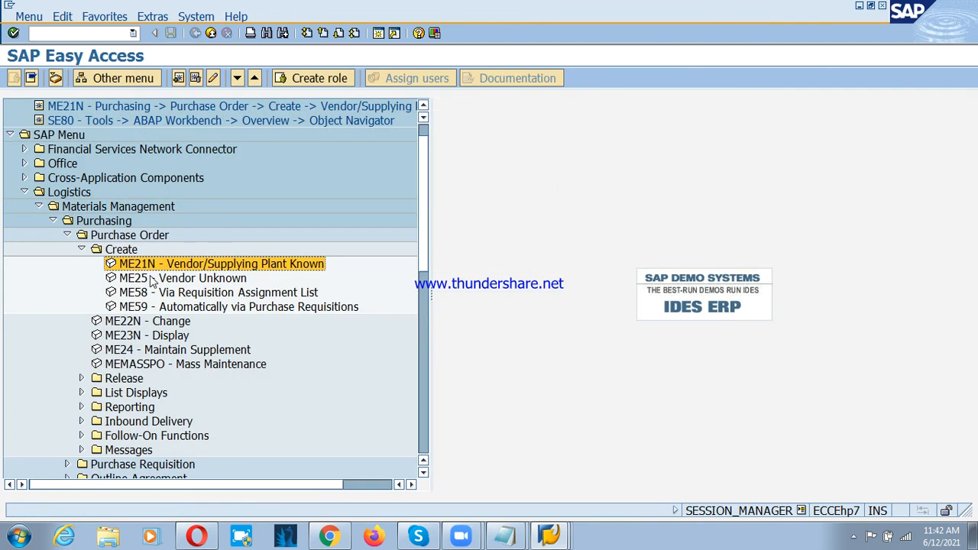
double_click(150, 335)
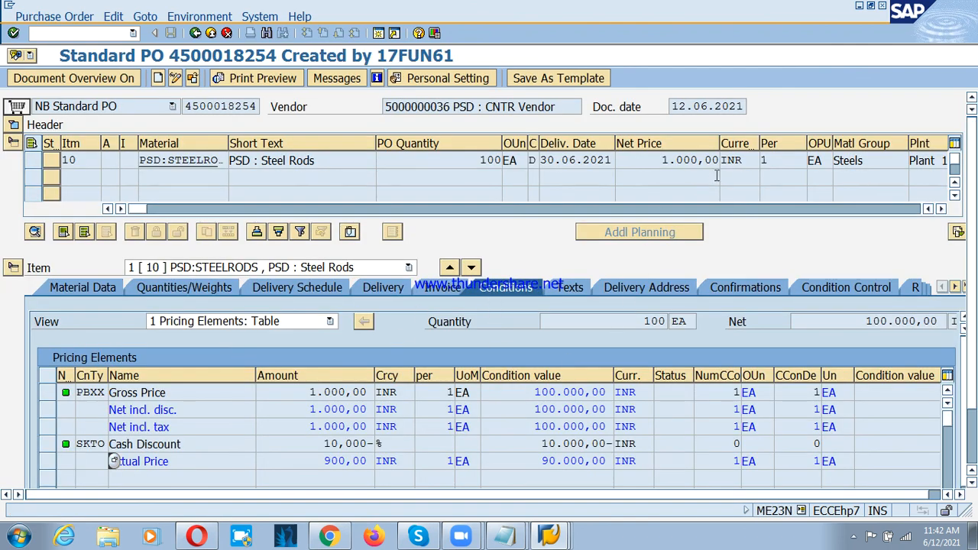
click(691, 160)
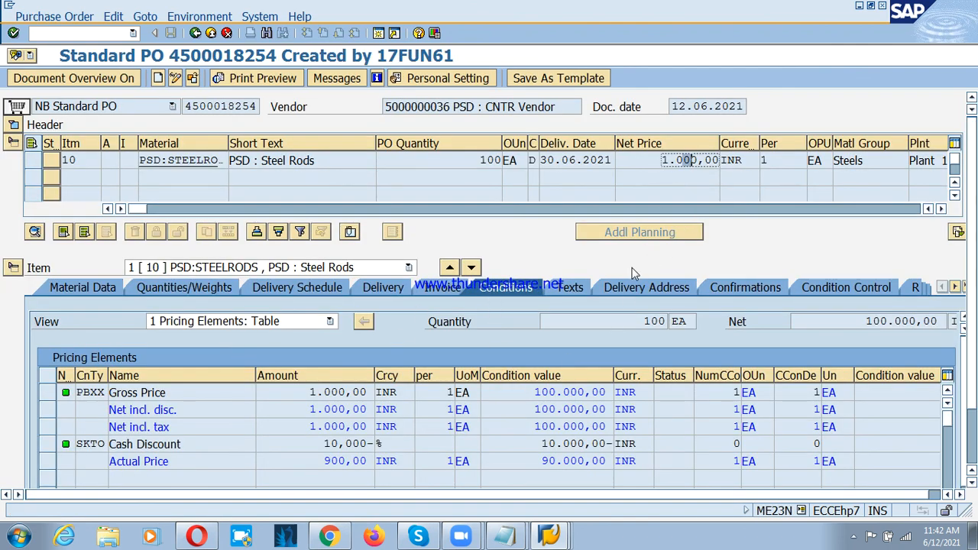
click(676, 156)
click(461, 537)
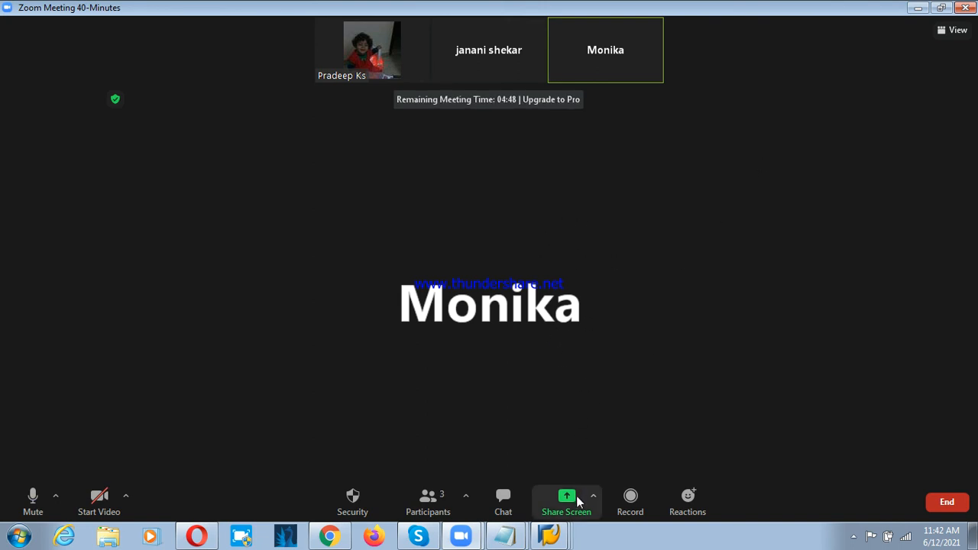
click(552, 536)
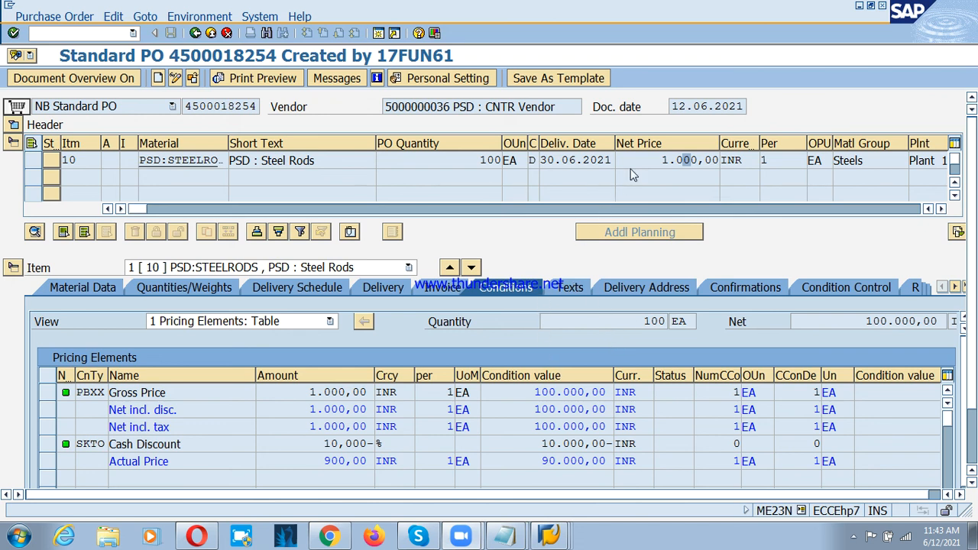
Step: Examine the purchase order item's net price, detail sections, info record and RFQ reference
click(675, 160)
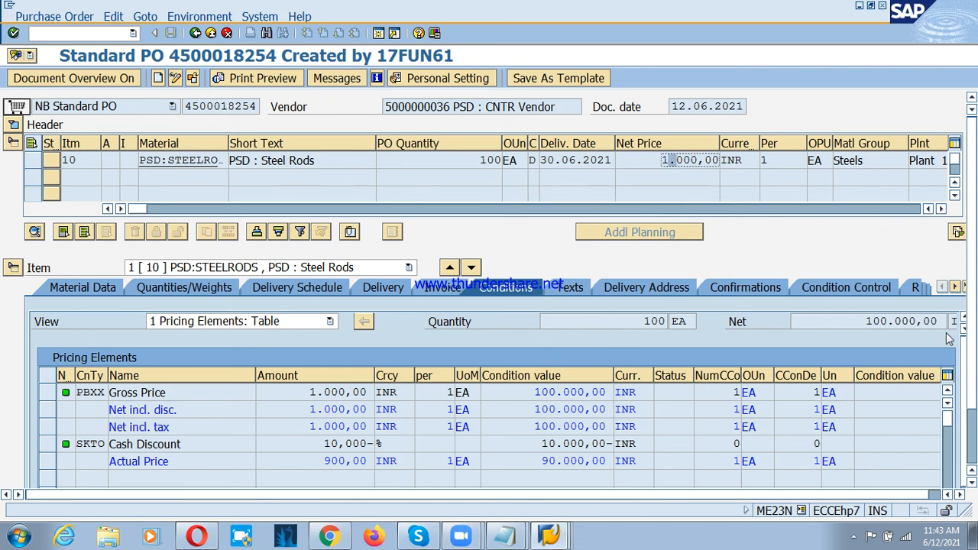
click(963, 287)
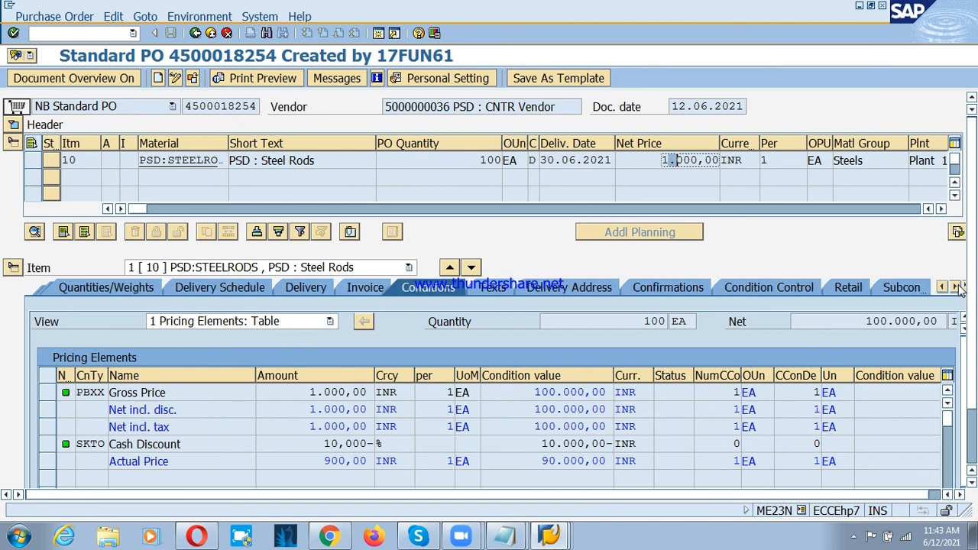
click(963, 286)
drag(943, 208, 943, 208)
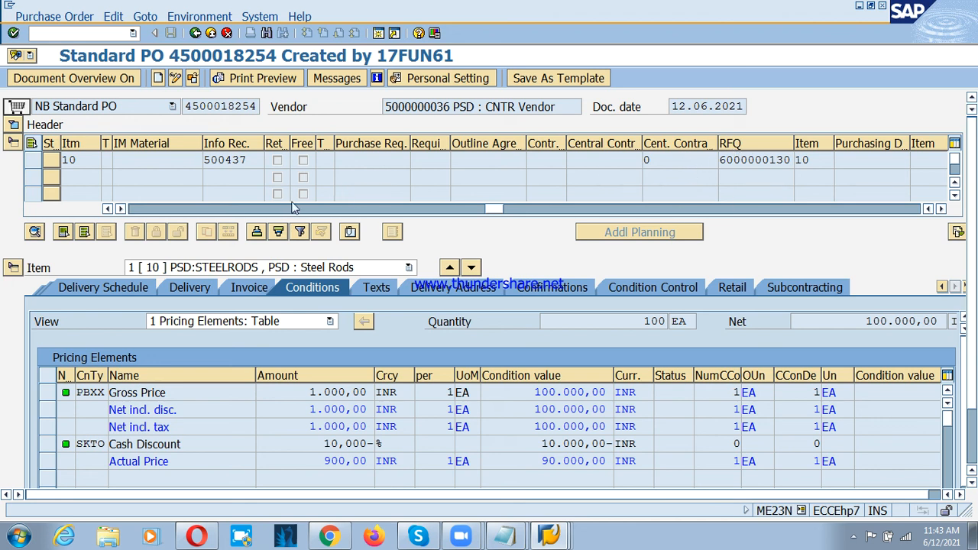
drag(498, 208, 175, 208)
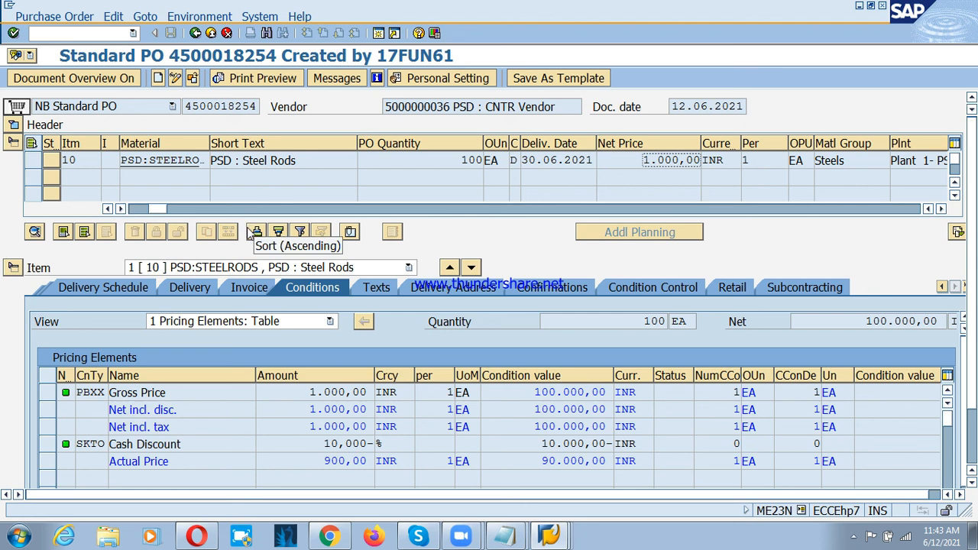
drag(160, 212, 113, 217)
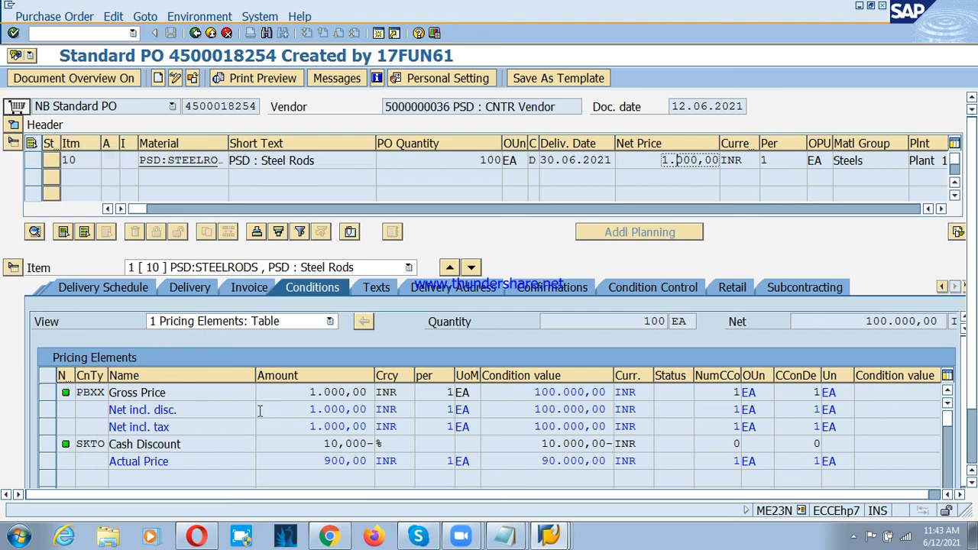
Step: Expand the purchase order header's organizational data and review the item's net price, plant and storage location
click(14, 126)
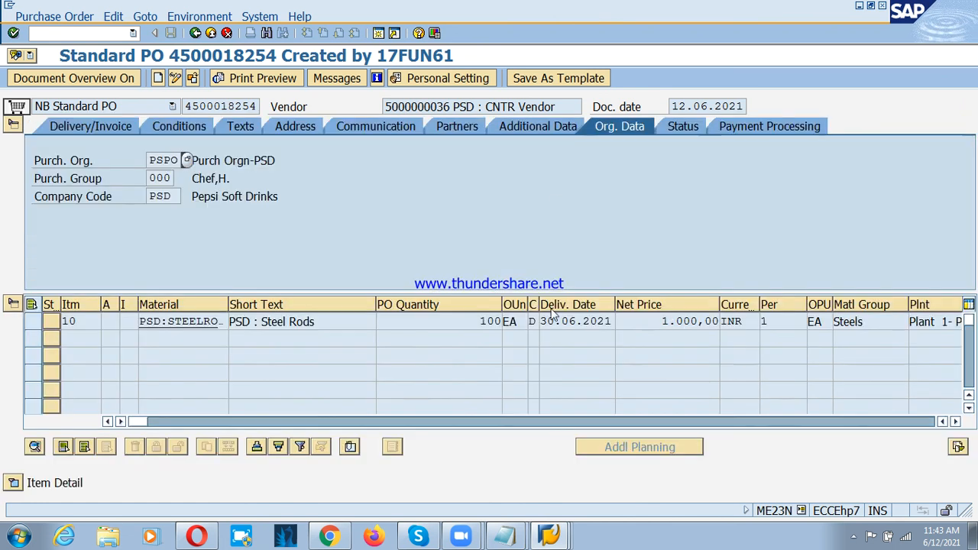
drag(661, 322, 721, 321)
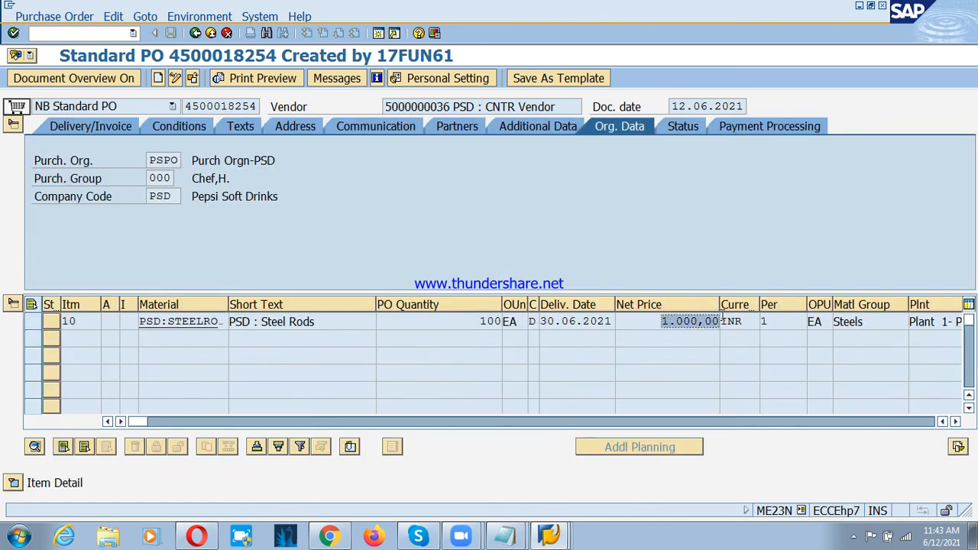
click(723, 320)
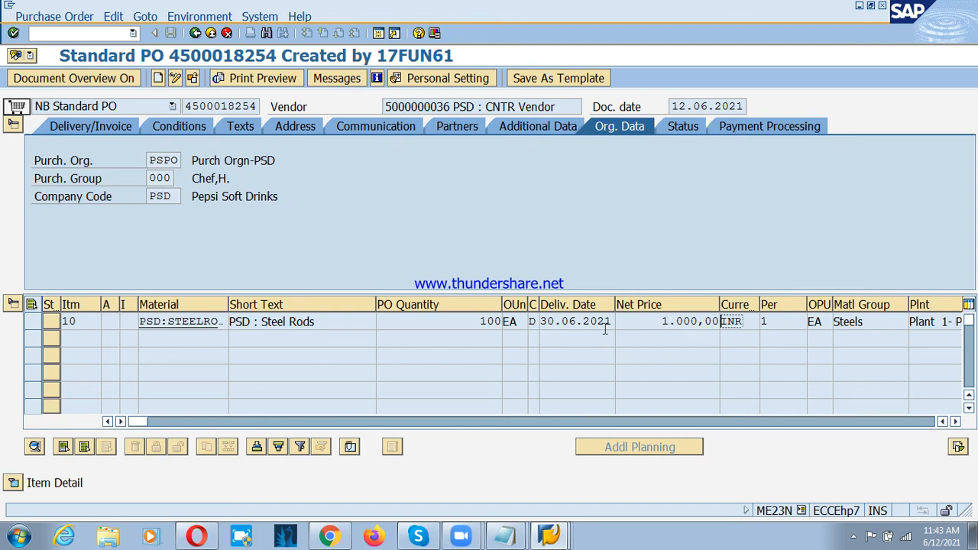
click(955, 422)
click(955, 422)
click(955, 421)
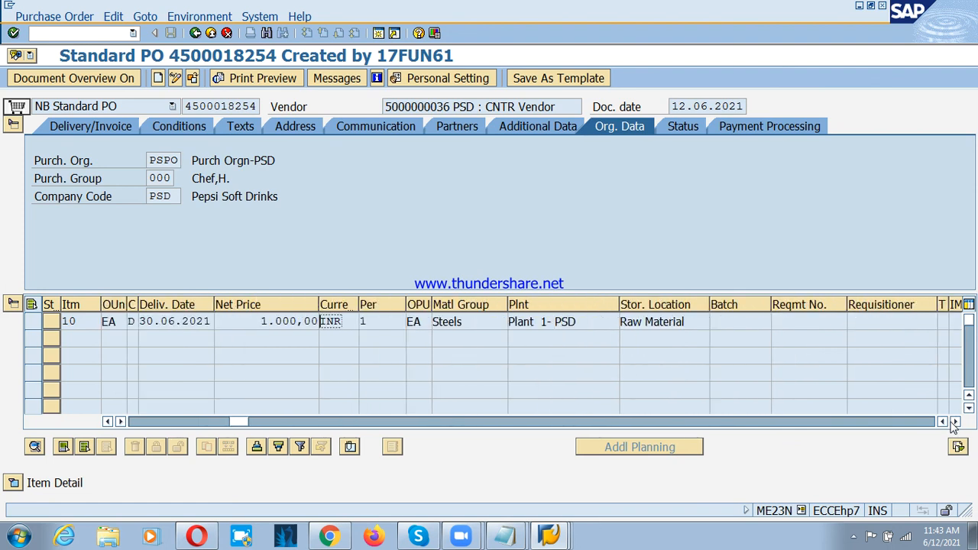
click(955, 422)
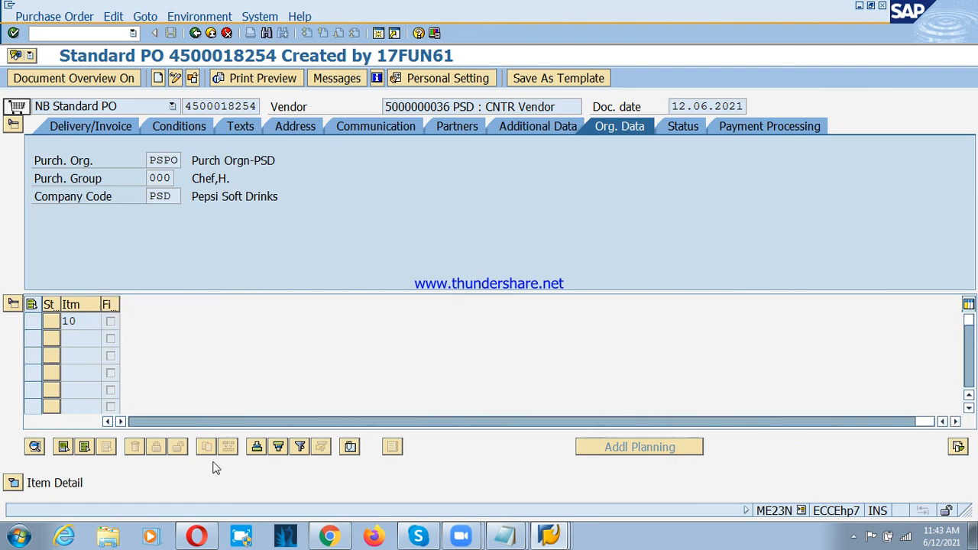
click(174, 423)
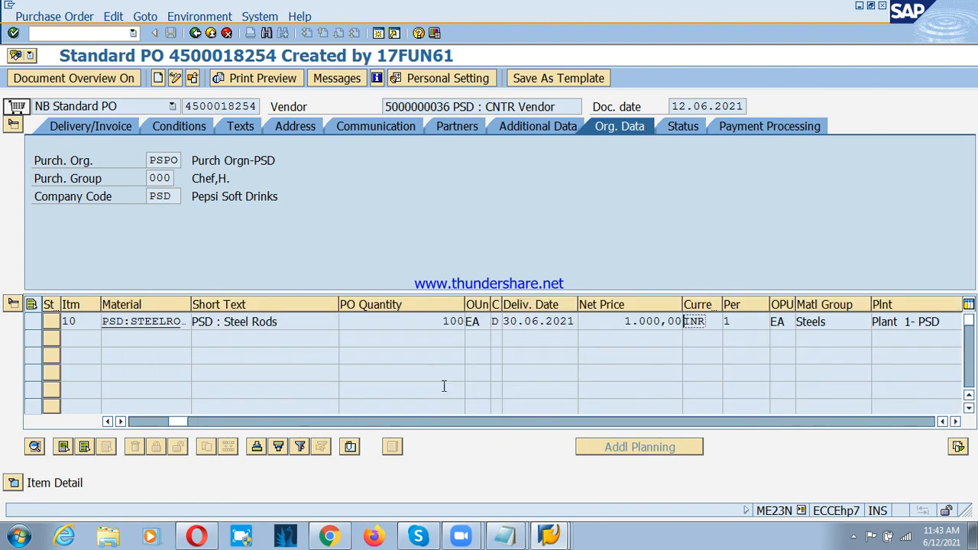
double_click(629, 322)
drag(645, 324, 681, 323)
click(628, 324)
Step: Switch to the Zoom meeting, end it and close the Zoom window
click(513, 9)
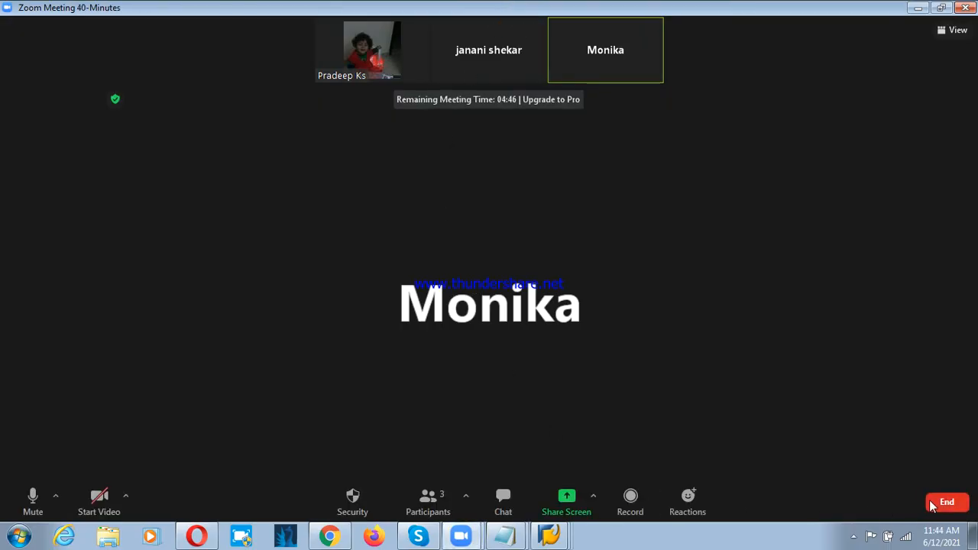
click(931, 498)
click(866, 431)
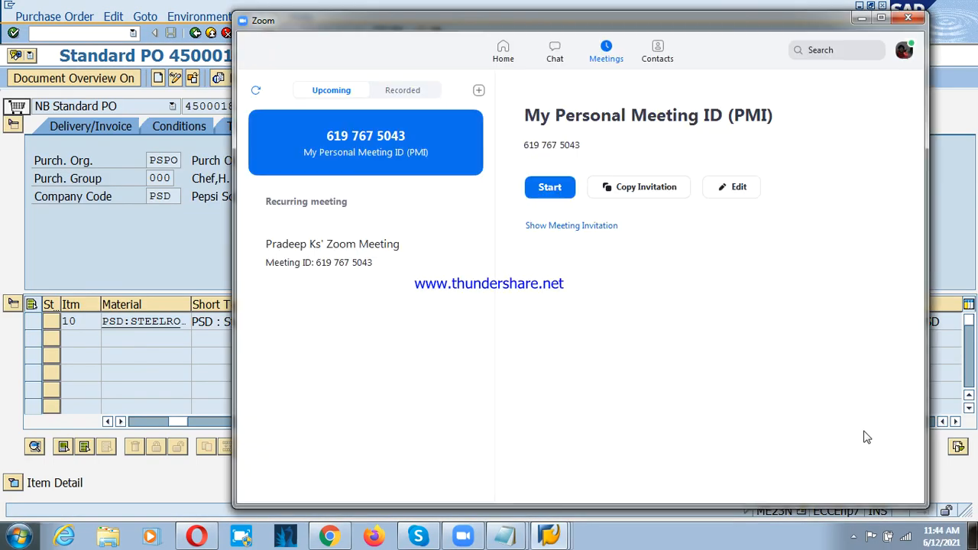
click(909, 18)
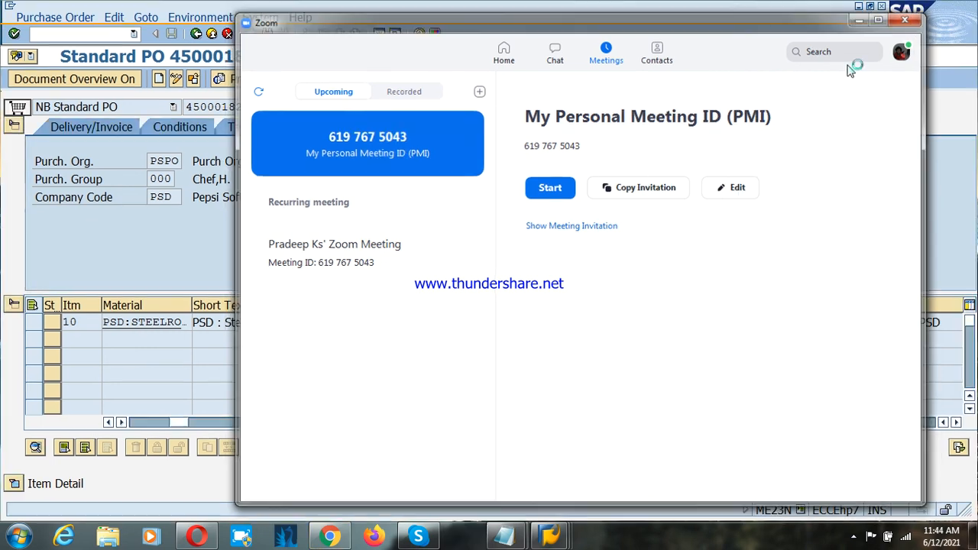
click(854, 536)
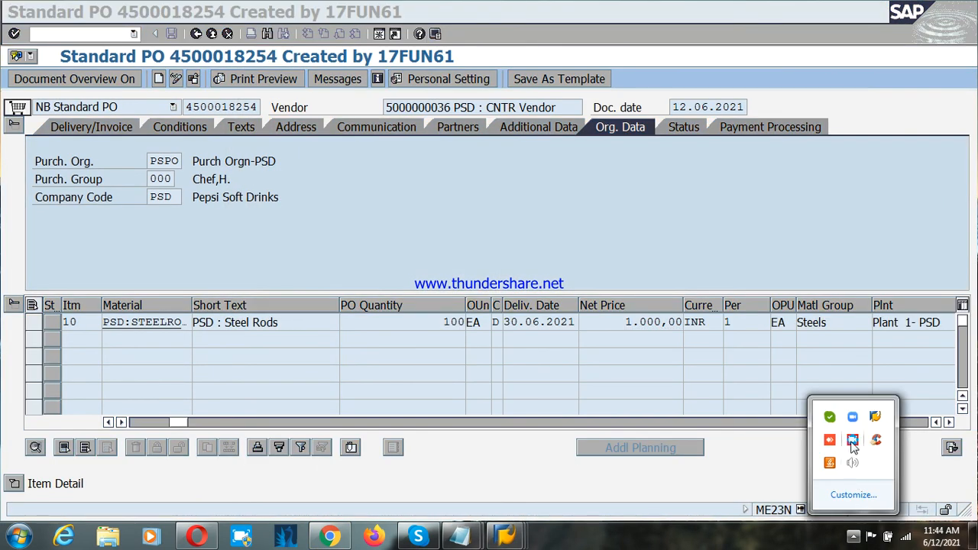